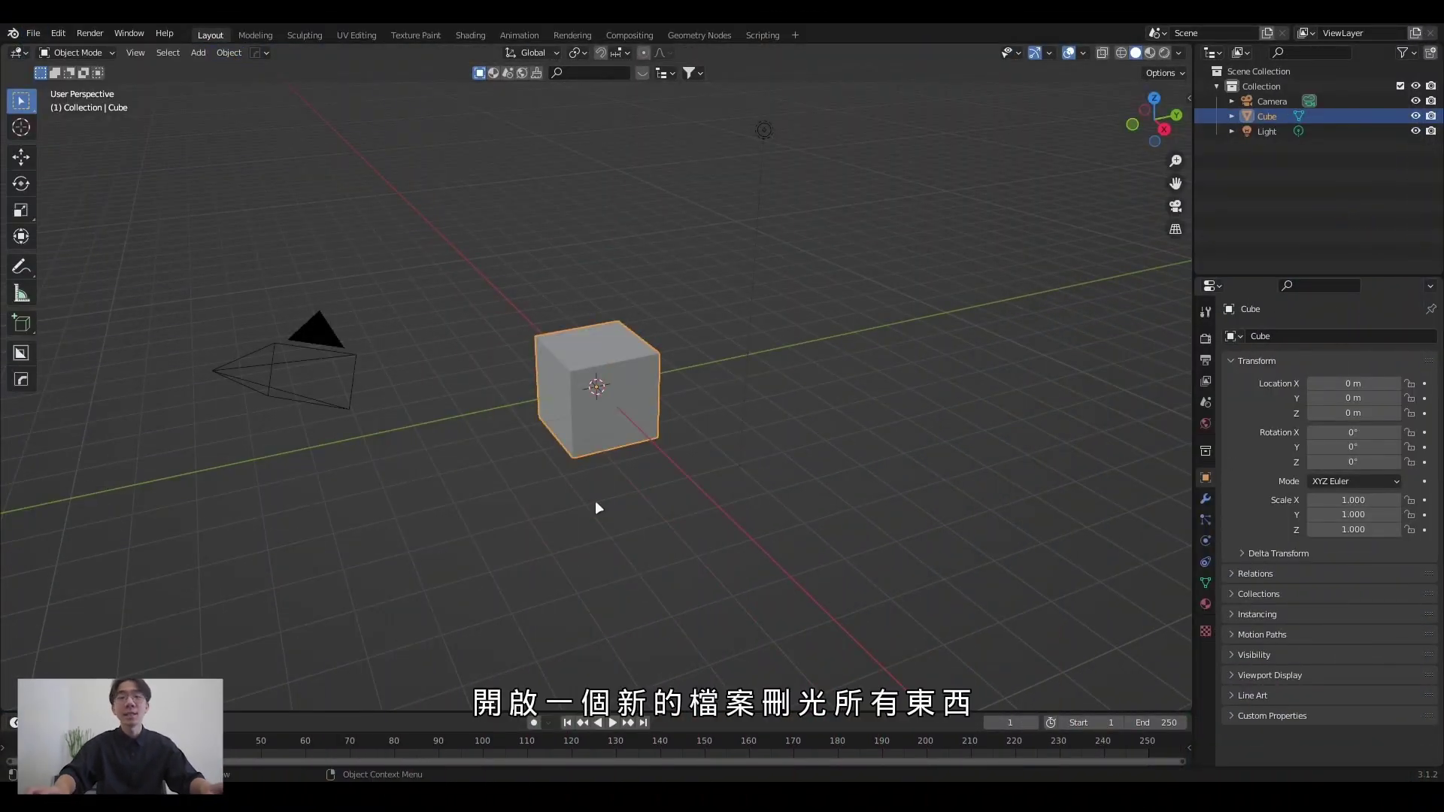
Delete the default objects and add a UV sphere with 128 segments and 64 rings.
key("a")
key("Delete")
mouse_move(725, 303)
middle_mouse_down()
mouse_move(686, 326)
mouse_move(707, 322)
middle_mouse_up()
key("shift+a")
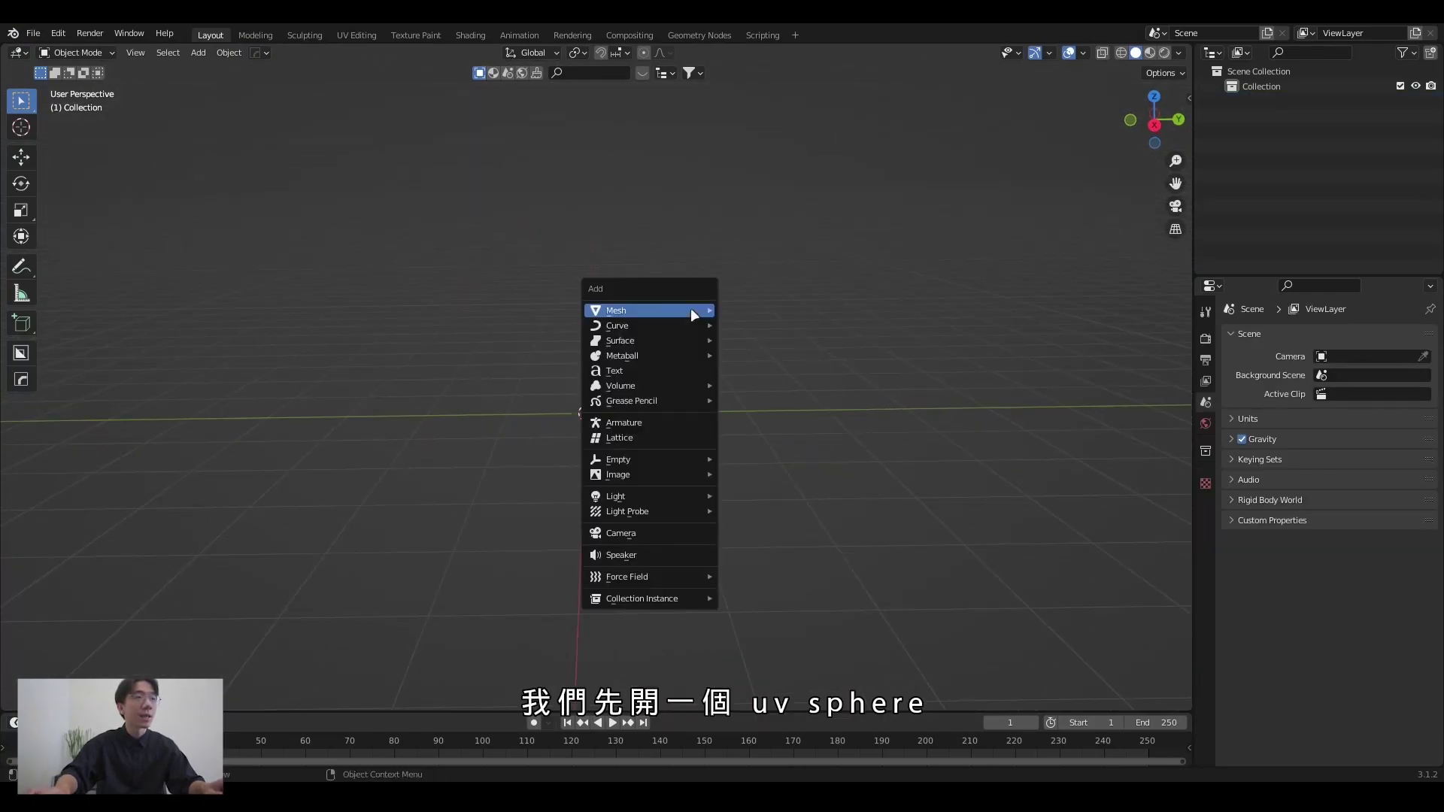
mouse_move(648, 309)
left_click(768, 383)
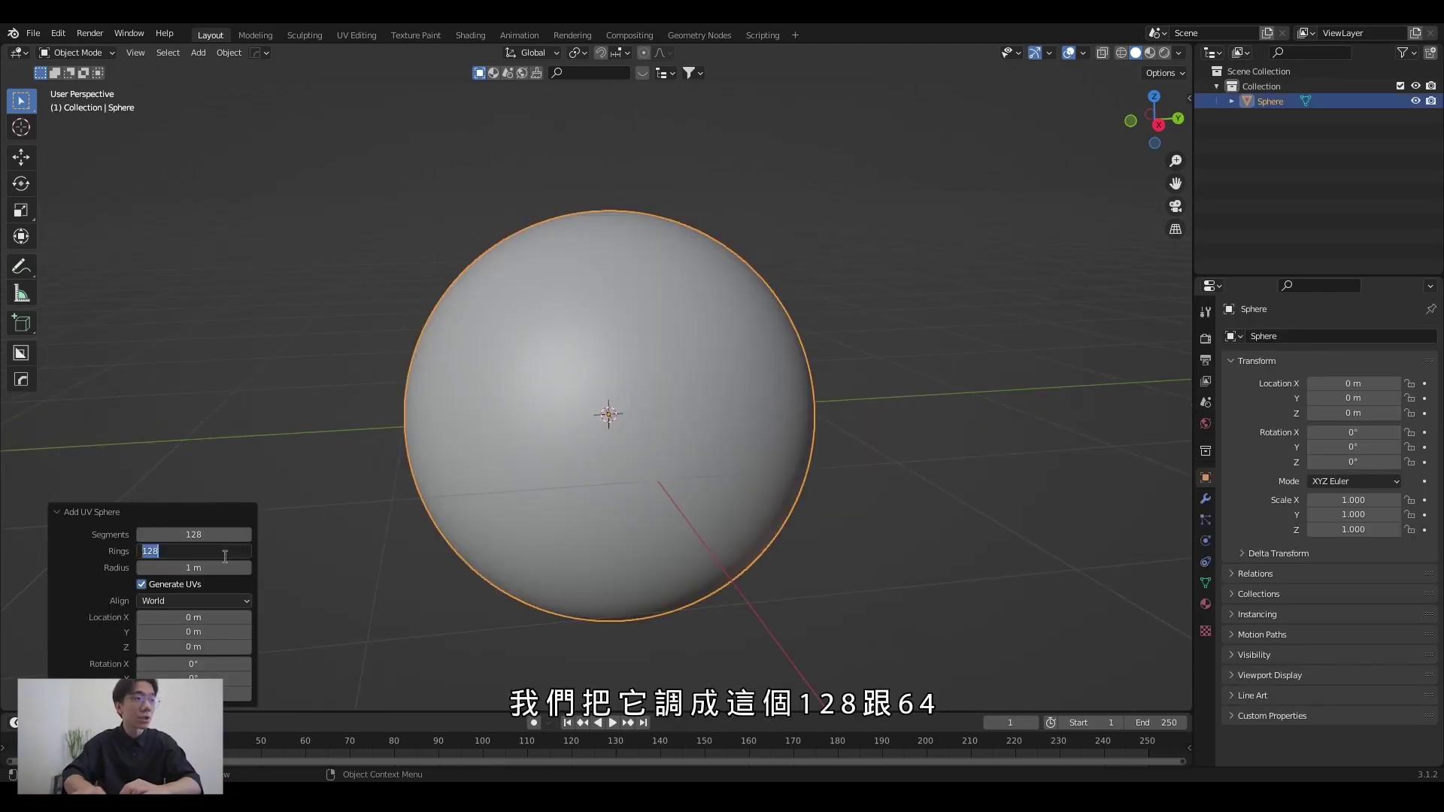
key("Return")
middle_click_drag(677, 376, 751, 323)
scroll(750, 324, "down", 3)
left_click(751, 323)
Add a 256×48-segment torus around the sphere, then reselect the sphere.
key("shift+a")
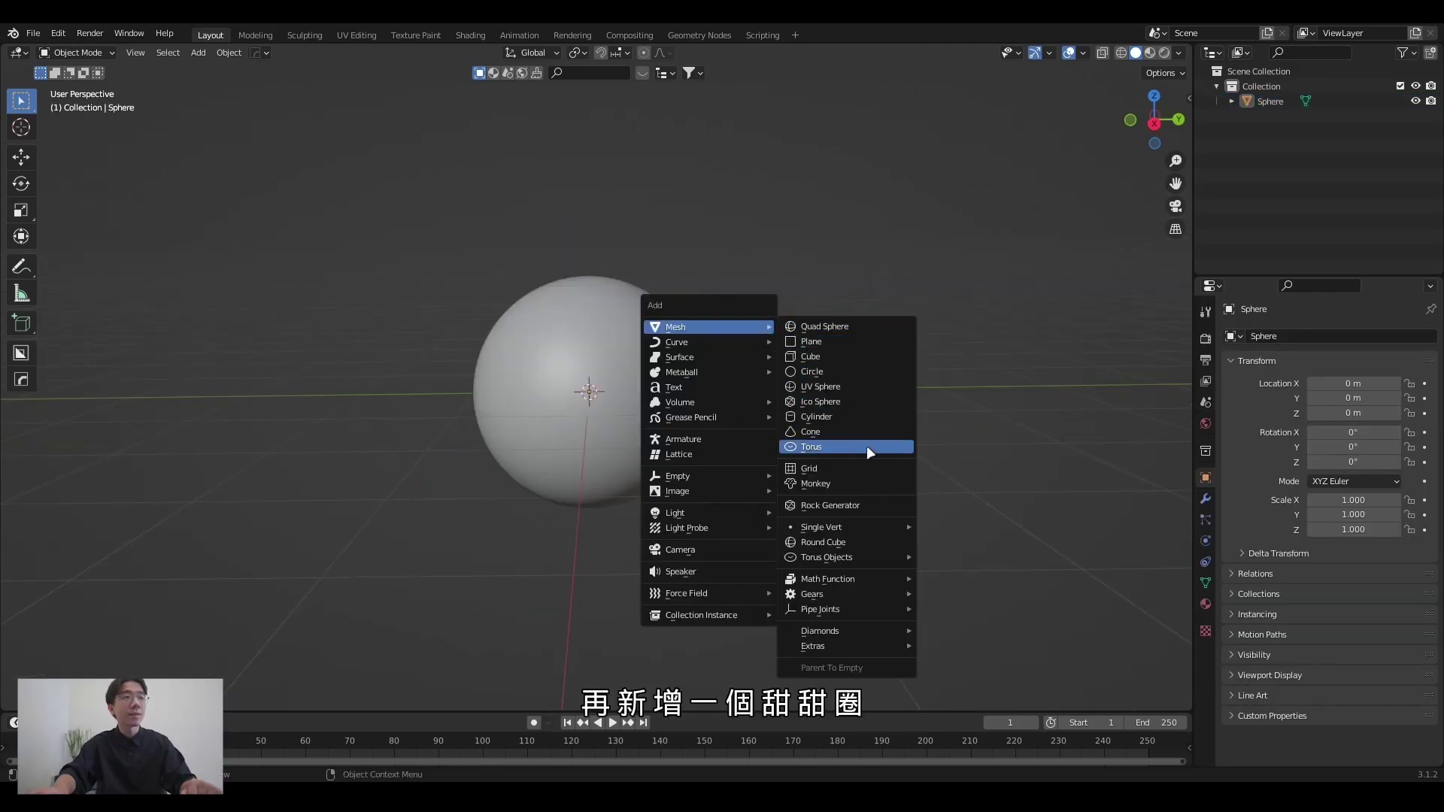
left_click(862, 446)
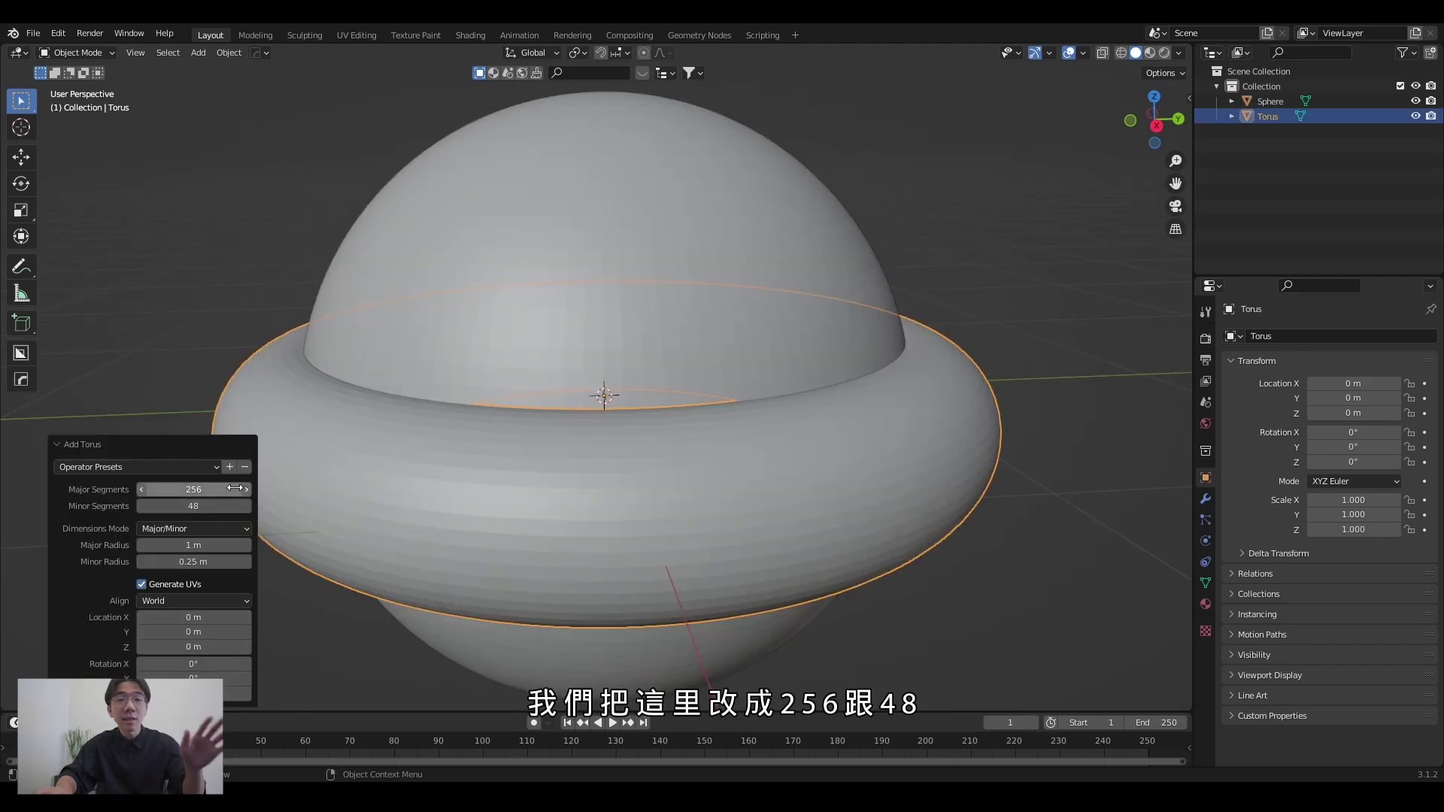
left_click(1053, 575)
scroll(983, 494, "down", 5)
middle_click_drag(983, 494, 655, 340)
left_click(655, 341)
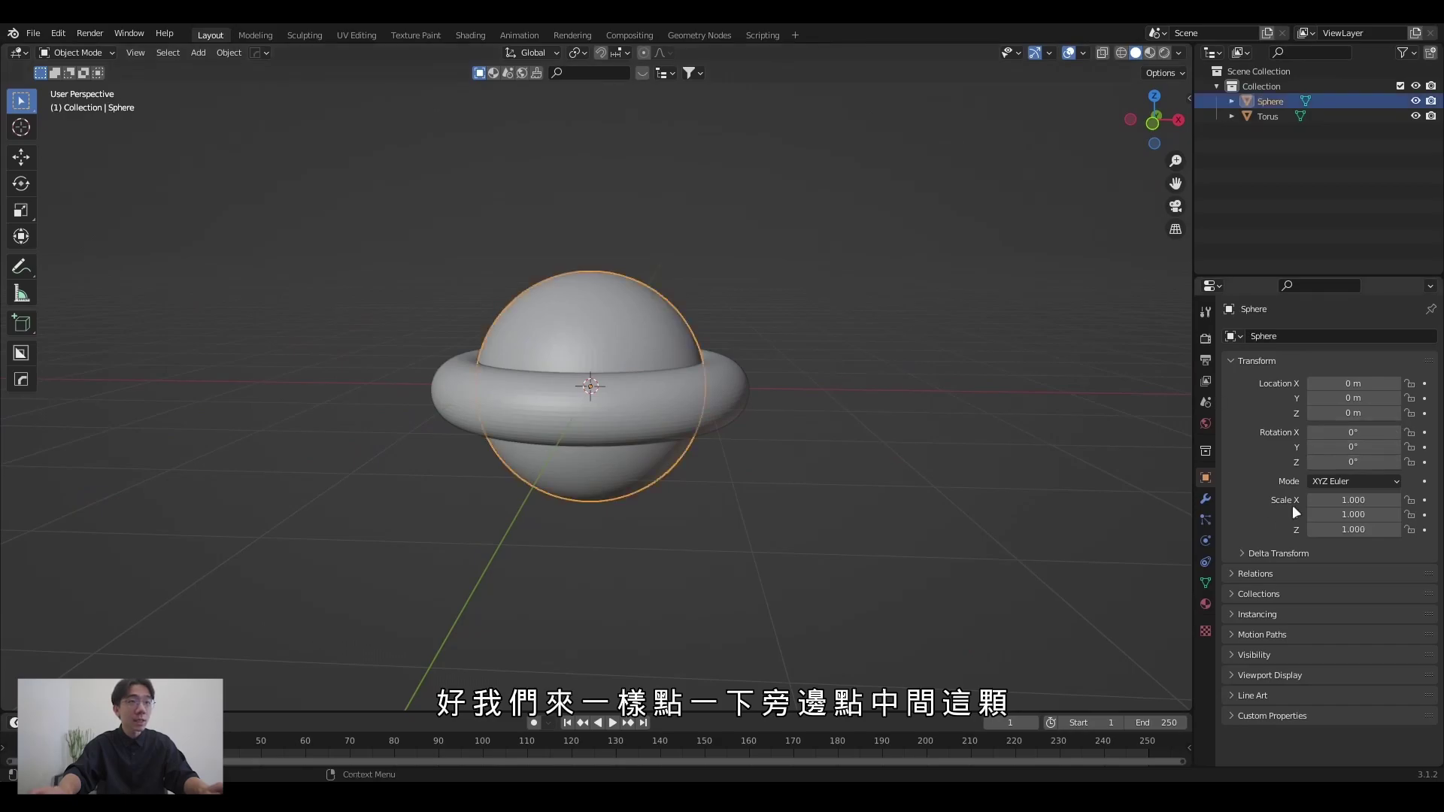
Cut the torus groove into the sphere with an applied Boolean Difference modifier.
left_click(1206, 500)
left_click(1285, 335)
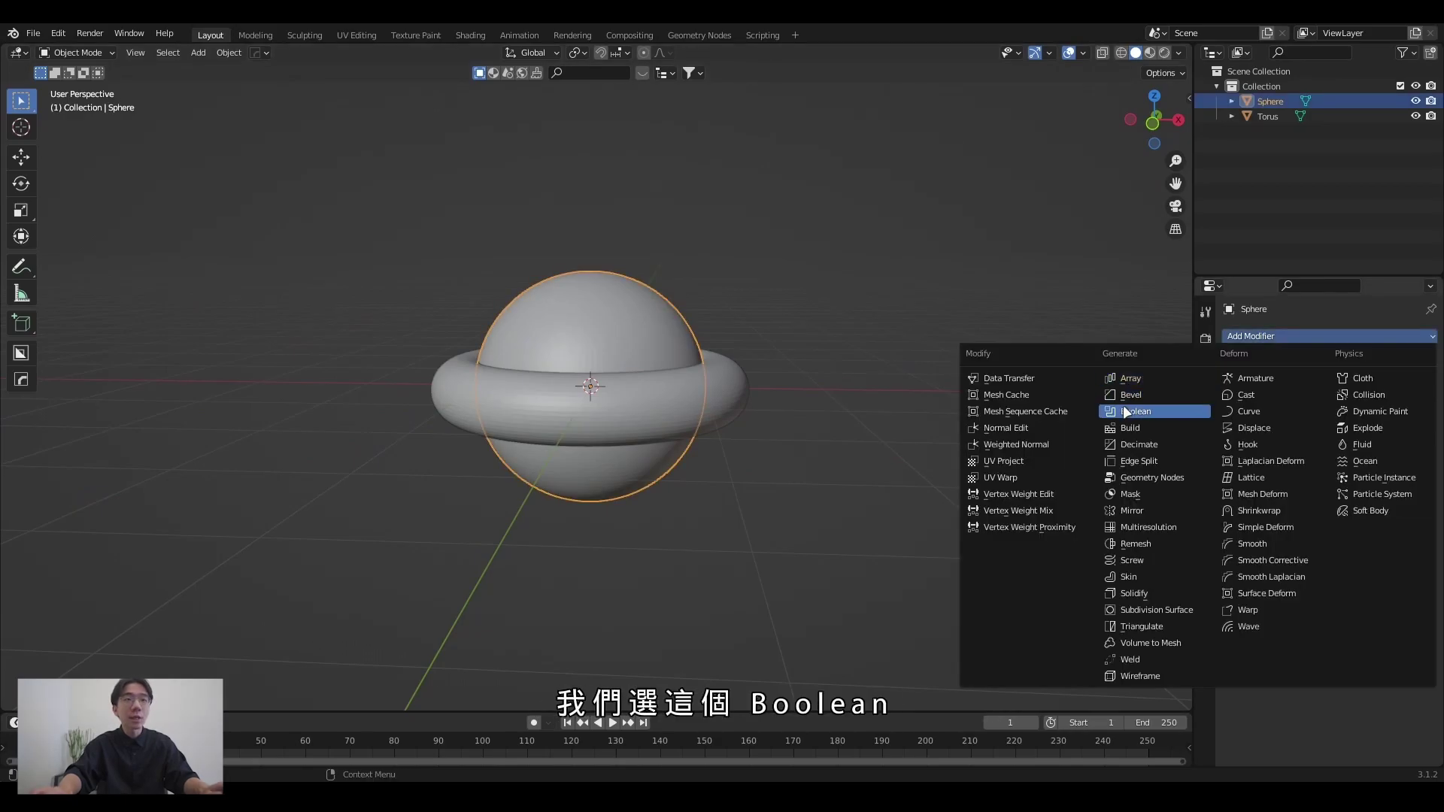
left_click(1126, 412)
left_click(1408, 423)
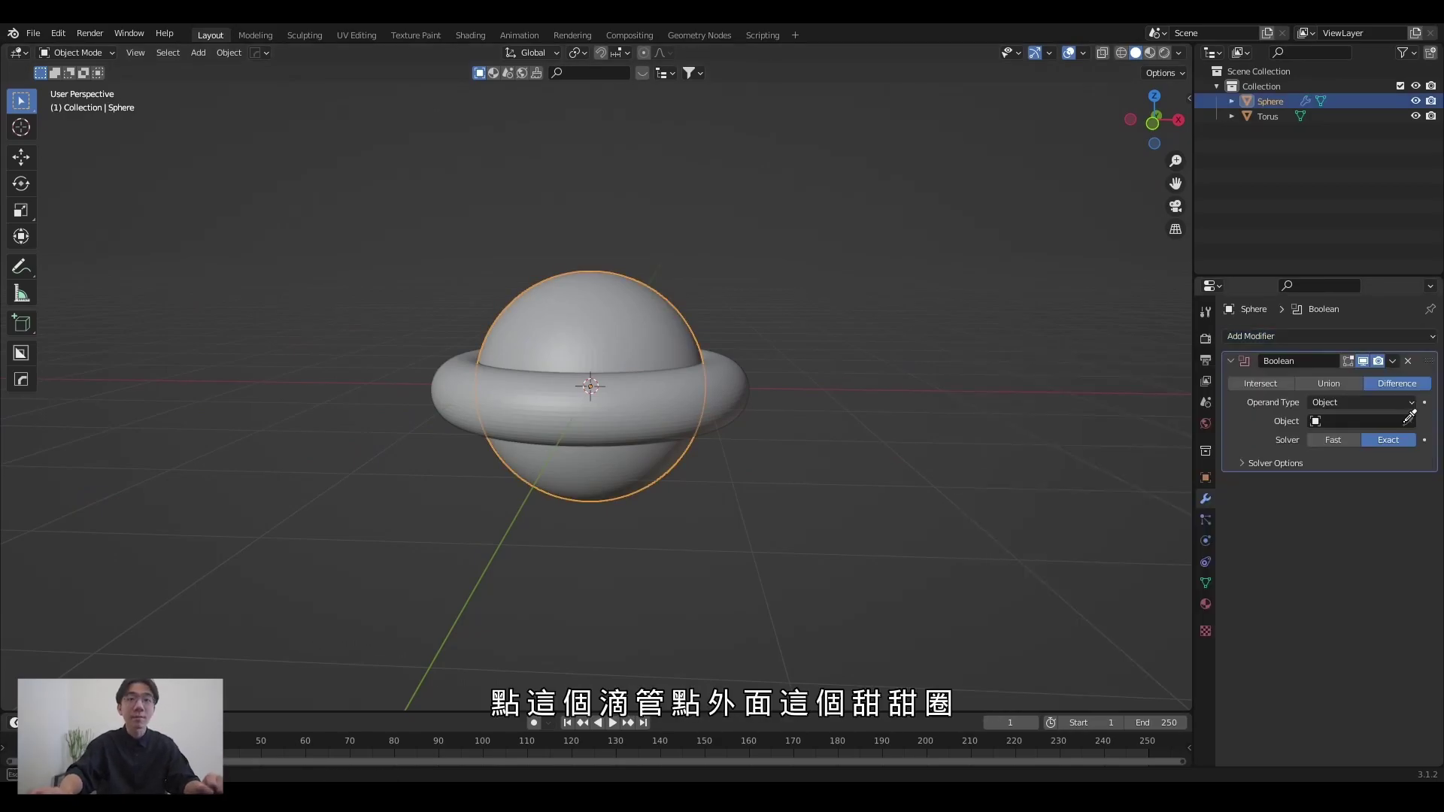
left_click(732, 375)
scroll(787, 390, "up", 4)
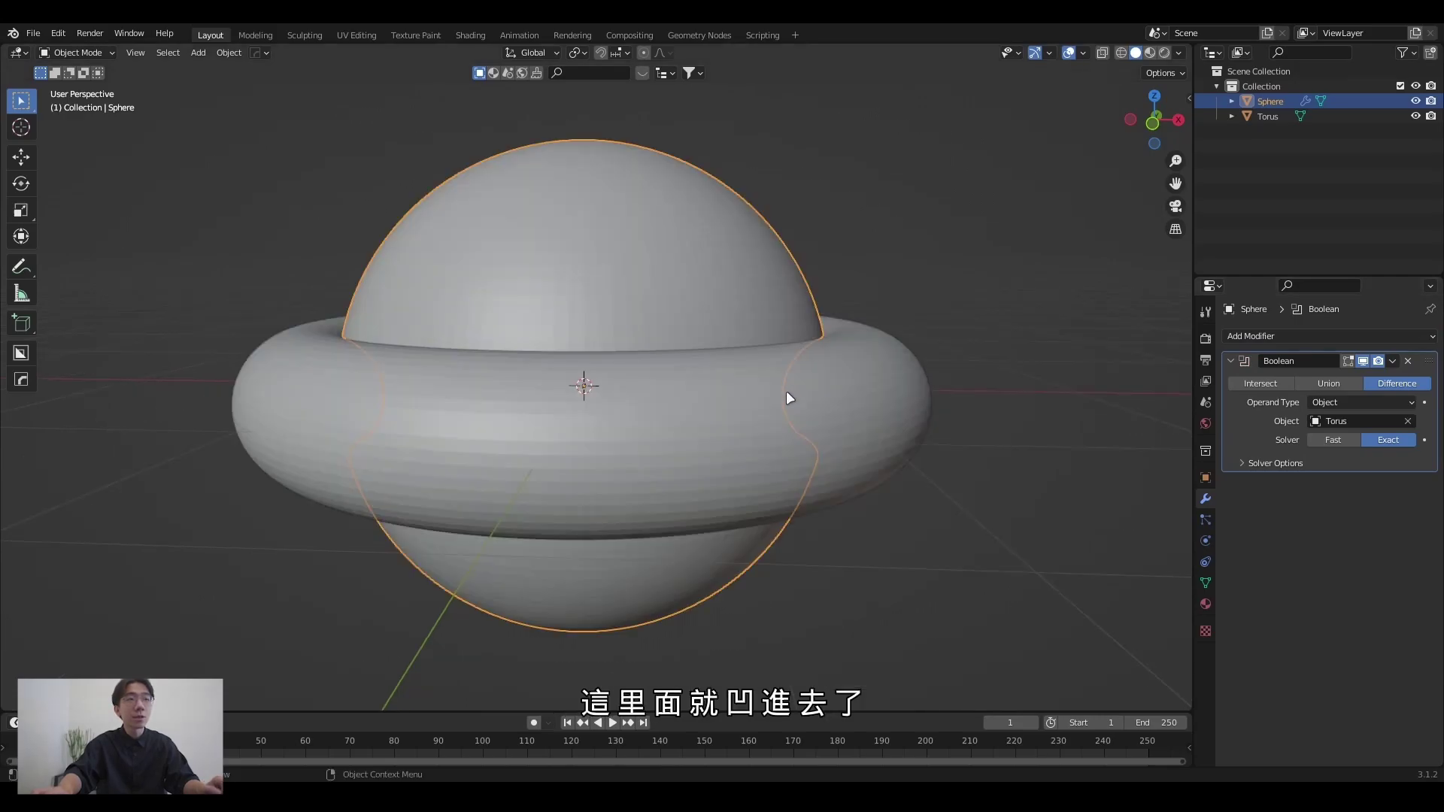
scroll(800, 485, "down", 3)
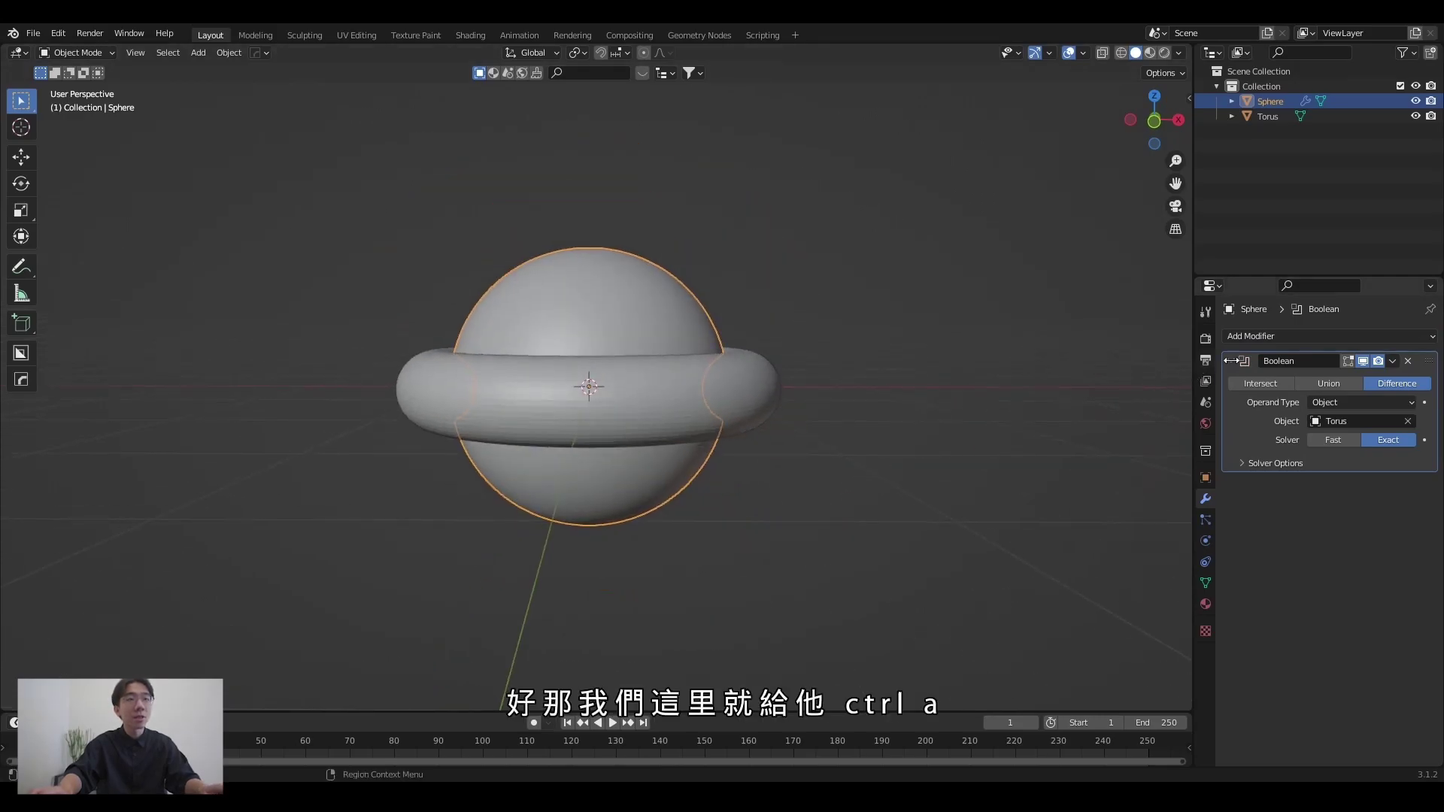
key("ctrl+a")
Rotate the torus 90° about Y and apply a second Boolean cut to the sphere.
left_click(771, 383)
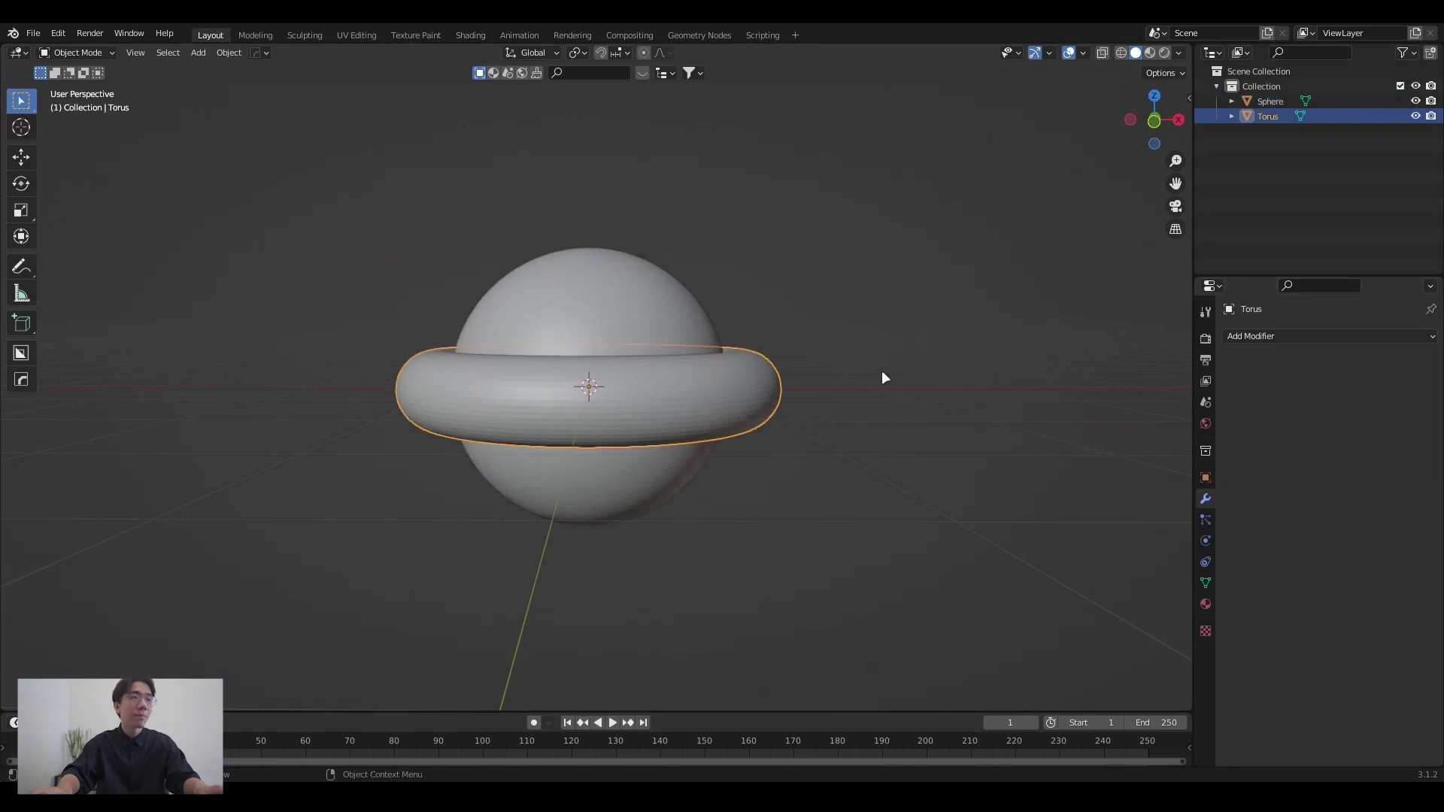
type("r")
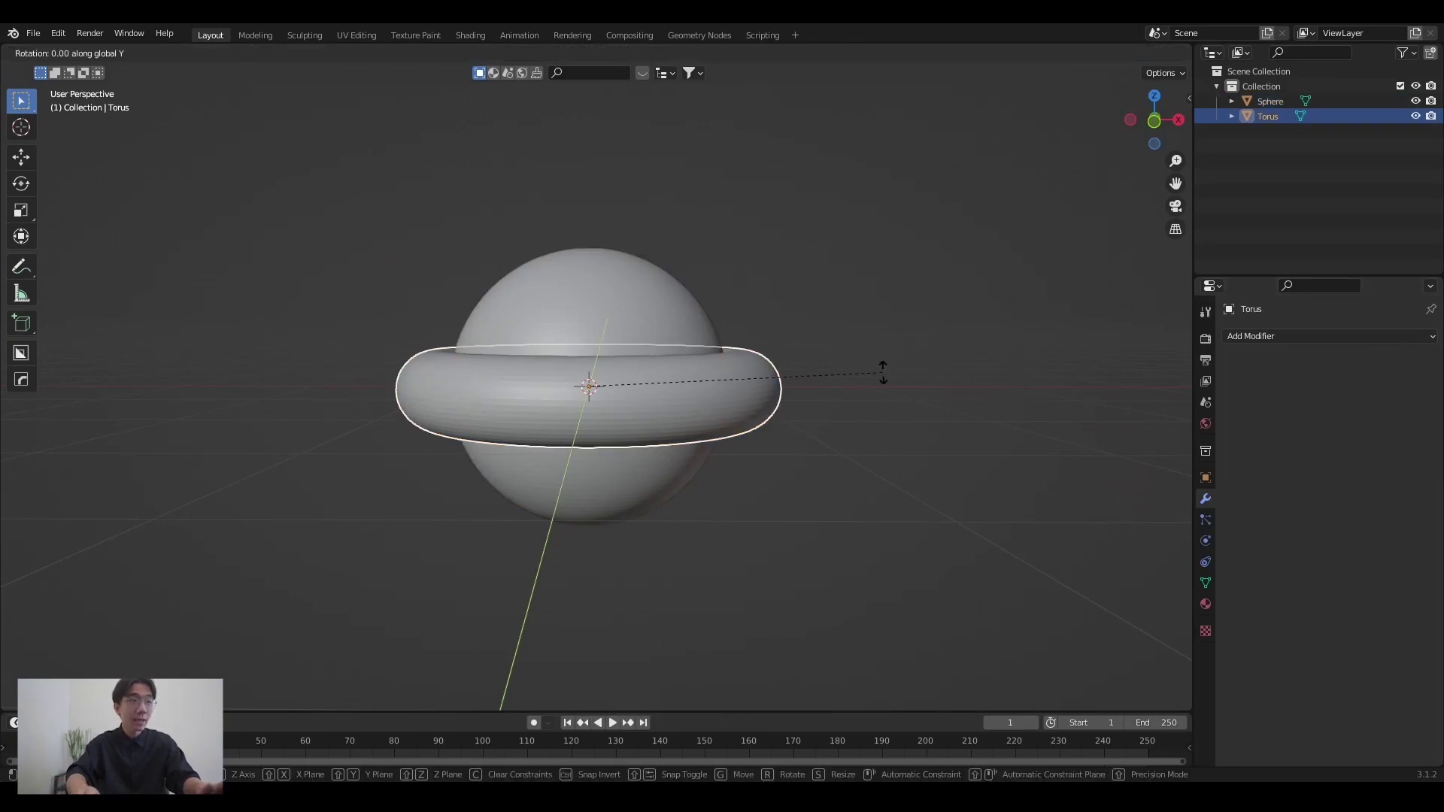
type("90")
key("Return")
left_click(722, 391)
middle_click_drag(723, 392, 1246, 354)
left_click(1275, 335)
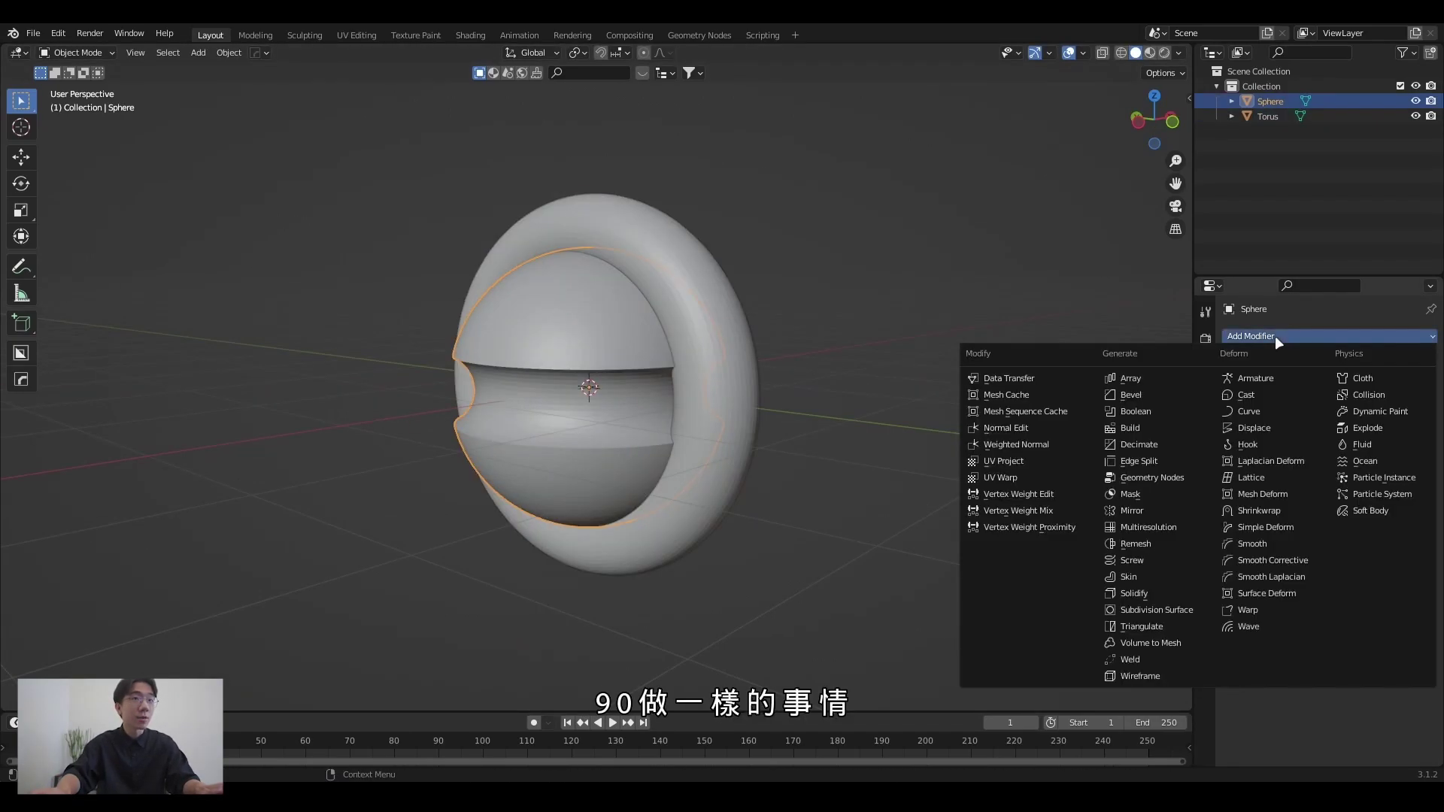
left_click(1136, 411)
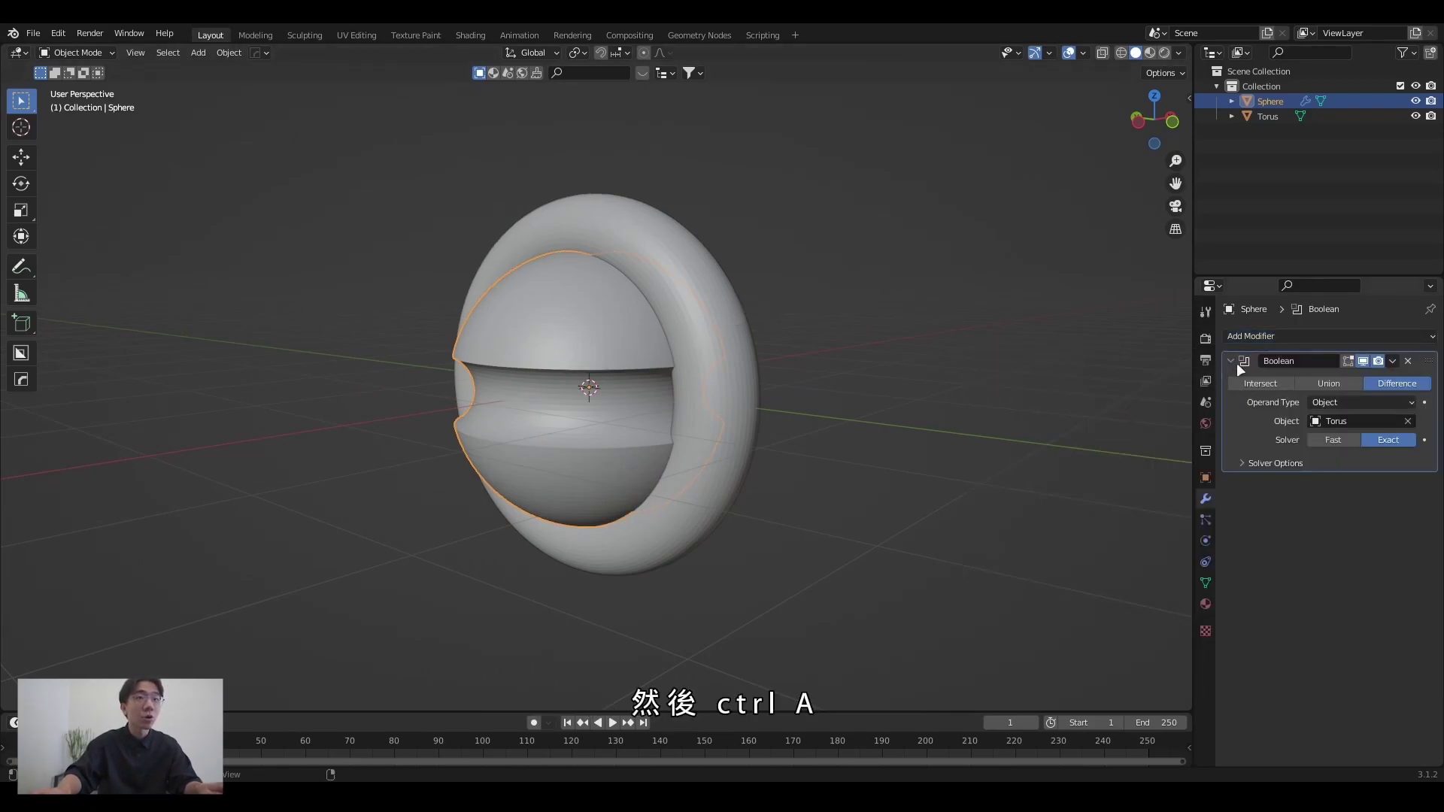
key("ctrl+a")
Delete the torus, leaving the carved sphere.
left_click(722, 301)
key("x")
mouse_move(1097, 368)
middle_mouse_down()
mouse_move(793, 300)
mouse_move(734, 323)
mouse_move(805, 345)
middle_mouse_up()
left_click(793, 299)
Apply Shade Smooth to the carved sphere.
left_click(658, 334)
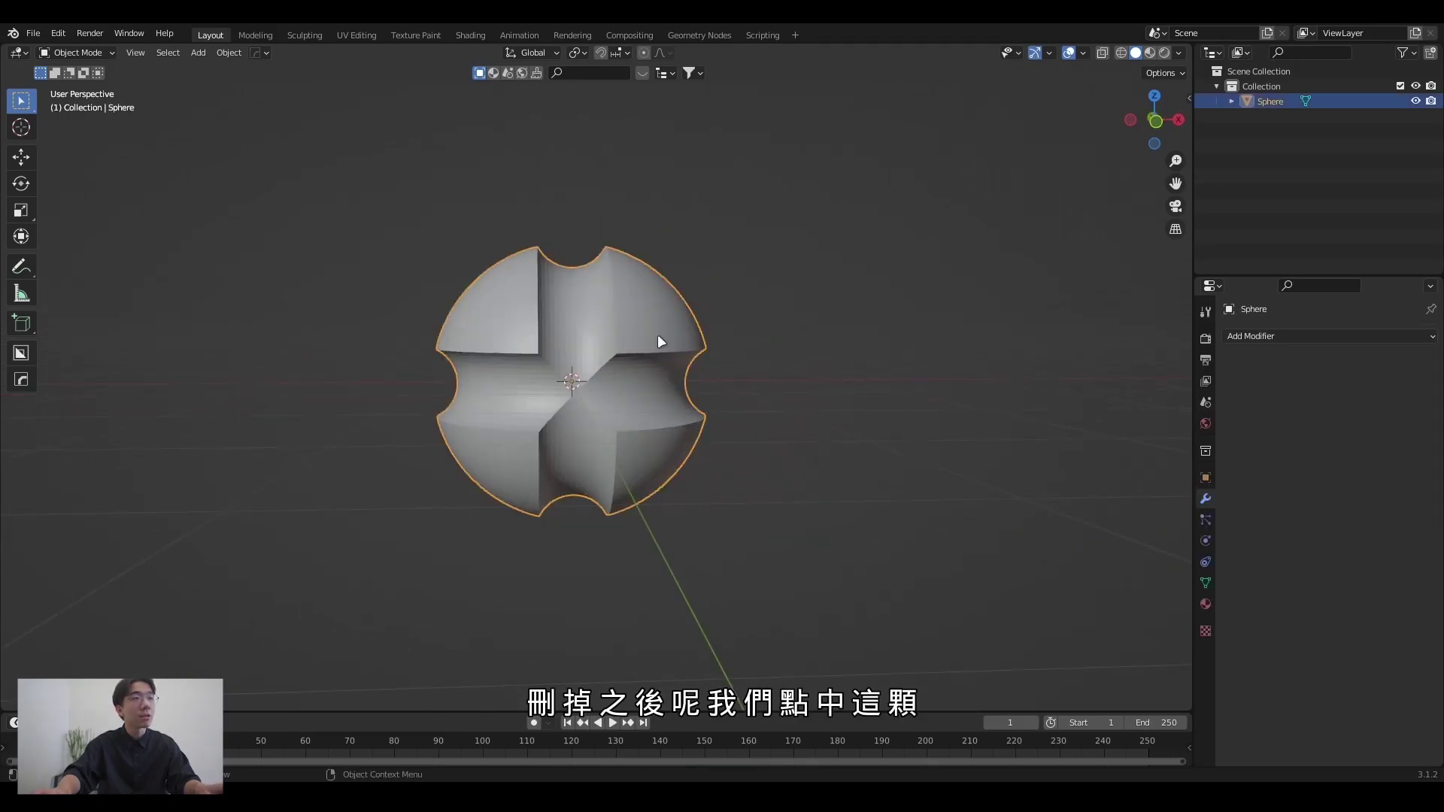
scroll(753, 301, "up", 4)
scroll(827, 294, "down", 5)
scroll(880, 323, "up", 6)
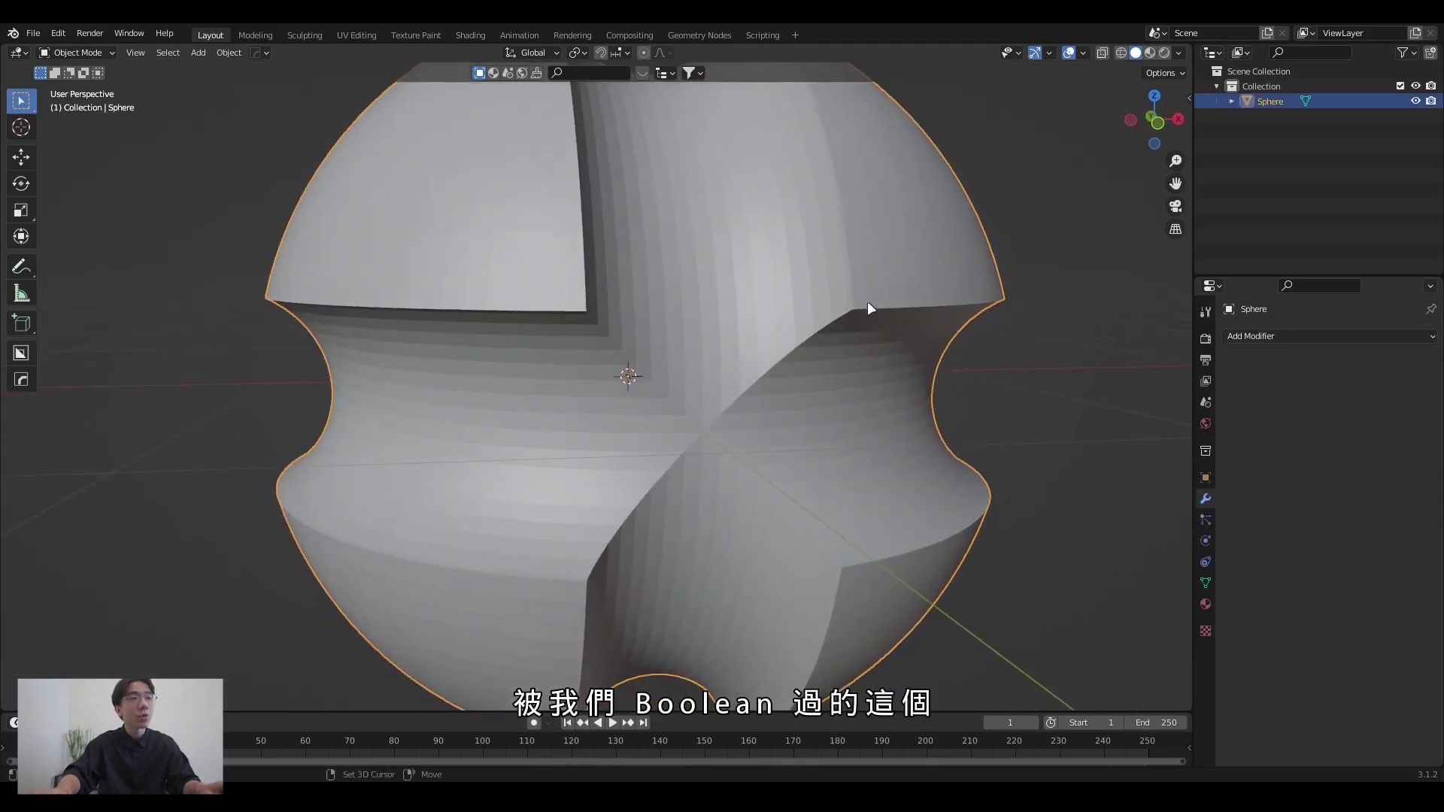
scroll(869, 309, "down", 5)
mouse_move(854, 313)
middle_mouse_down()
mouse_move(774, 325)
mouse_move(860, 316)
mouse_move(849, 323)
middle_mouse_up()
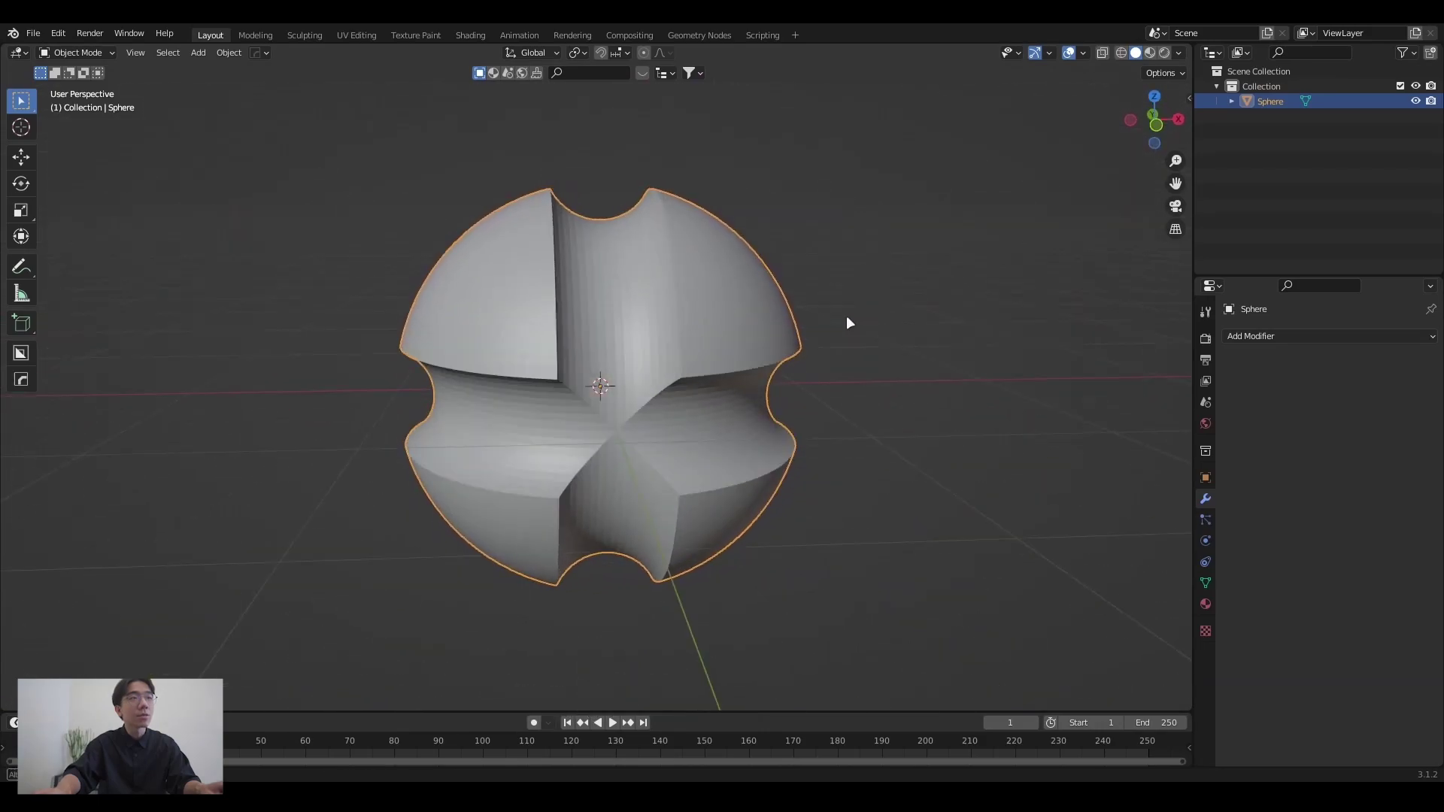
right_click(903, 268)
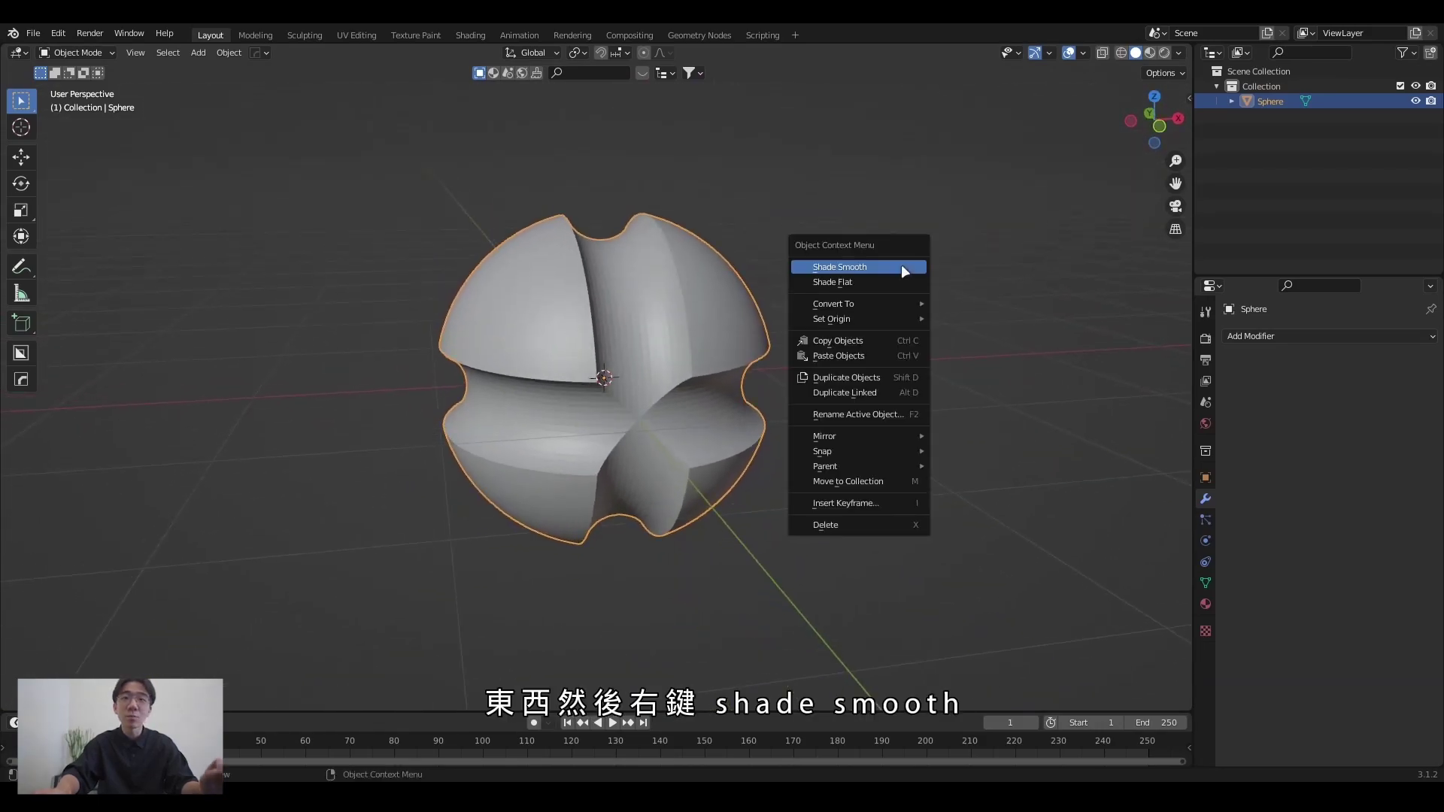
left_click(902, 264)
middle_click_drag(848, 309, 792, 296)
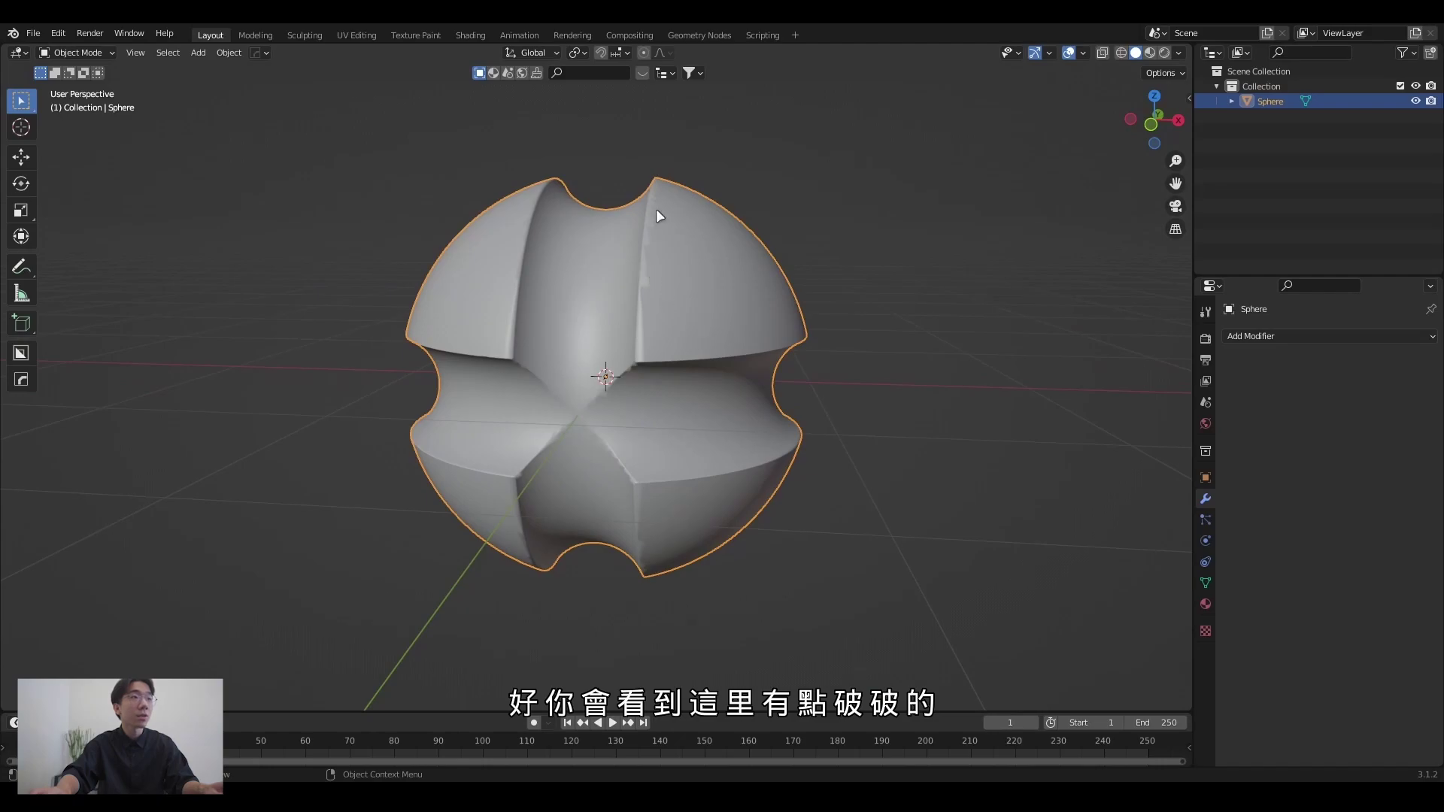
mouse_move(656, 210)
middle_mouse_down()
mouse_move(774, 397)
mouse_move(1147, 526)
middle_mouse_up()
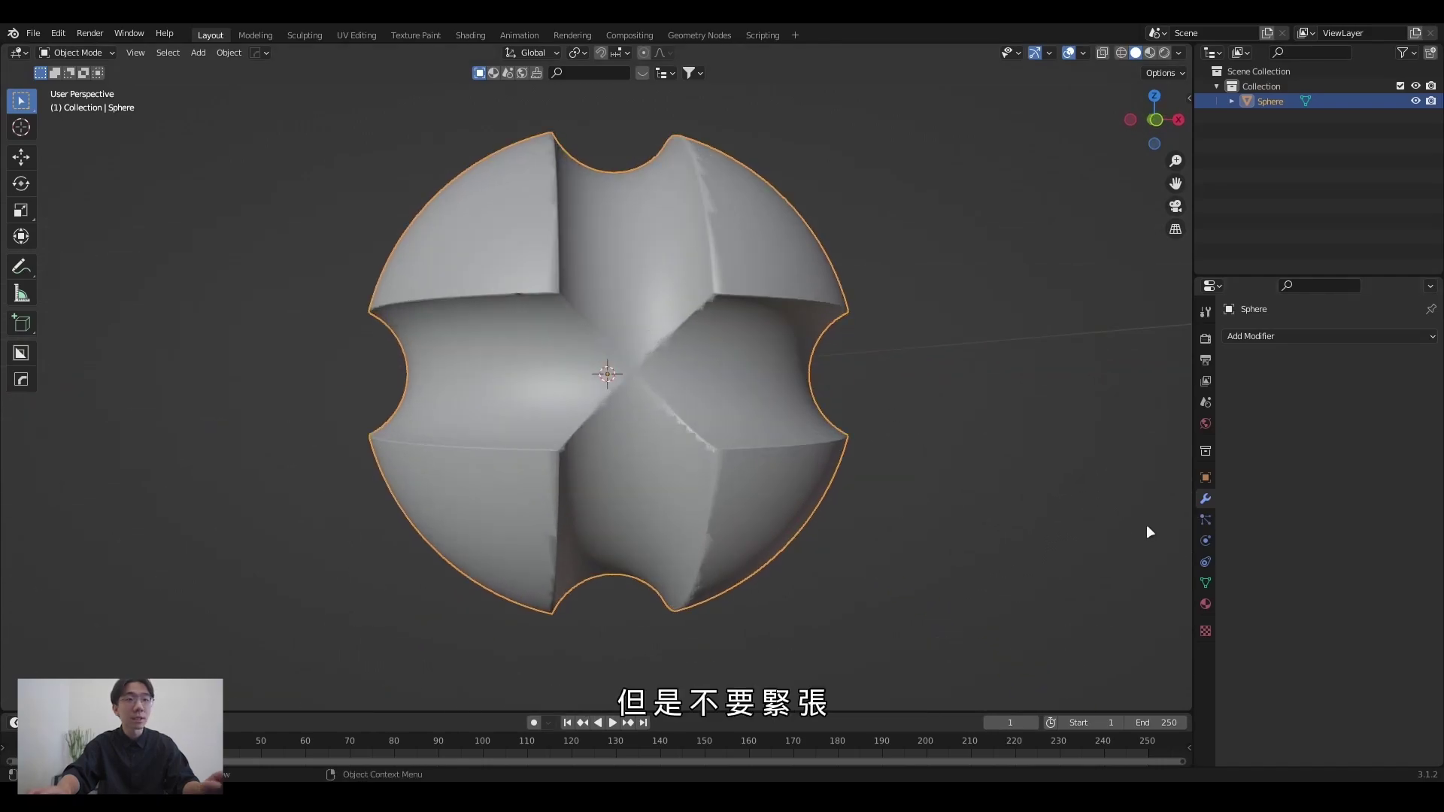
Enable Auto Smooth in the sphere's Normals and lower the angle from 30° to about 26°.
left_click(1206, 584)
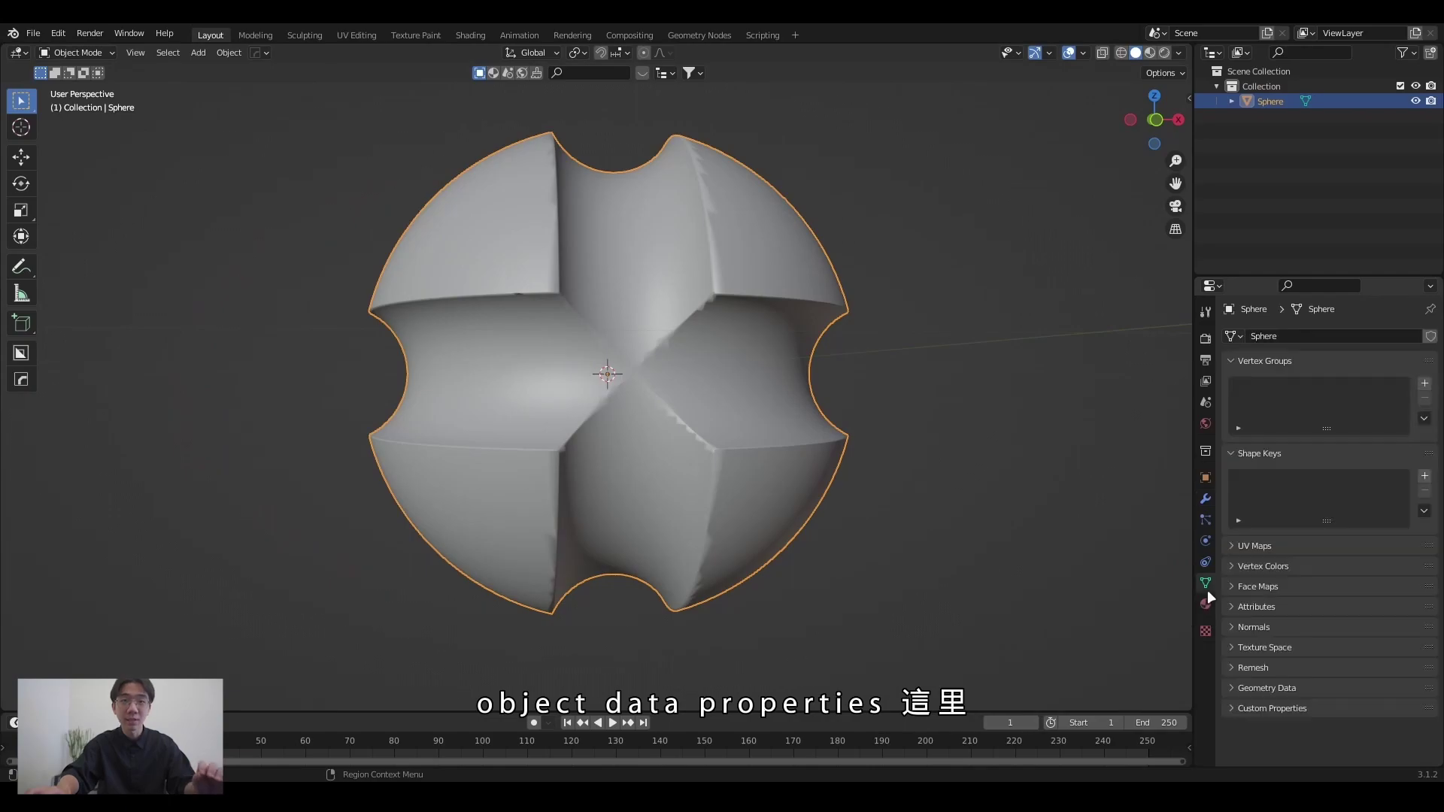
left_click(1235, 627)
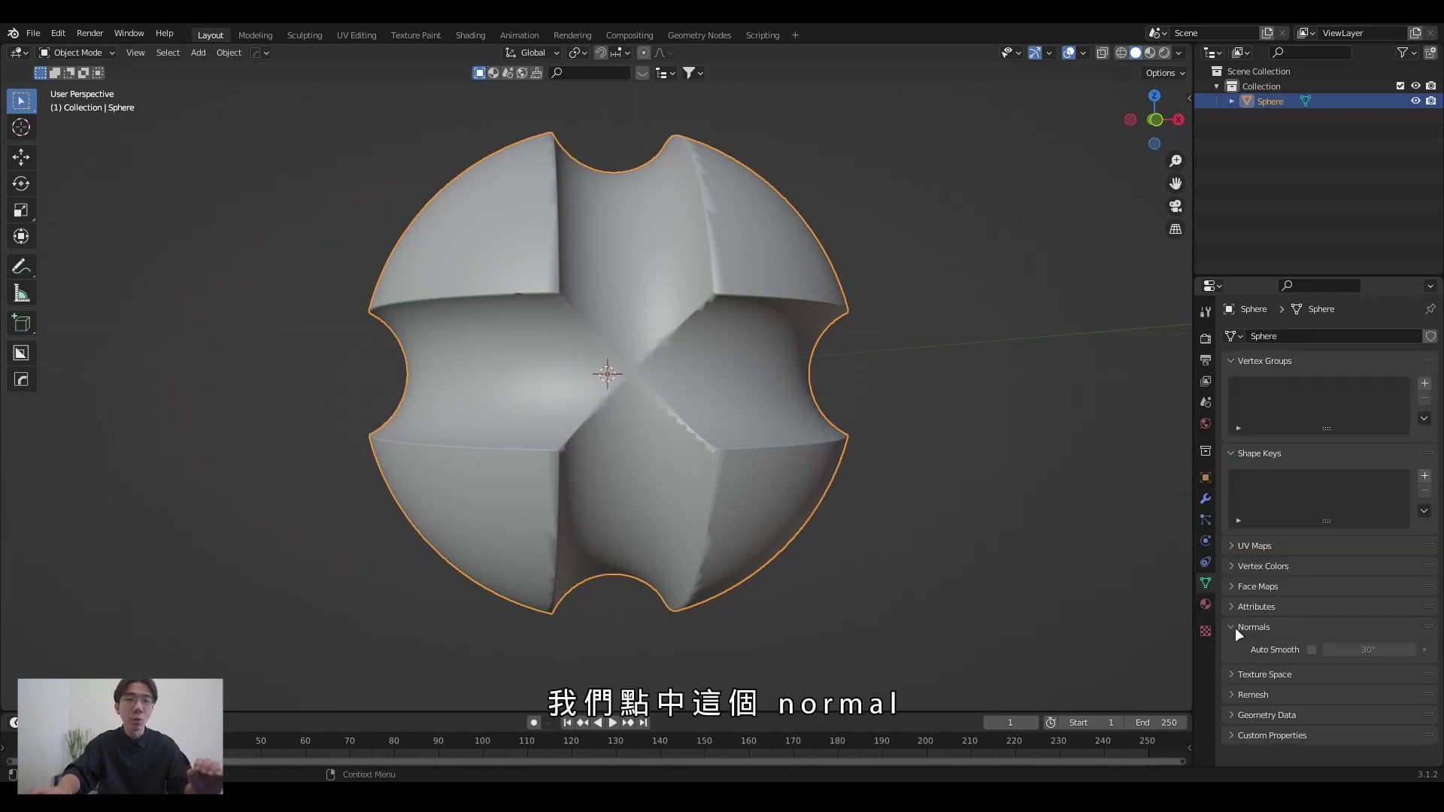
left_click(1313, 650)
mouse_move(883, 537)
middle_mouse_down()
mouse_move(837, 387)
mouse_move(780, 411)
mouse_move(619, 315)
mouse_move(864, 294)
middle_mouse_up()
scroll(822, 399, "up", 2)
scroll(822, 399, "down", 2)
scroll(833, 296, "up", 5)
scroll(833, 295, "down", 5)
scroll(825, 303, "up", 2)
mouse_move(884, 406)
middle_mouse_down()
mouse_move(825, 303)
mouse_move(855, 322)
middle_mouse_up()
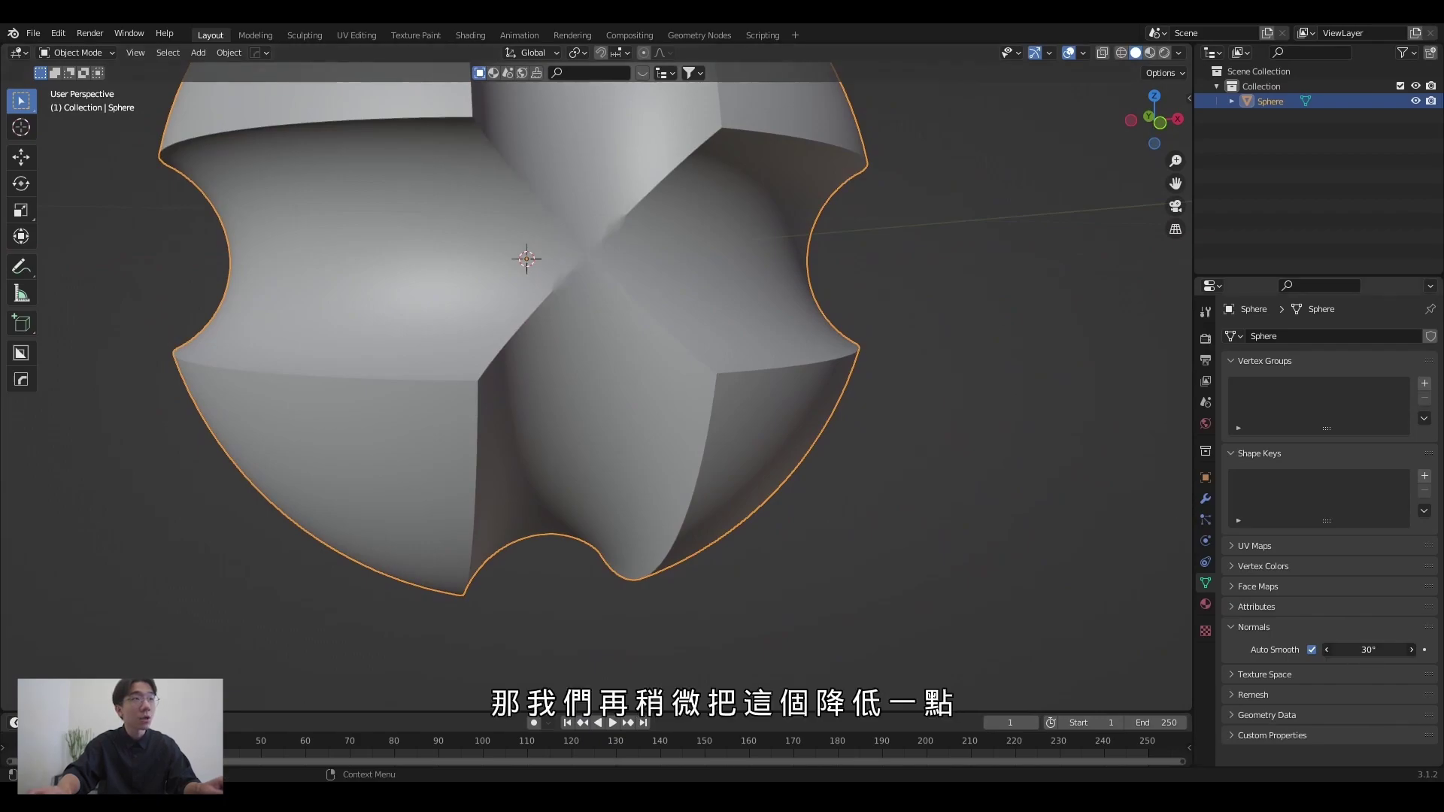
left_click_drag(1368, 649, 1358, 649)
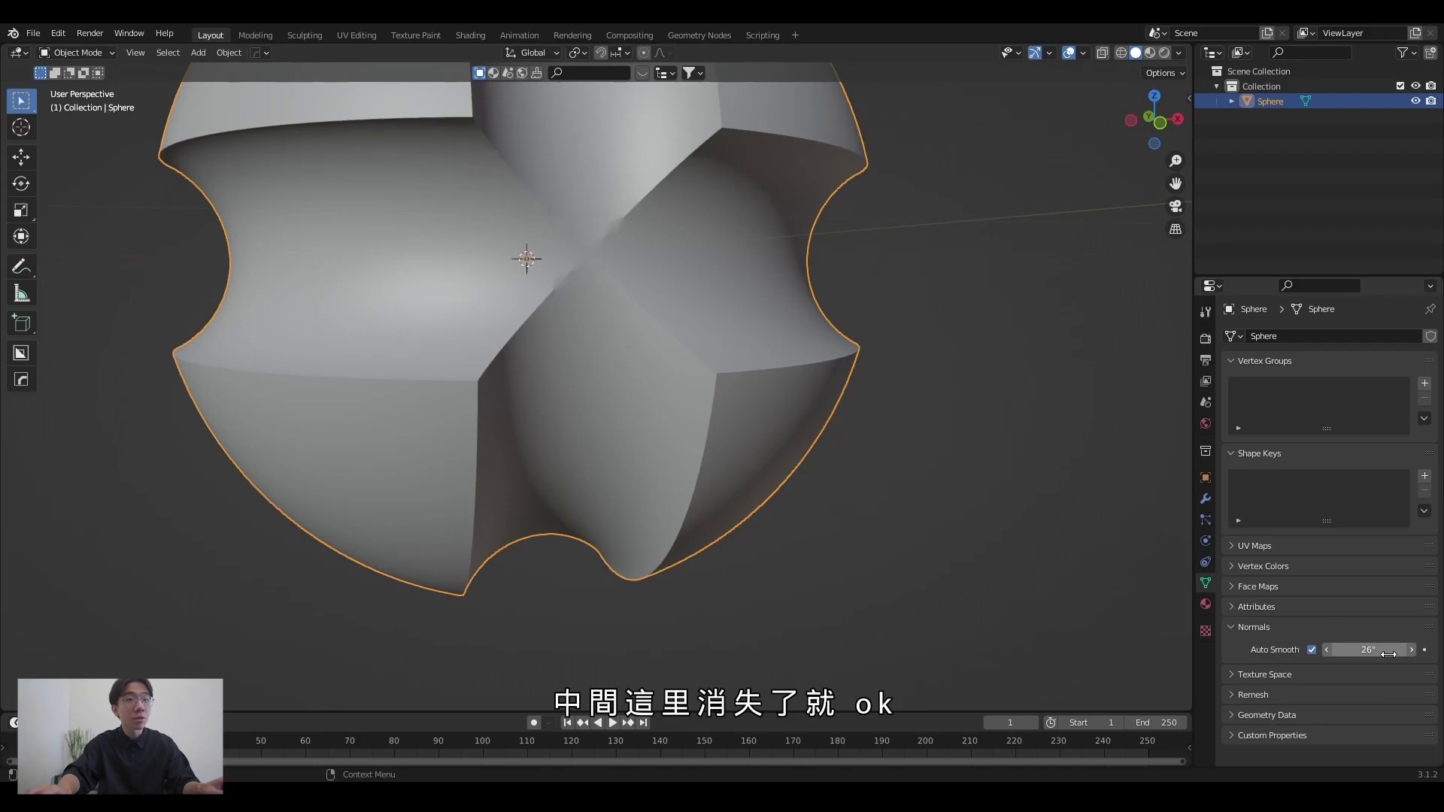
Add a Bezier circle path and a small UV sphere placed along Y beside the big one.
key("shift+a")
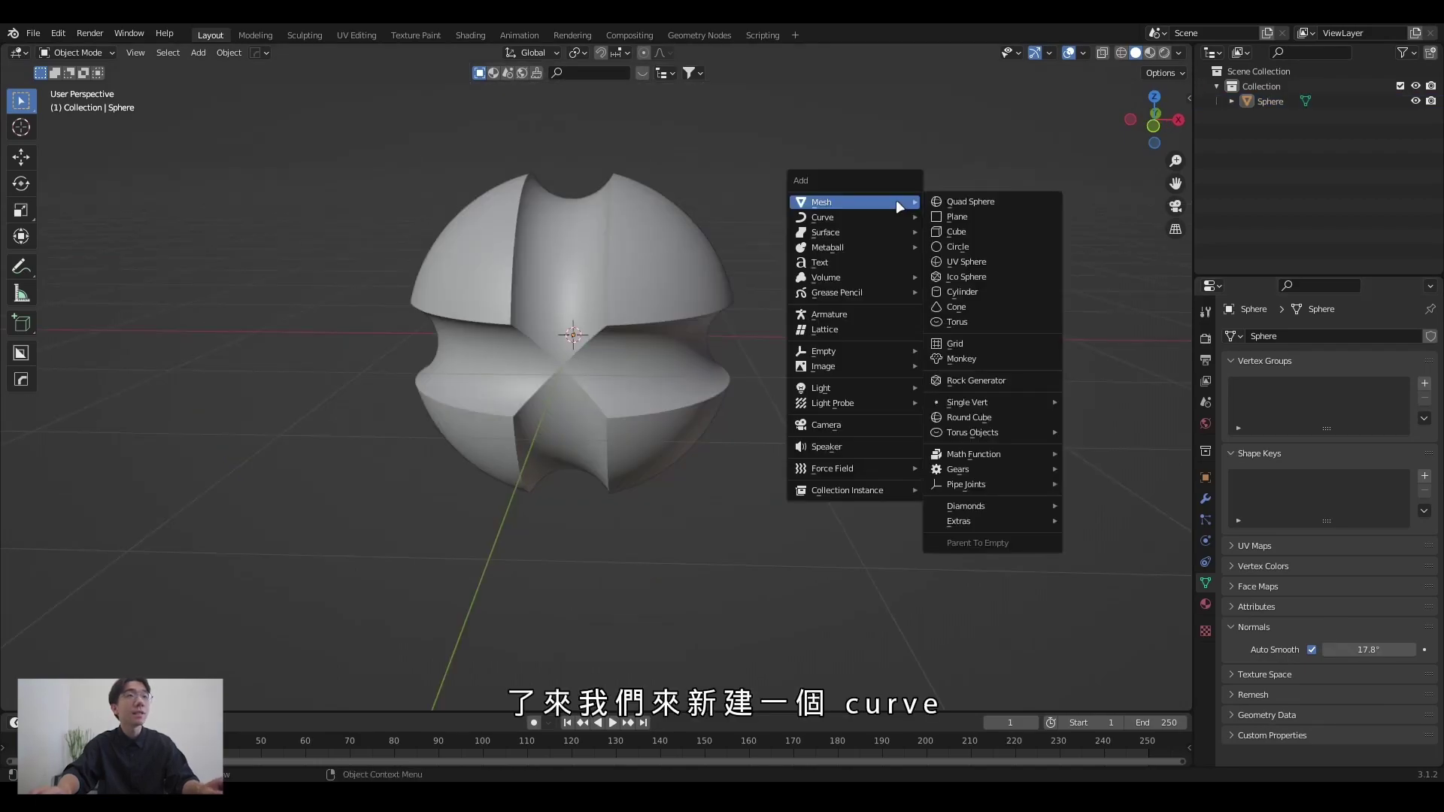
mouse_move(836, 217)
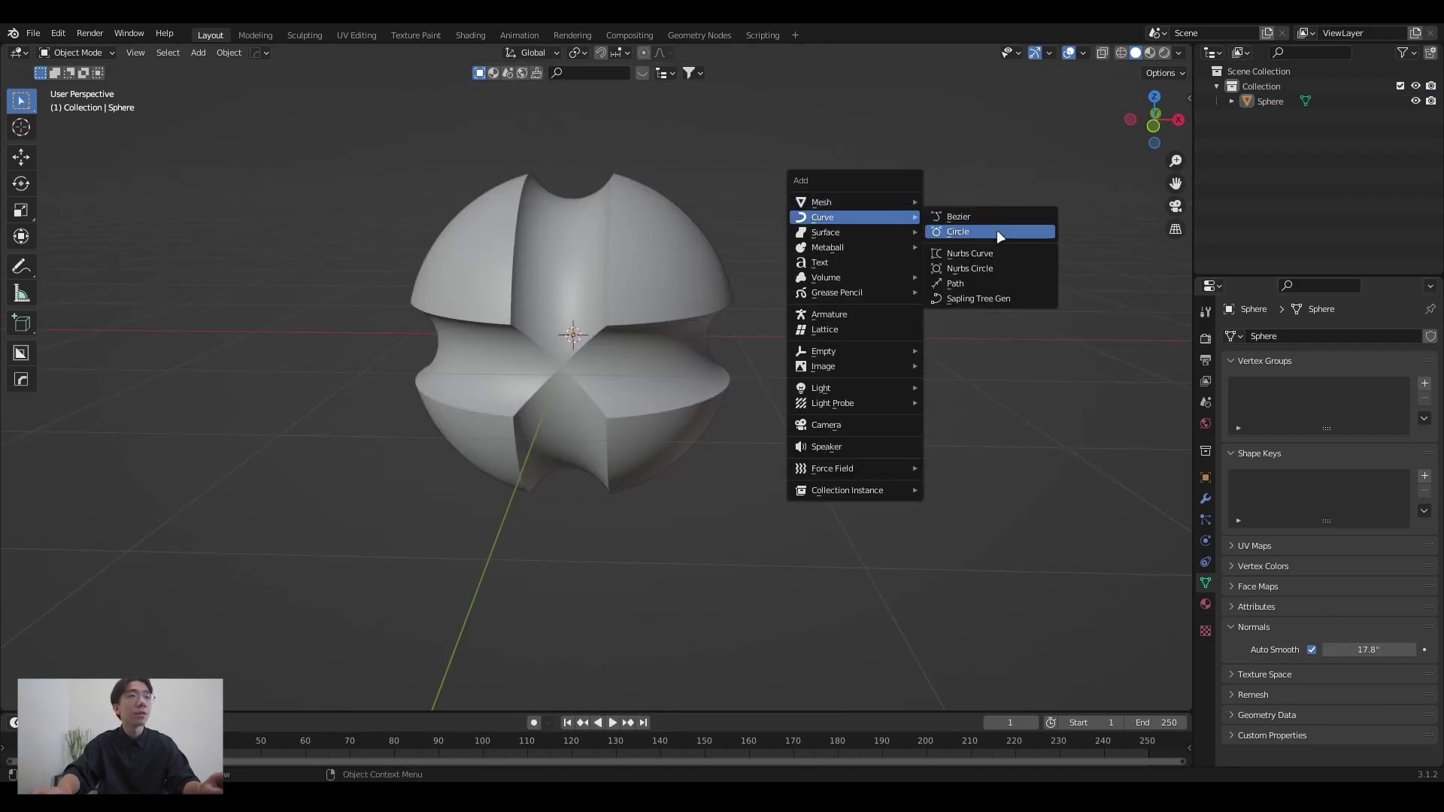
left_click(999, 236)
key("shift+a")
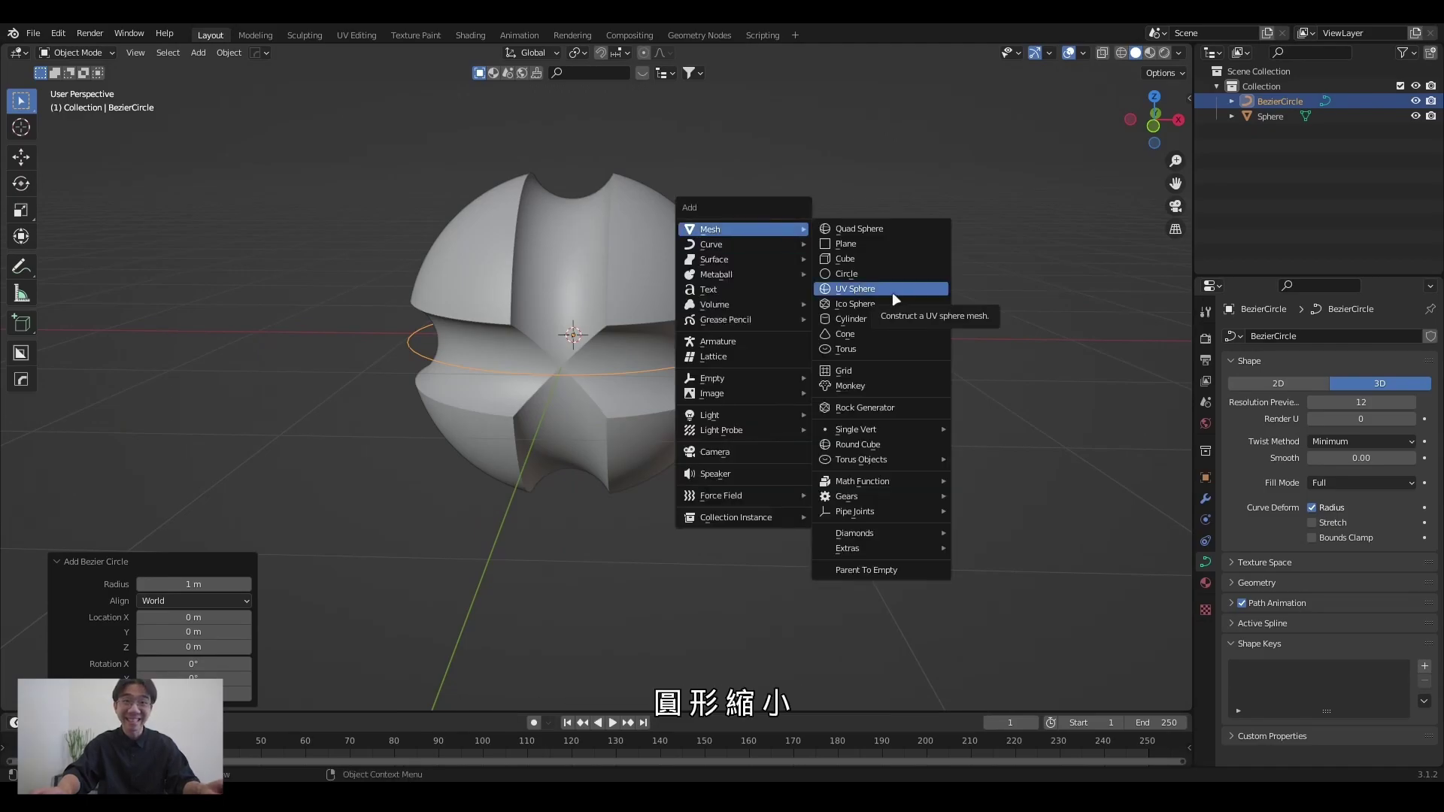
left_click(894, 294)
key("s")
key("g")
key("y")
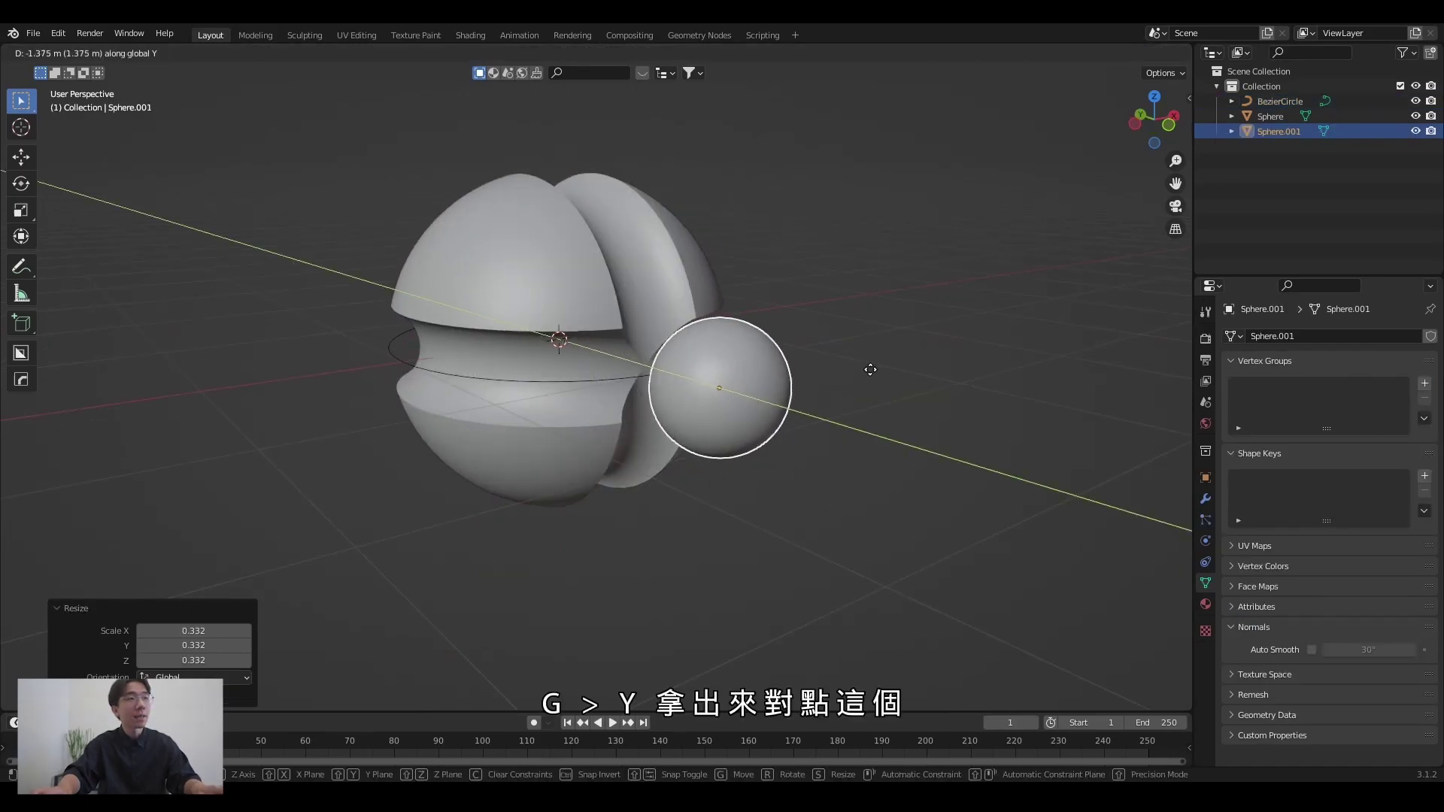
left_click(870, 369)
Give the small sphere a Follow Path constraint targeting the Bezier circle.
left_click(1206, 562)
left_click(1301, 336)
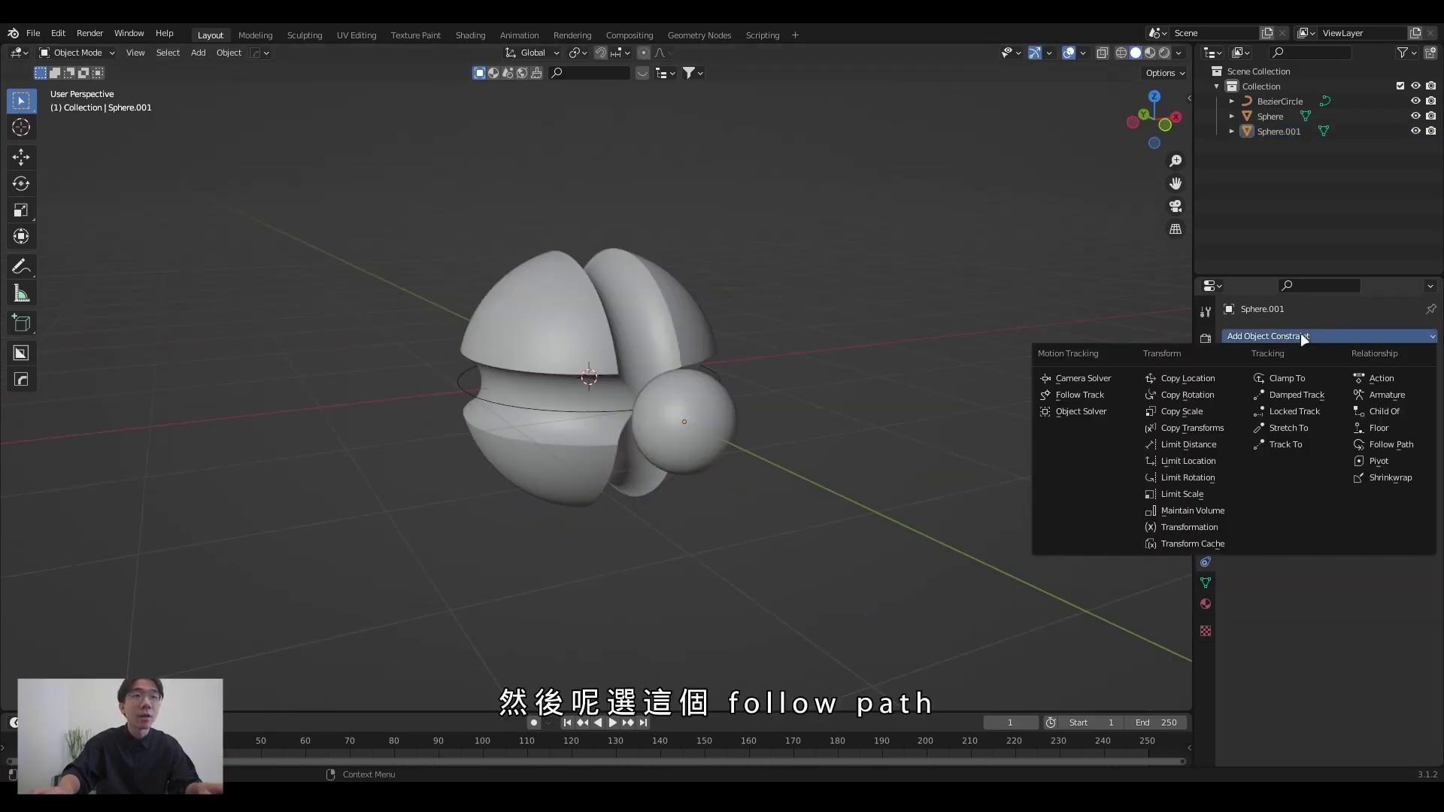
left_click(1389, 444)
left_click(1409, 383)
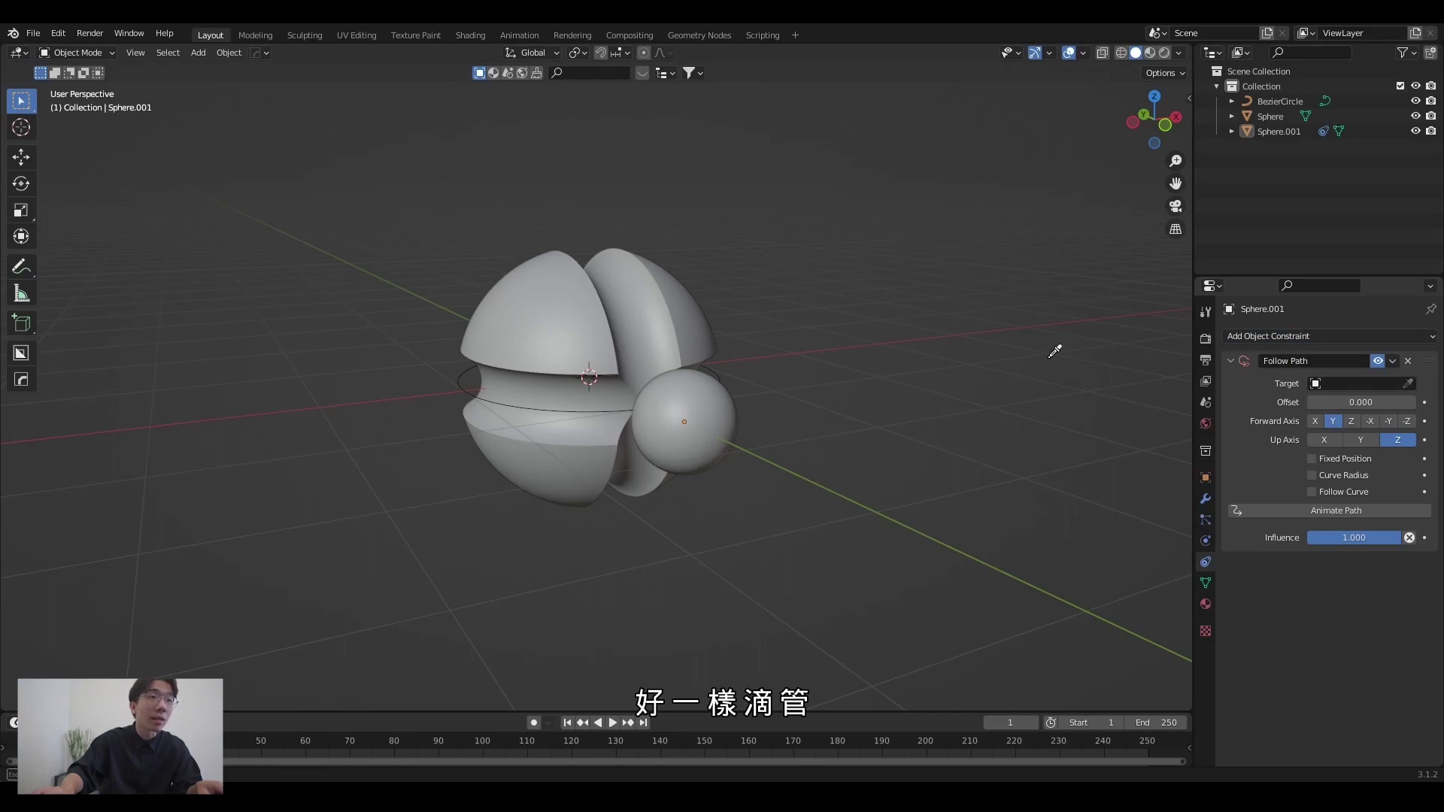
left_click(726, 366)
scroll(790, 425, "up", 3)
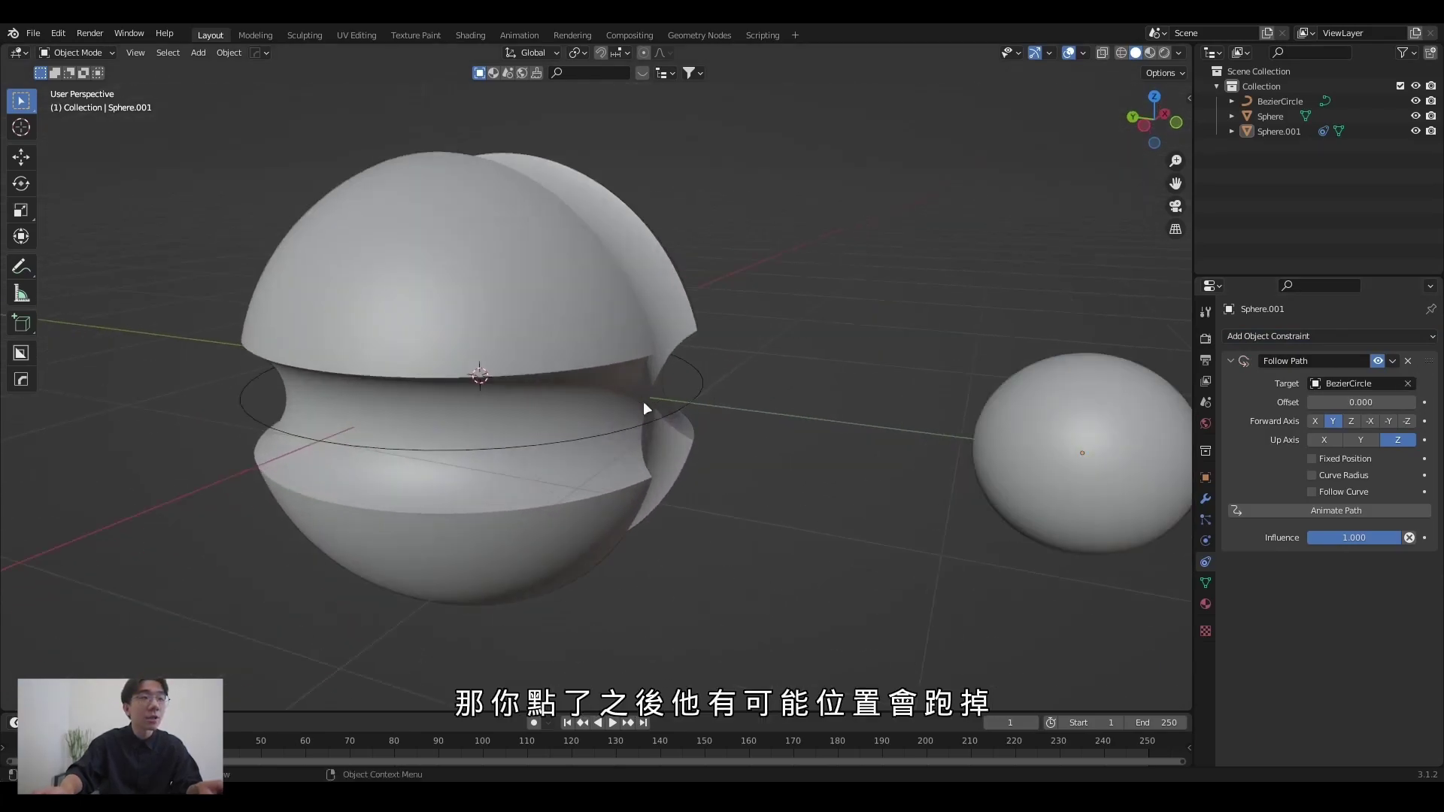
mouse_move(643, 401)
middle_mouse_down()
mouse_move(959, 420)
mouse_move(951, 431)
middle_mouse_up()
Move the small sphere 1.3816 m along Y onto the circle path and check from the right view.
left_click(944, 412)
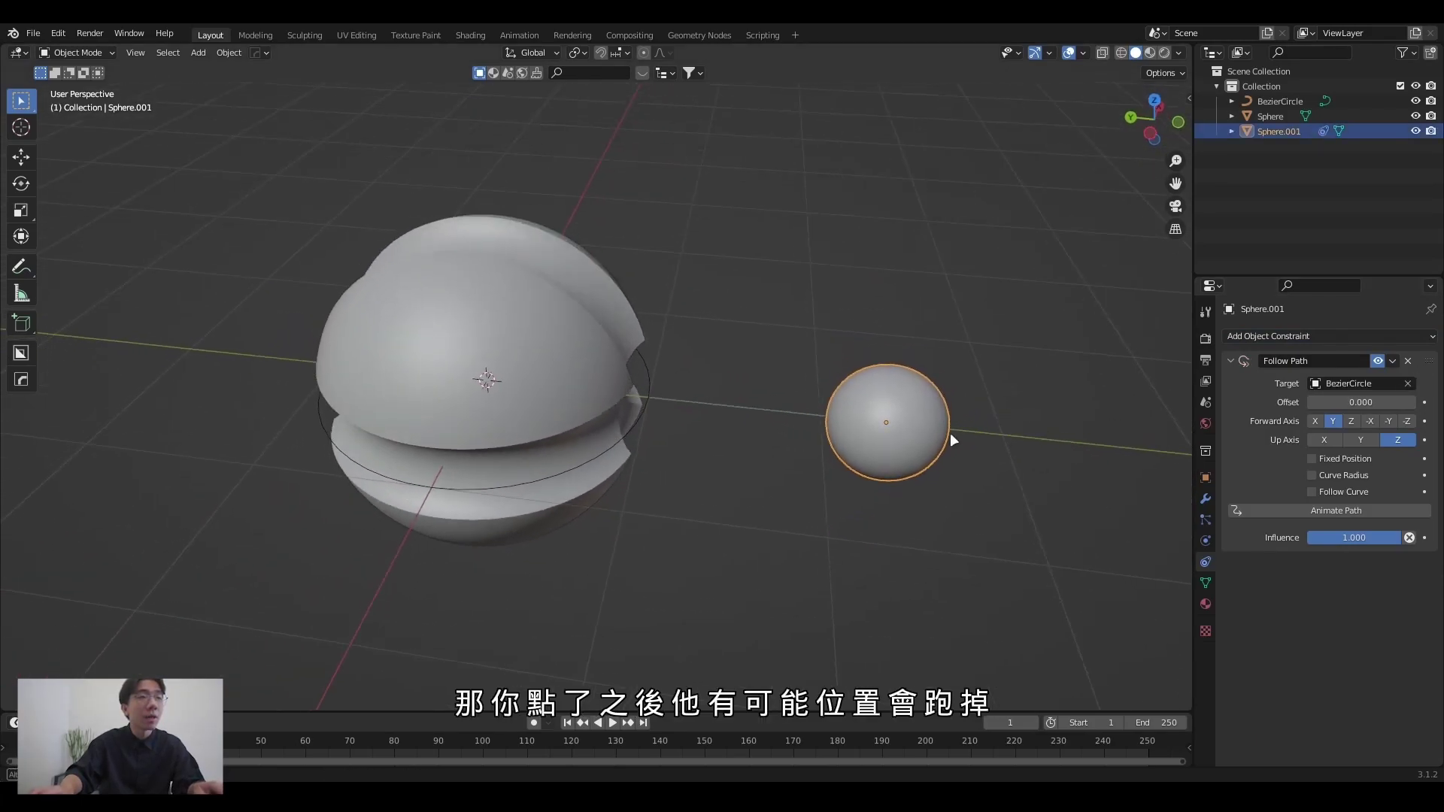
scroll(993, 422, "up", 3)
key("g")
key("y")
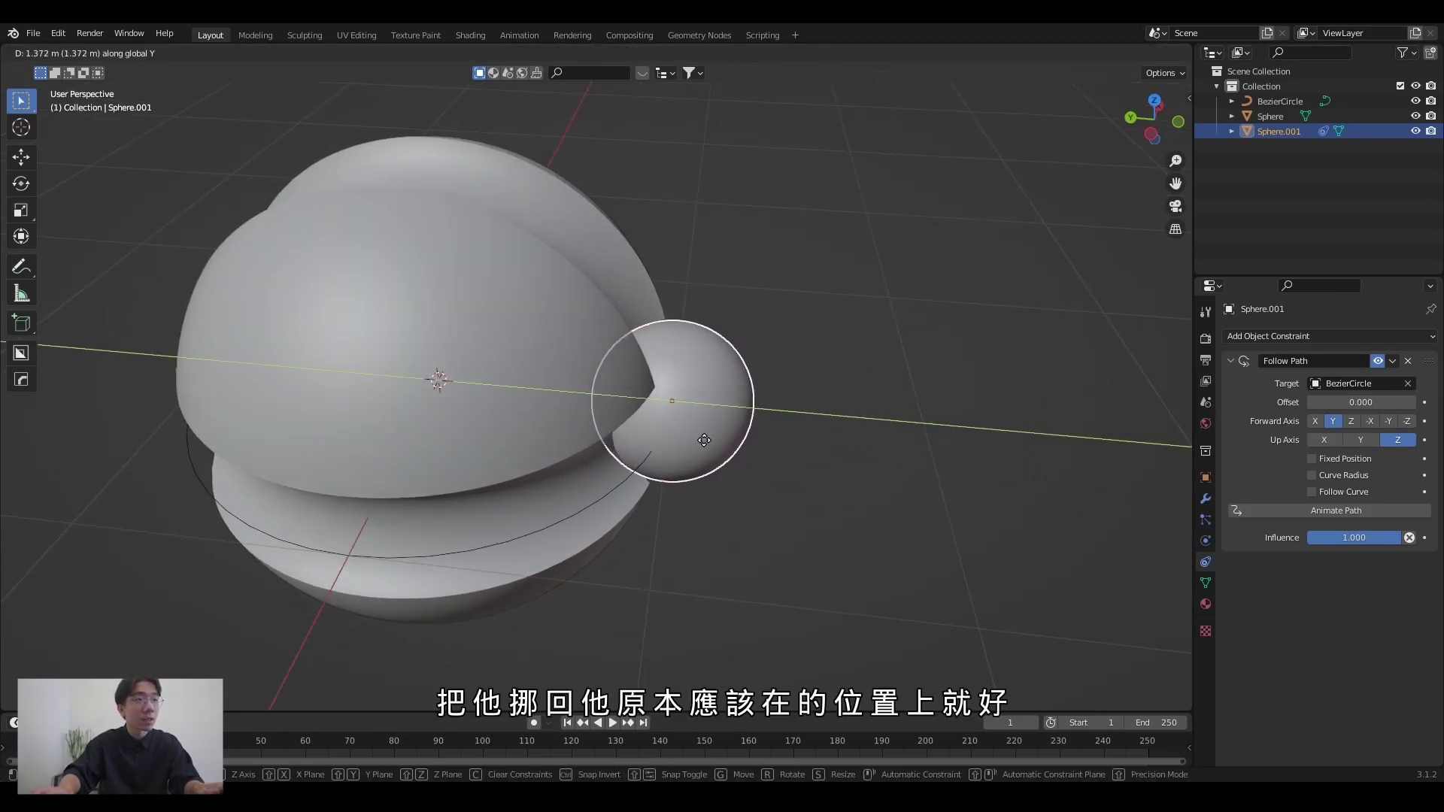
left_click(704, 440)
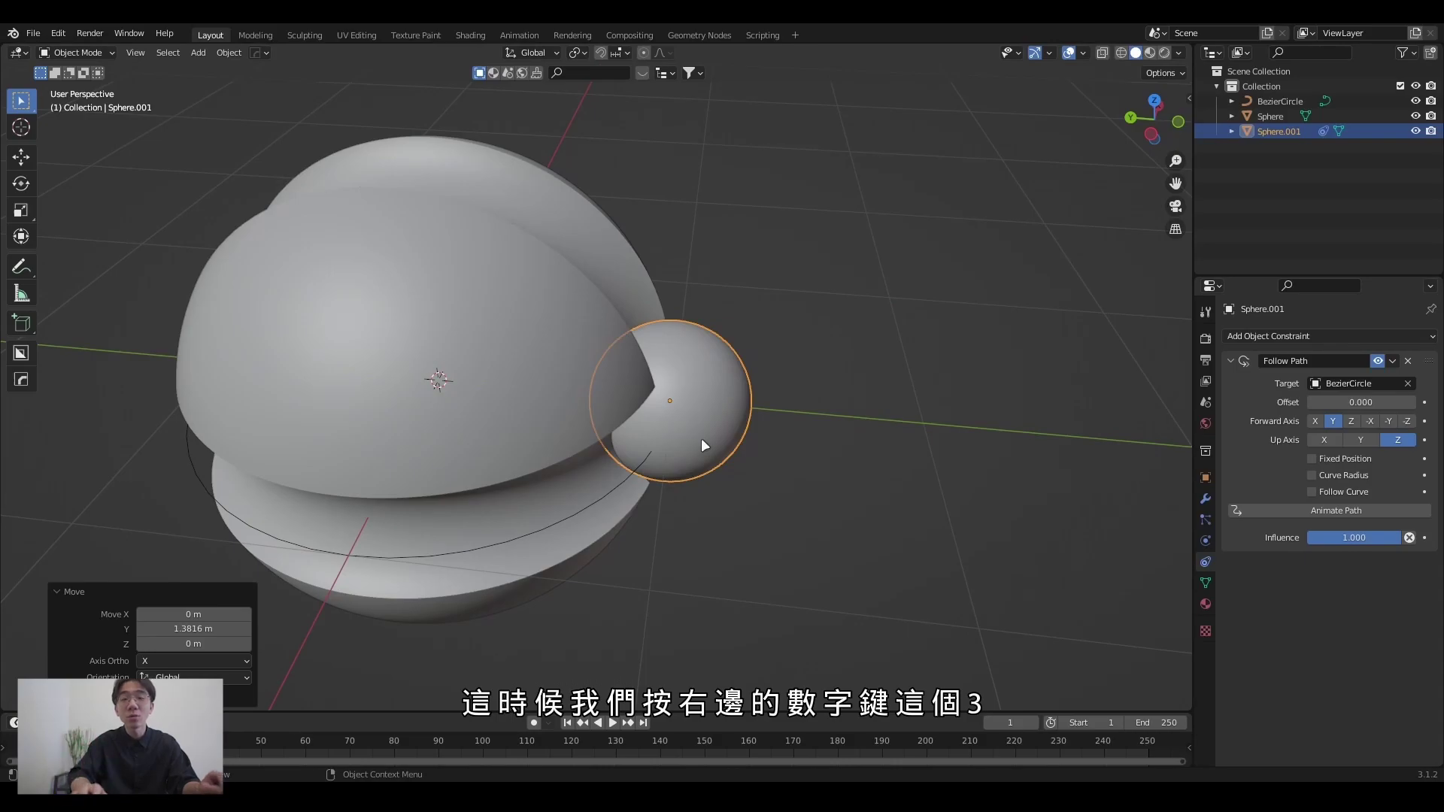
key("KP_3")
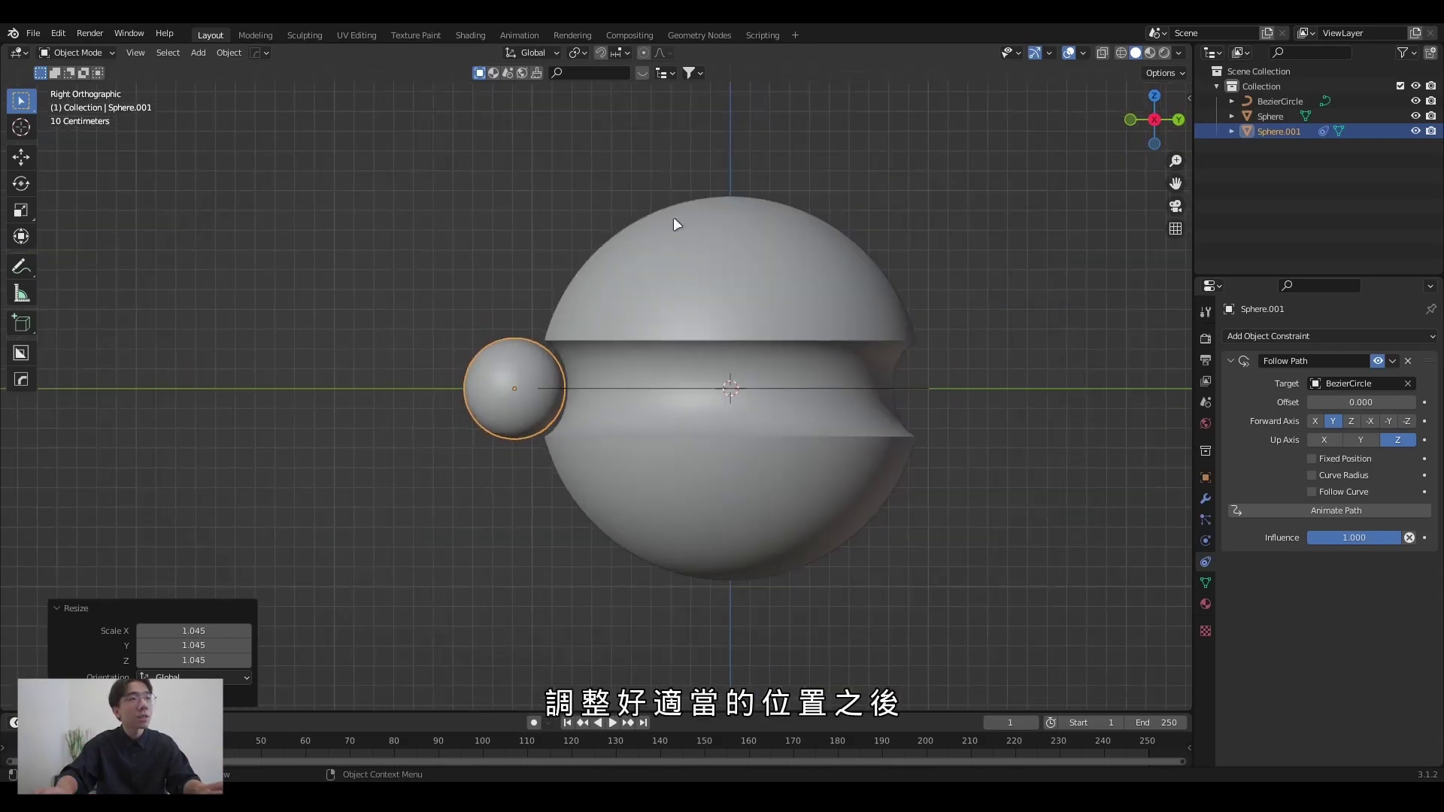
middle_click_drag(727, 369, 644, 363)
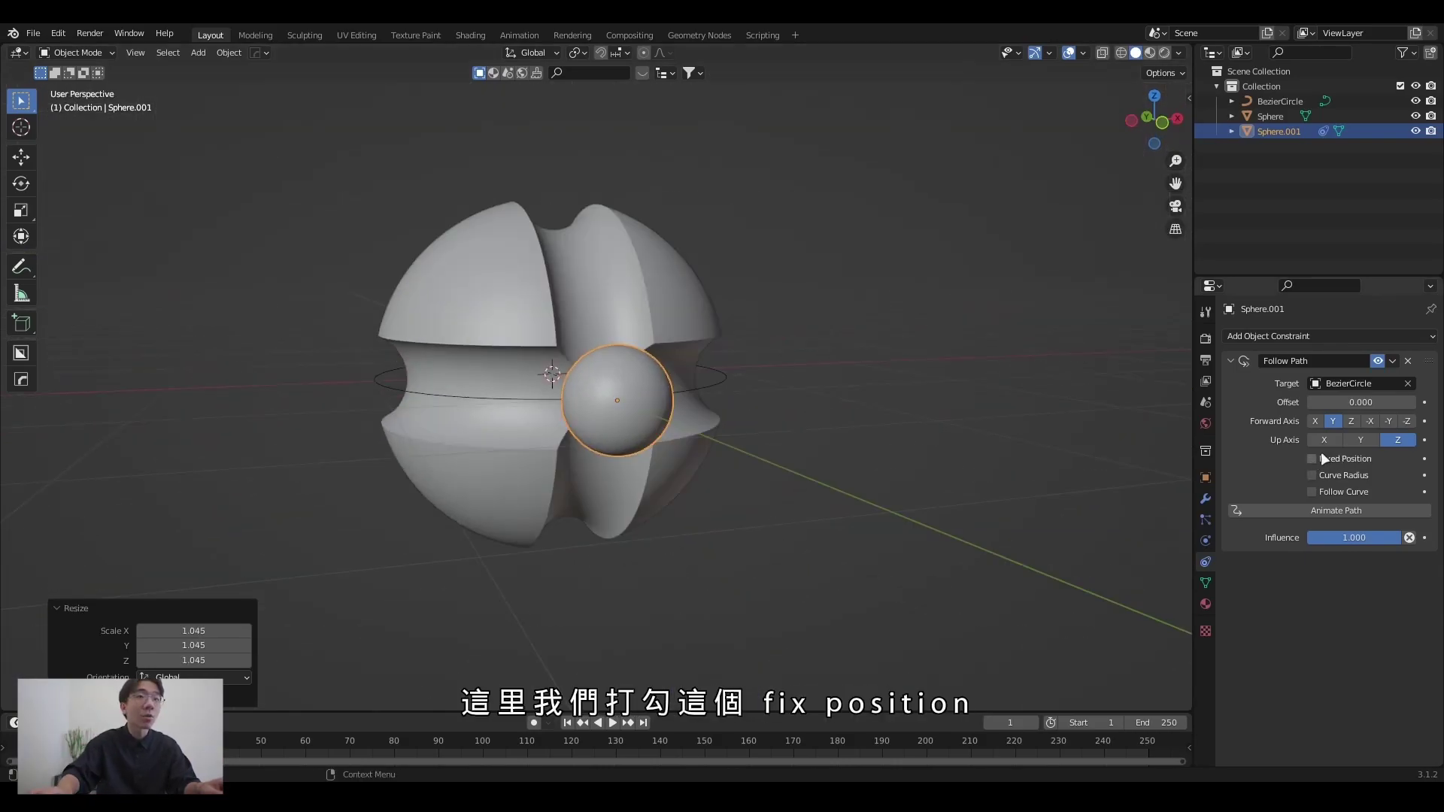
Enable Fixed Position and make the Offset Factor keyframes interpolate linearly.
left_click(1333, 456)
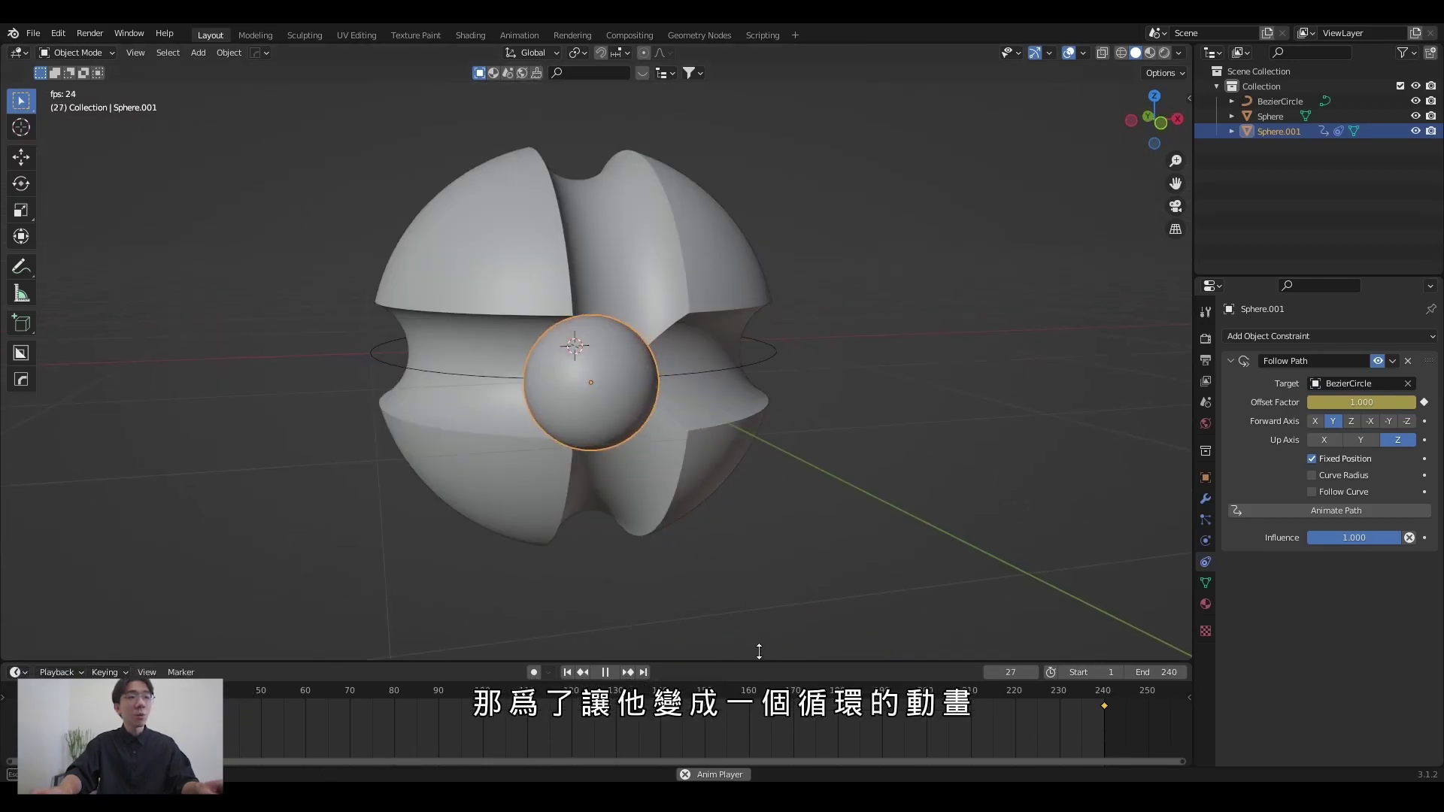
left_click_drag(759, 652, 759, 633)
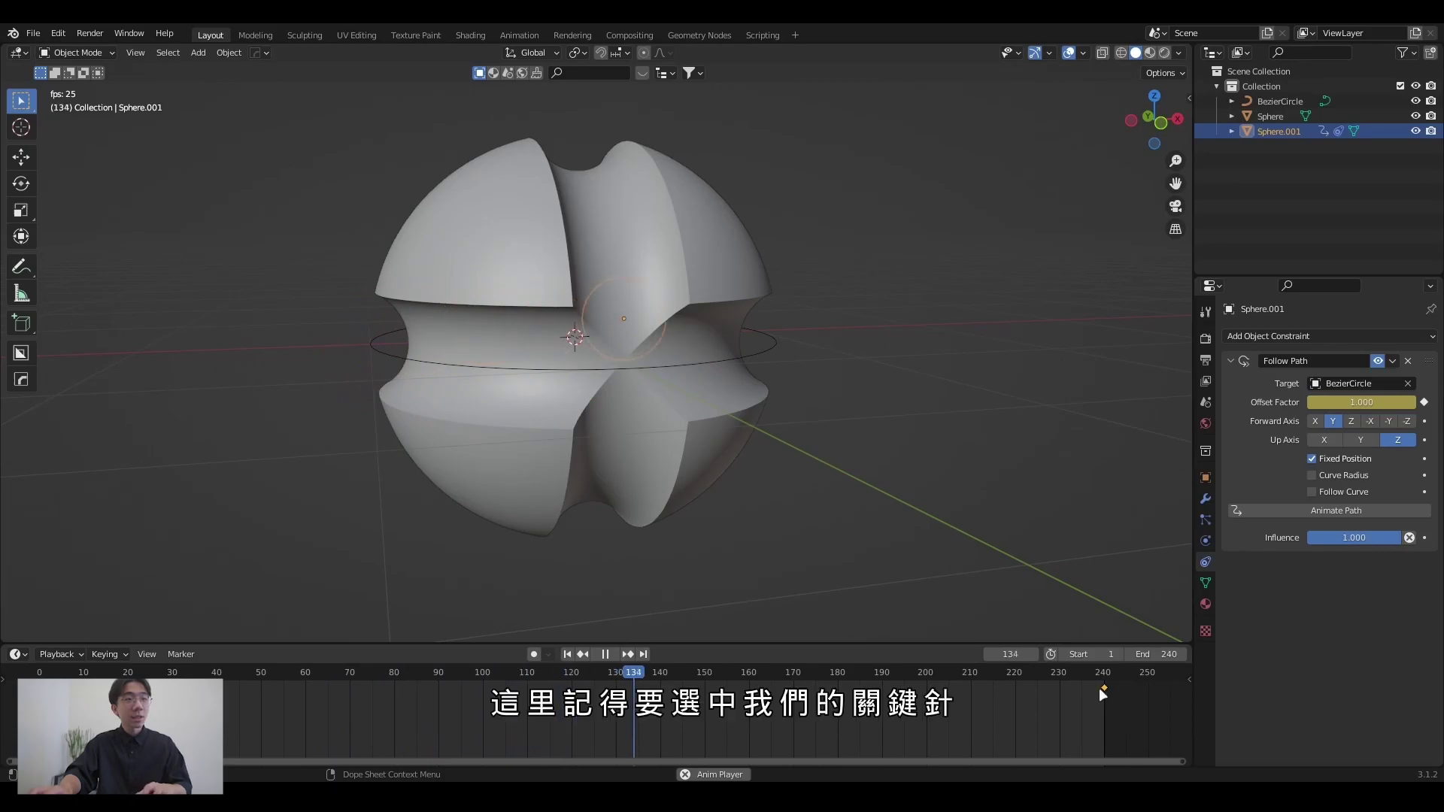
left_click_drag(1152, 707, 25, 675)
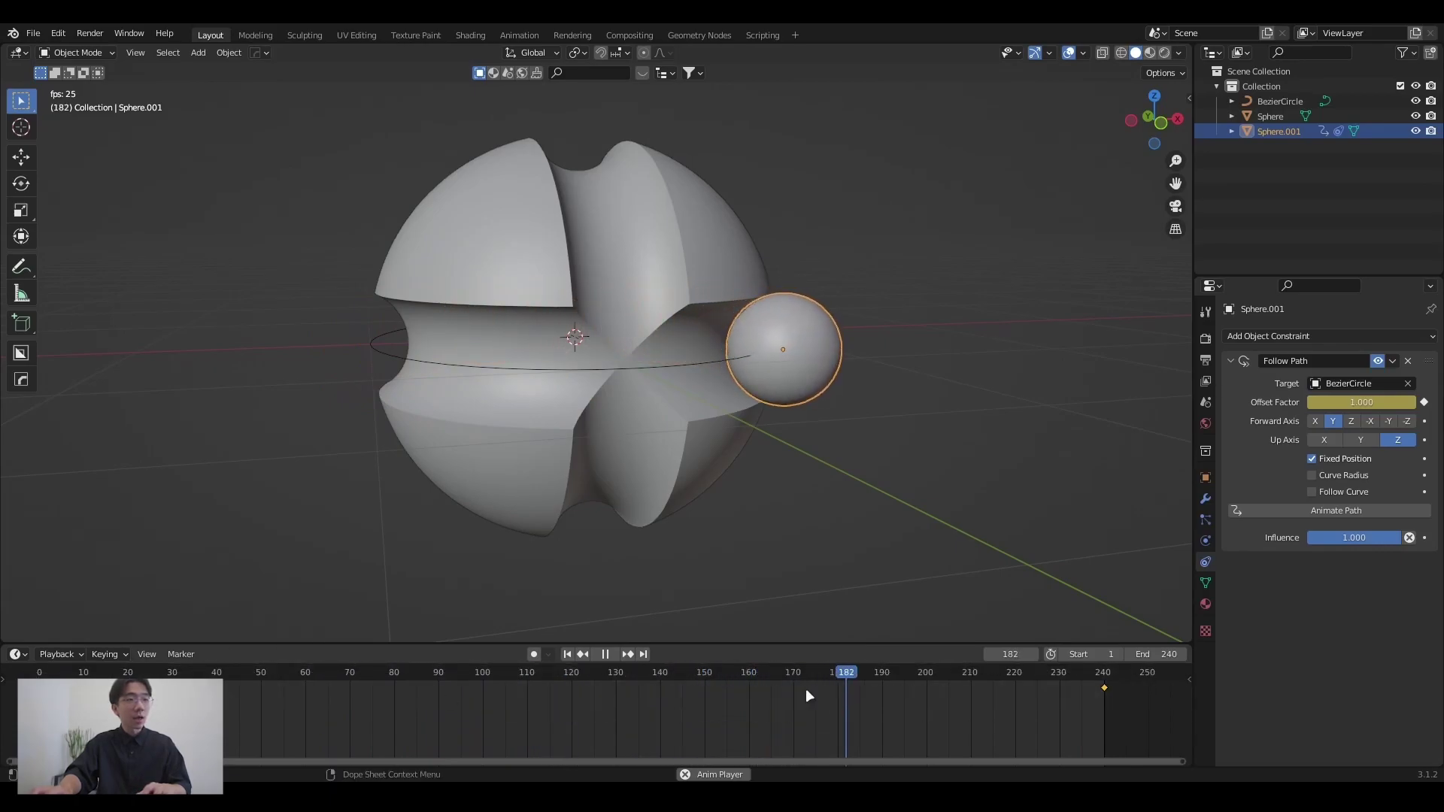
right_click(805, 660)
mouse_move(773, 659)
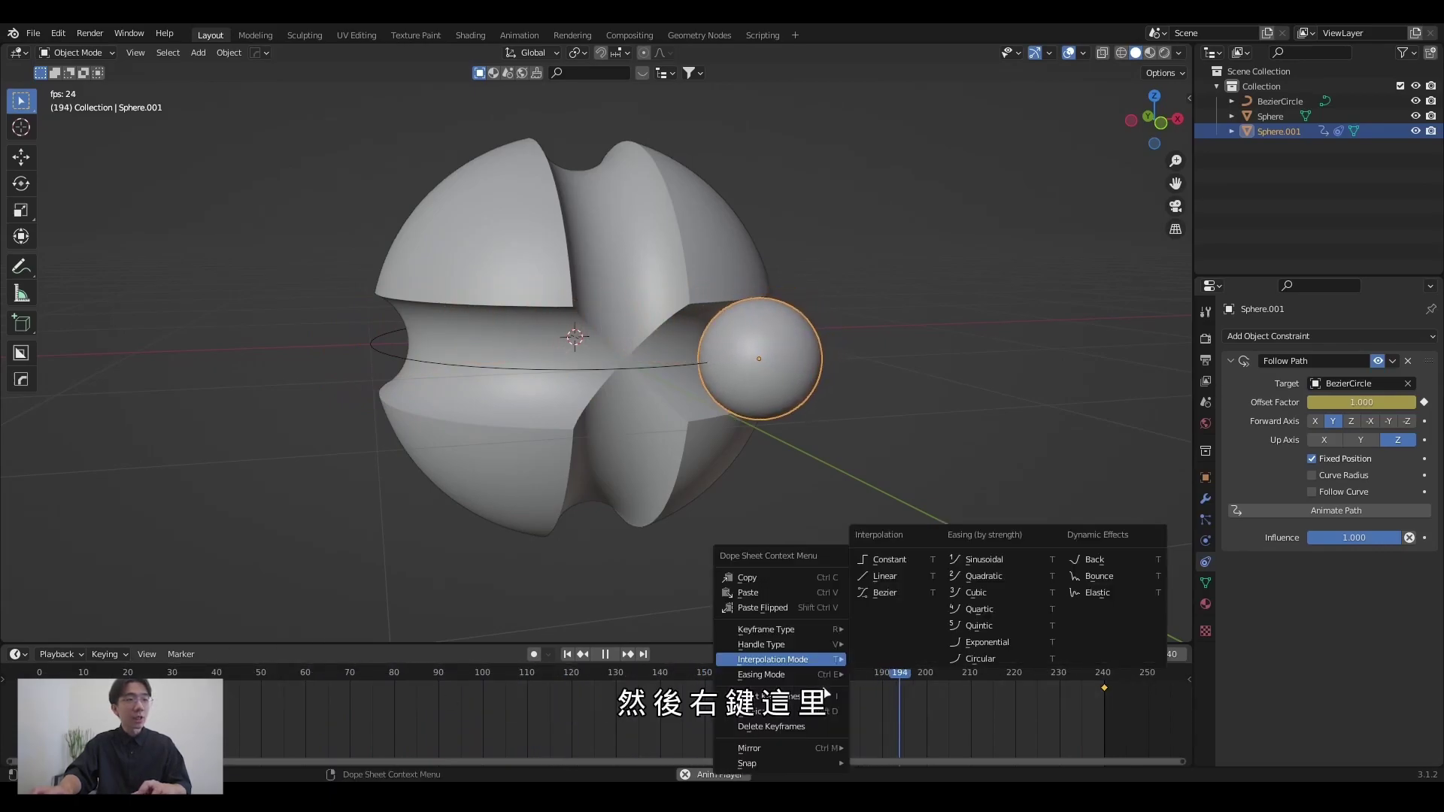
left_click(892, 575)
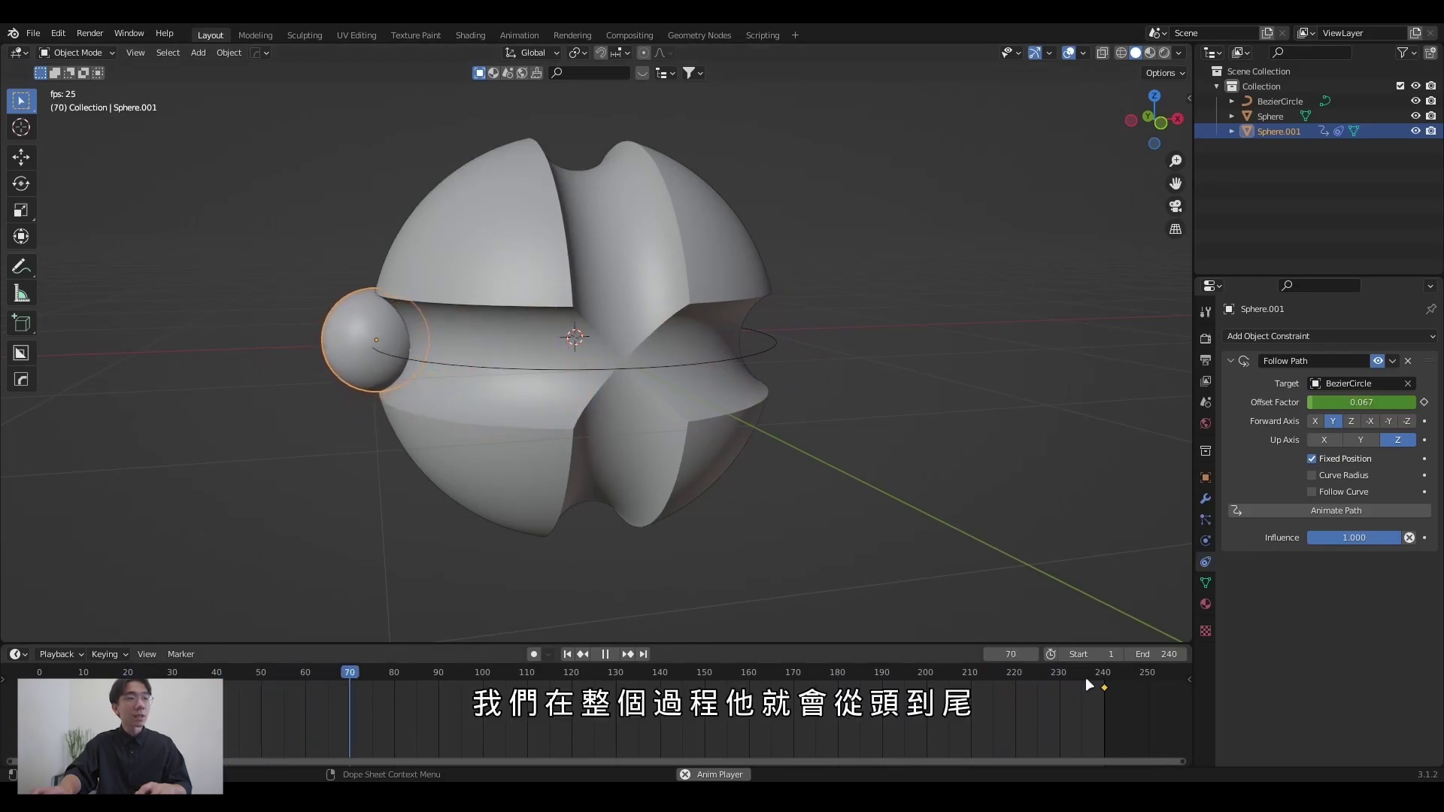
Set the scene output frame rate to 30 fps.
left_click(1208, 351)
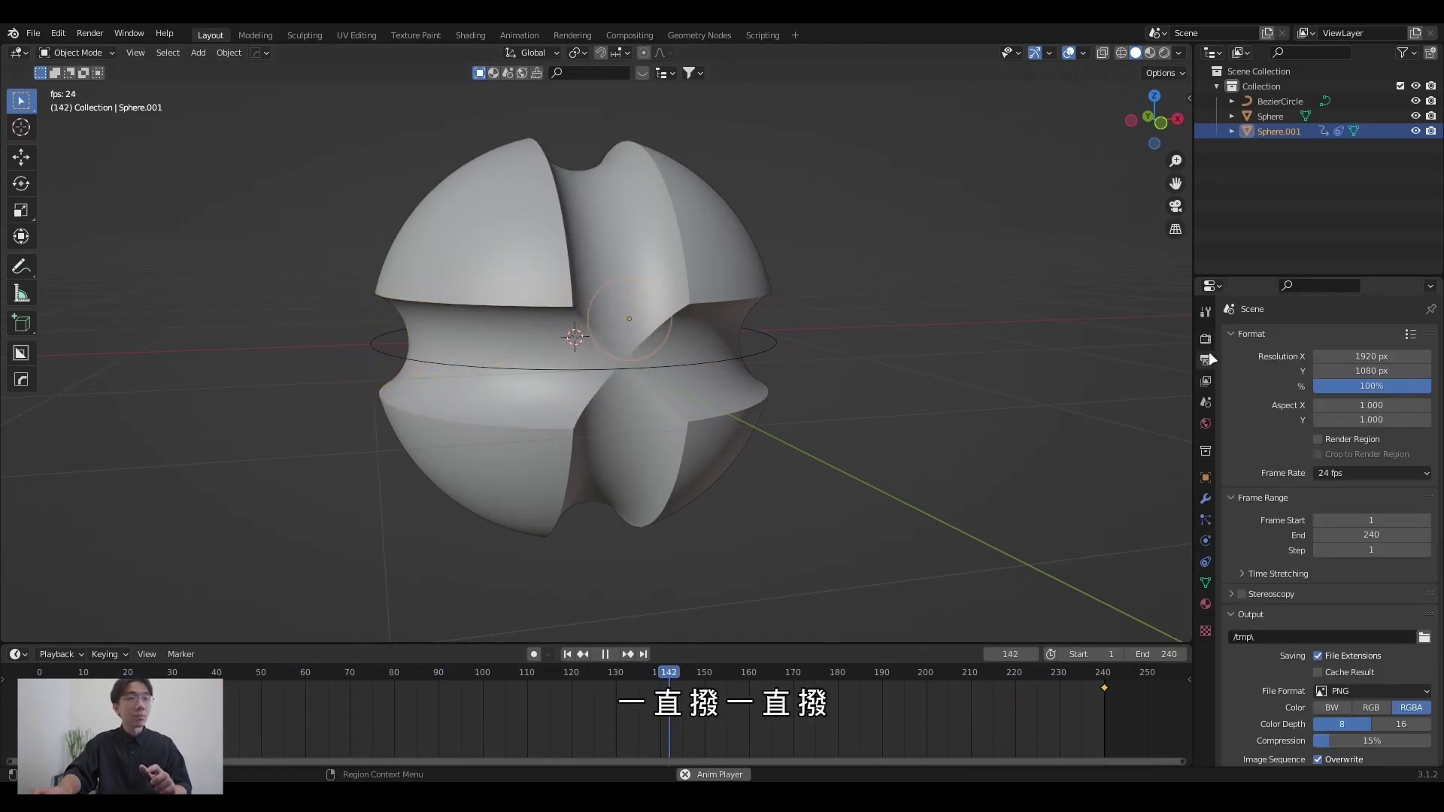
left_click(1351, 471)
left_click(1358, 555)
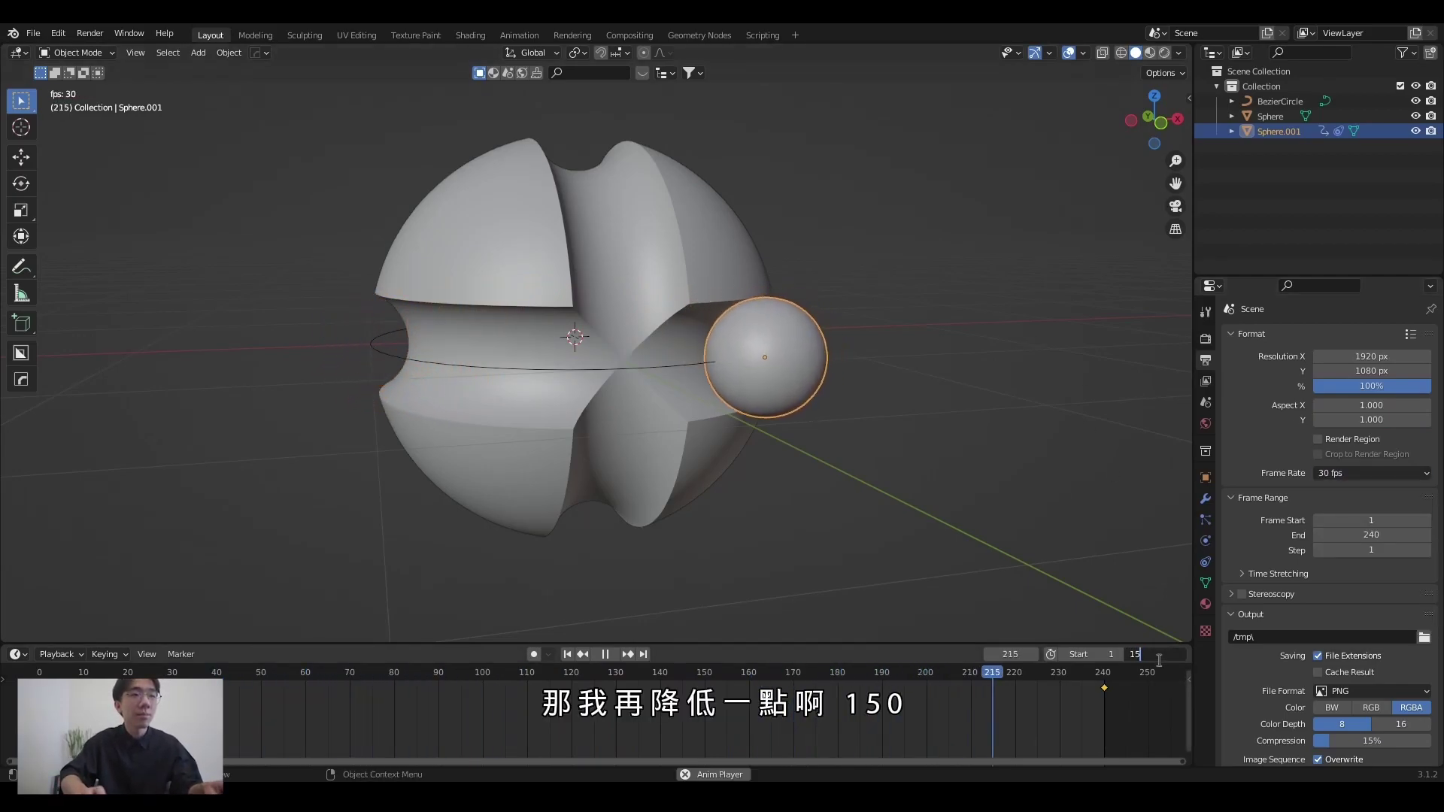
Set the end frame to 150 and move the last keyframe to frame 150.
type("150")
key("Return")
left_click_drag(1103, 688, 963, 697)
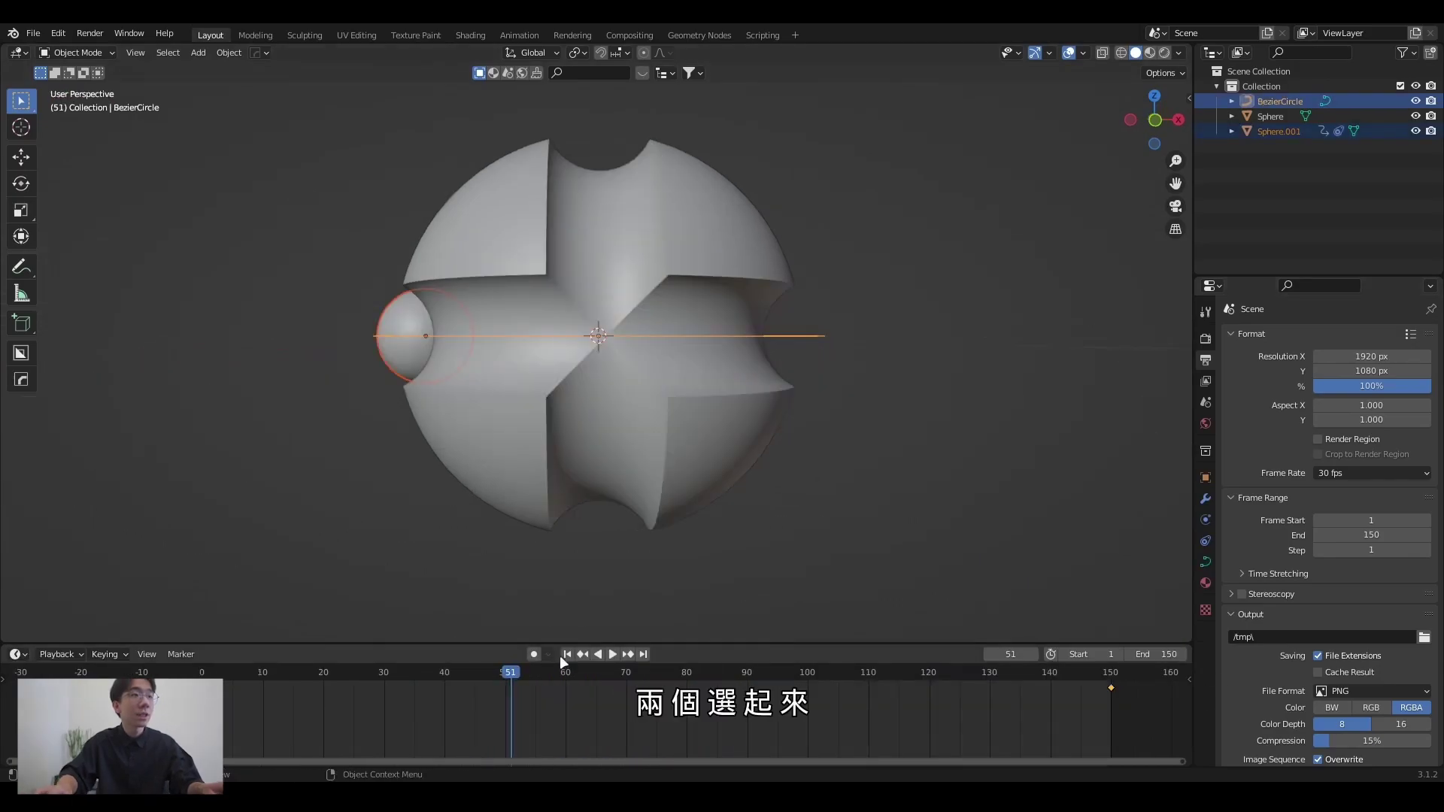
left_click(566, 654)
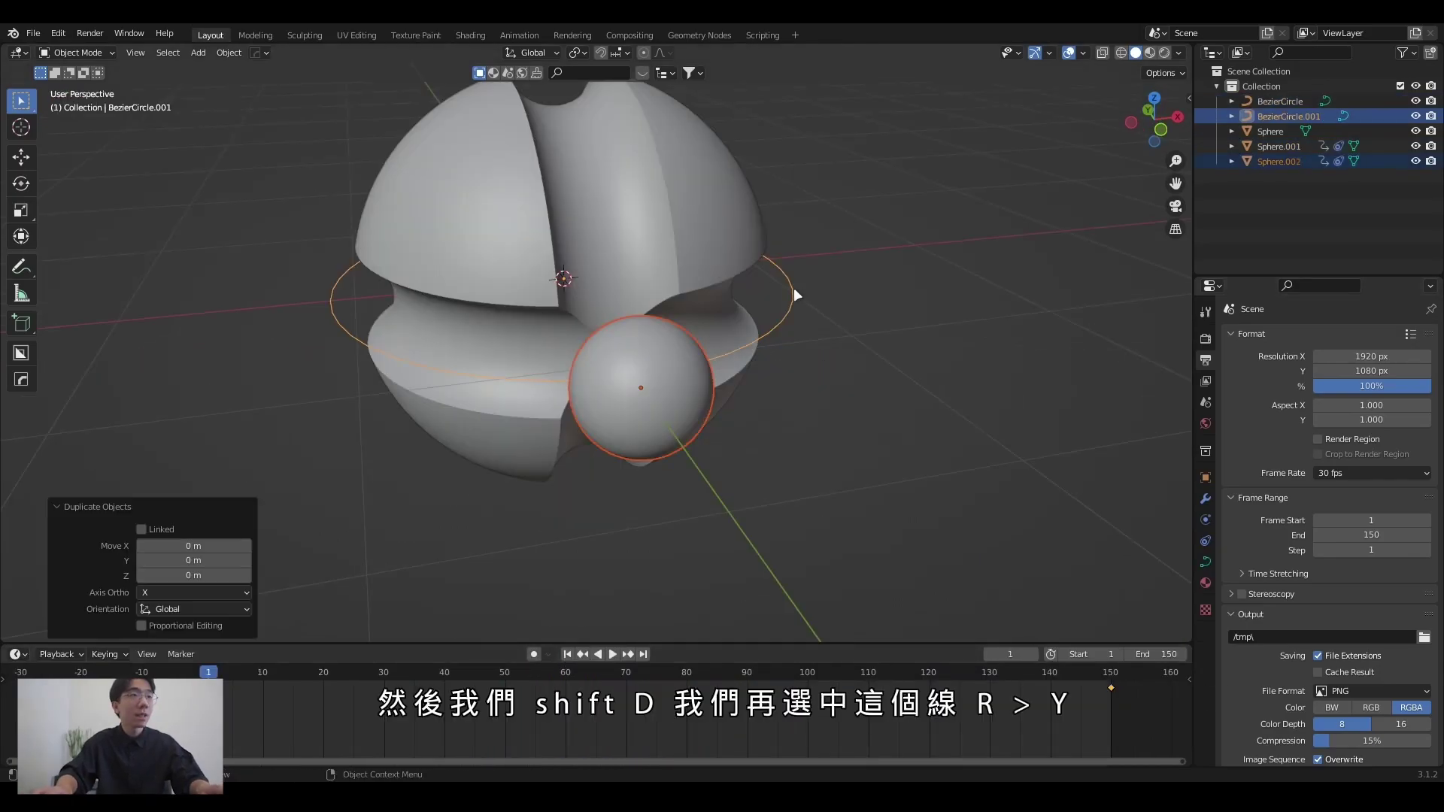
Rotate the duplicated circle path 90° about Y and play to find where the balls collide.
left_click(793, 287)
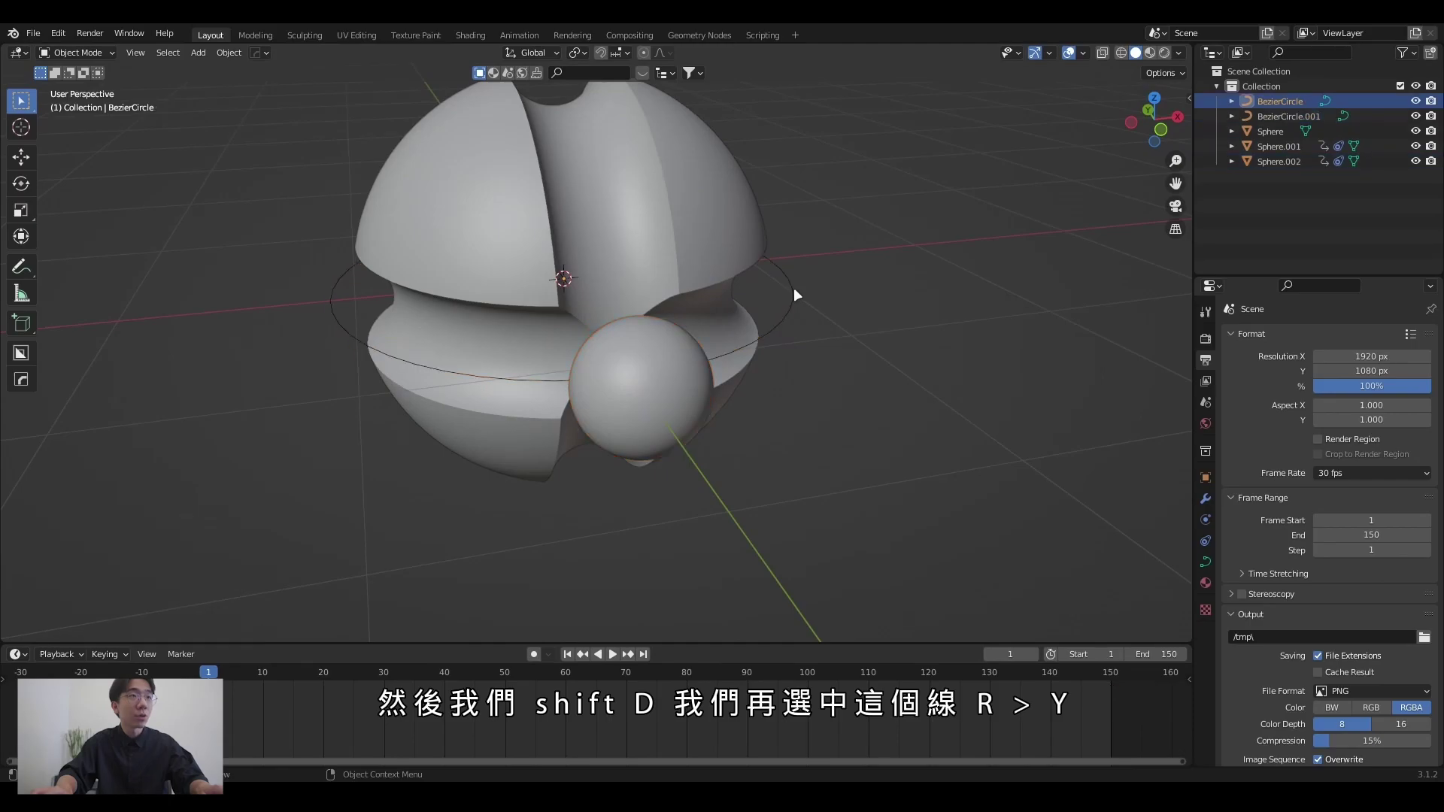
type("ry90")
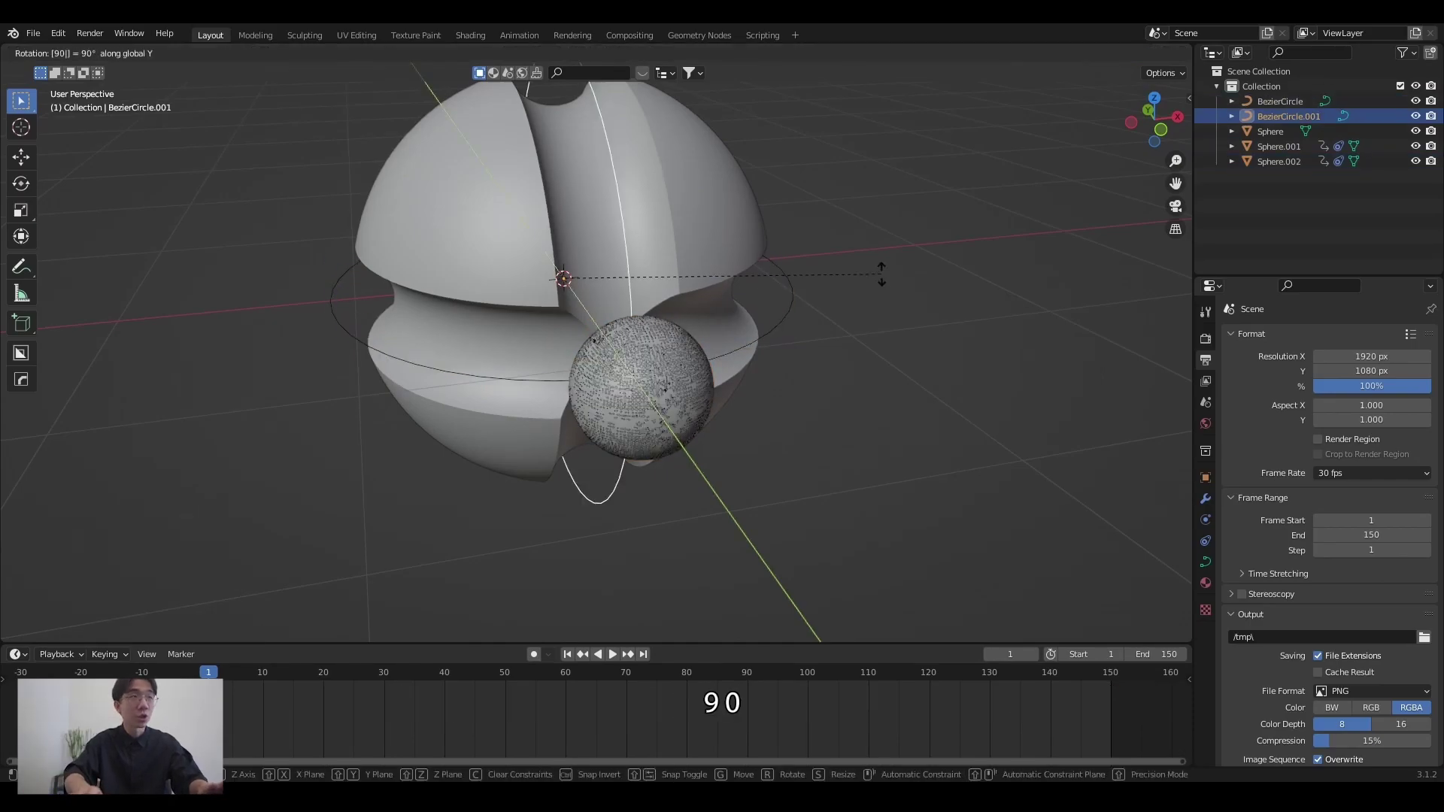
key("Return")
middle_click_drag(810, 391, 788, 386)
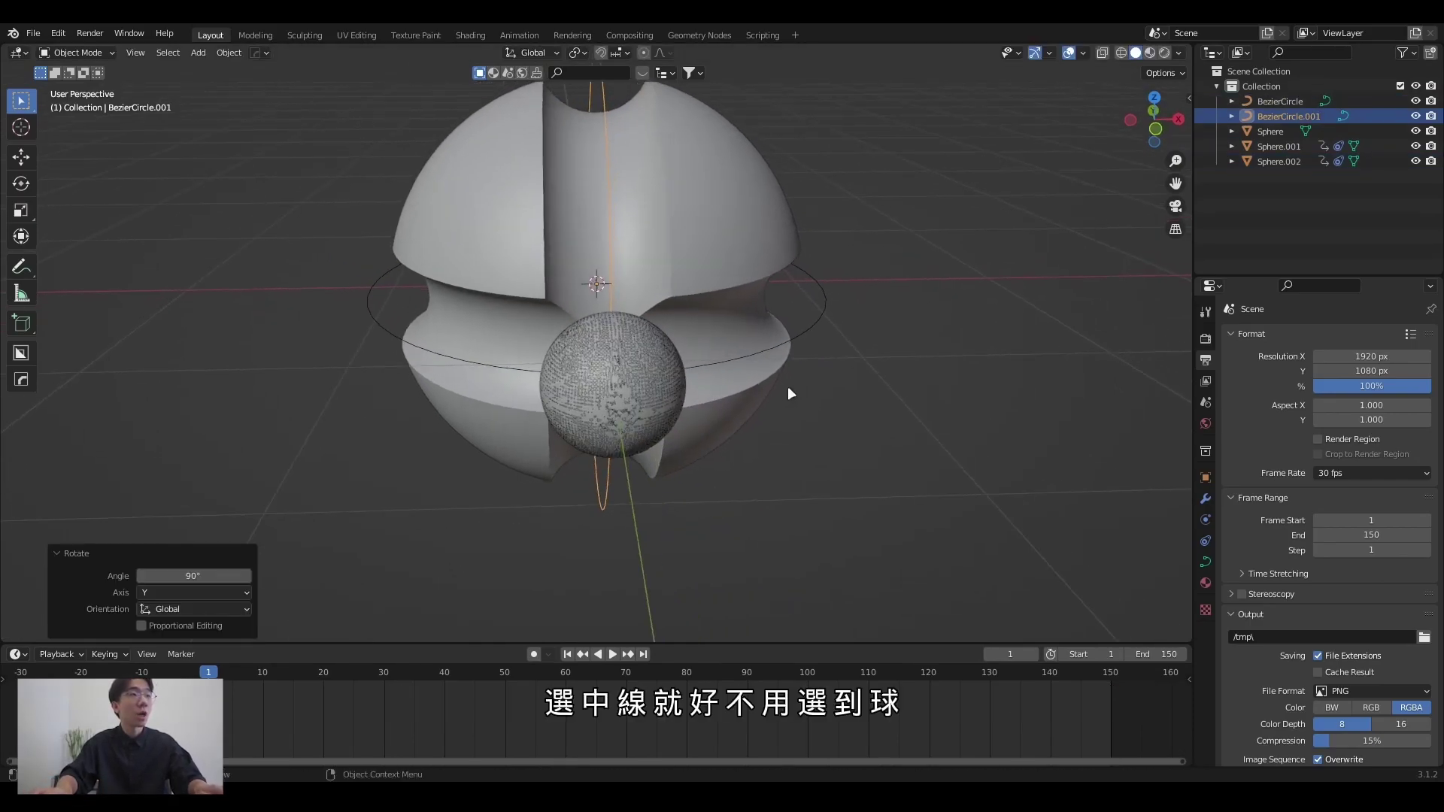
key("space")
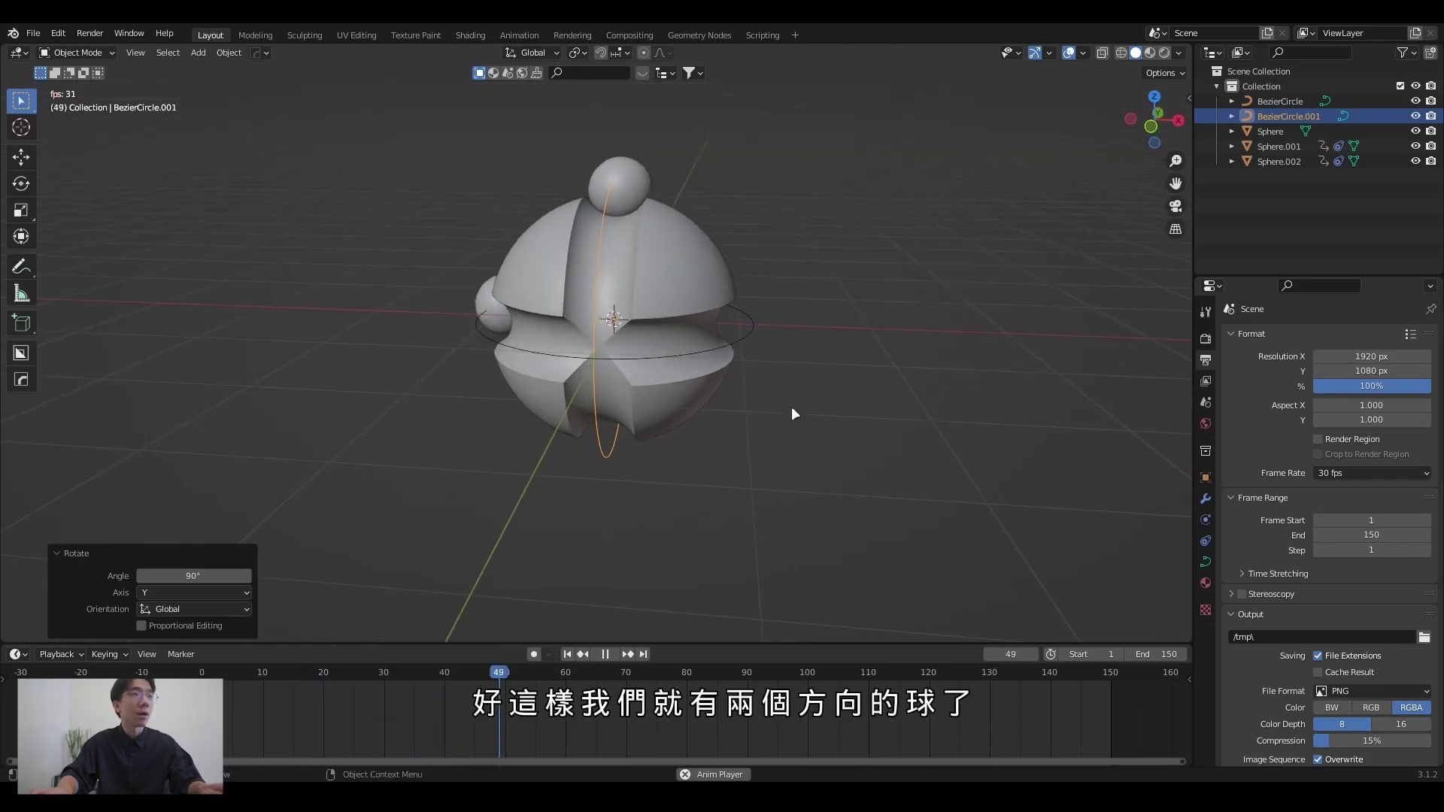
left_click(791, 406)
scroll(919, 357, "down", 3)
middle_click_drag(886, 363, 789, 346)
key("space")
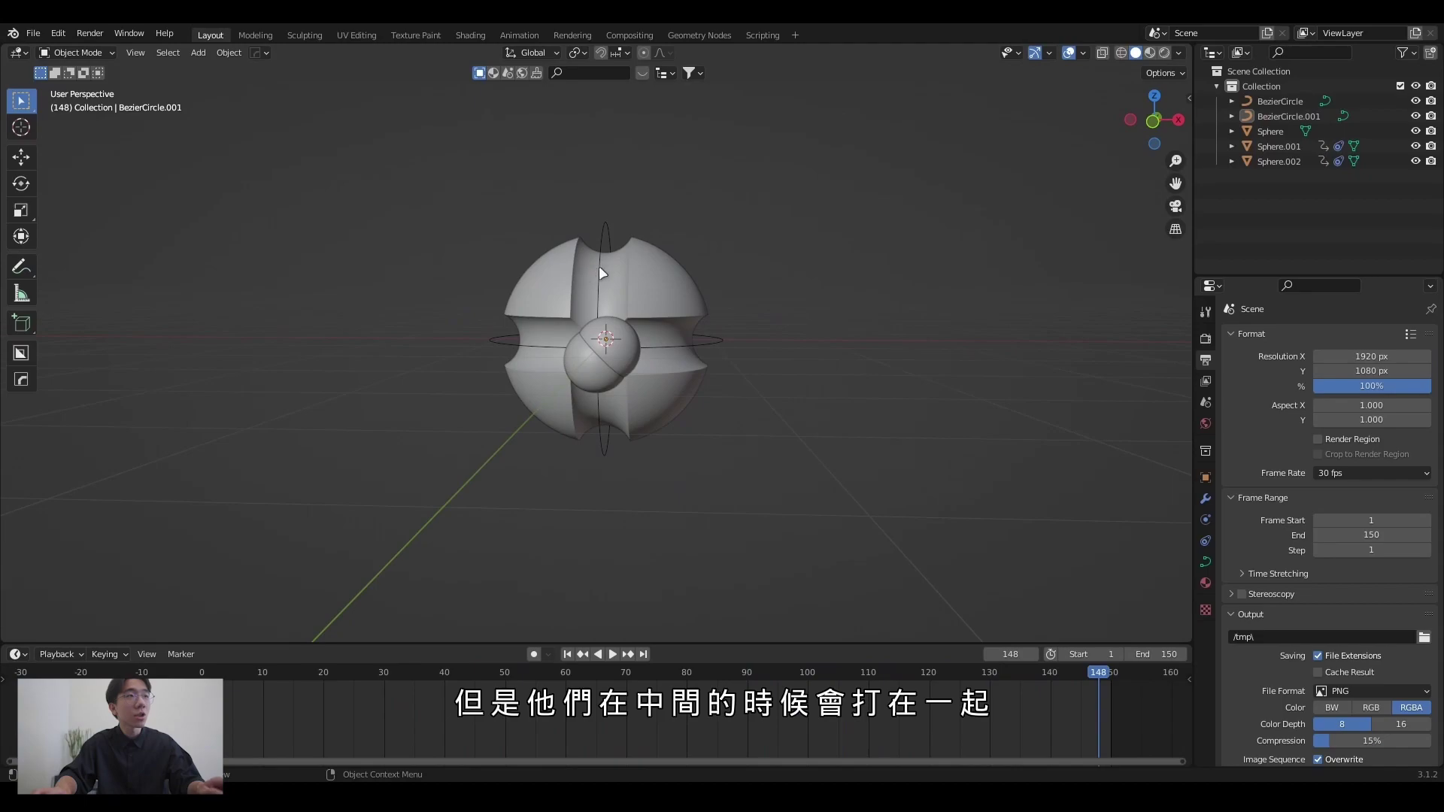
mouse_move(600, 239)
middle_mouse_down()
mouse_move(790, 247)
mouse_move(909, 399)
mouse_move(971, 378)
middle_mouse_up()
scroll(737, 256, "up", 4)
Tilt the vertical path −29.5° about X so the balls no longer collide.
key("r")
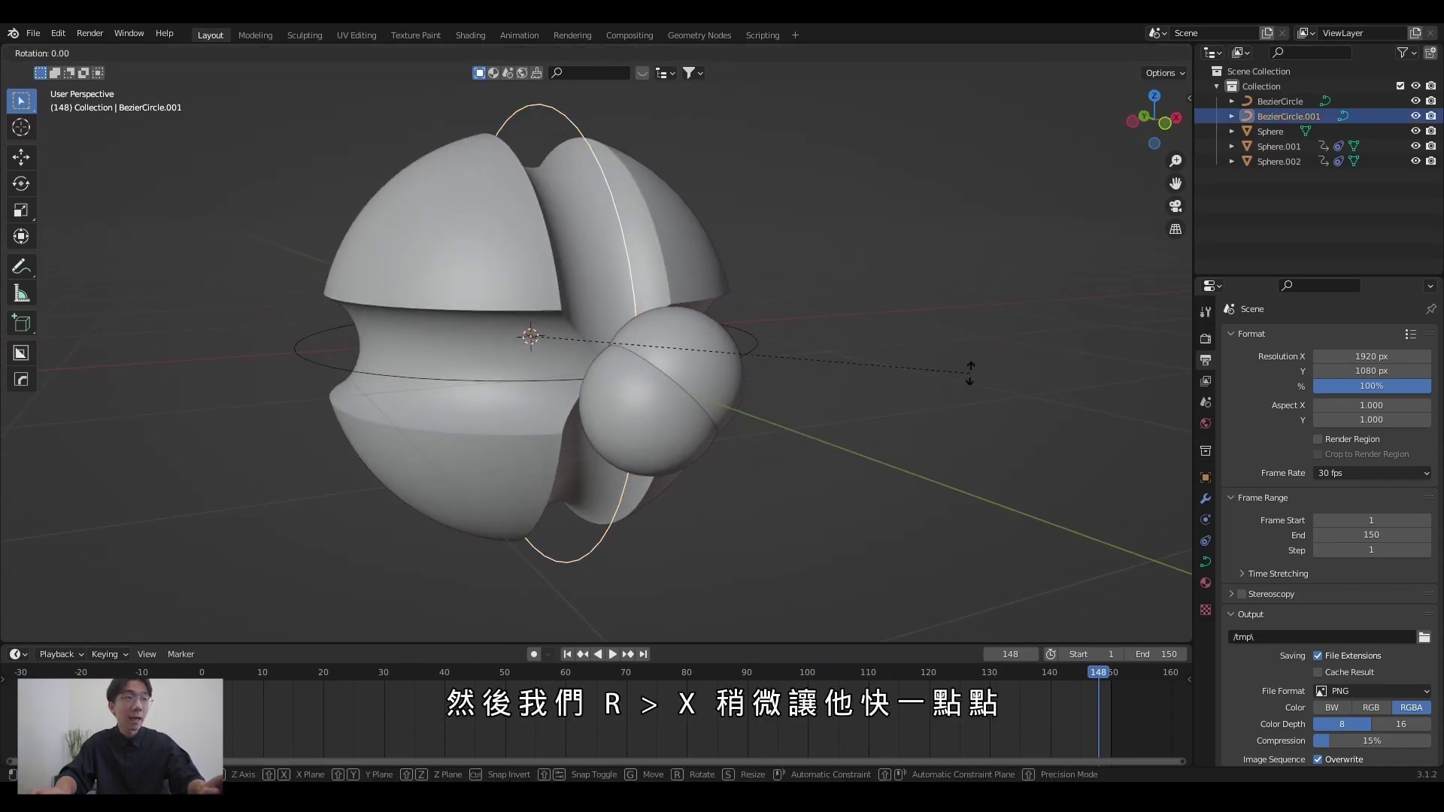
key("x")
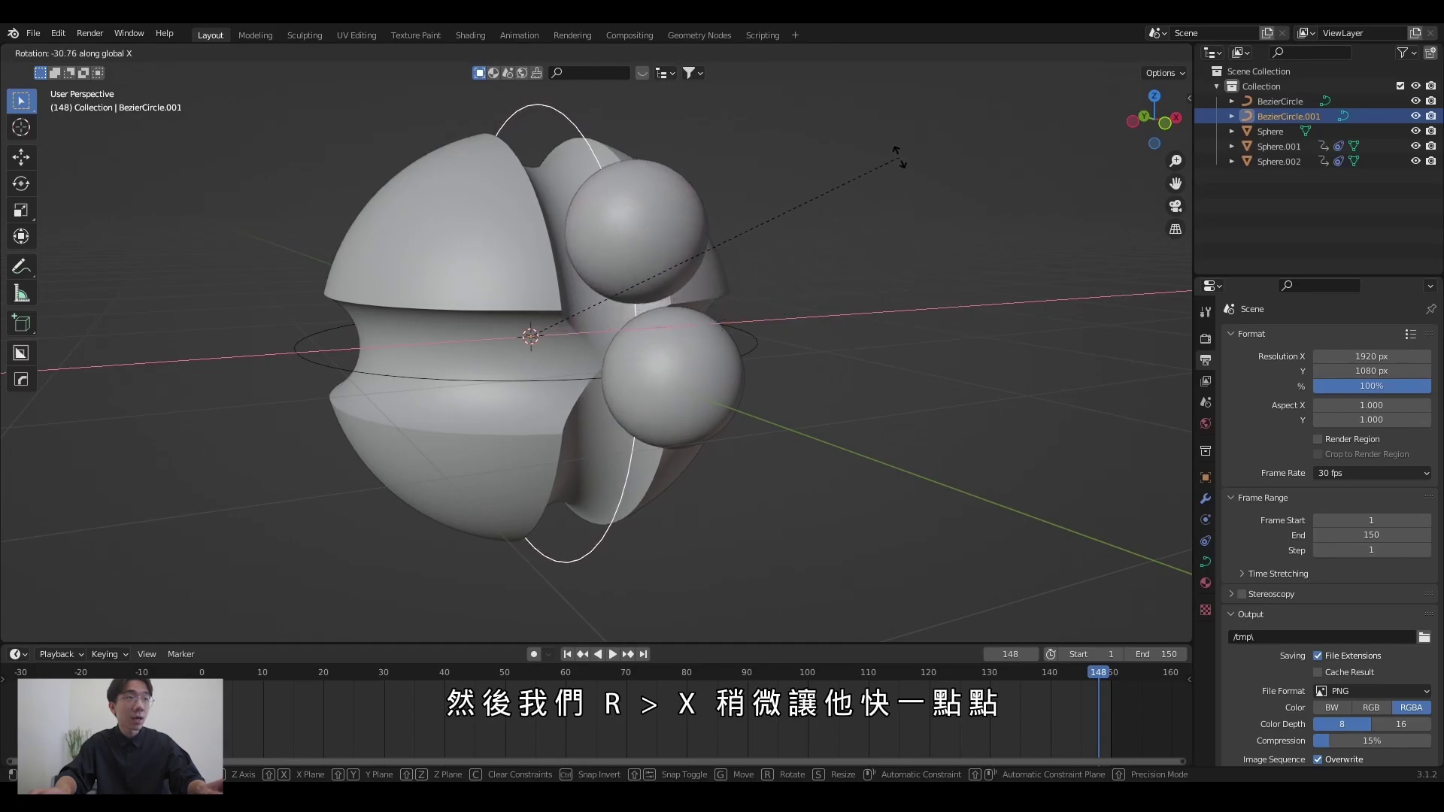
left_click(903, 164)
key("space")
scroll(924, 235, "down", 3)
mouse_move(924, 235)
middle_mouse_down()
mouse_move(924, 292)
mouse_move(805, 298)
mouse_move(831, 306)
middle_mouse_up()
left_click(859, 304)
scroll(810, 300, "up", 3)
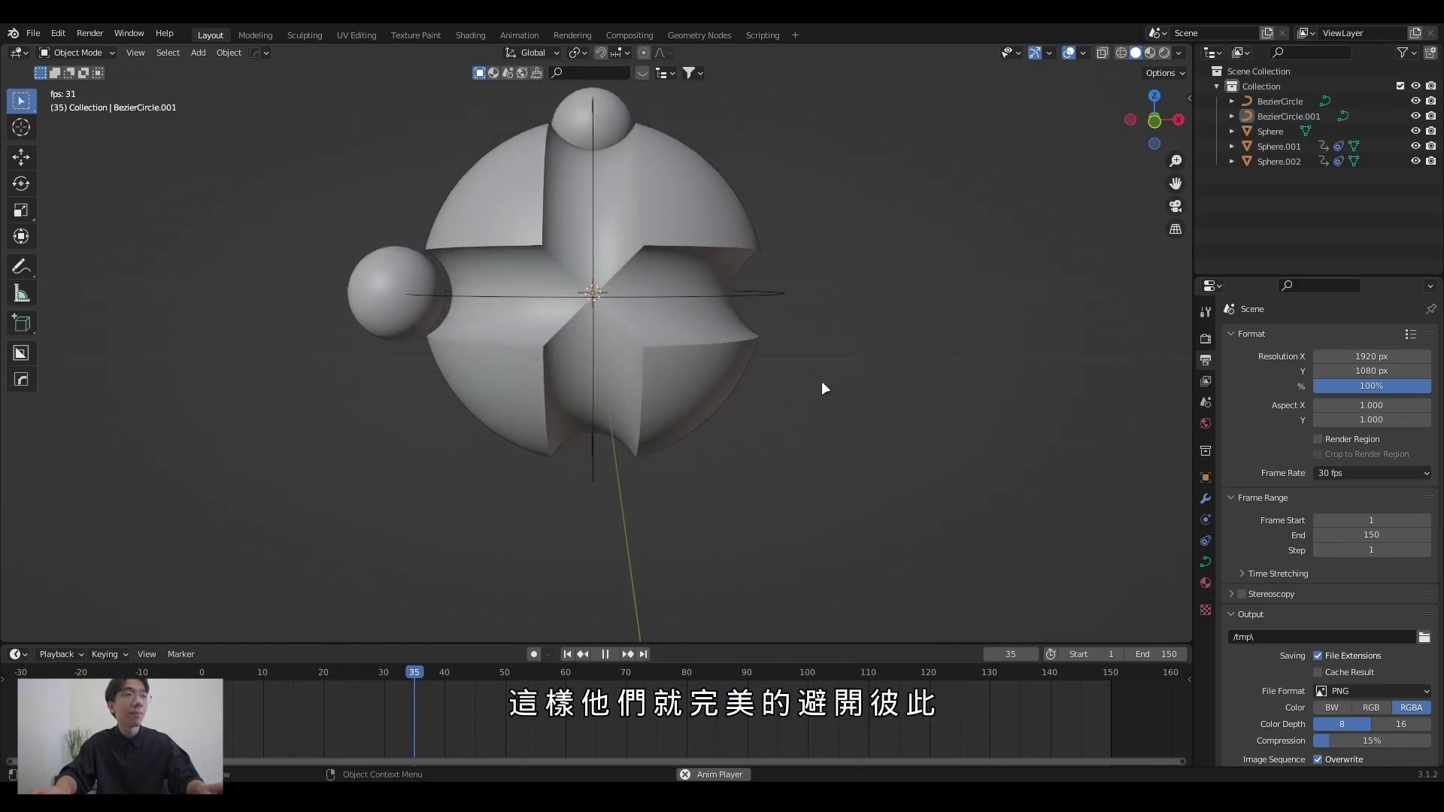
scroll(815, 382, "down", 3)
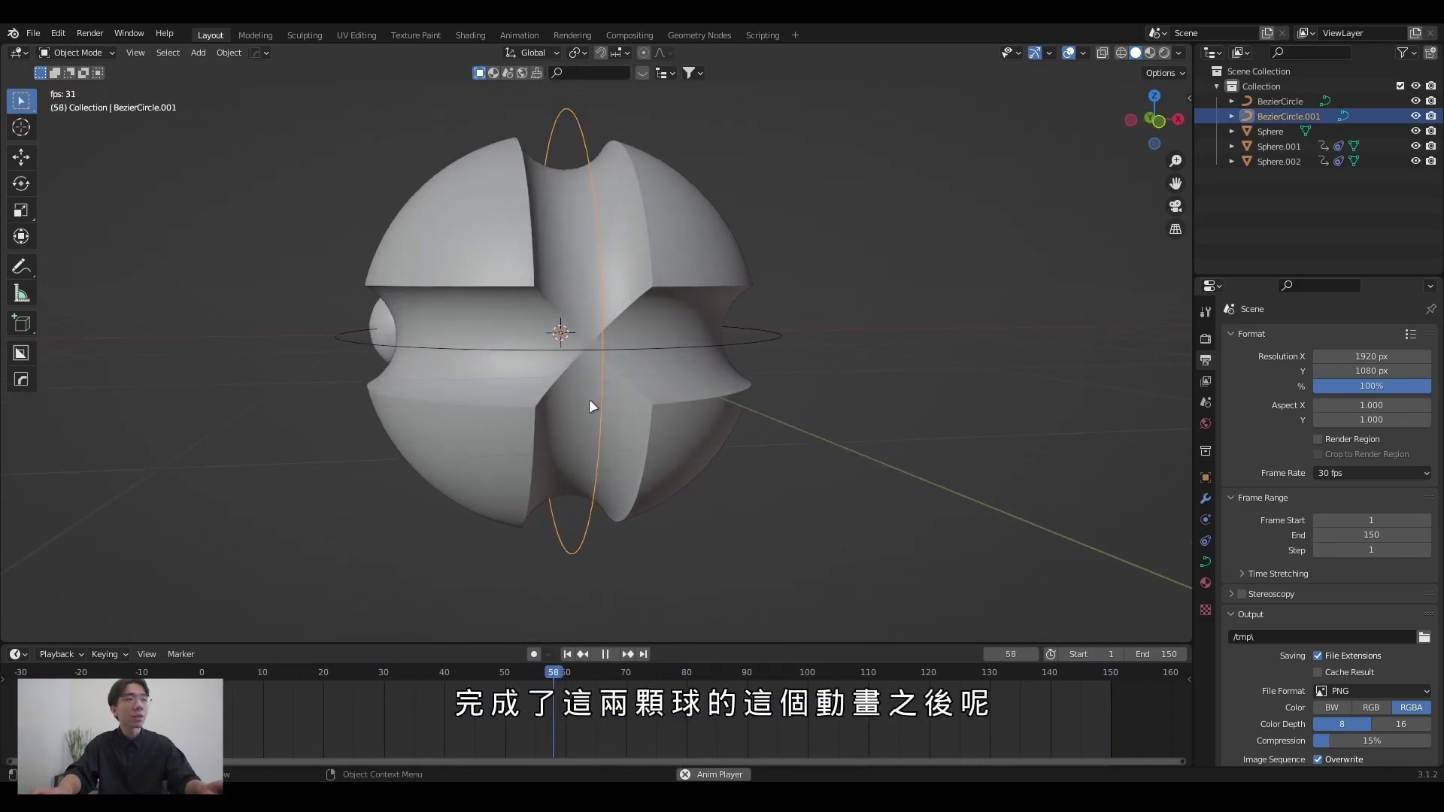
scroll(589, 399, "down", 3)
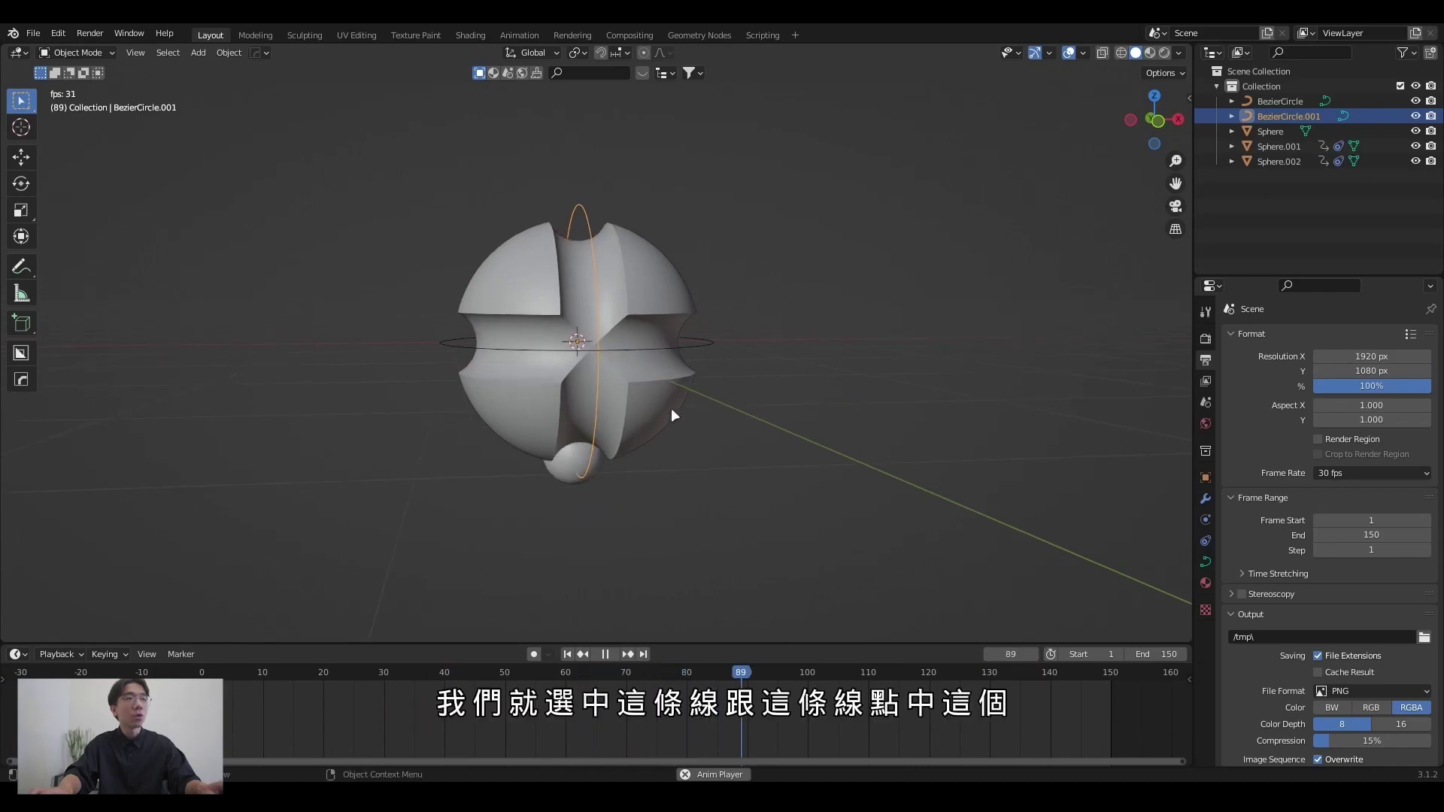
Parent both circle paths to the big carved sphere and test the parenting.
key("Escape")
left_click(782, 335, "shift")
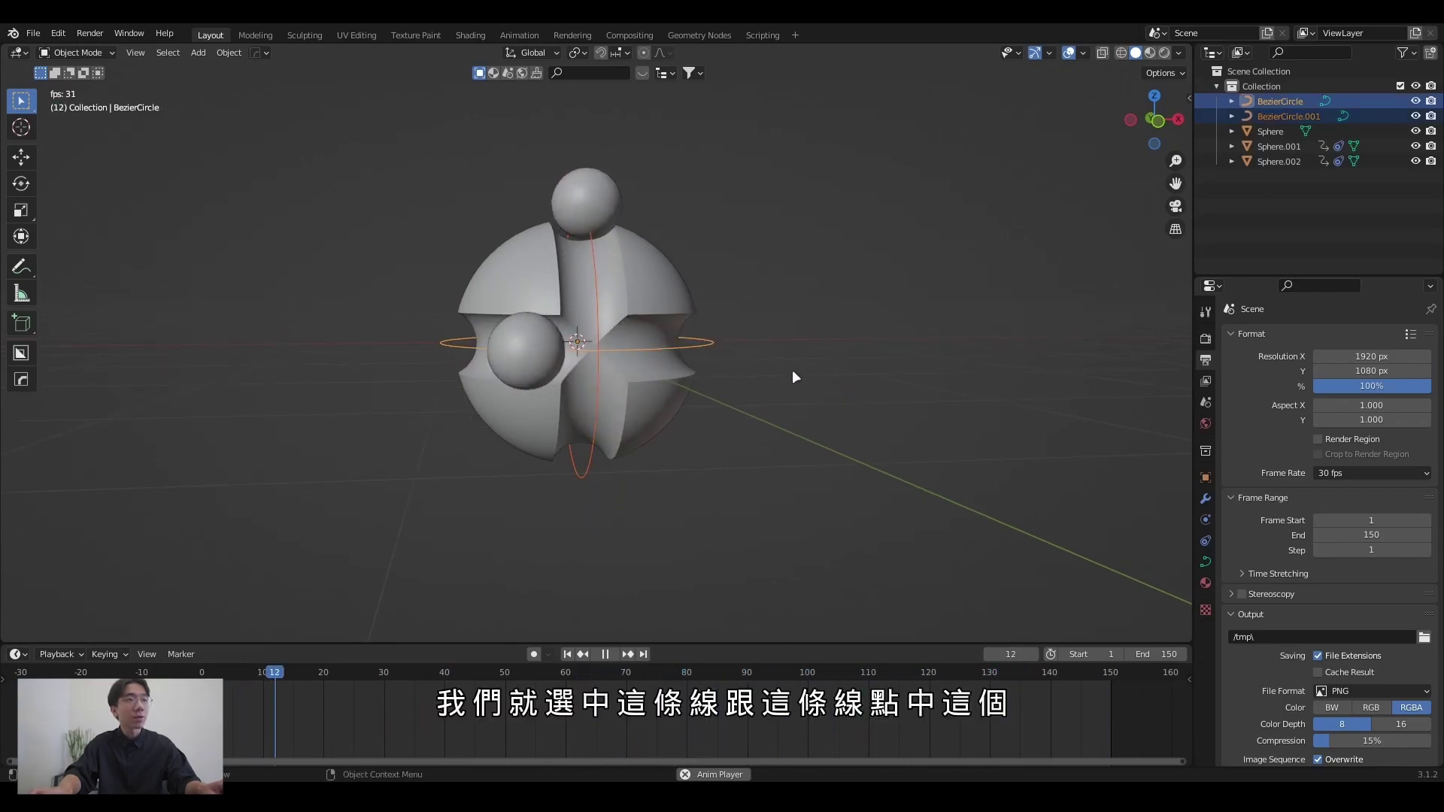
left_click(703, 402, "shift")
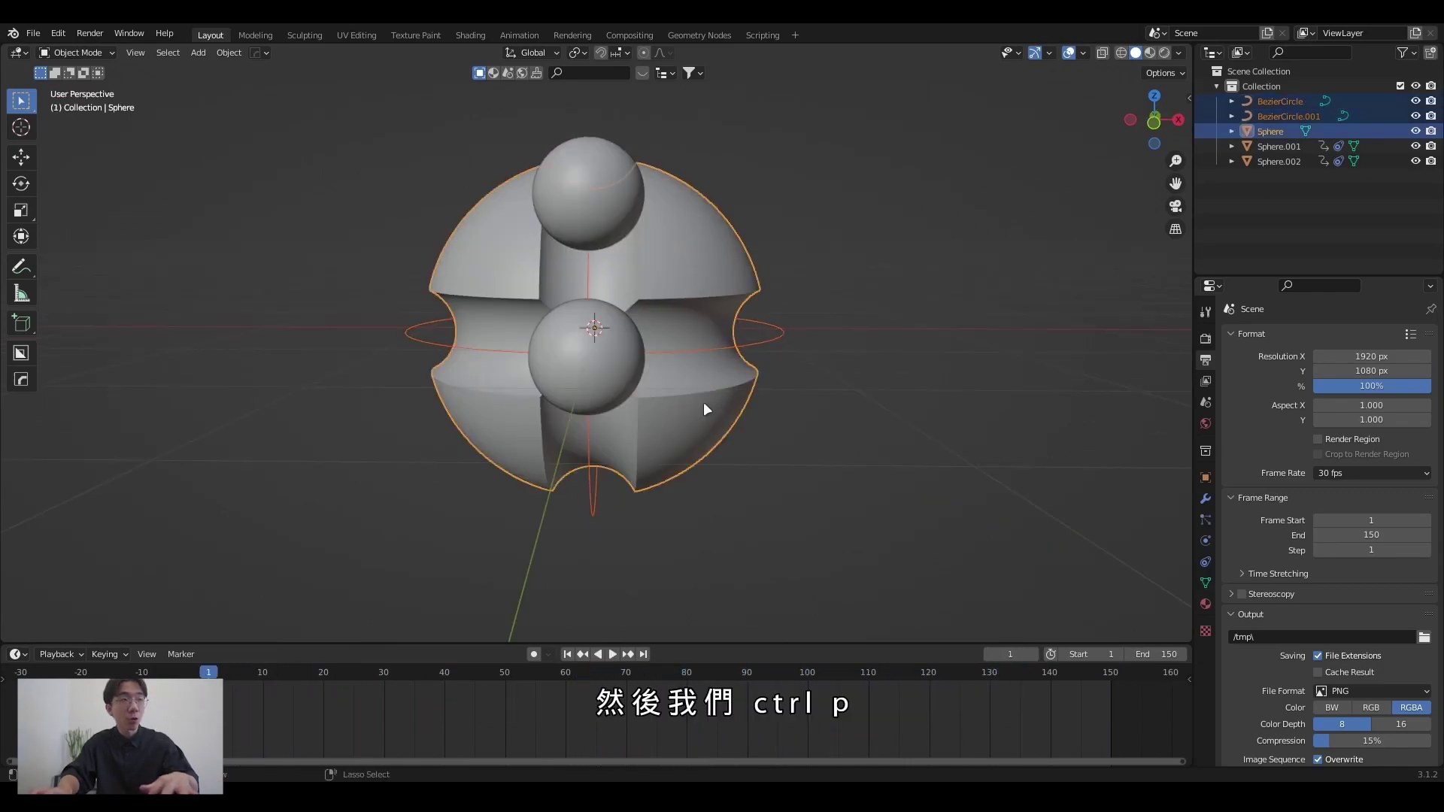
key("ctrl+p")
left_click(708, 408)
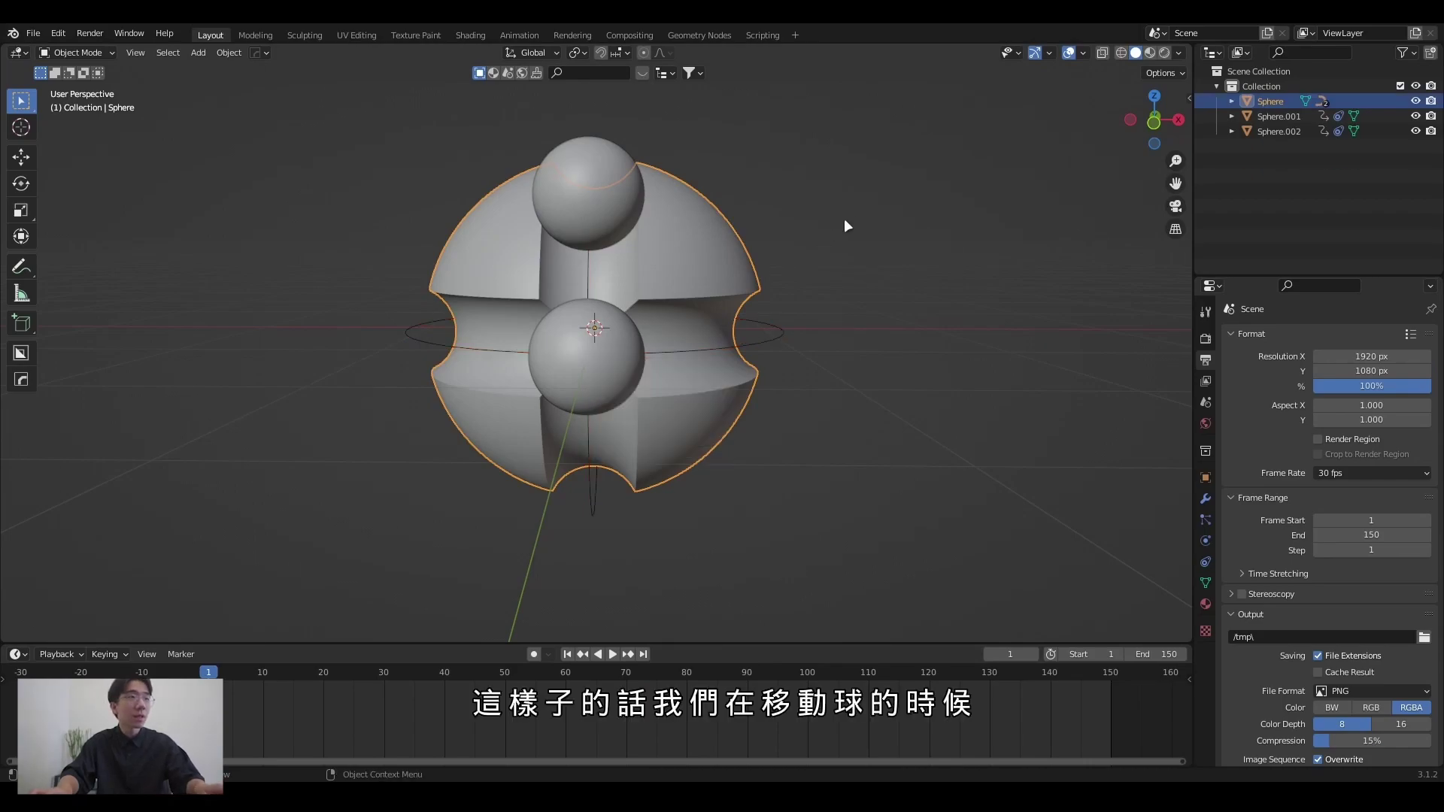
key("space")
key("g")
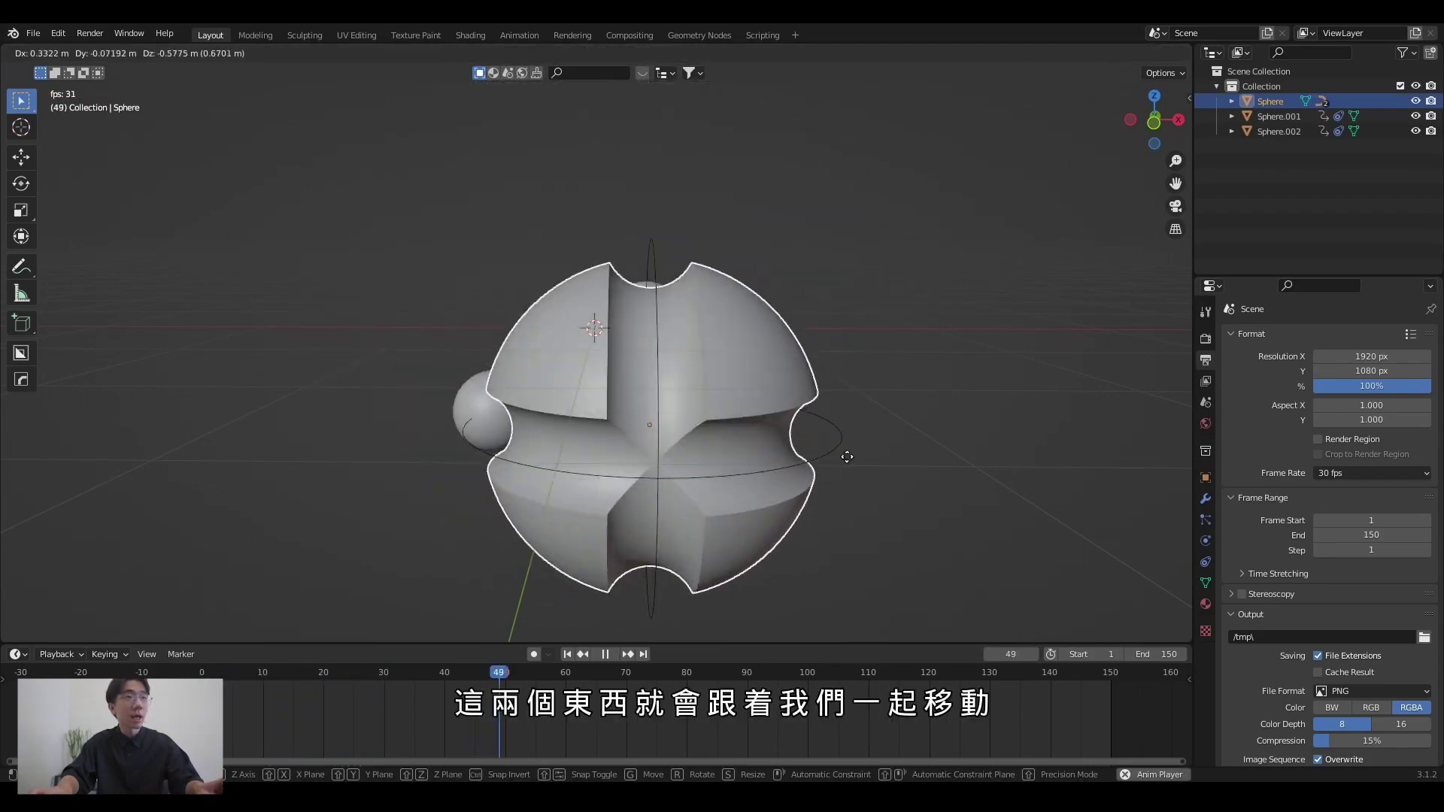
key("Escape")
key("Escape")
Tilt the big sphere 45° on Y and keyframe a linear 360° Z spin over frames 1–150.
left_click(1206, 477)
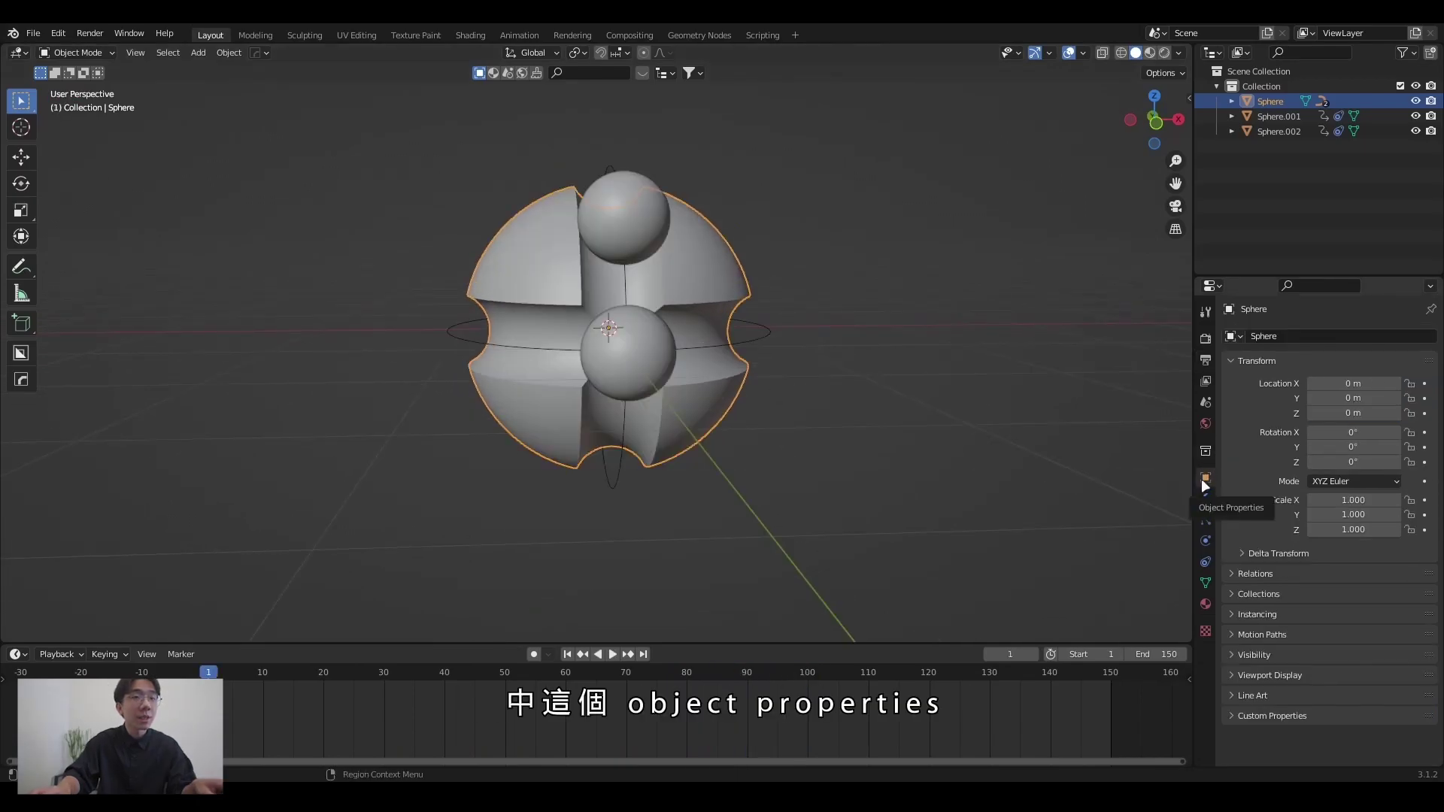
type("45")
key("Return")
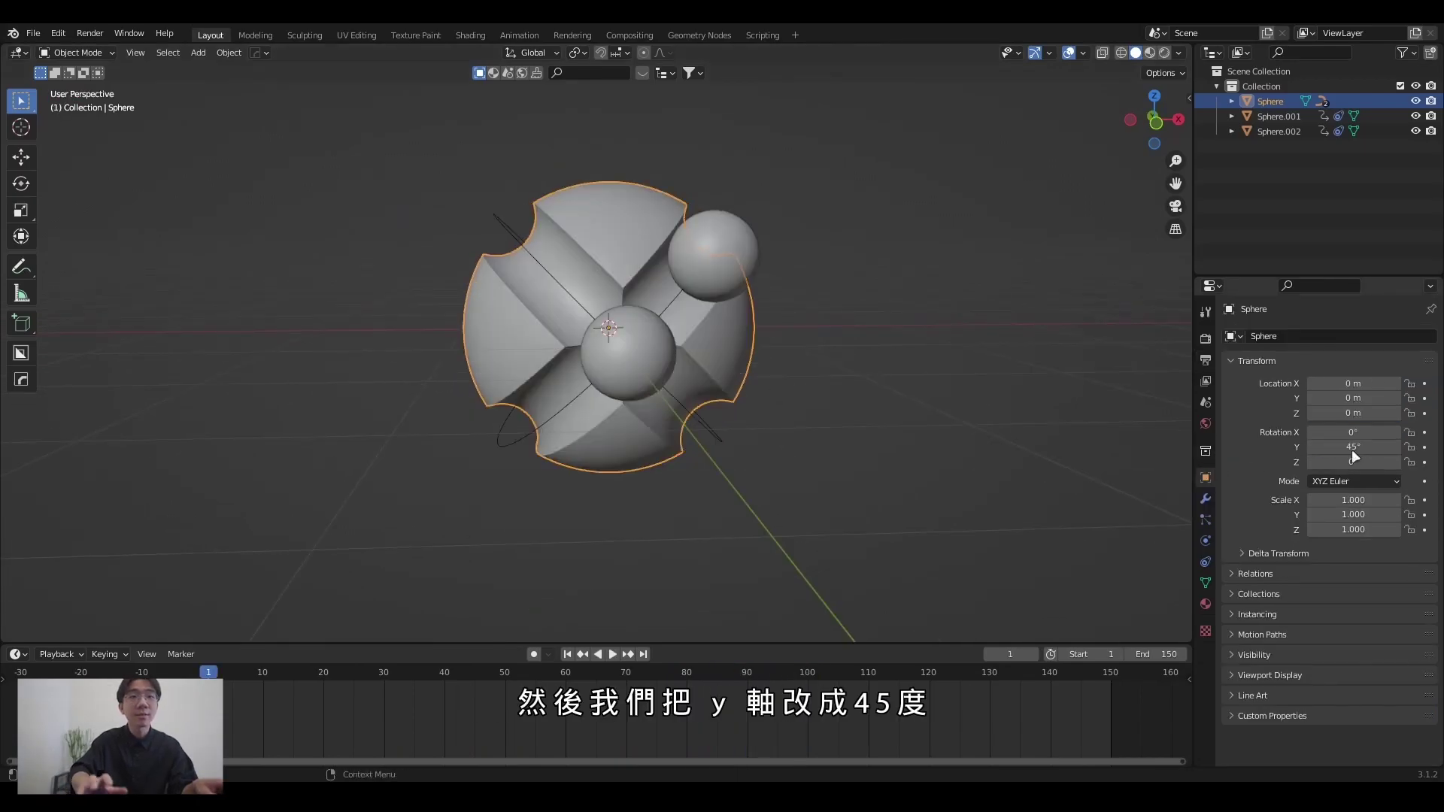
key("i")
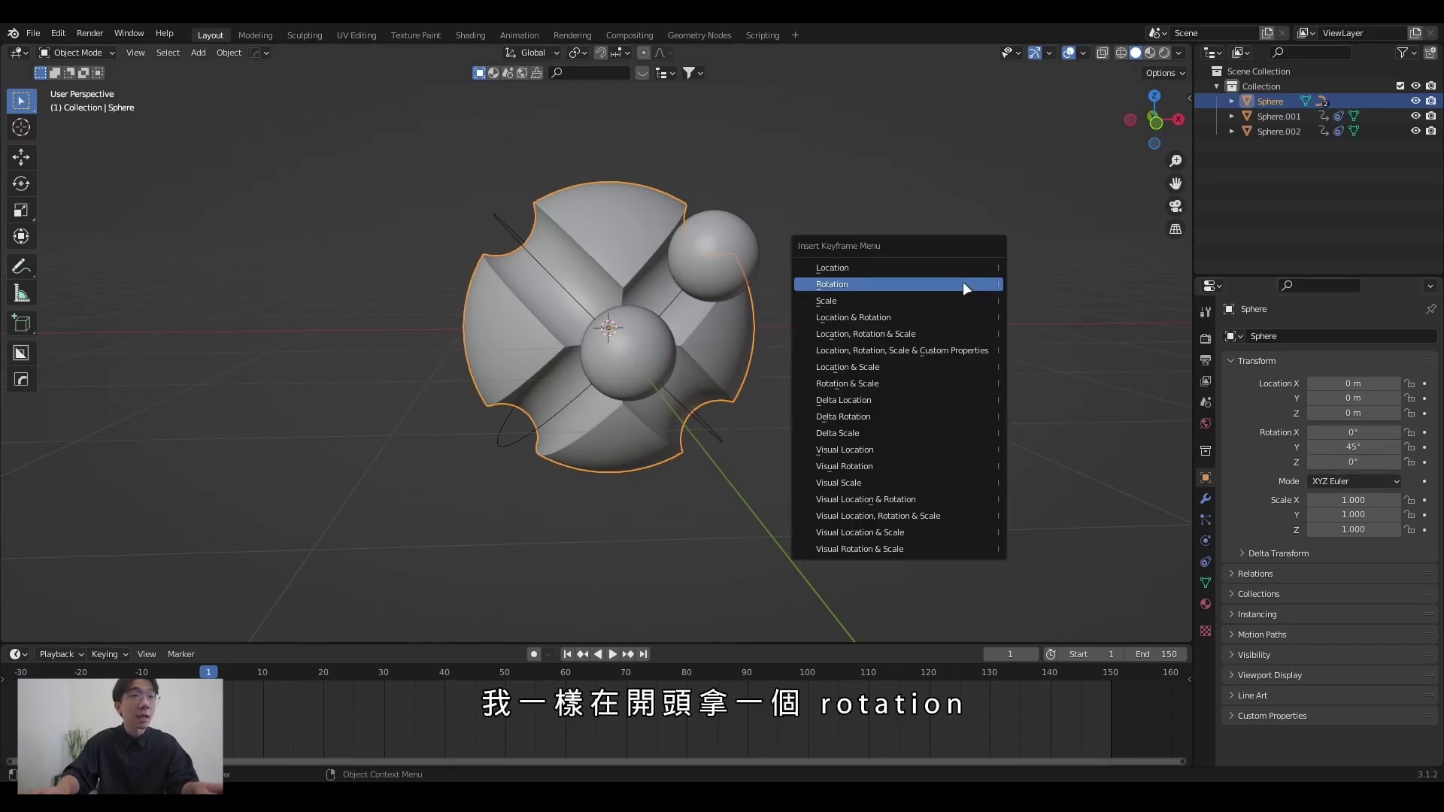
left_click(962, 283)
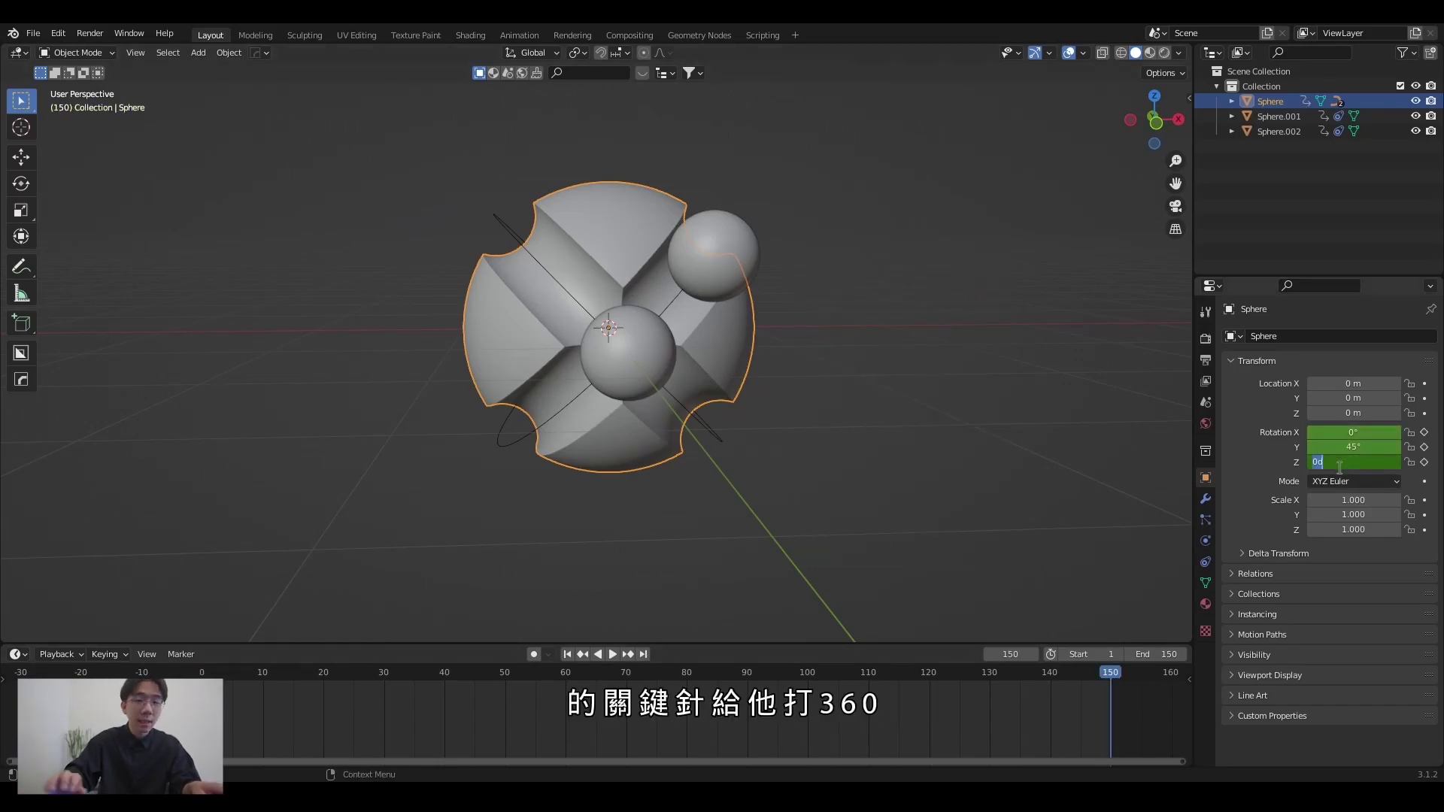
key("Return")
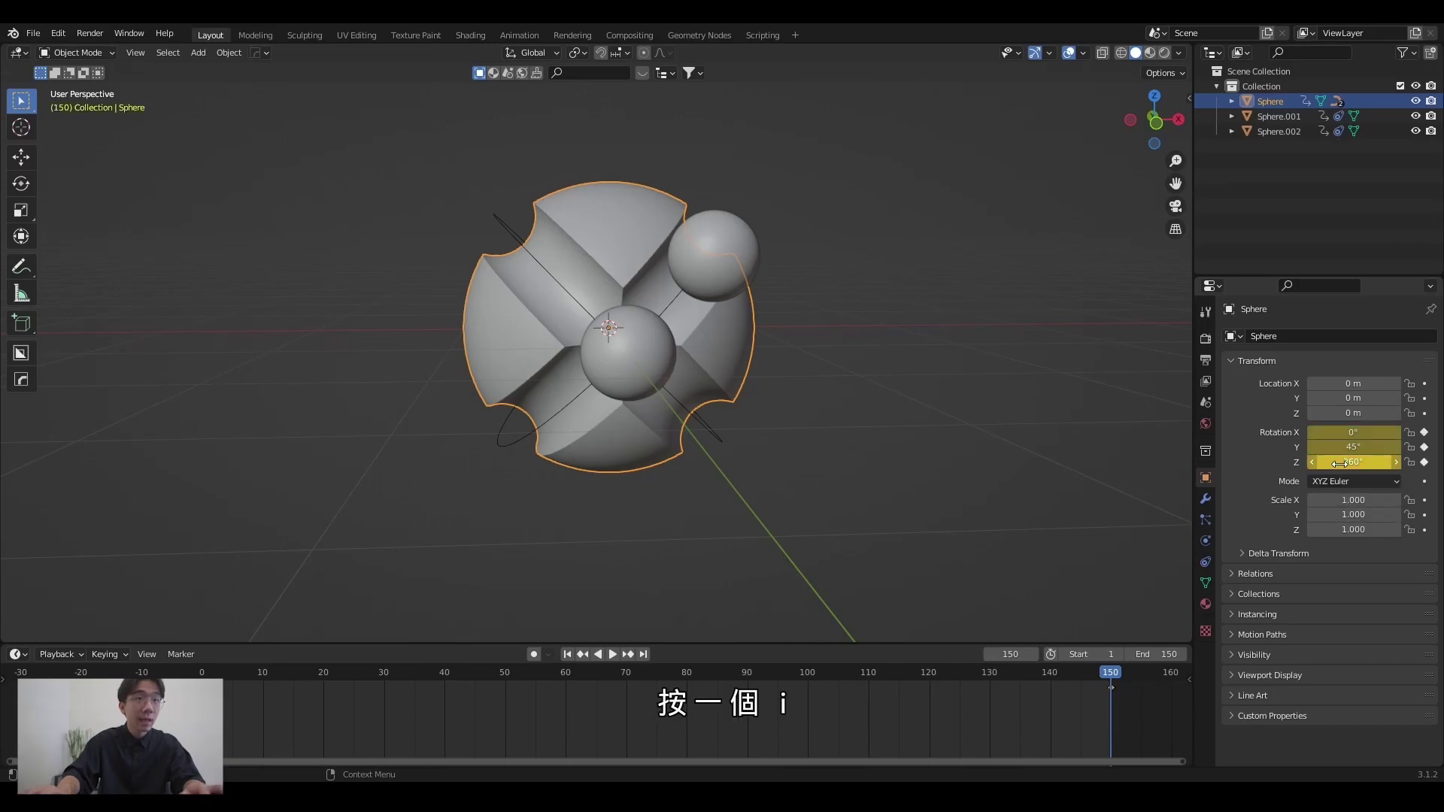
key("space")
right_click(262, 660)
mouse_move(375, 569)
left_click(343, 575)
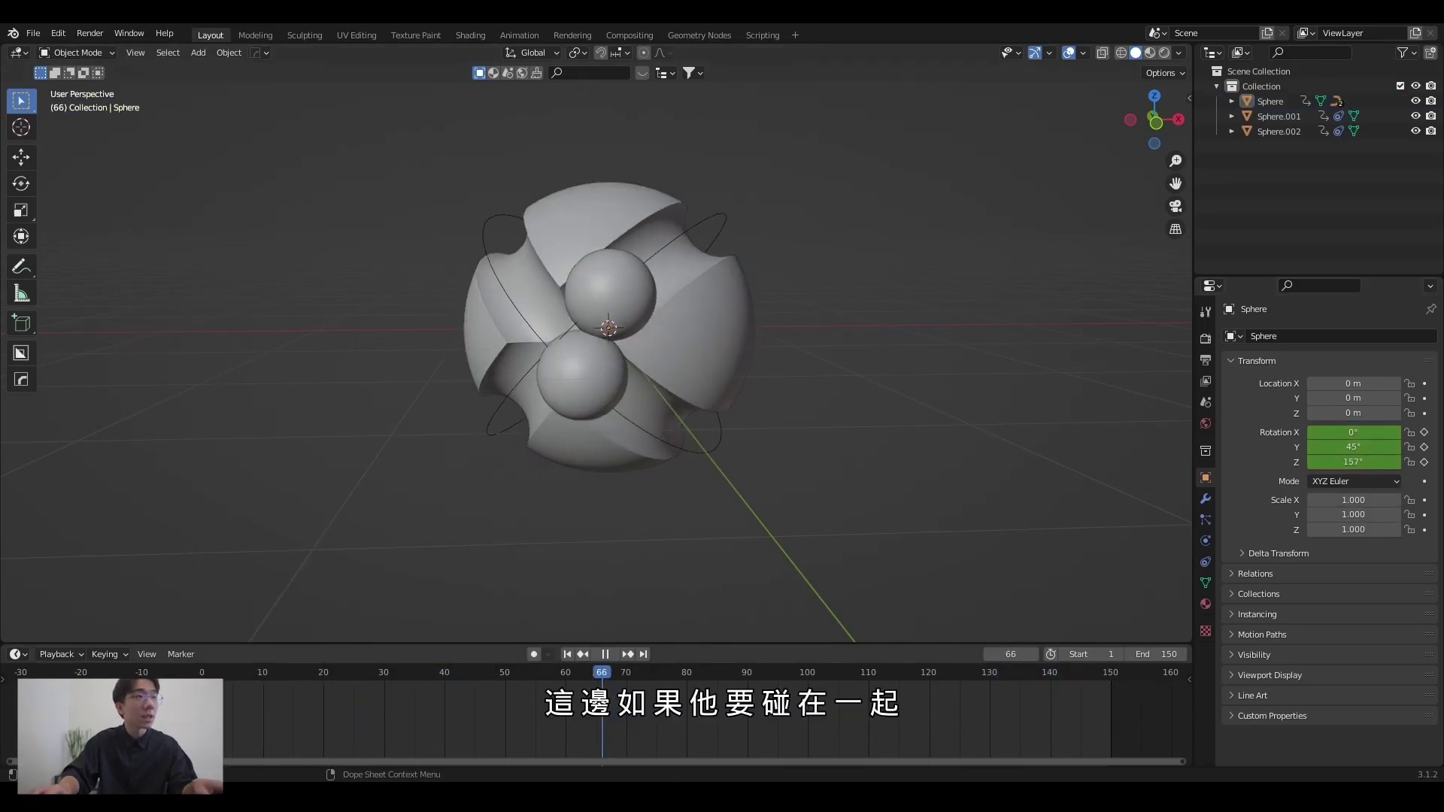
key("space")
Rotate one circle path 11.1° around its local Z and replay the animation.
left_click(726, 216)
key("r")
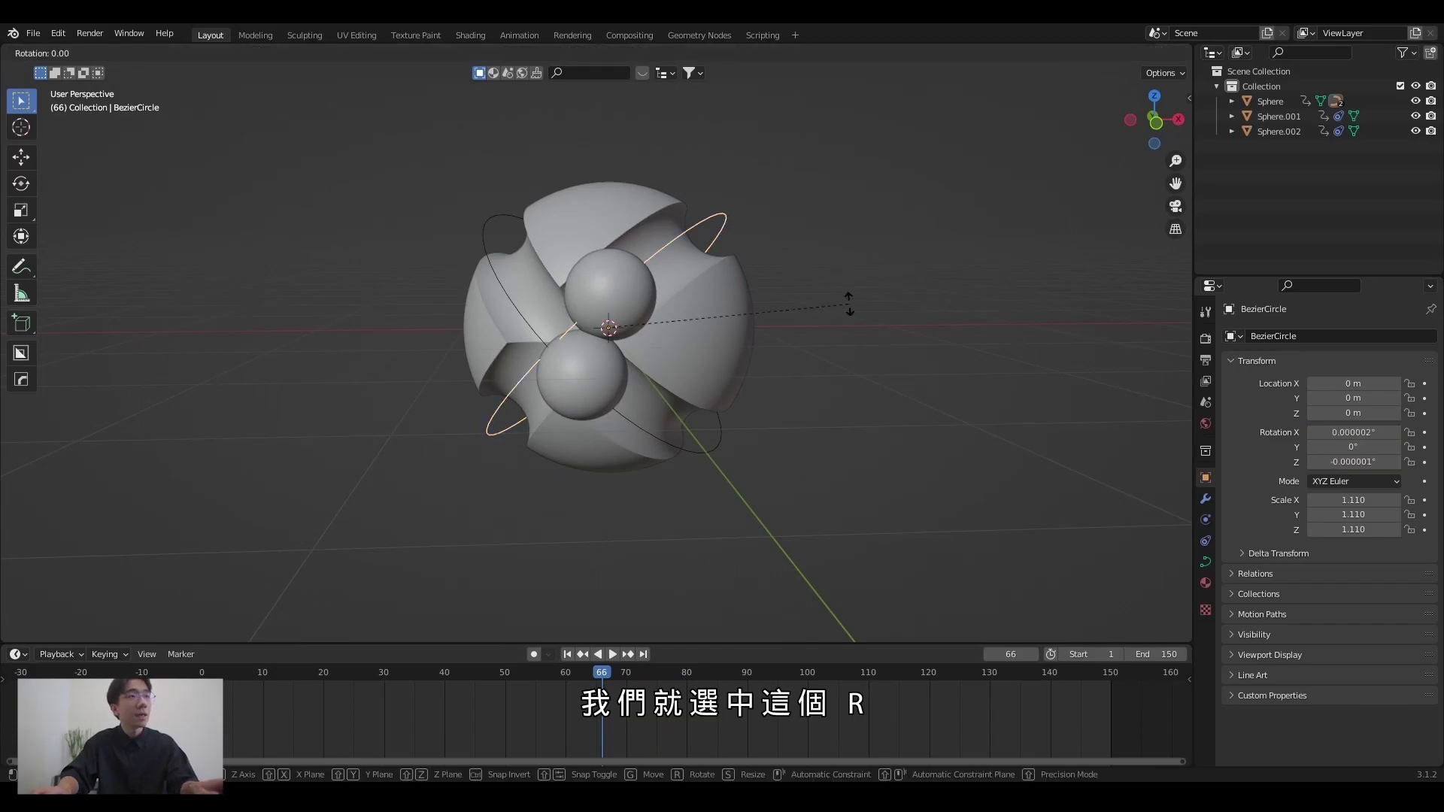
key("z")
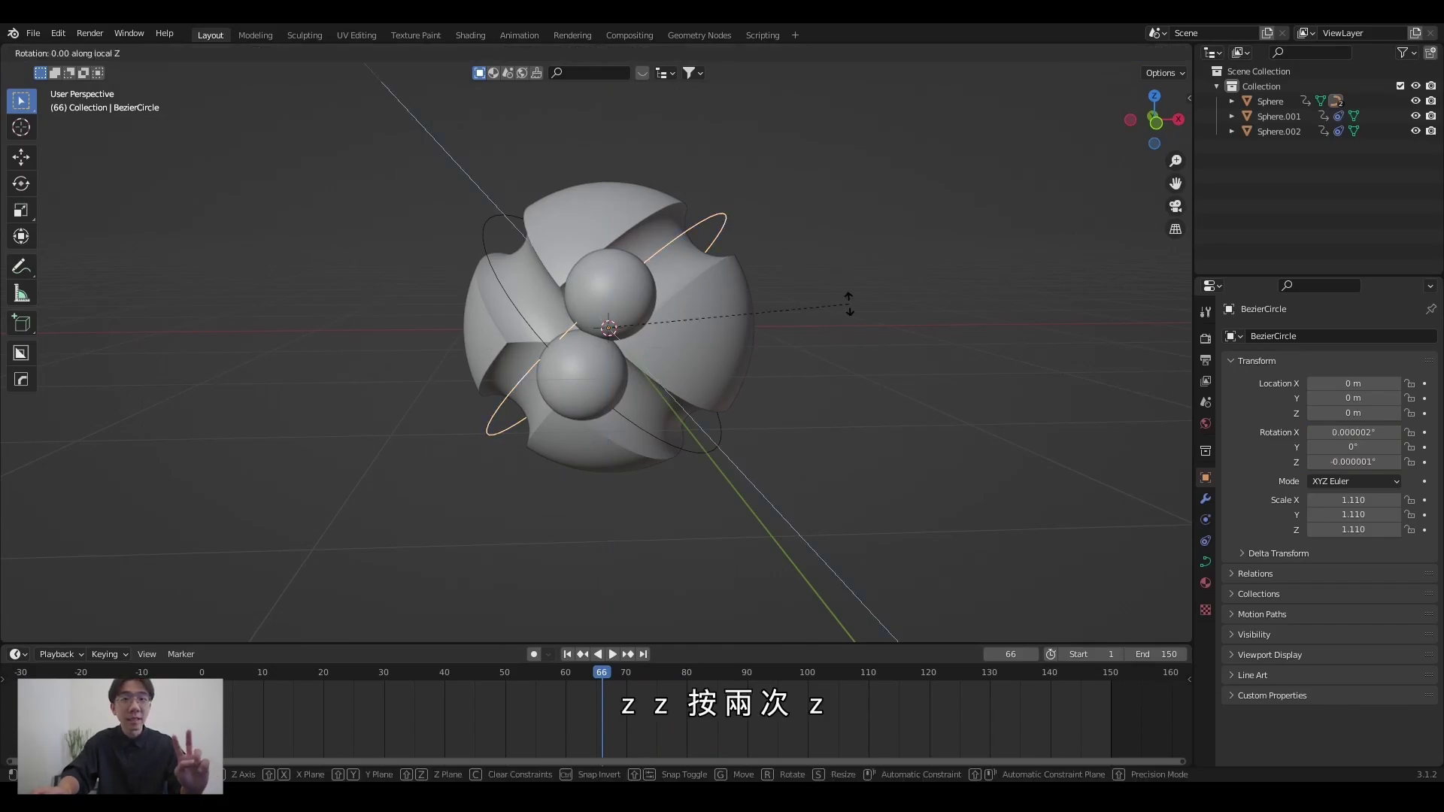
left_click(840, 307)
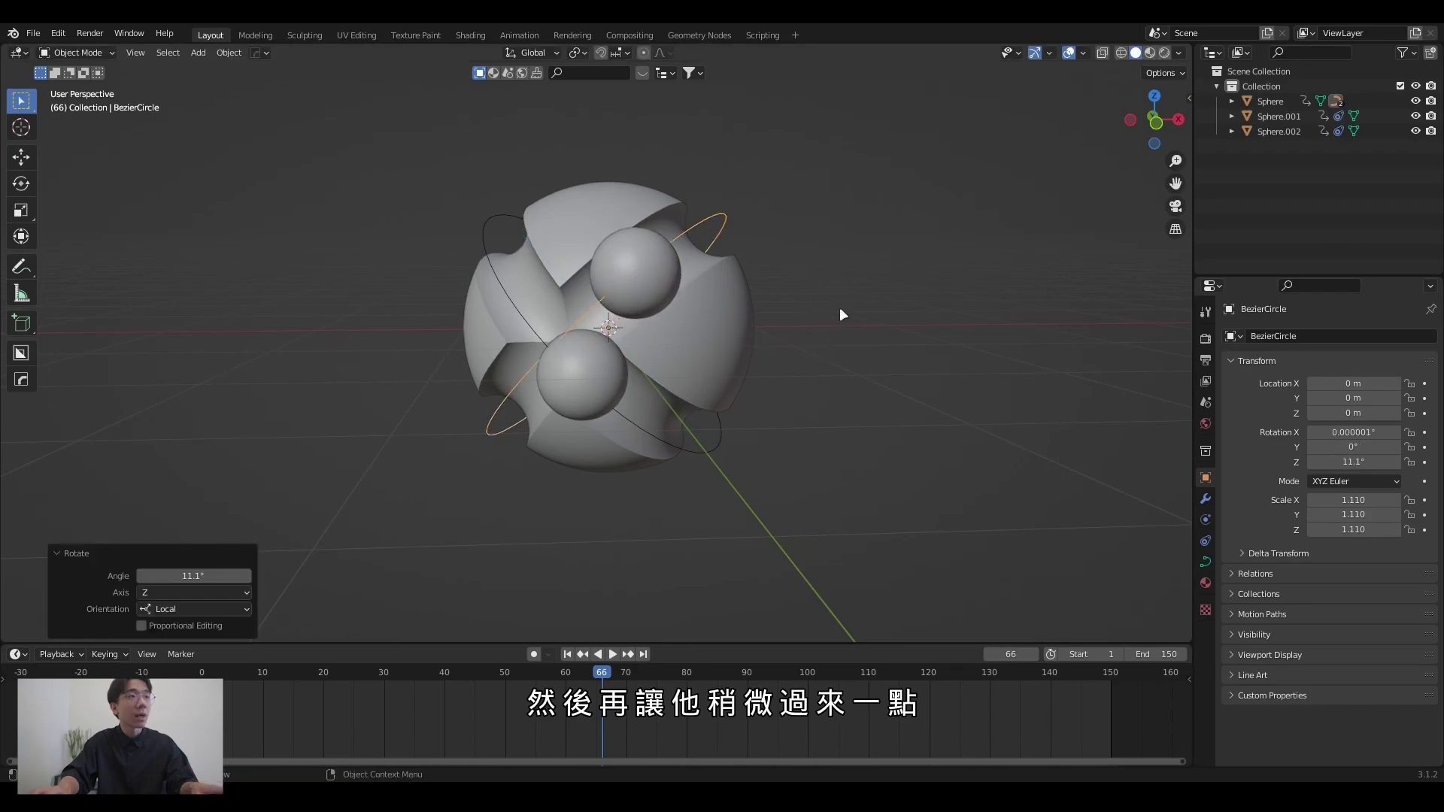
key("space")
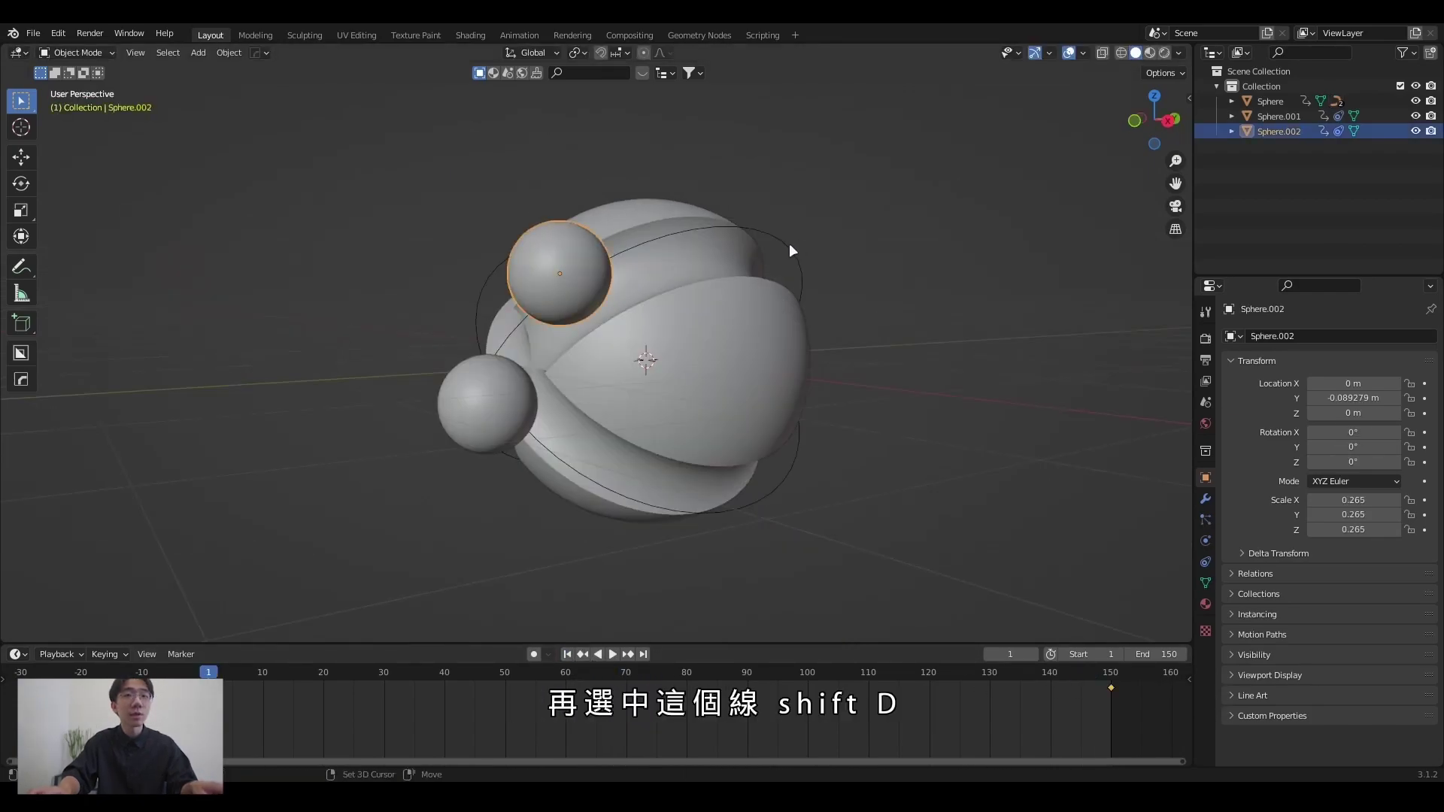
Duplicate a circle path with its ball and rotate the copy about local Z.
left_click(790, 249)
key("shift+d")
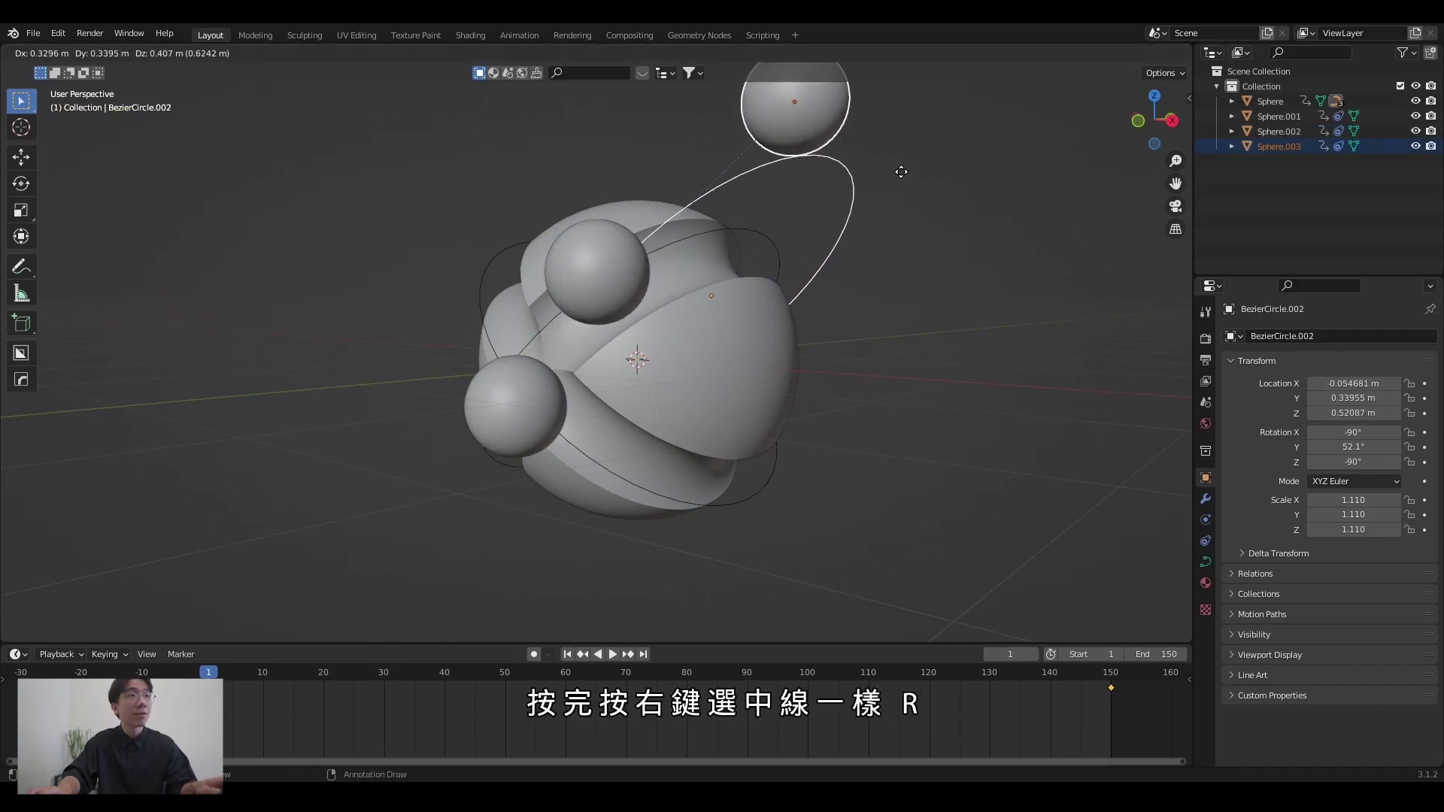
key("Escape")
middle_click_drag(824, 178, 787, 237)
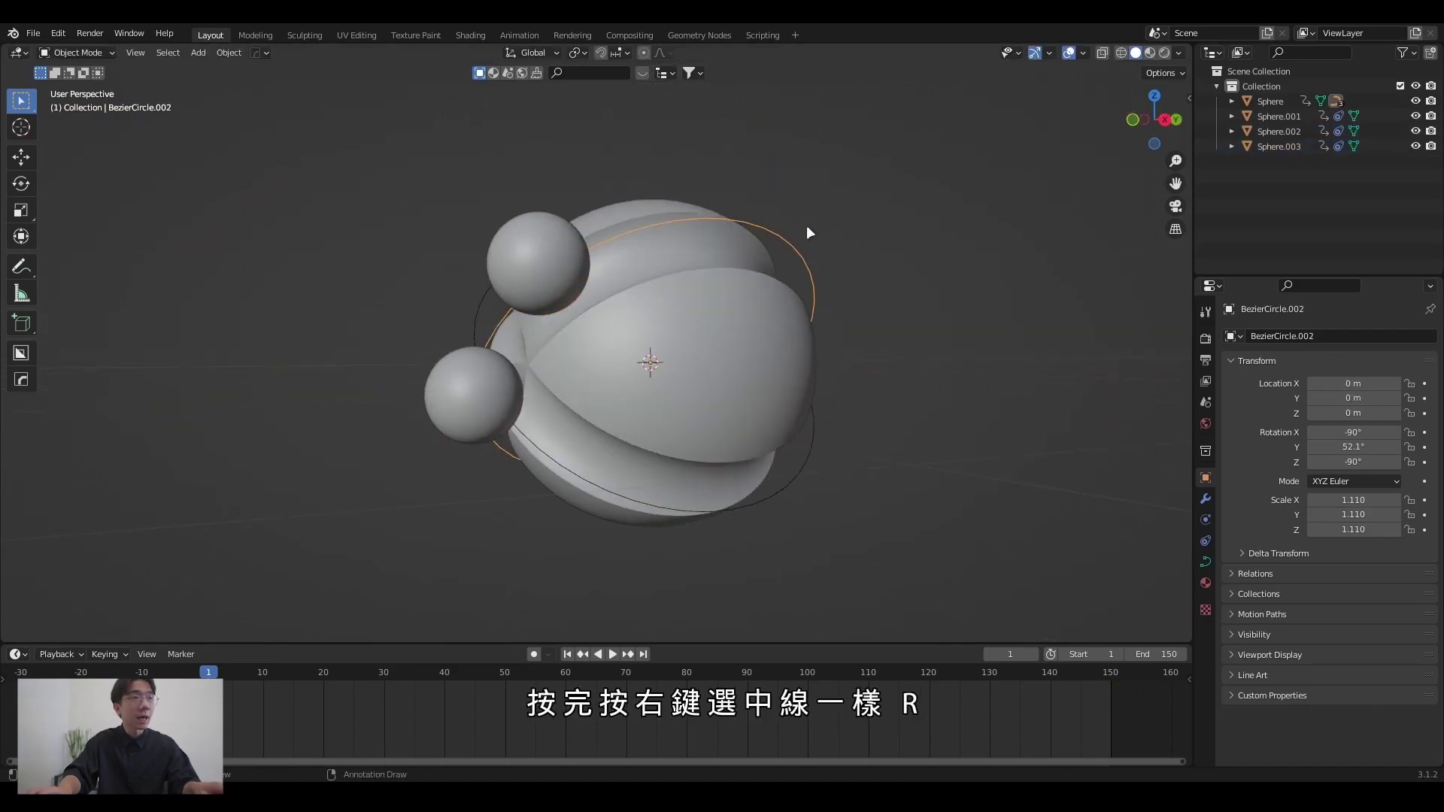
key("r")
key("z")
key("z")
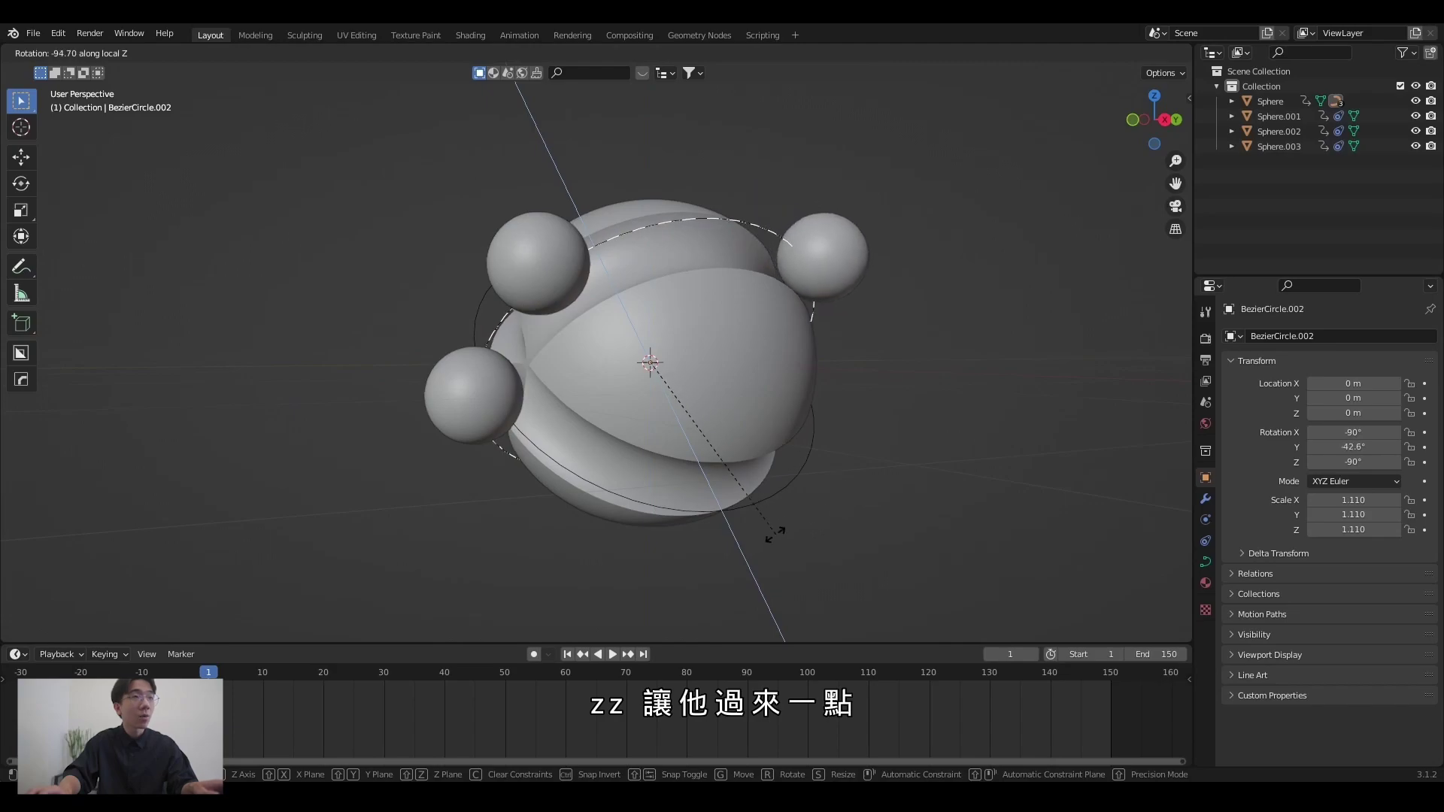
left_click(763, 543)
Duplicate the lower ball Sphere.001 with its circle path, then play the animation.
middle_click_drag(763, 543, 766, 436)
left_click(553, 421)
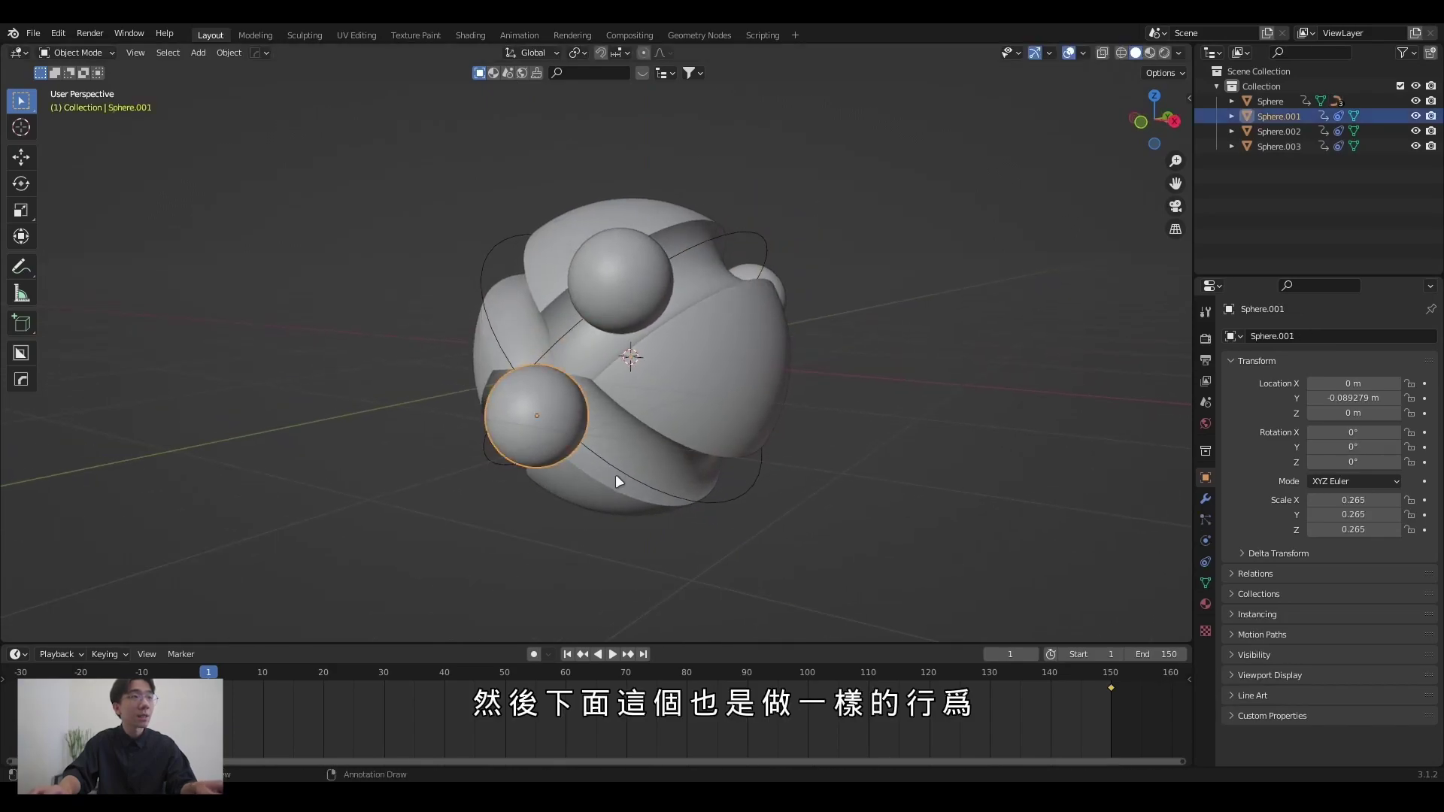
left_click(627, 472, "shift")
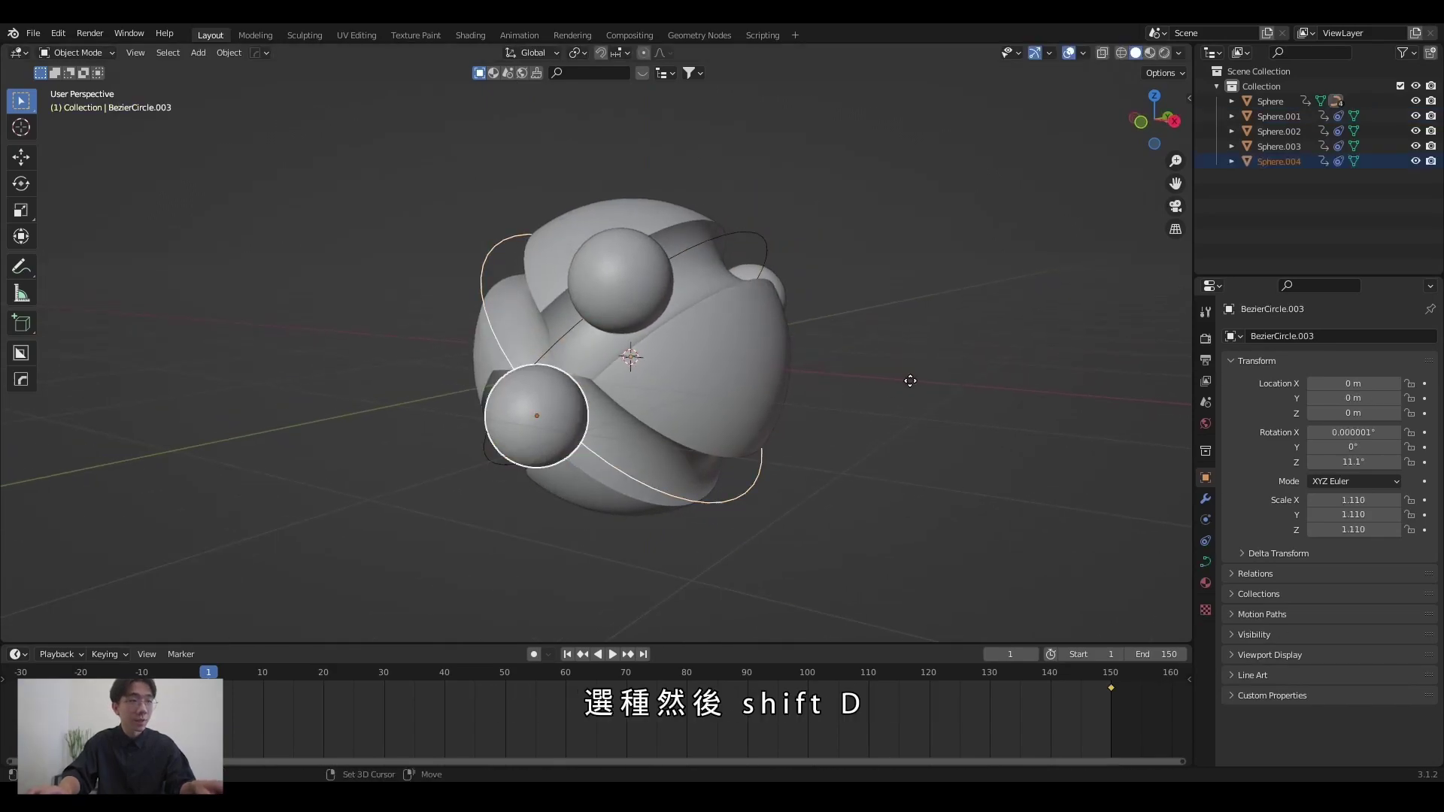
right_click(765, 481)
left_click(761, 480)
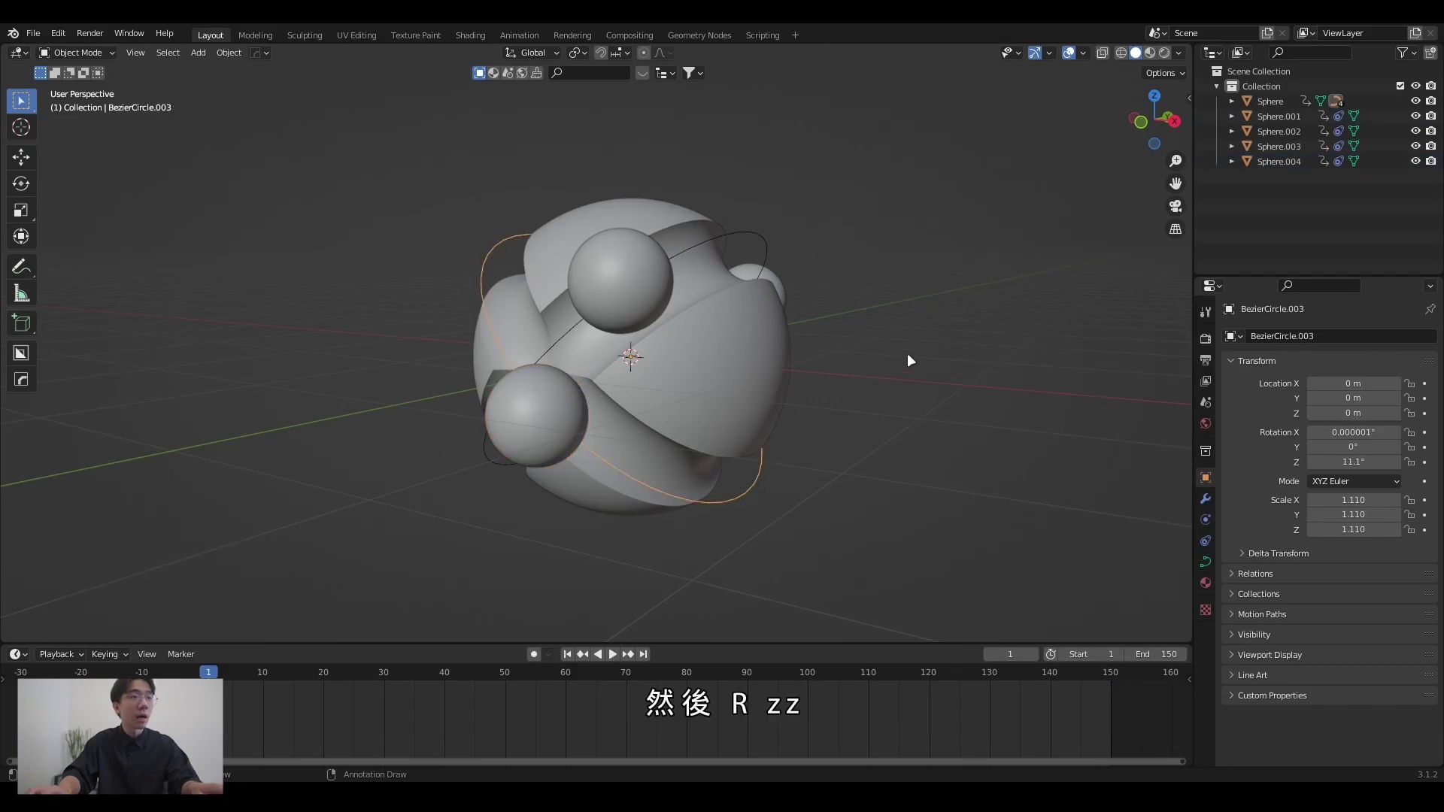
key("space")
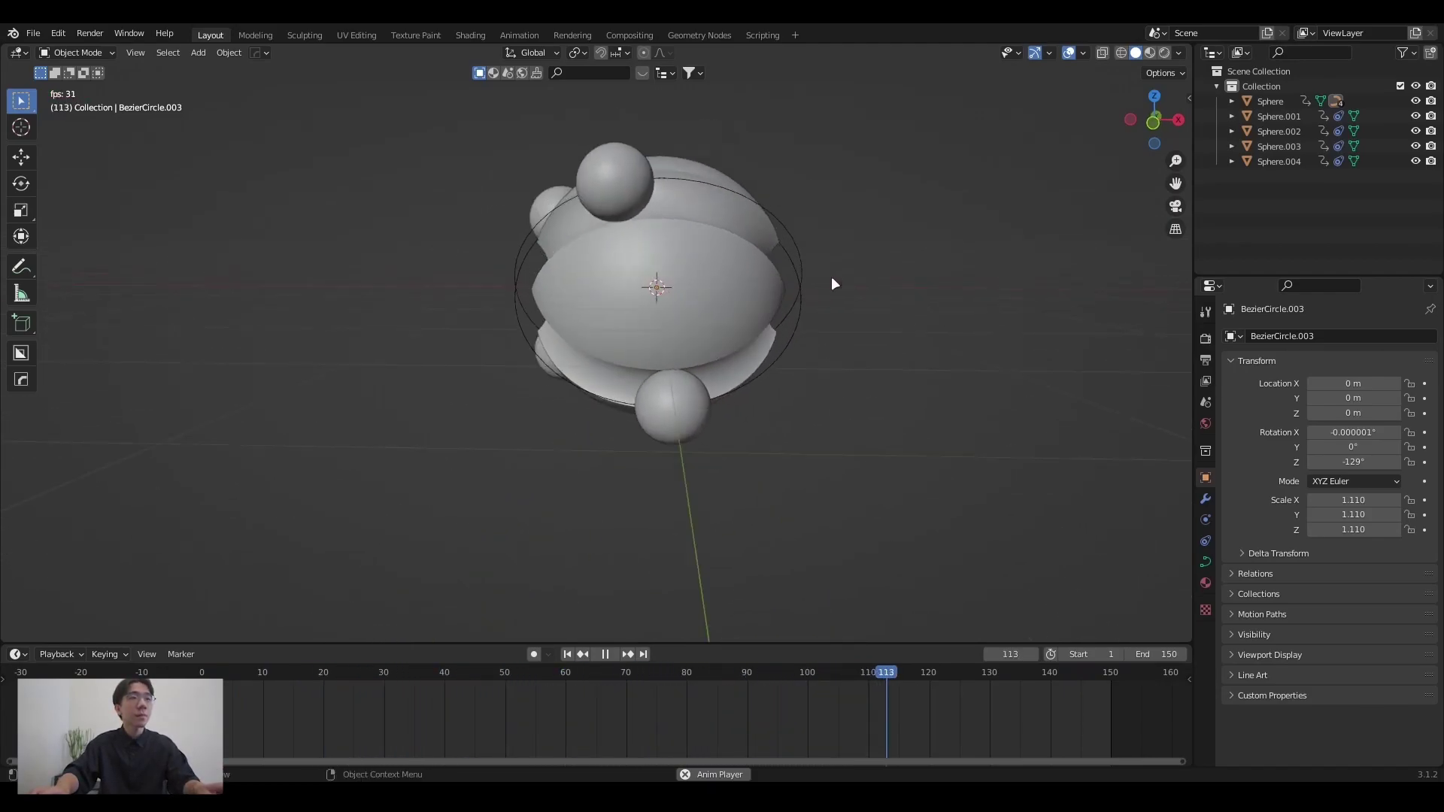
middle_click_drag(832, 284, 849, 305)
In Render Properties, tick Ambient Occlusion, Bloom, Screen Space Reflections and Motion Blur.
left_click(1206, 338)
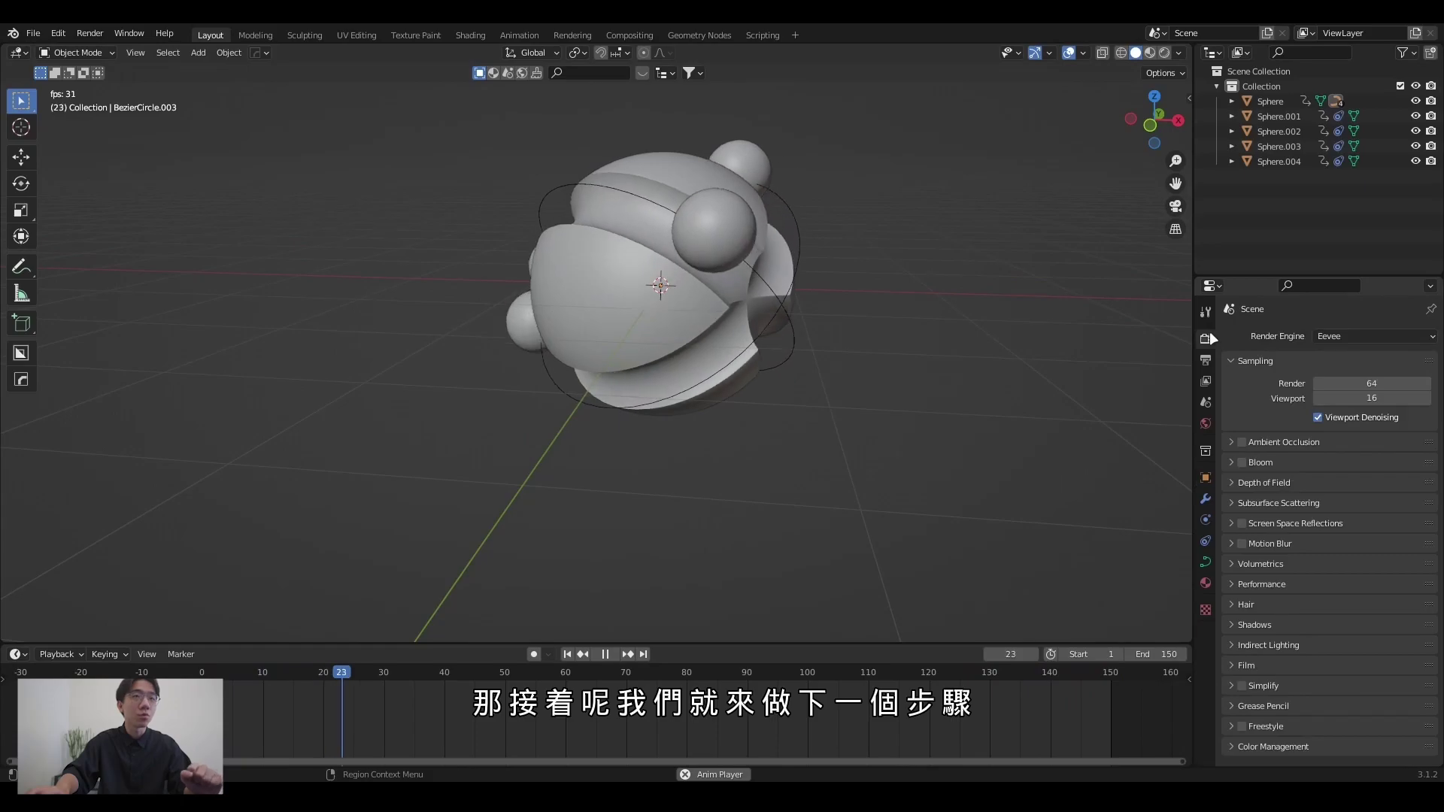
left_click(1242, 443)
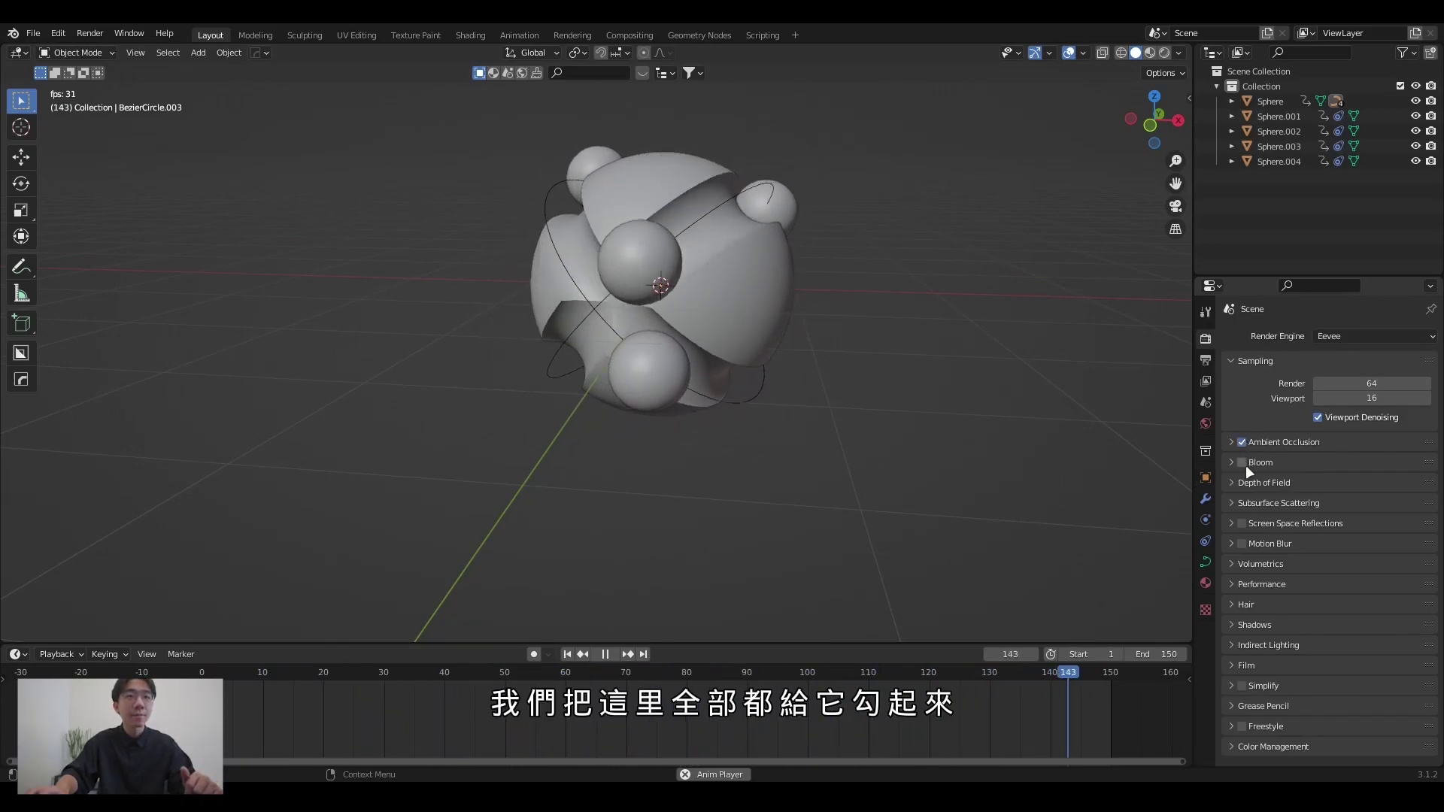
left_click(1243, 463)
left_click(1242, 524)
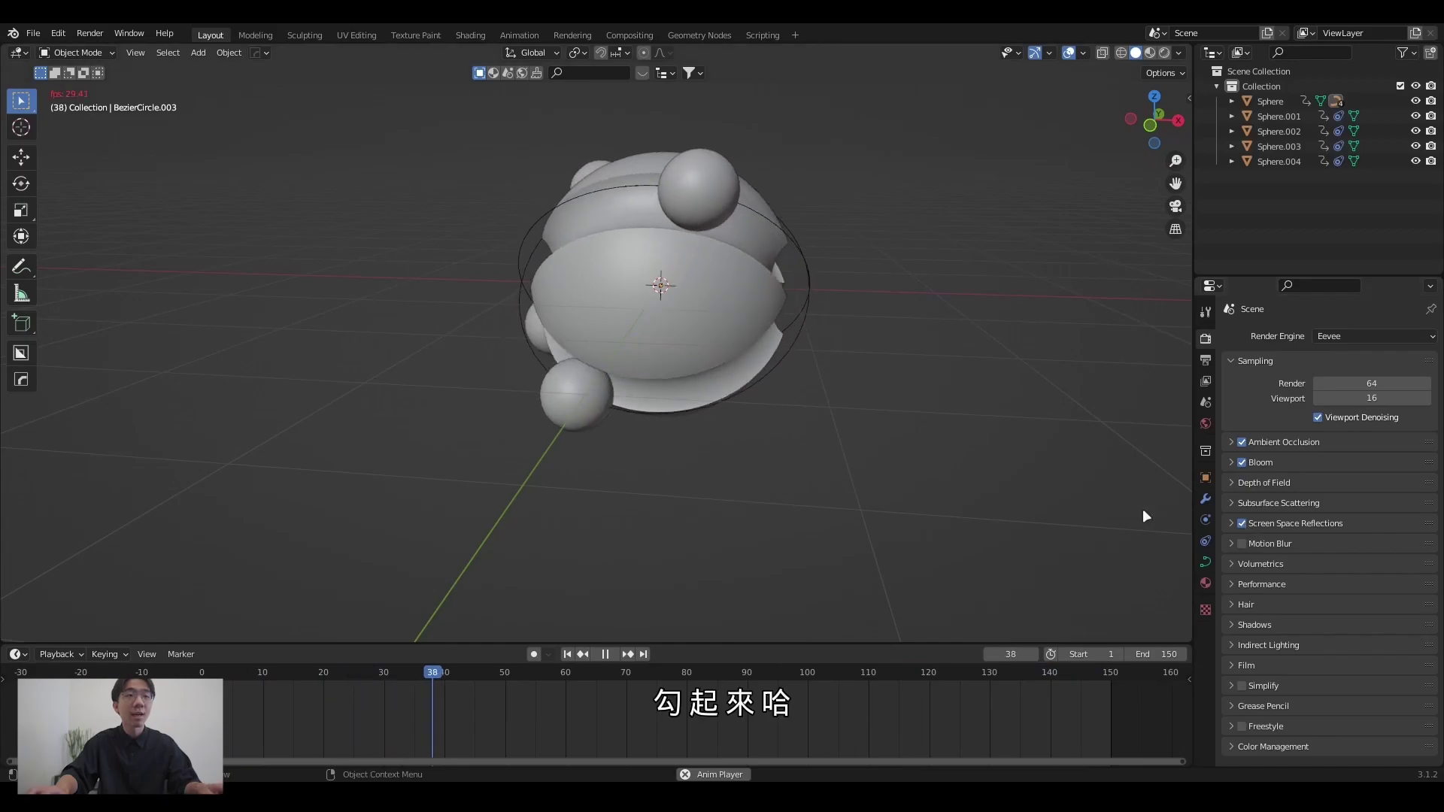
left_click(1243, 541)
Stop playback and split the viewport, making the right area a Shader Editor.
key("space")
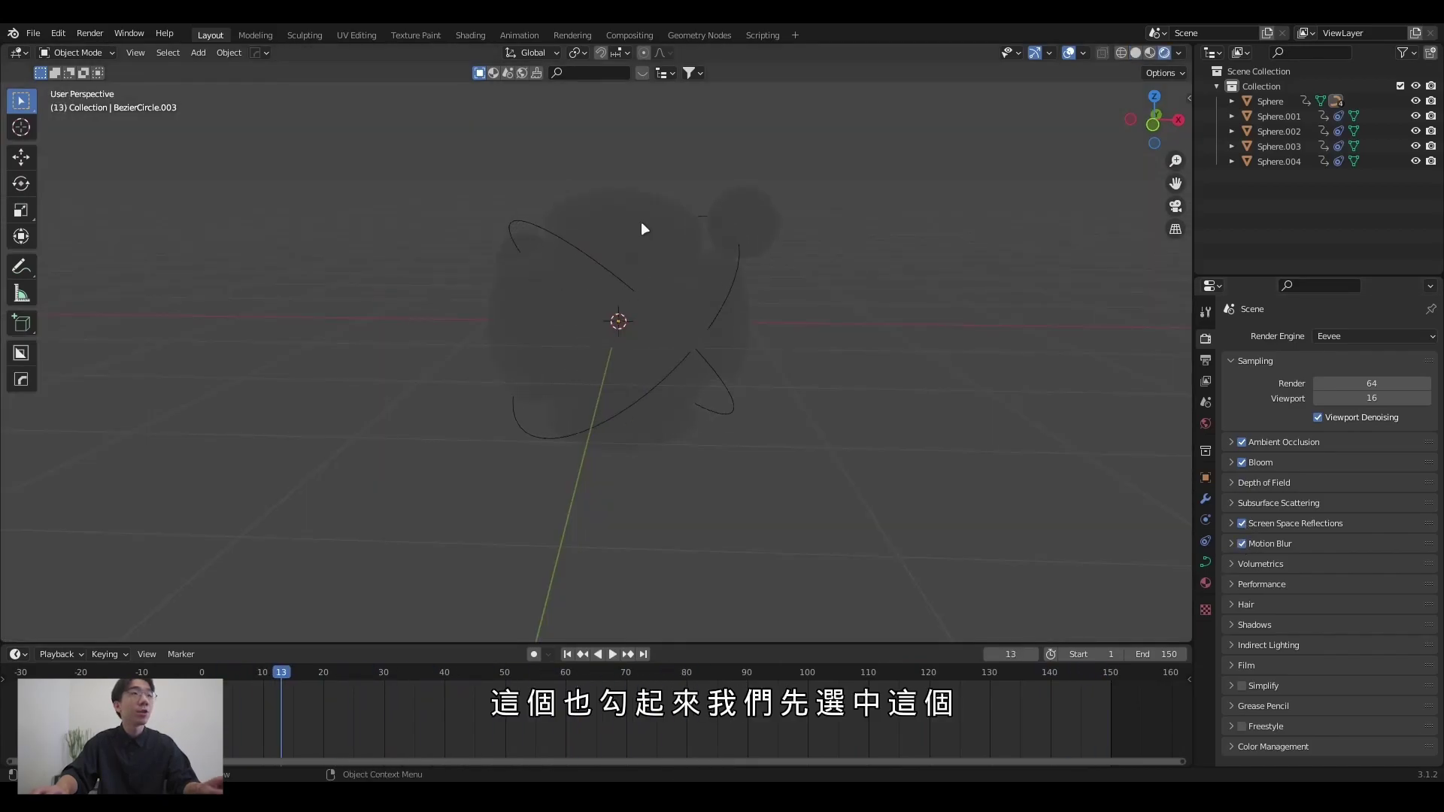
left_click(643, 228)
left_click_drag(1191, 45, 707, 91)
left_click(727, 53)
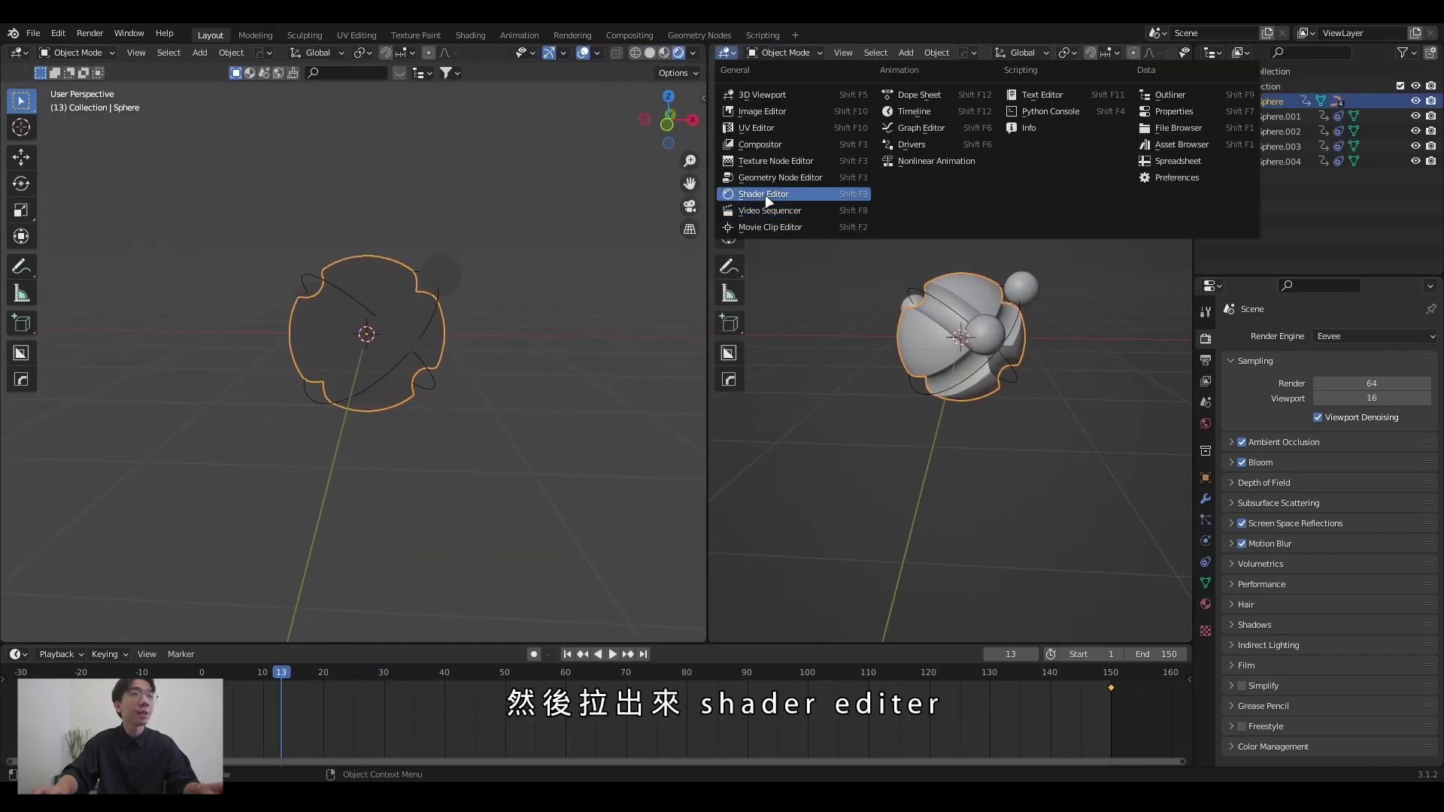
left_click(765, 194)
Add an Area light scaled 2.145, moved 1.6955 m along X and tilted on Y toward the sphere.
key("shift+a")
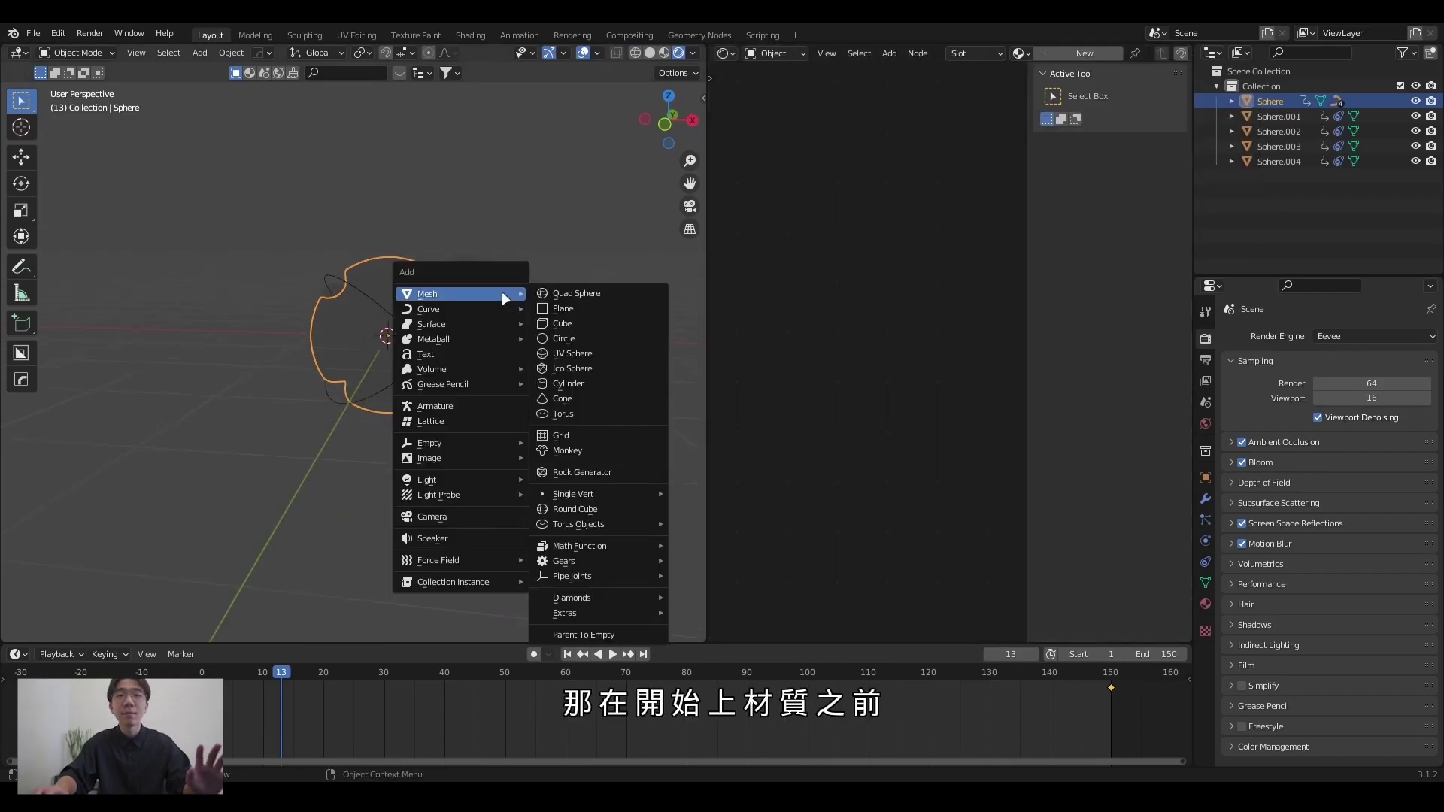
mouse_move(458, 480)
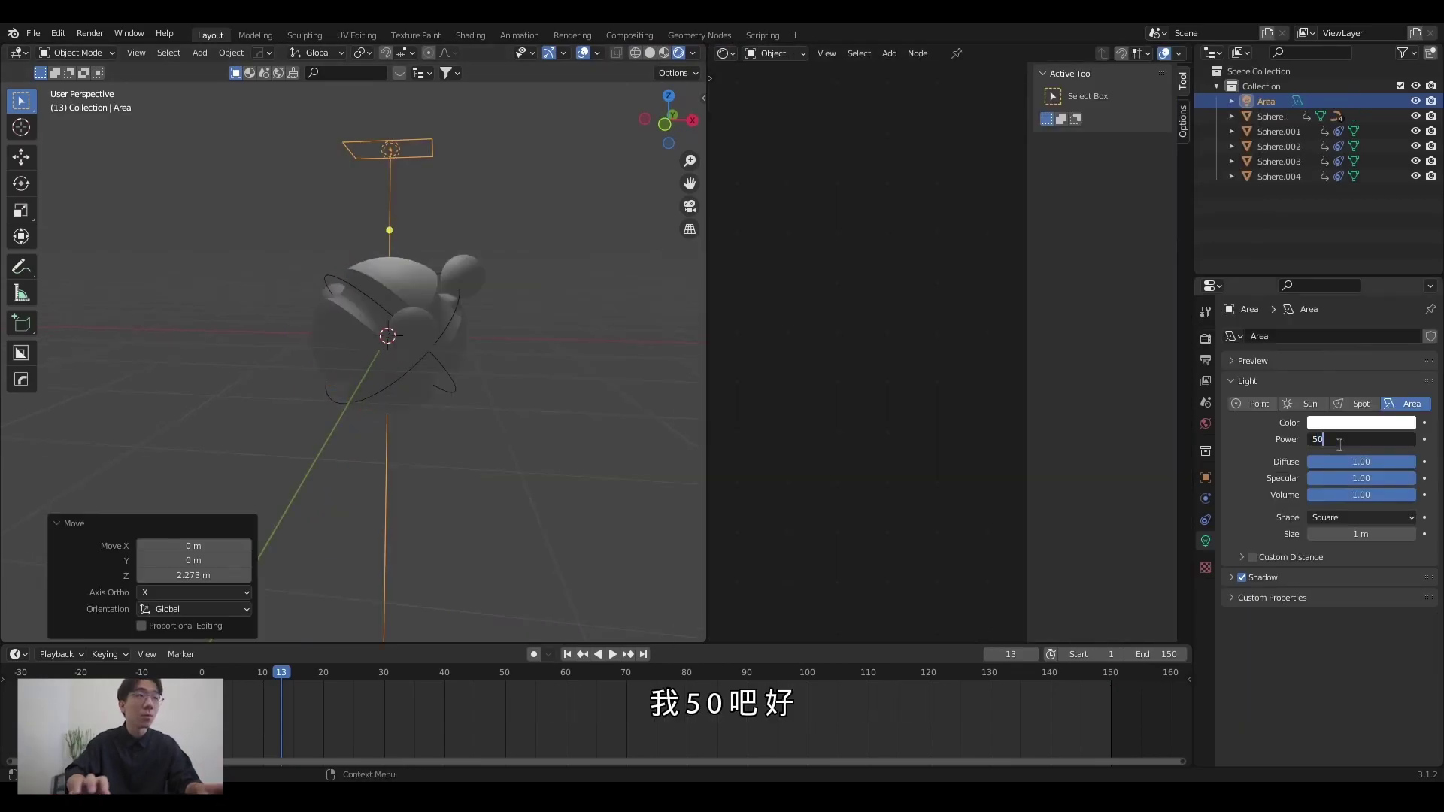
key("Return")
key("g")
key("x")
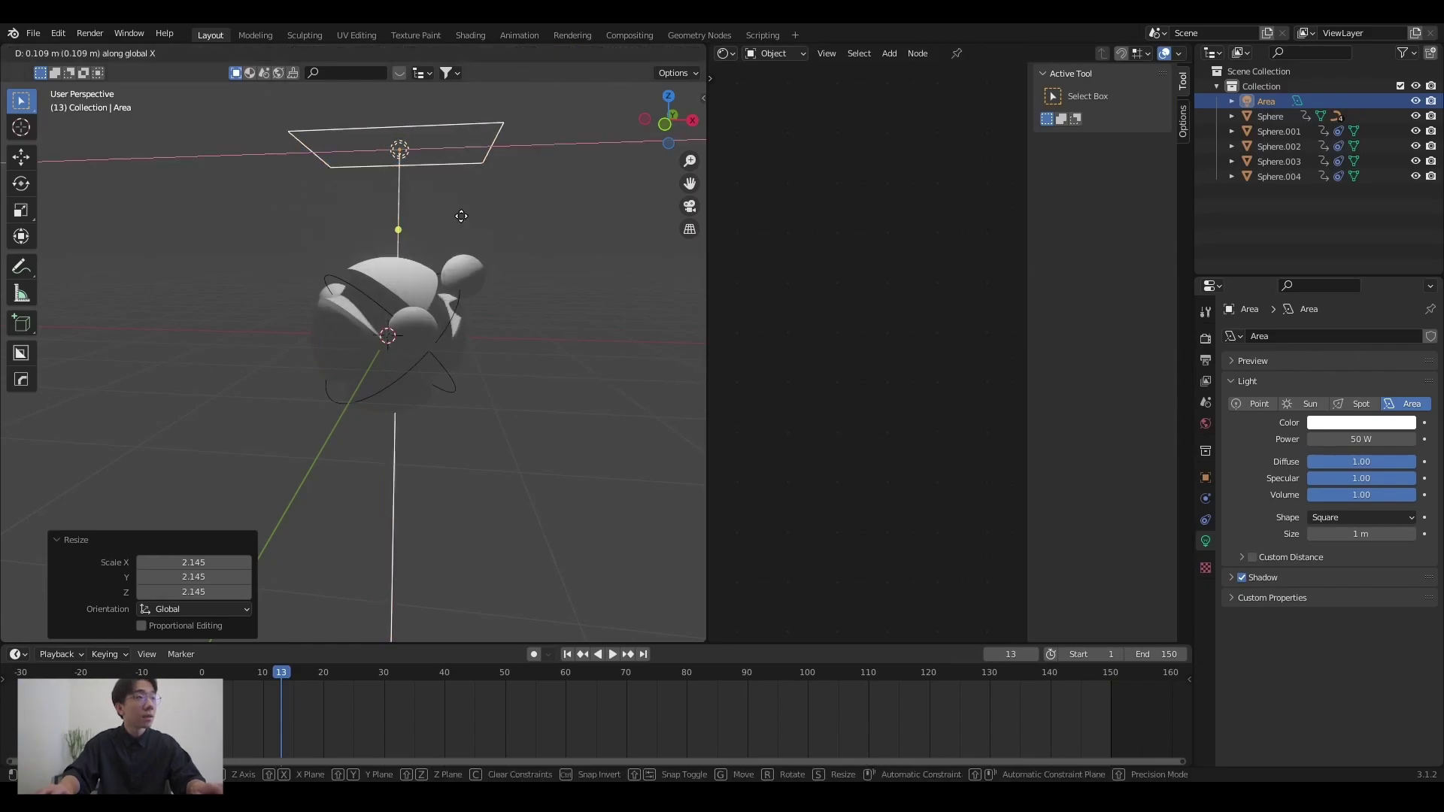
left_click(595, 223)
key("r")
key("y")
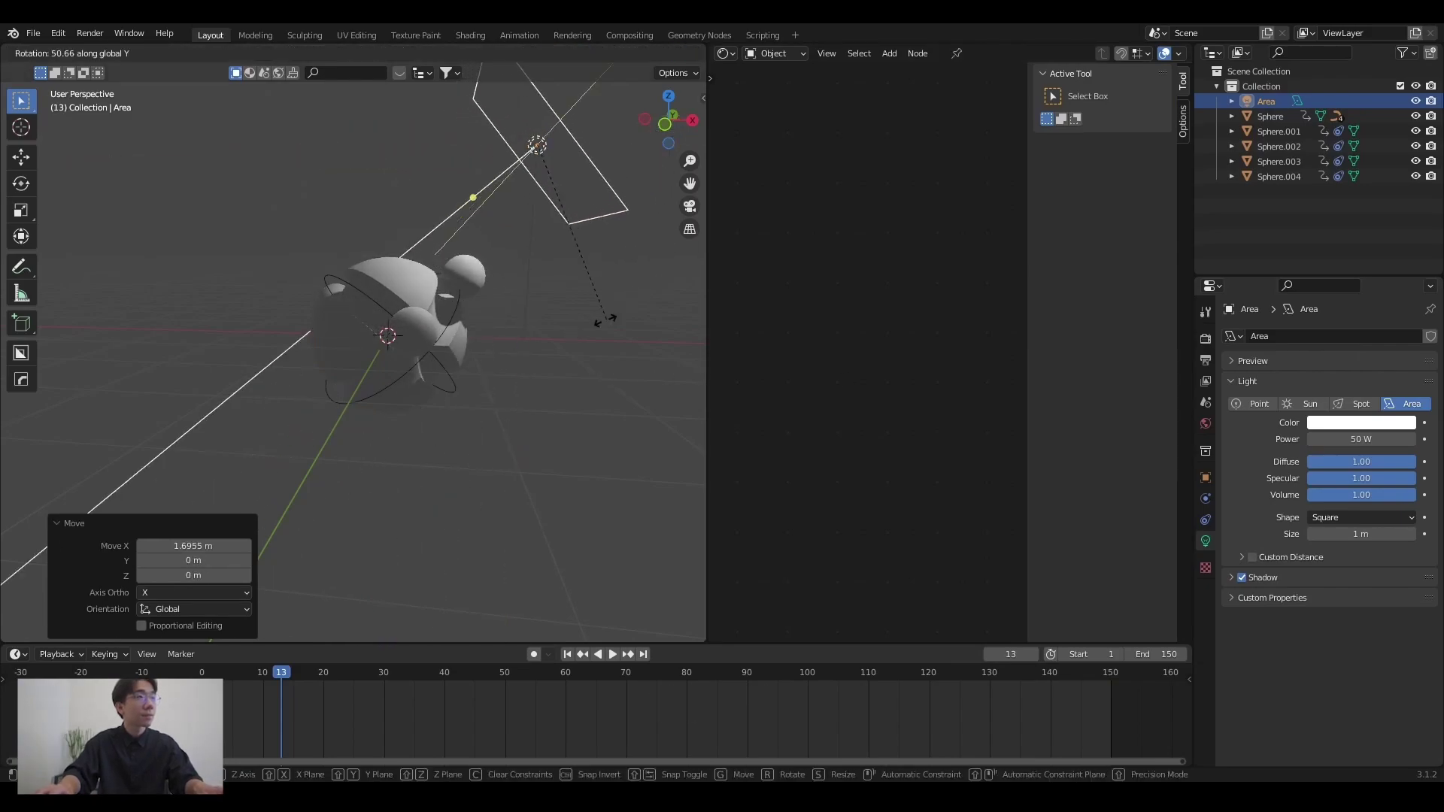
left_click(410, 268)
left_click_drag(1026, 301, 1398, 273)
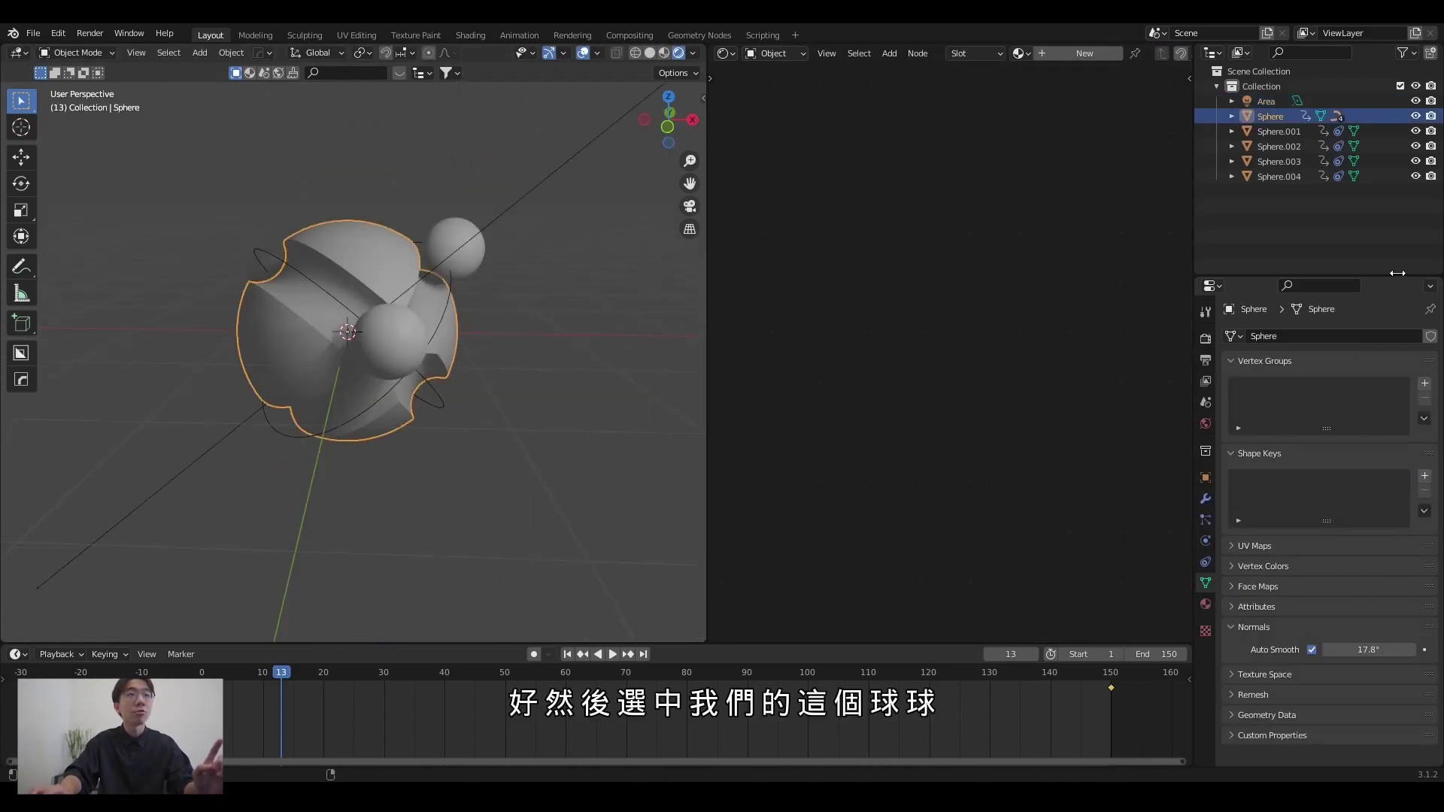
Create a new sphere material, replacing the default shader with an Emission node.
left_click(1206, 604)
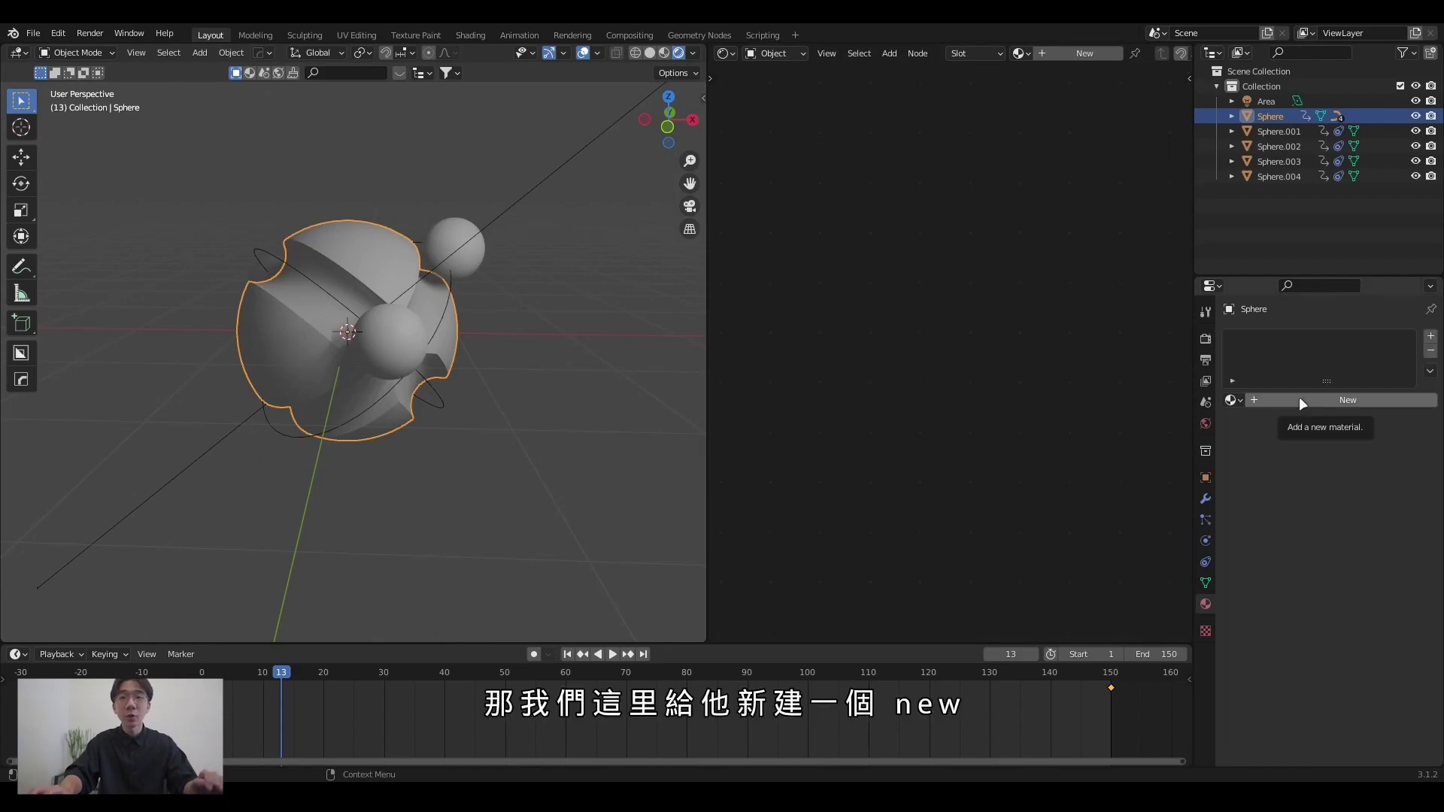
left_click(1299, 396)
key("x")
key("shift+a")
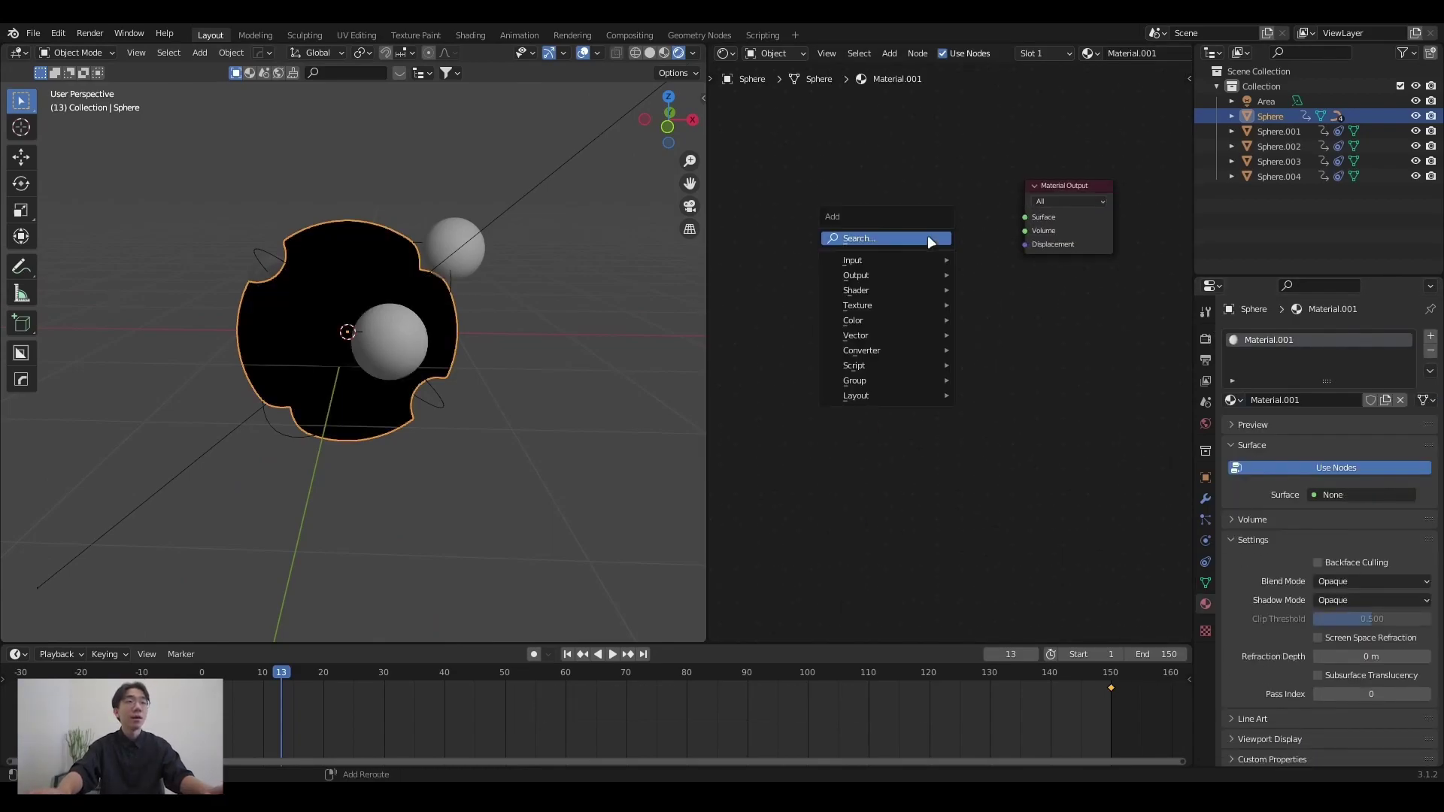
type("emission")
key("Return")
left_click(926, 237)
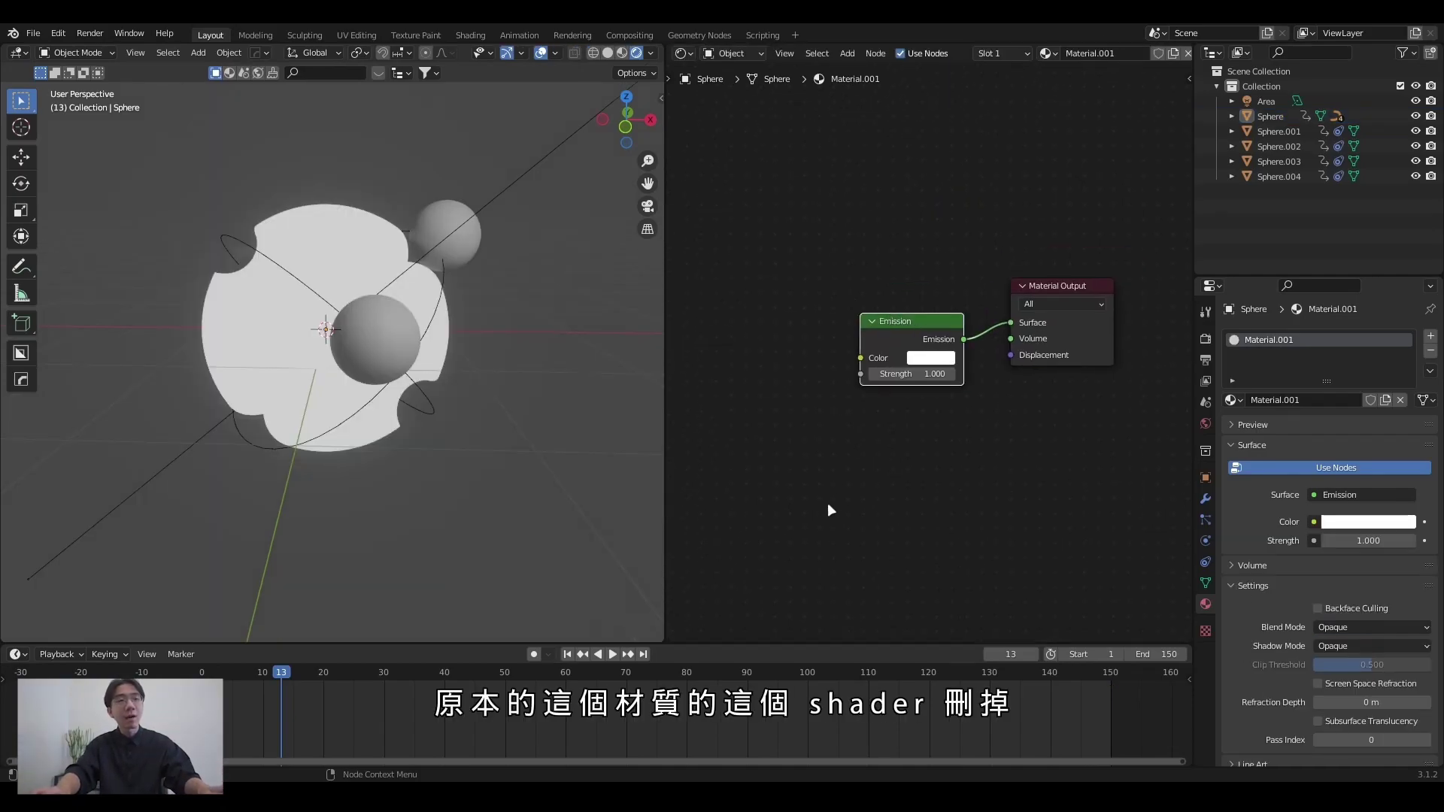
Feed a ColorRamp into the Emission colour and add a Shader to RGB node.
middle_click_drag(834, 472, 926, 403)
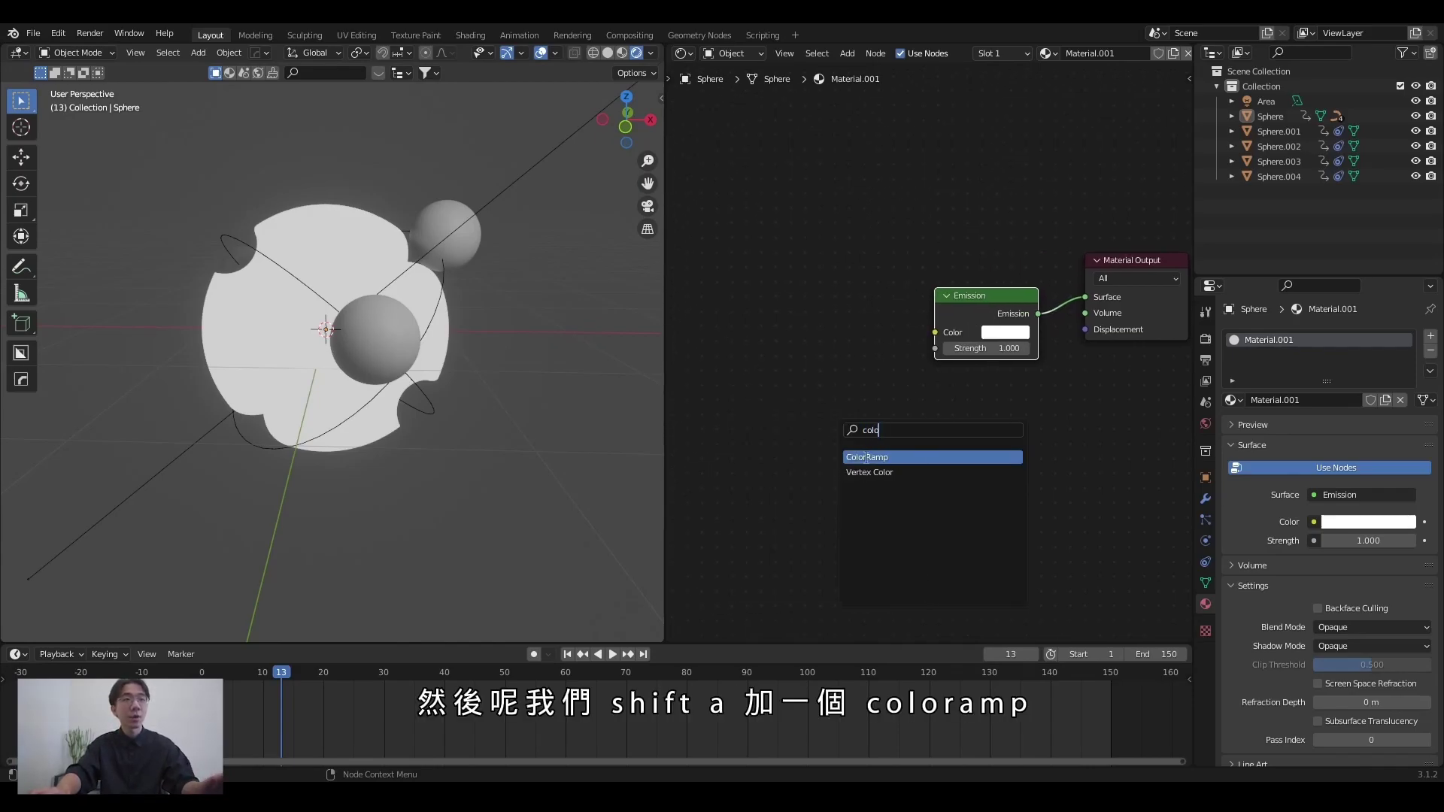
left_click(866, 457)
left_click_drag(950, 339, 950, 339)
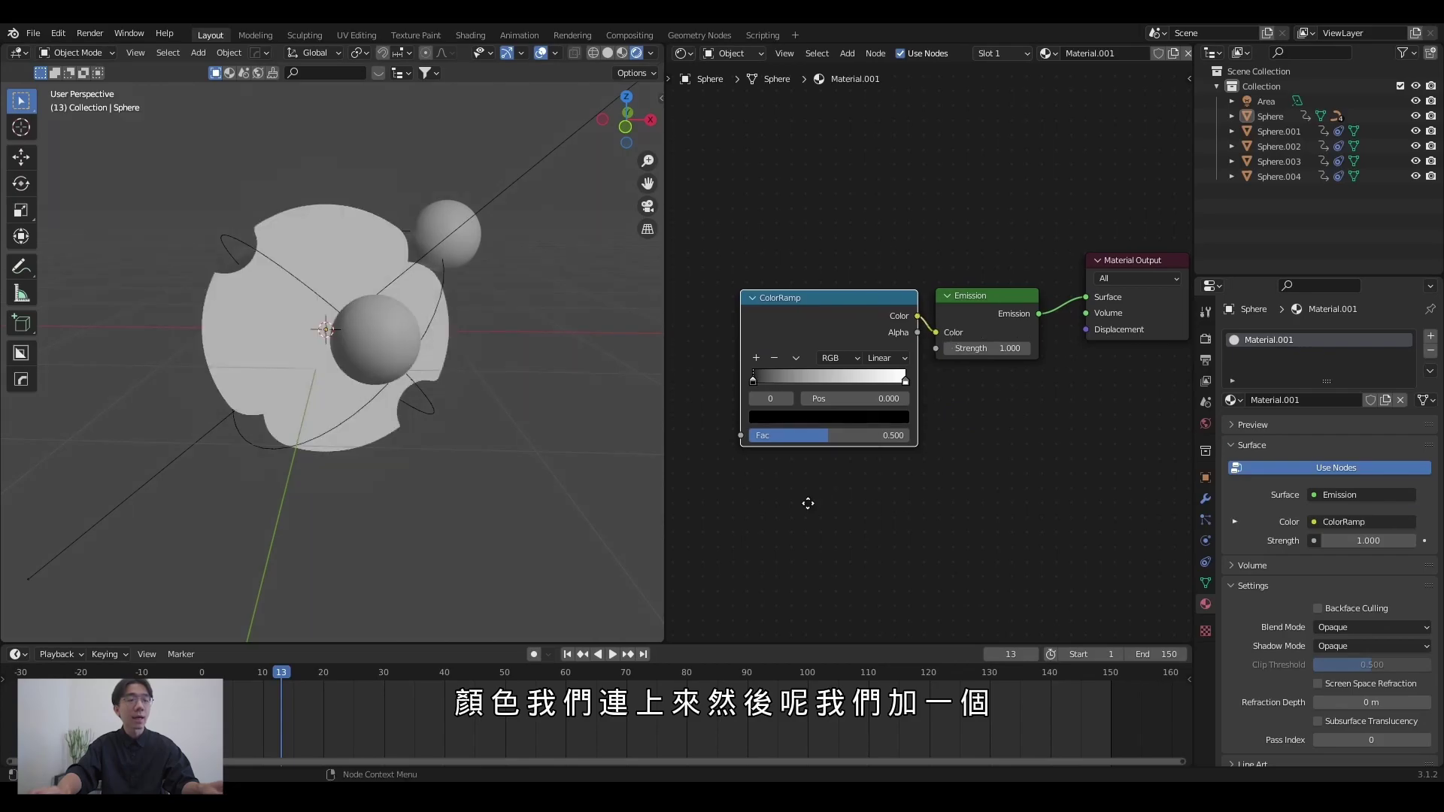
middle_click_drag(650, 423, 771, 425)
left_click(771, 414)
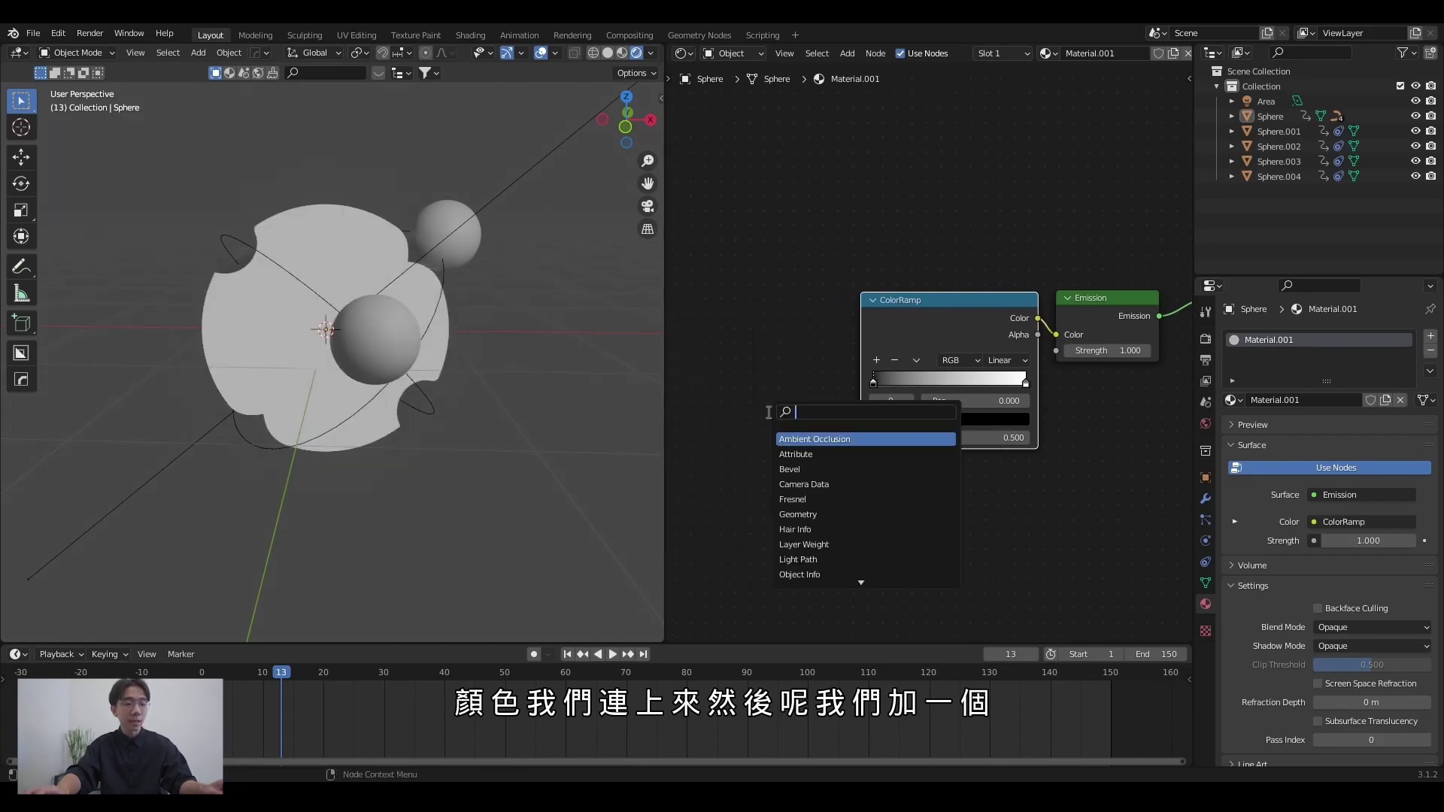
type("shader")
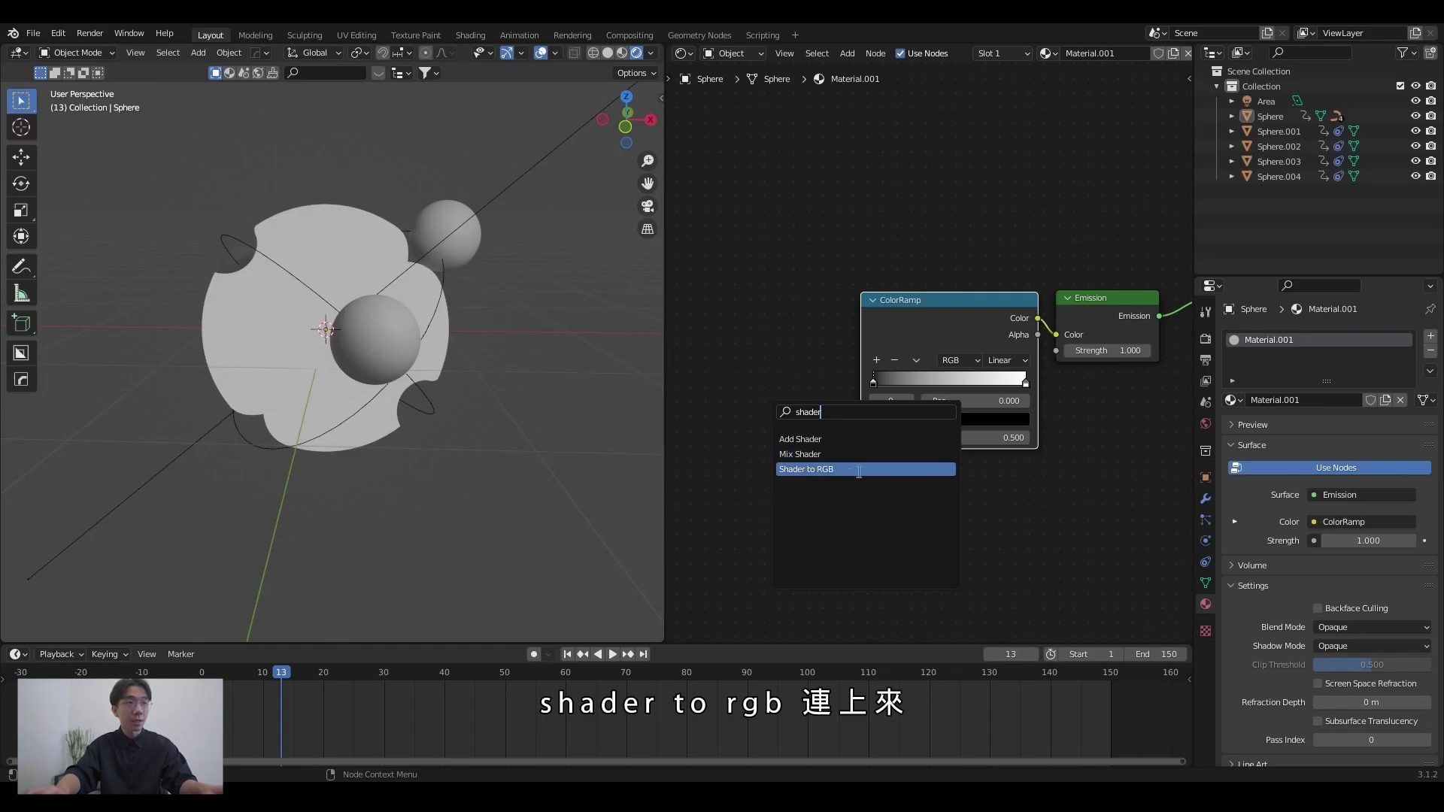
left_click(858, 470)
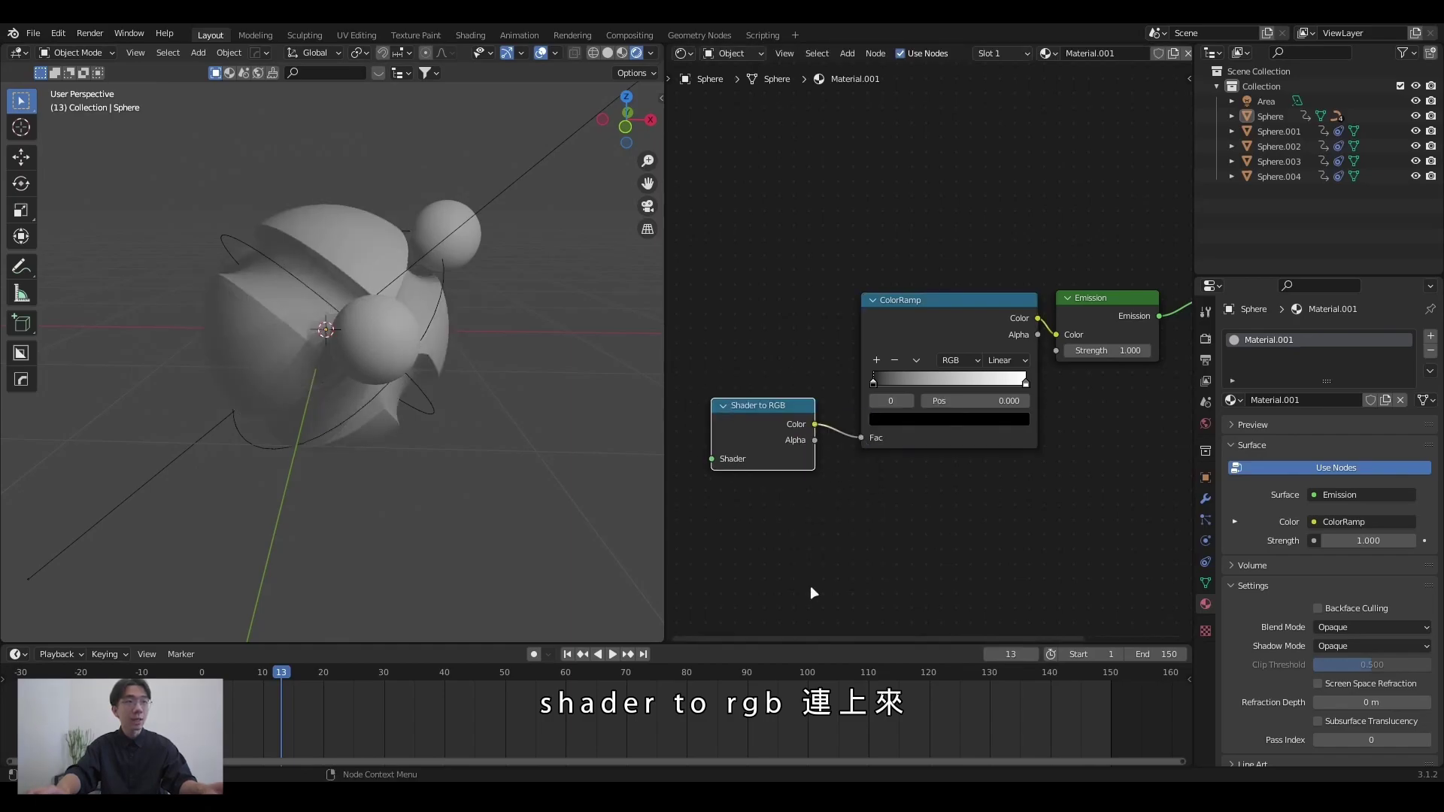
Place Shader to RGB before the ColorRamp and plug a Diffuse BSDF into it.
key("shift+a")
left_click(961, 487)
type("diff")
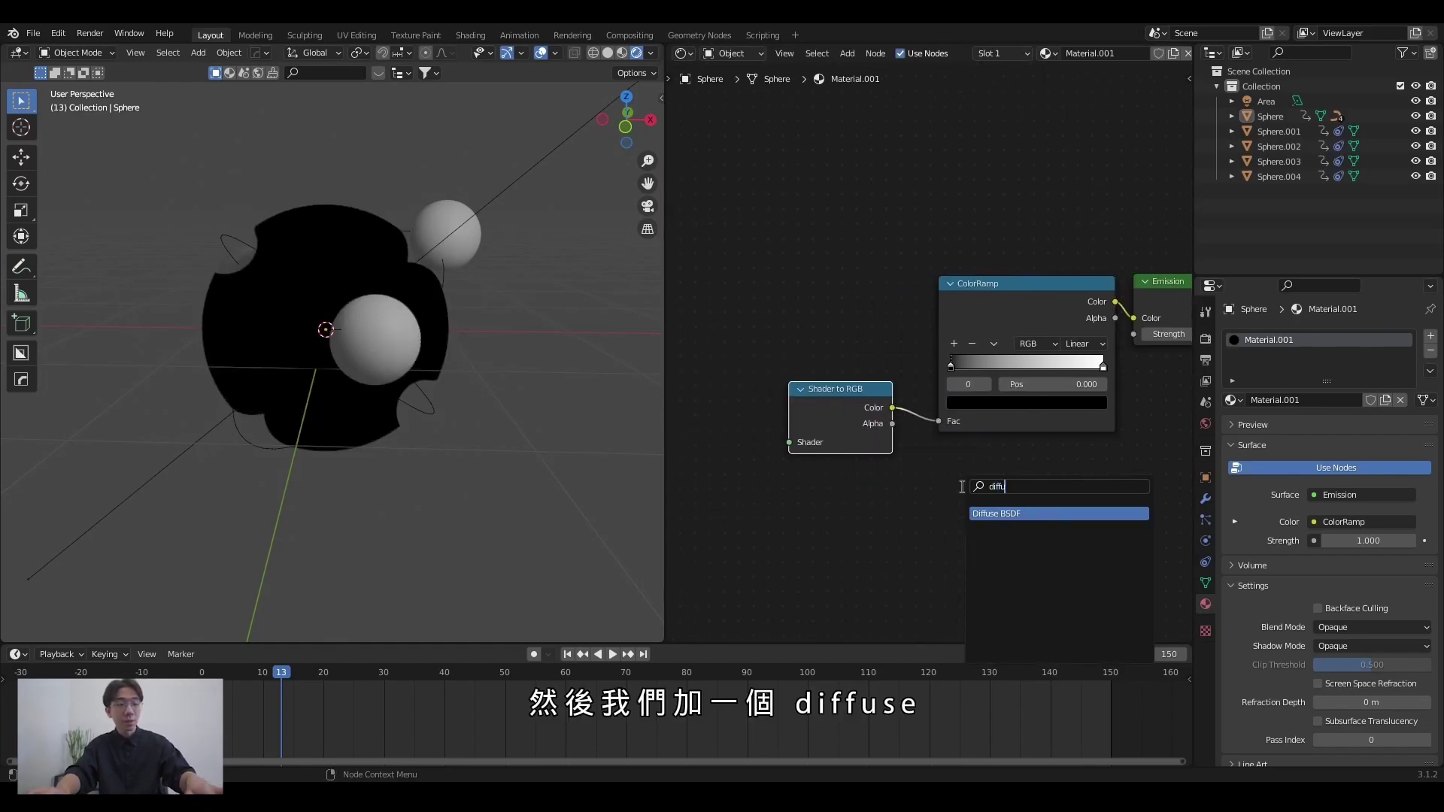
type("se")
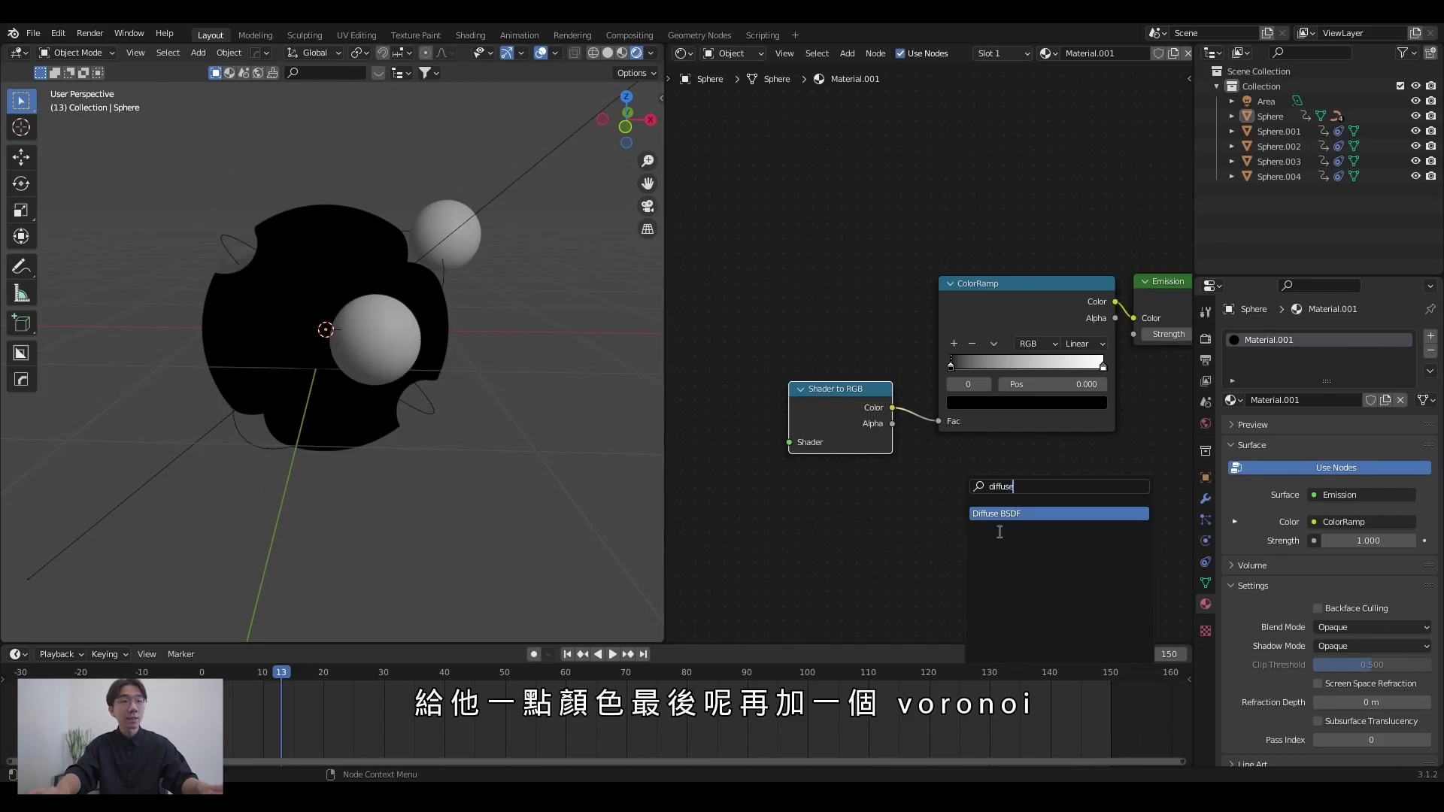
key("Return")
key("shift+a")
left_click(1092, 489)
type("vor")
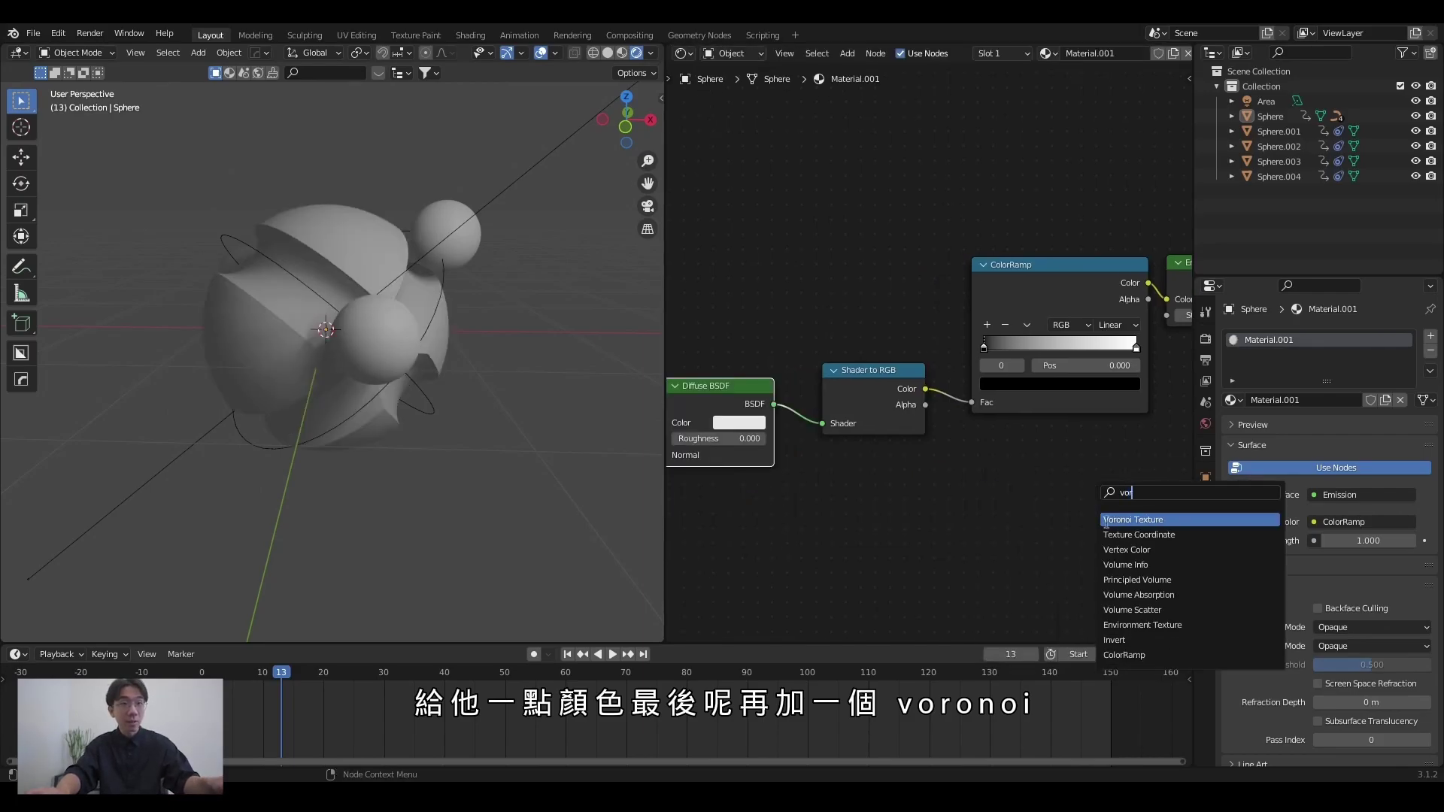
Drive the Diffuse colour with a scale-1000 Voronoi Texture and pull the ColorRamp stops together at 0.114.
key("Return")
left_click_drag(806, 372, 828, 388)
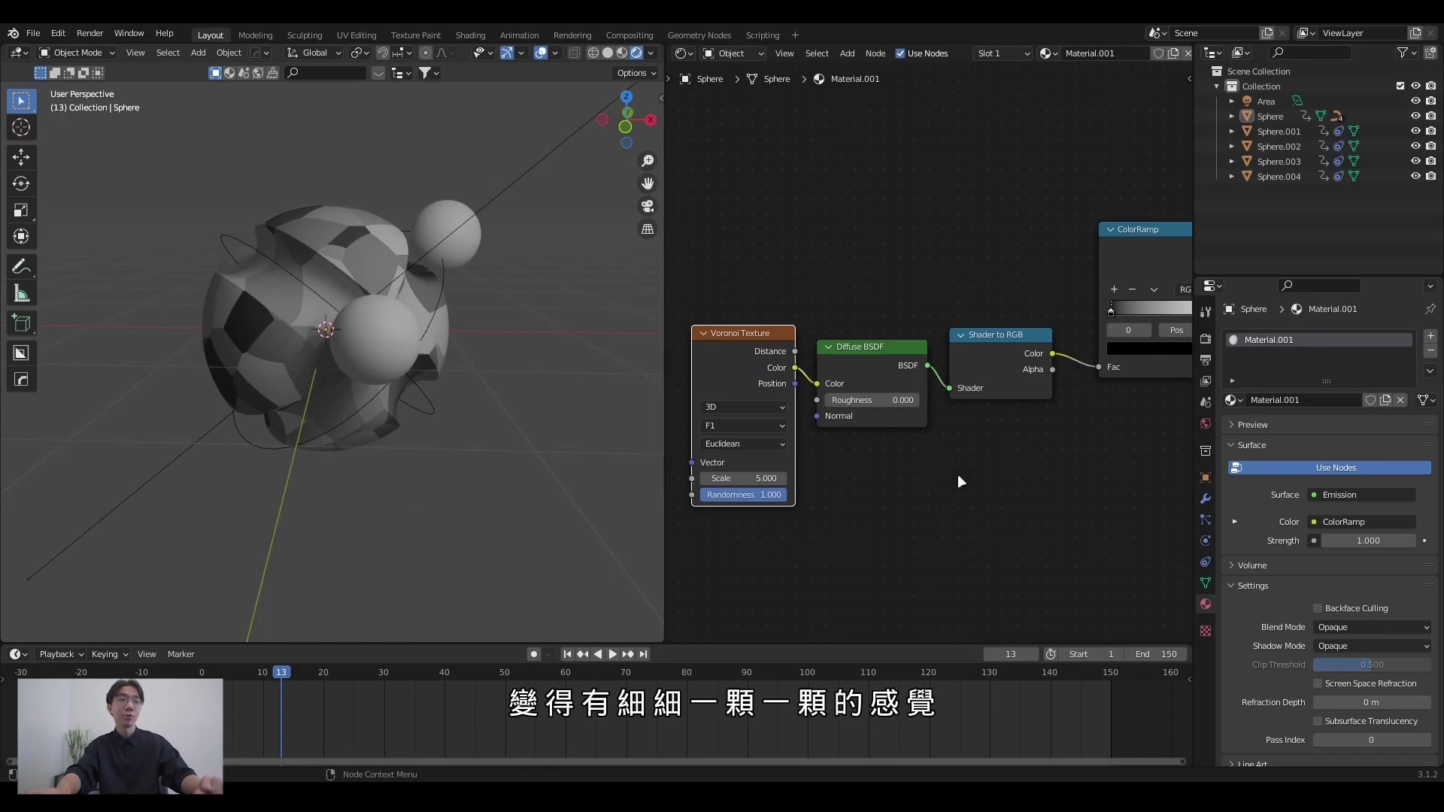
middle_click_drag(852, 495, 860, 467)
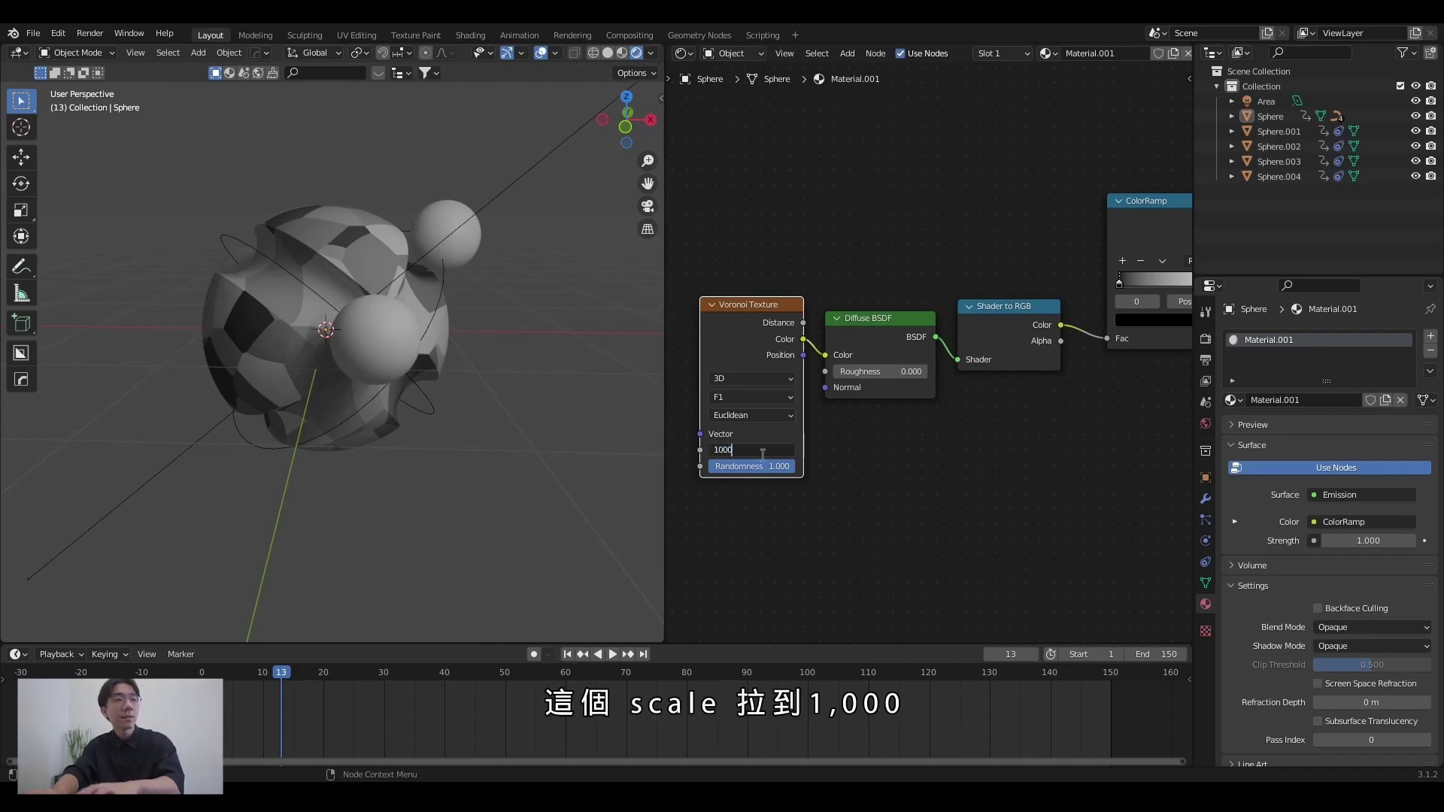
left_click_drag(880, 346, 841, 345)
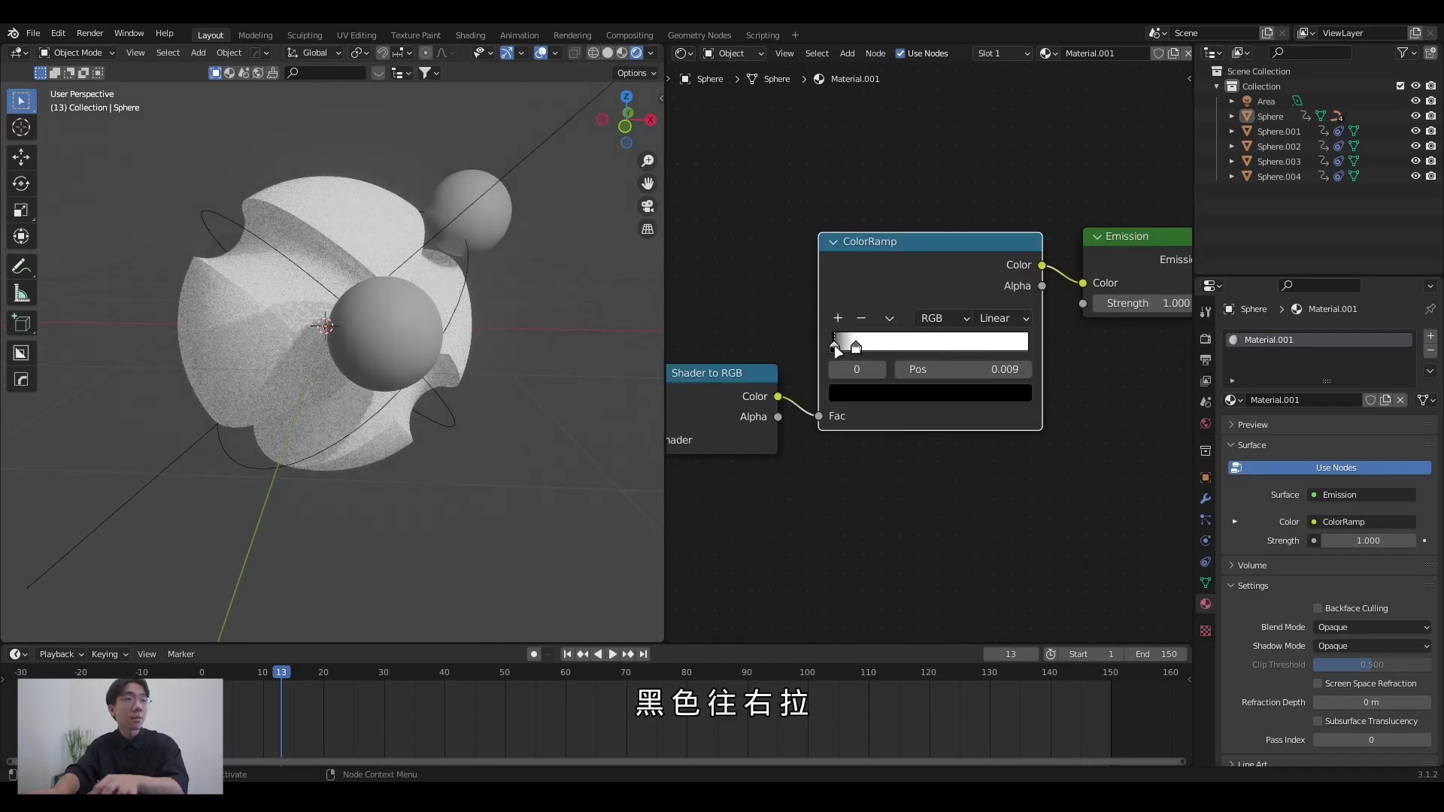
left_click(854, 348)
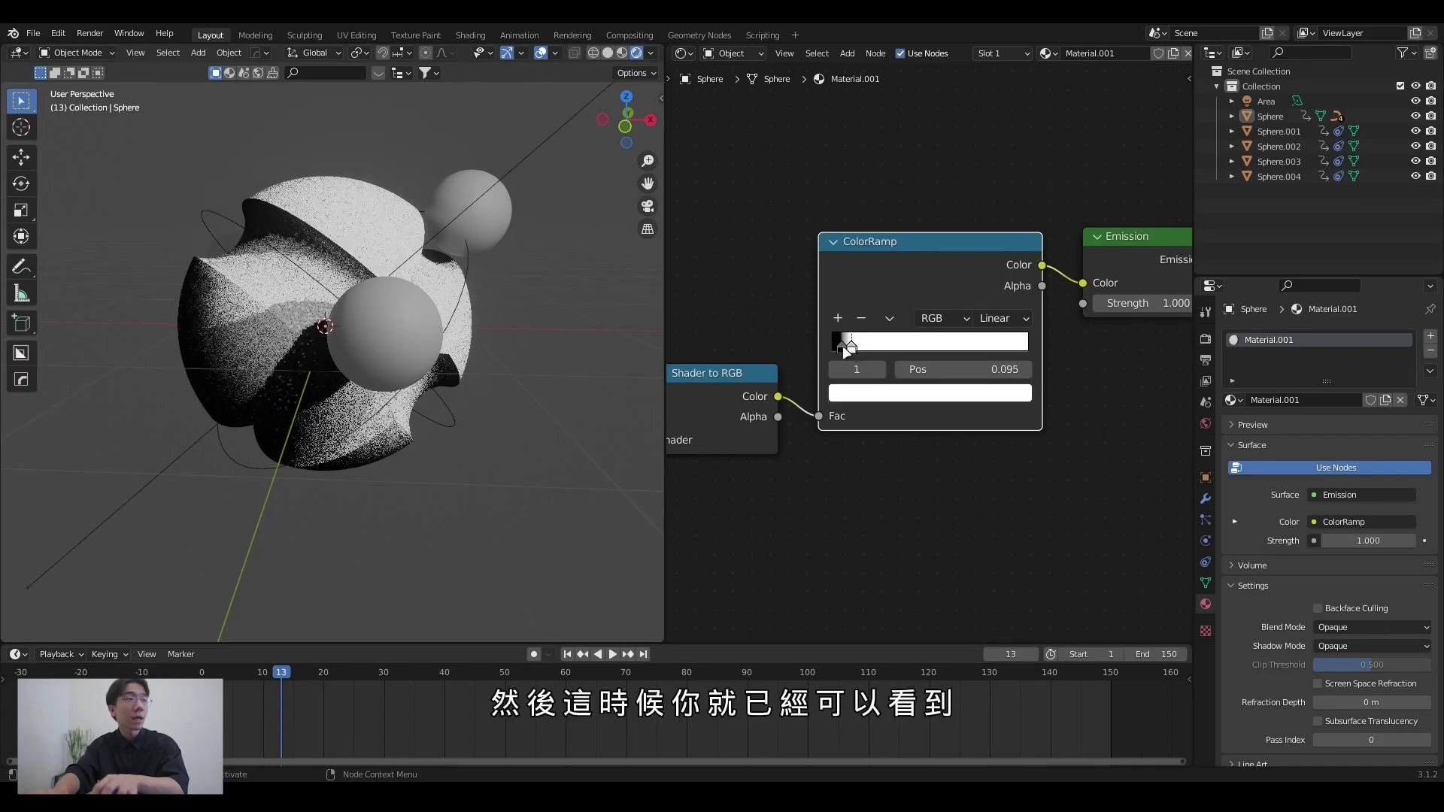
left_click_drag(847, 345, 855, 346)
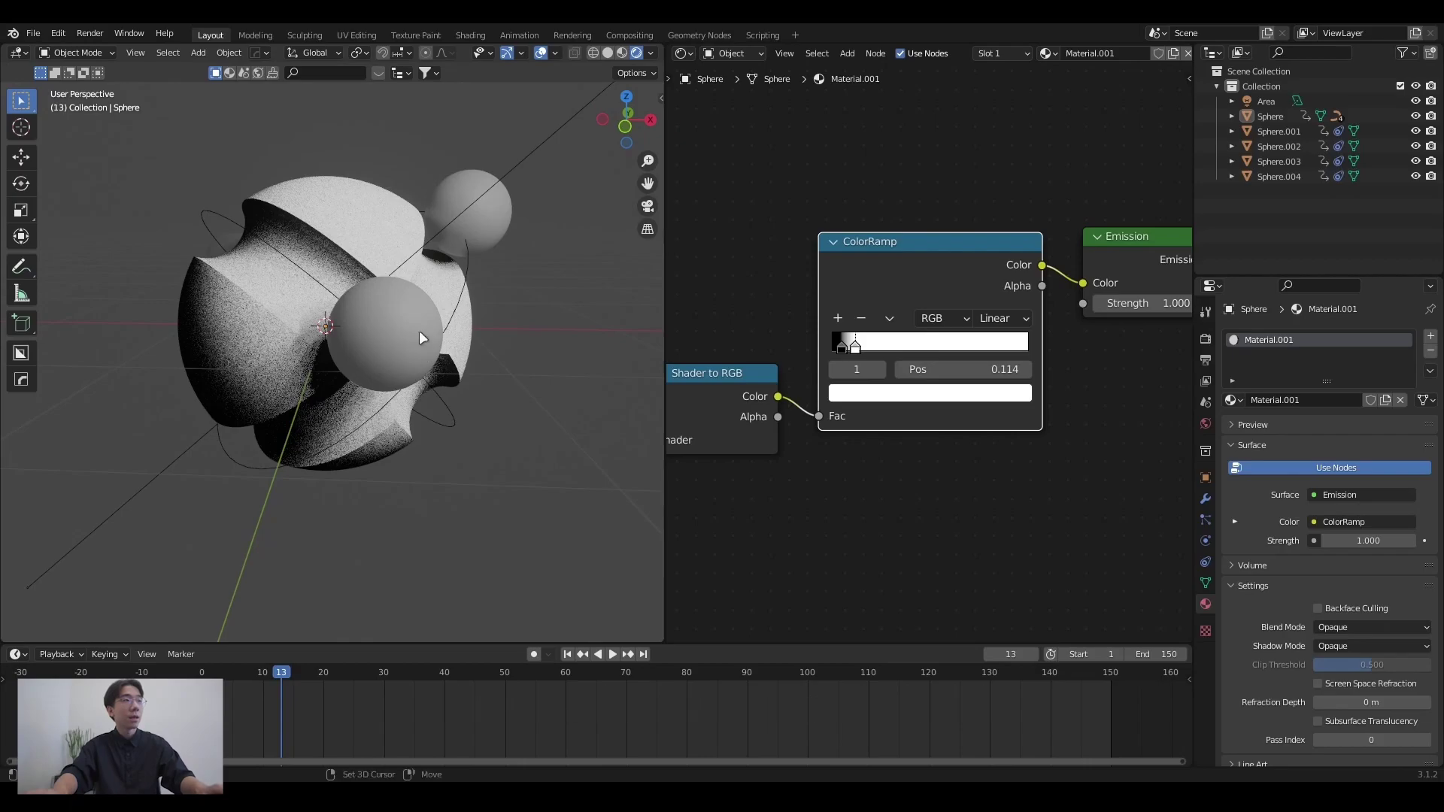
Preview the node graph full screen, zooming and panning across it.
key("ctrl+space")
scroll(877, 464, "up", 1)
scroll(940, 404, "up", 2)
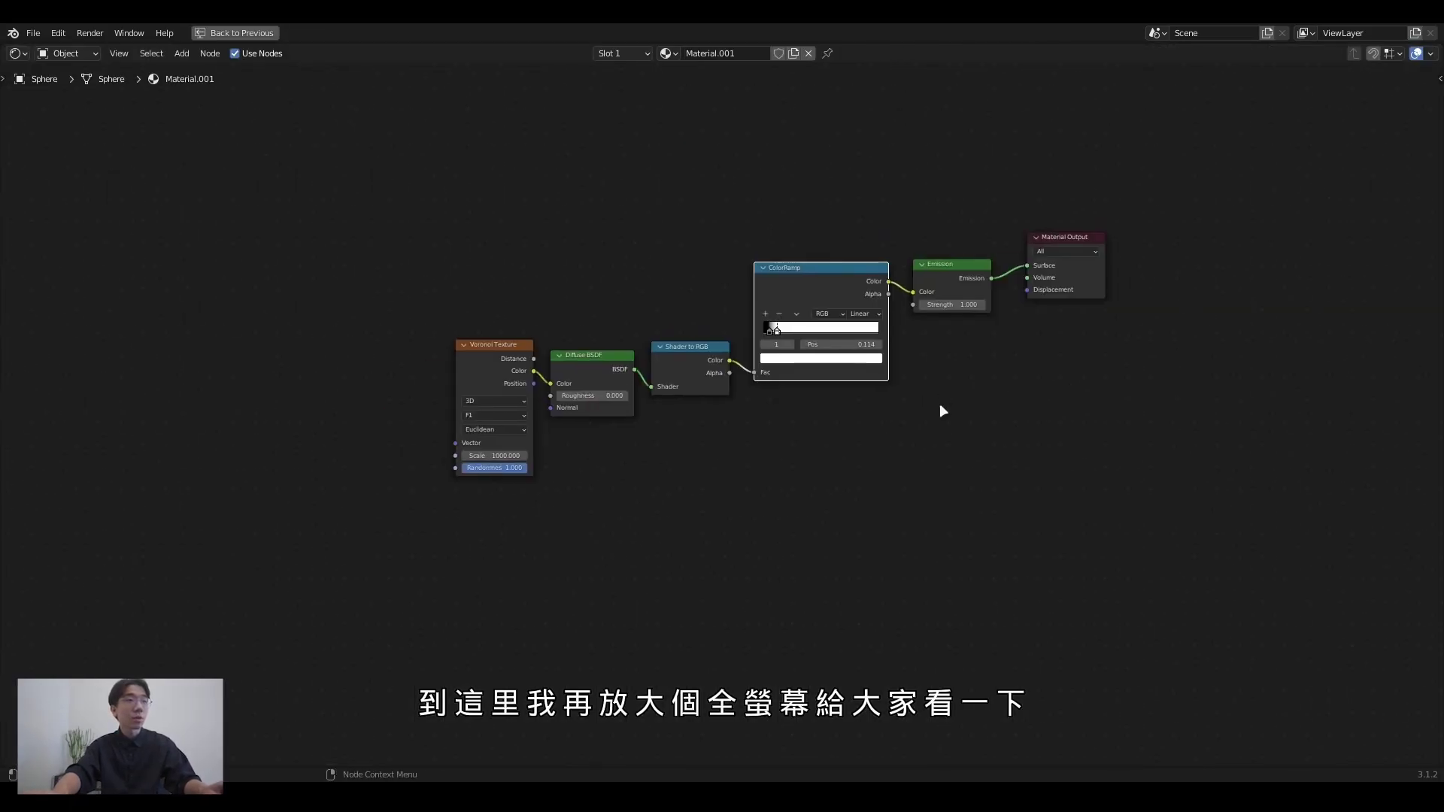
scroll(969, 381, "up", 3)
middle_click_drag(969, 382, 904, 461)
scroll(1104, 442, "up", 1)
Link the main Sphere's grainy material to the small orbiting balls and play the animation.
key("ctrl+space")
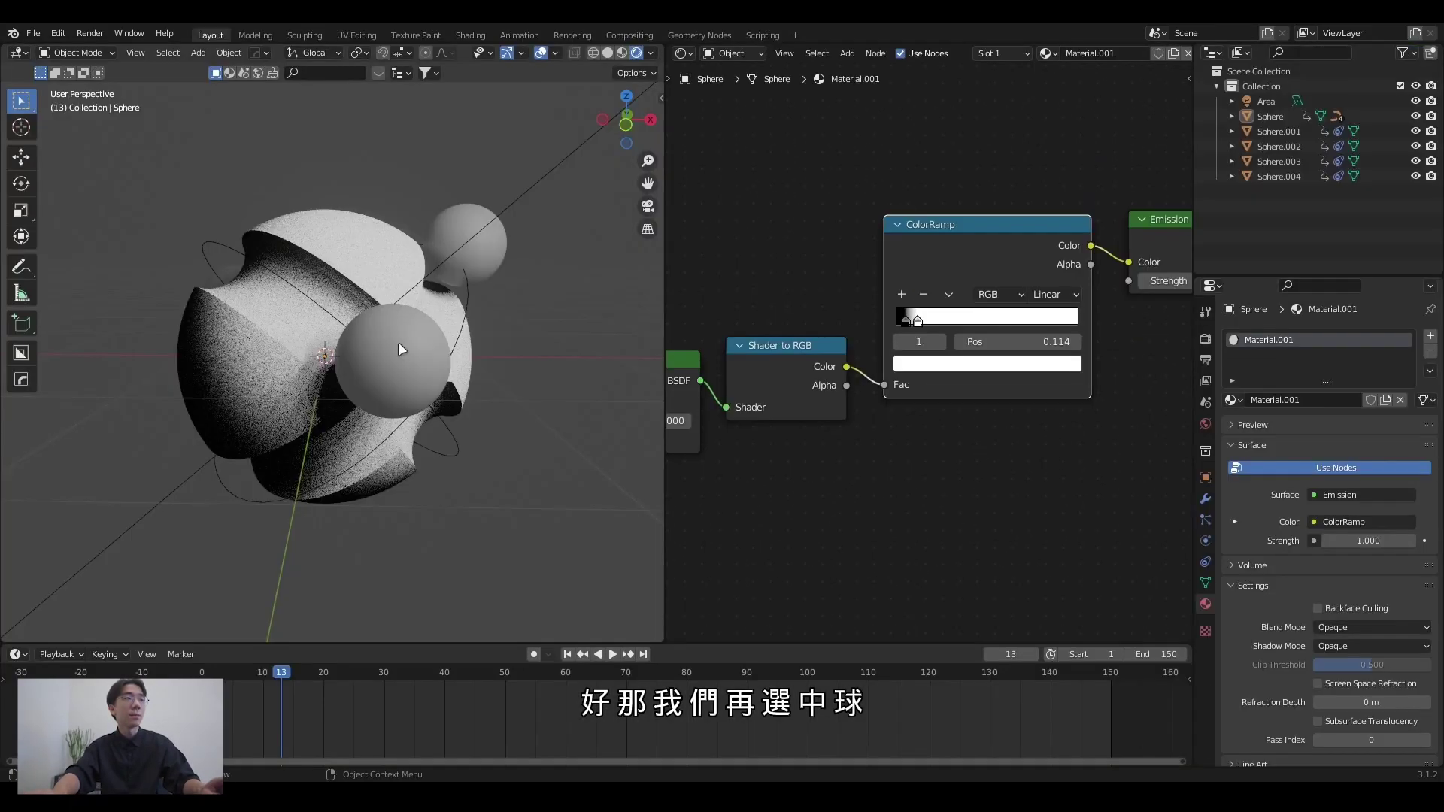
left_click(403, 340)
left_click(494, 248, "shift")
mouse_move(404, 344)
middle_mouse_down()
mouse_move(493, 249)
mouse_move(535, 390)
middle_mouse_up()
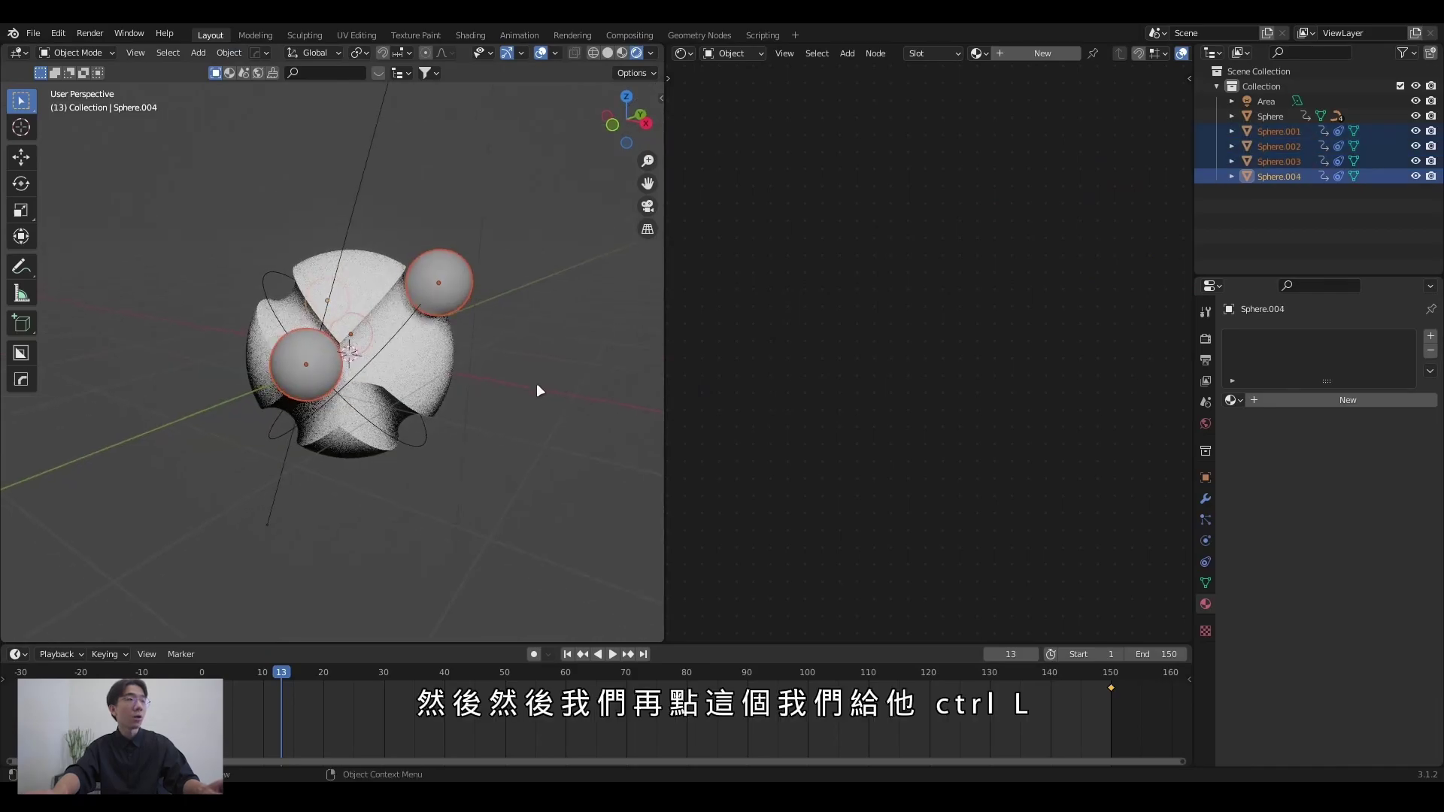
left_click(435, 353, "shift")
middle_click_drag(440, 387, 486, 382)
key("ctrl+l")
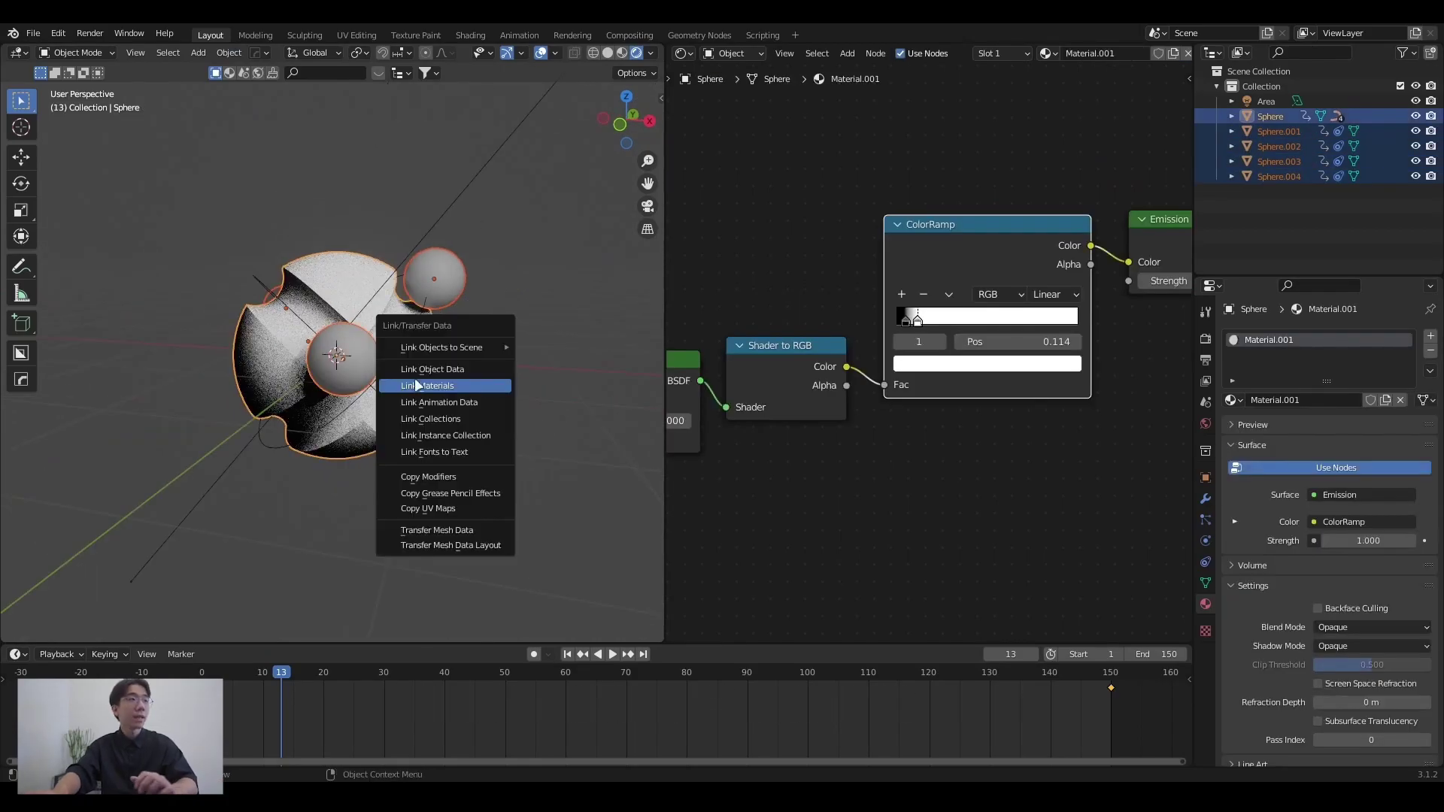
left_click(439, 384)
left_click(510, 396)
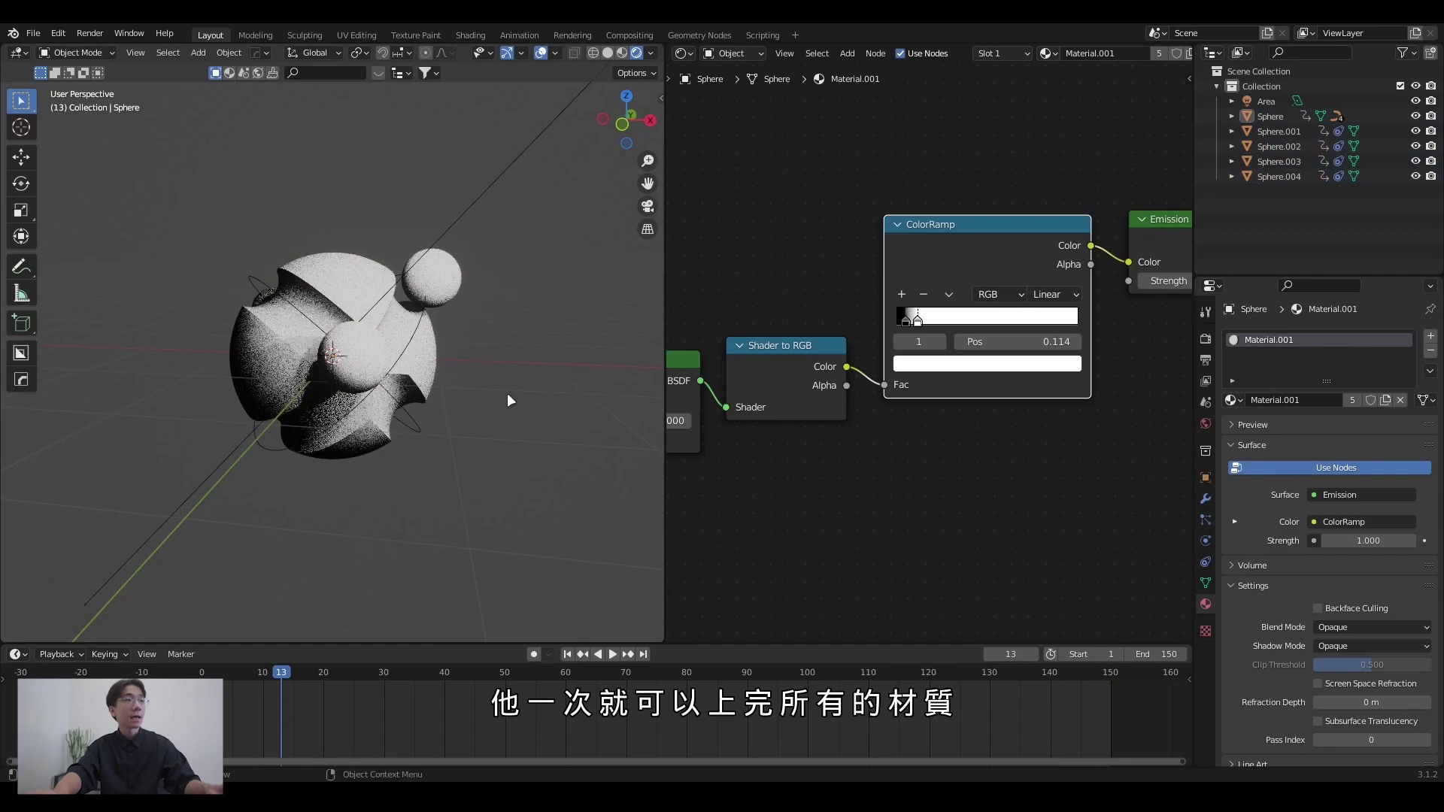
key("space")
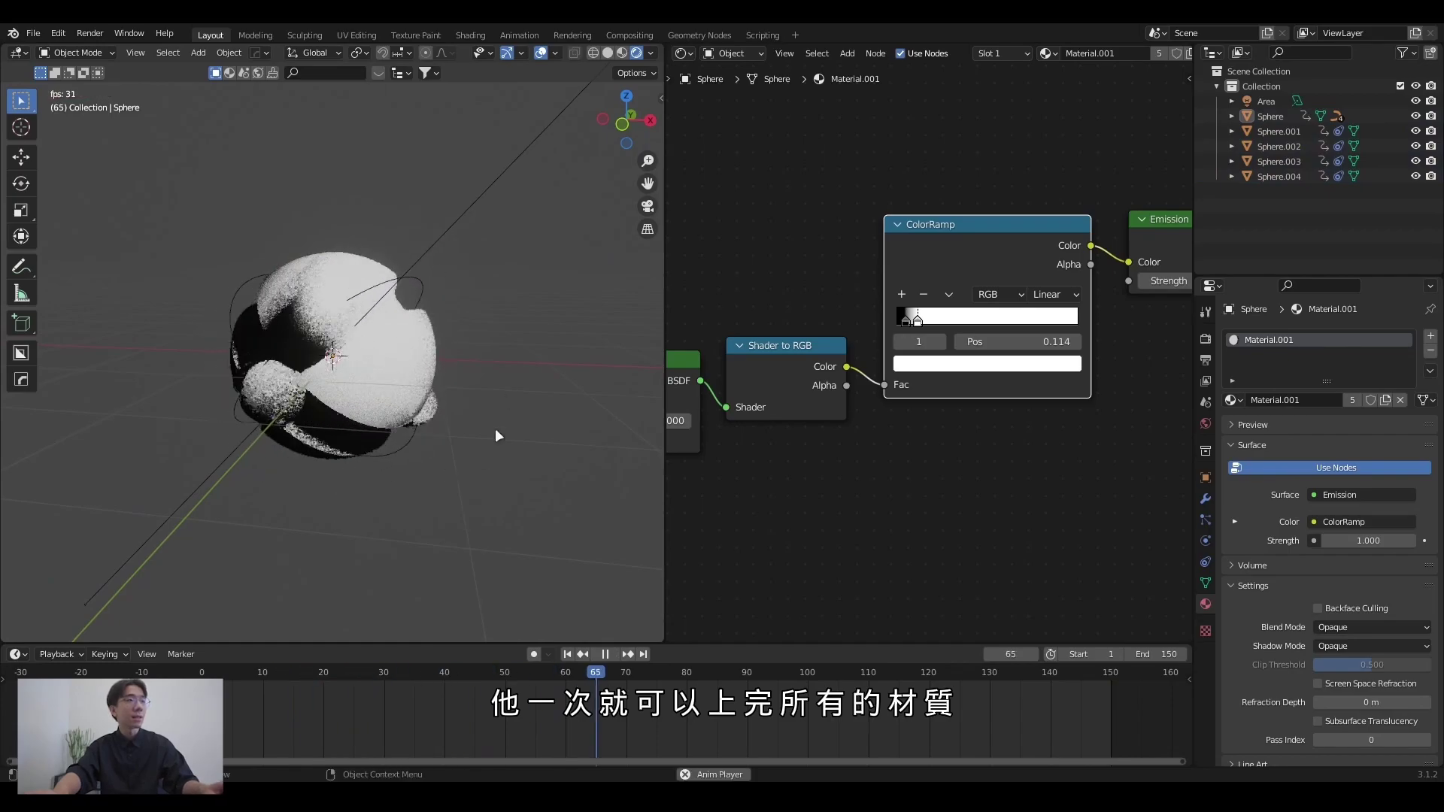
left_click_drag(665, 327, 795, 324)
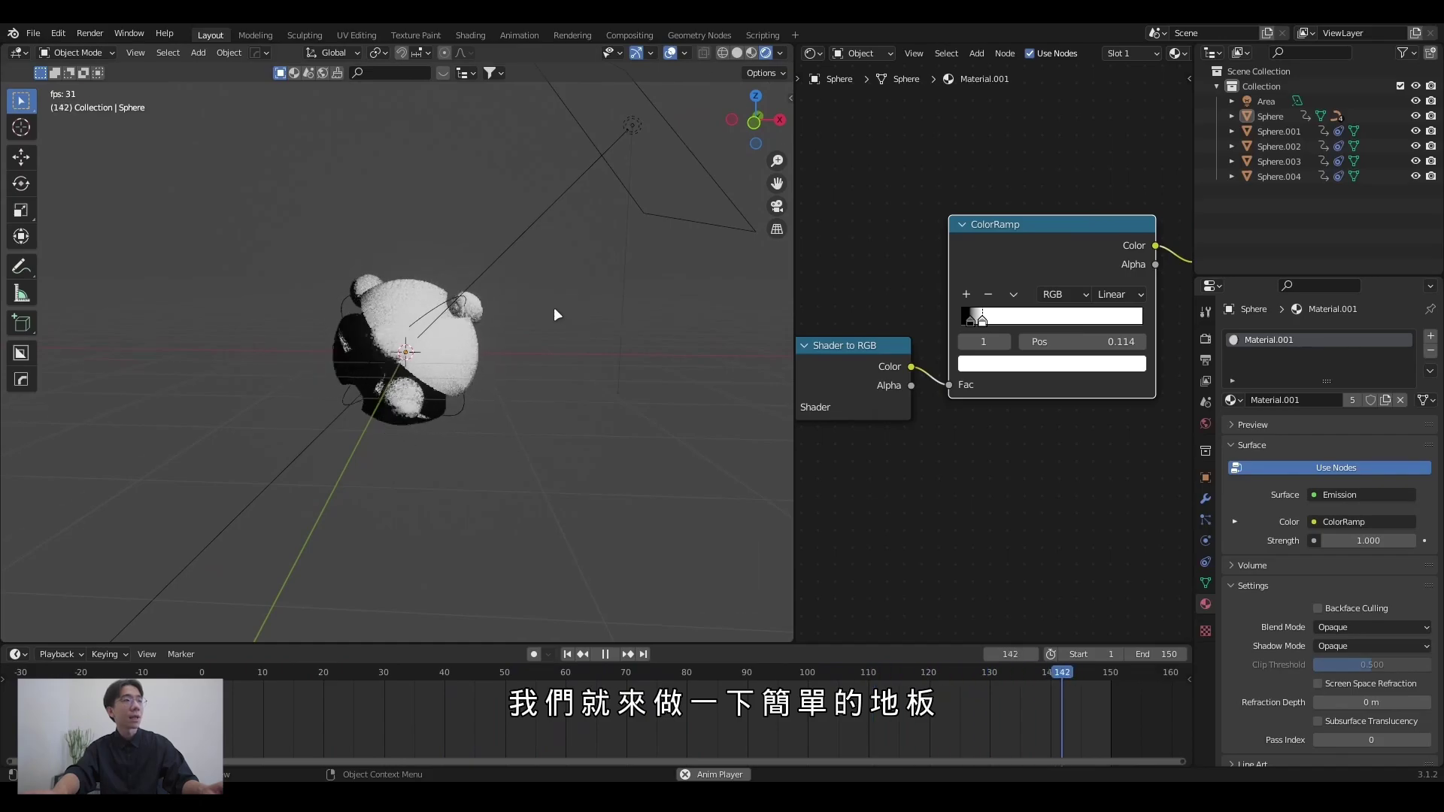
Stop playback and add a scaled-up plane as the floor.
key("space")
key("shift+a")
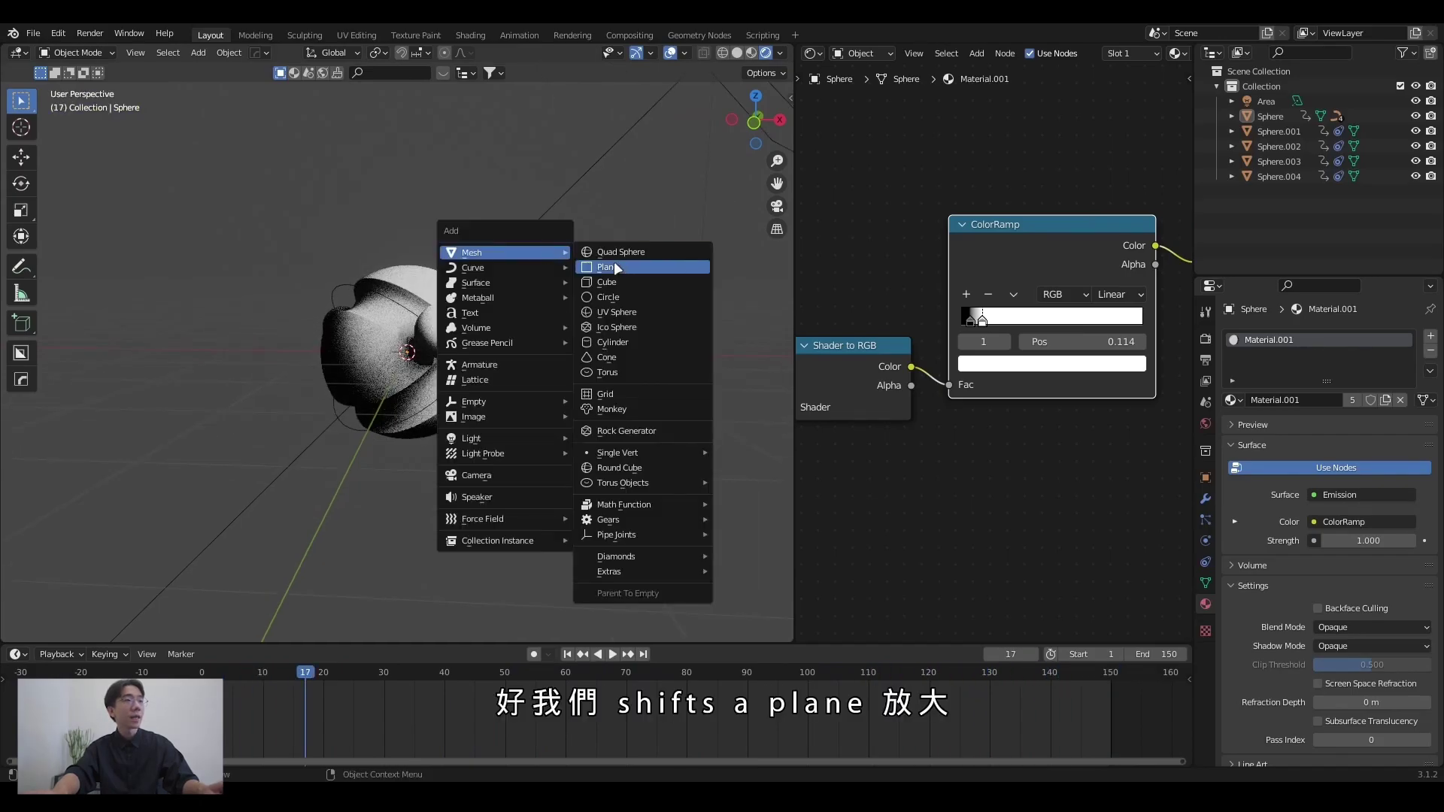
left_click(616, 268)
key("s")
left_click(140, 366)
mouse_move(140, 365)
middle_mouse_down()
mouse_move(308, 427)
mouse_move(426, 406)
middle_mouse_up()
Extrude the plane's back edge about 7 m up and apply its rotation and scale.
key("Tab")
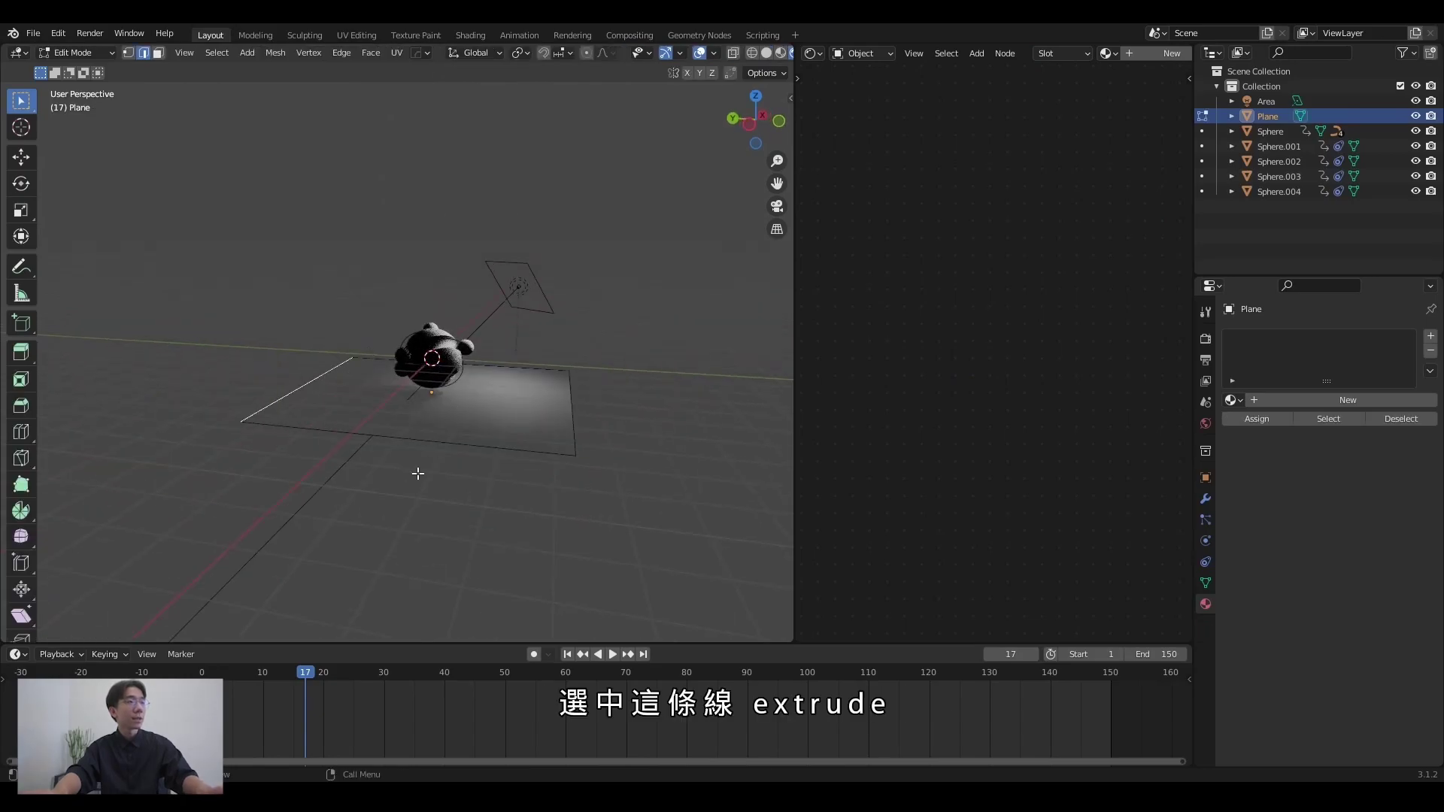
left_click(417, 270)
key("Tab")
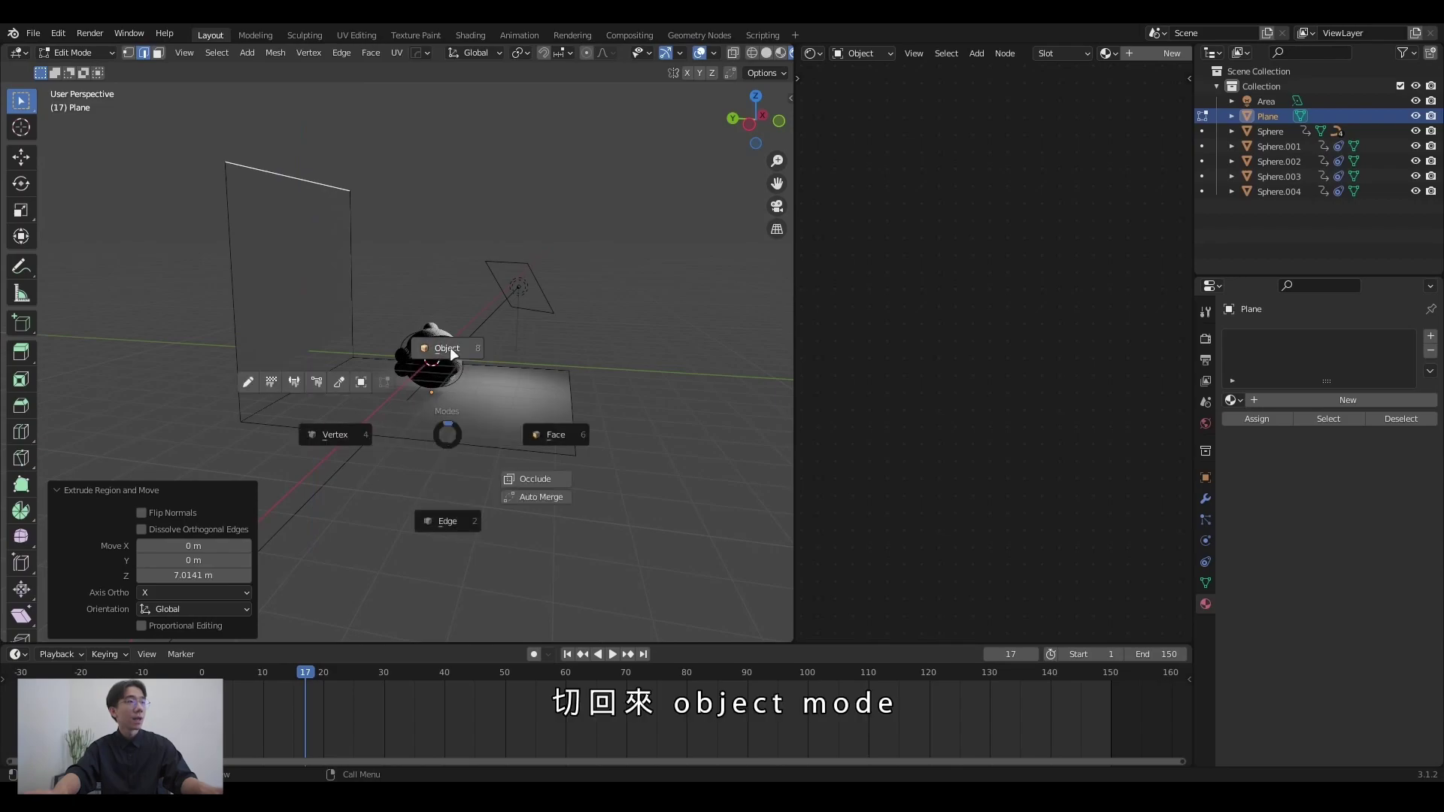
left_click(449, 350)
key("ctrl+a")
left_click(525, 338)
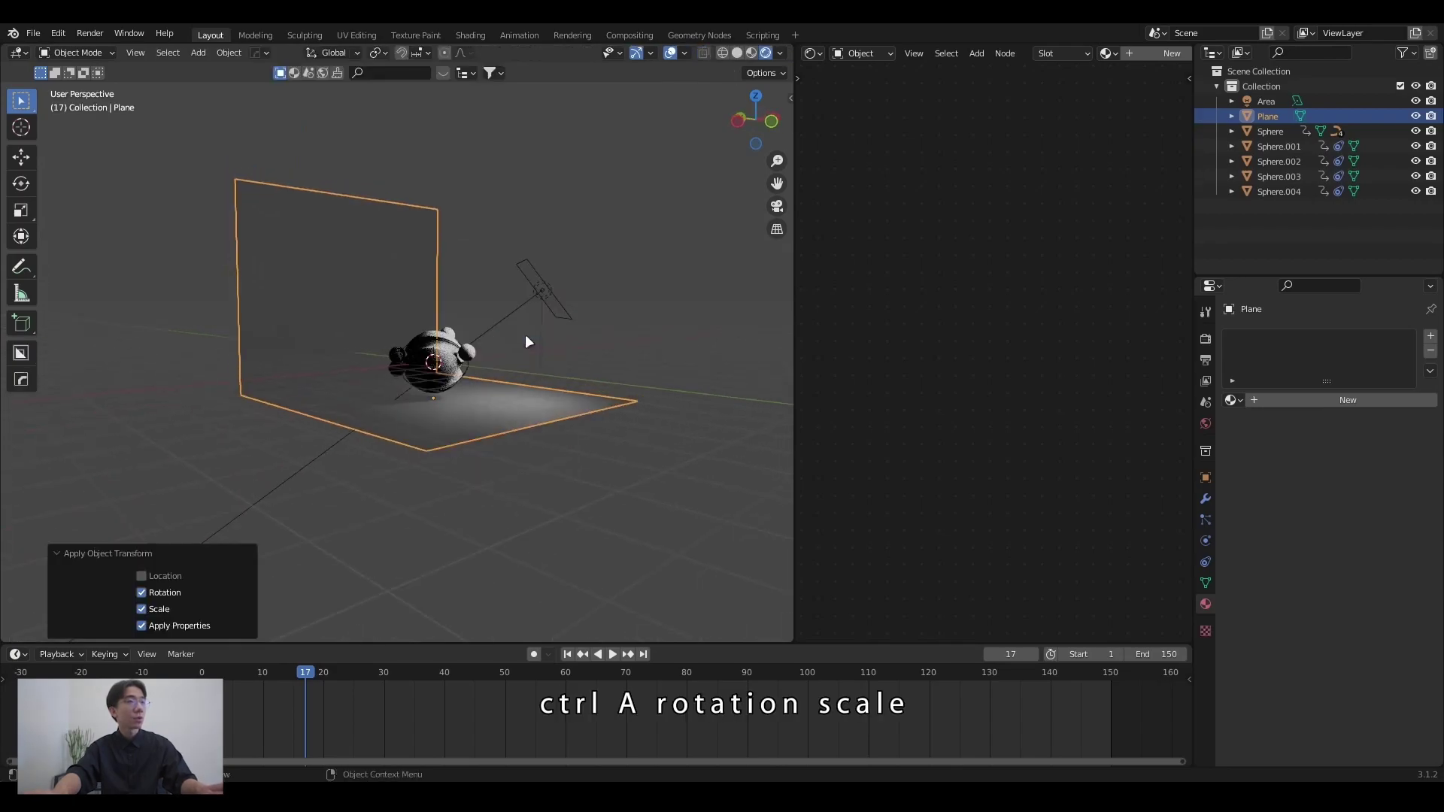
Bevel the floor-wall edge into a rounded curve.
scroll(452, 391, "up", 2)
scroll(474, 391, "up", 4)
key("Tab")
left_click(461, 258)
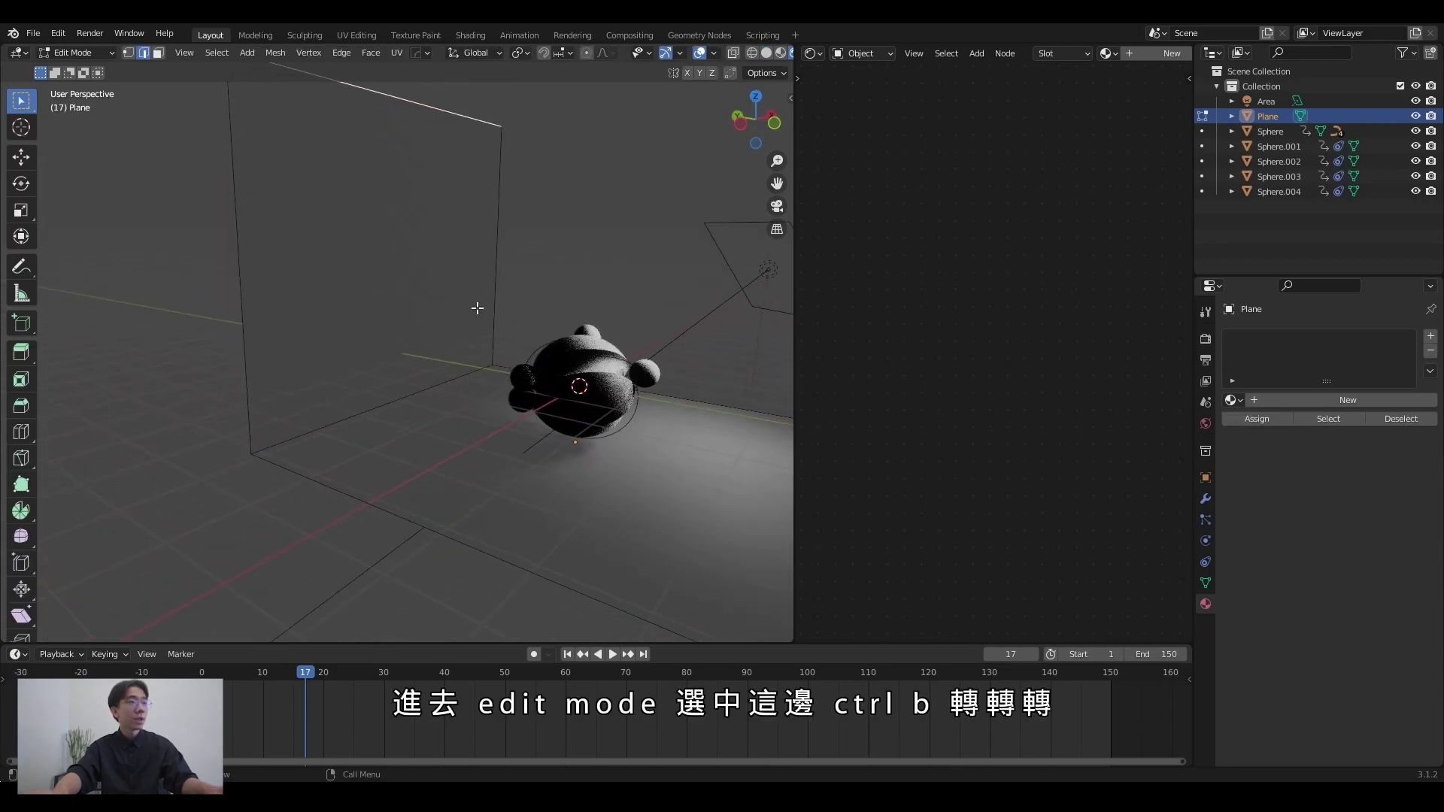
left_click(436, 391)
key("ctrl+b")
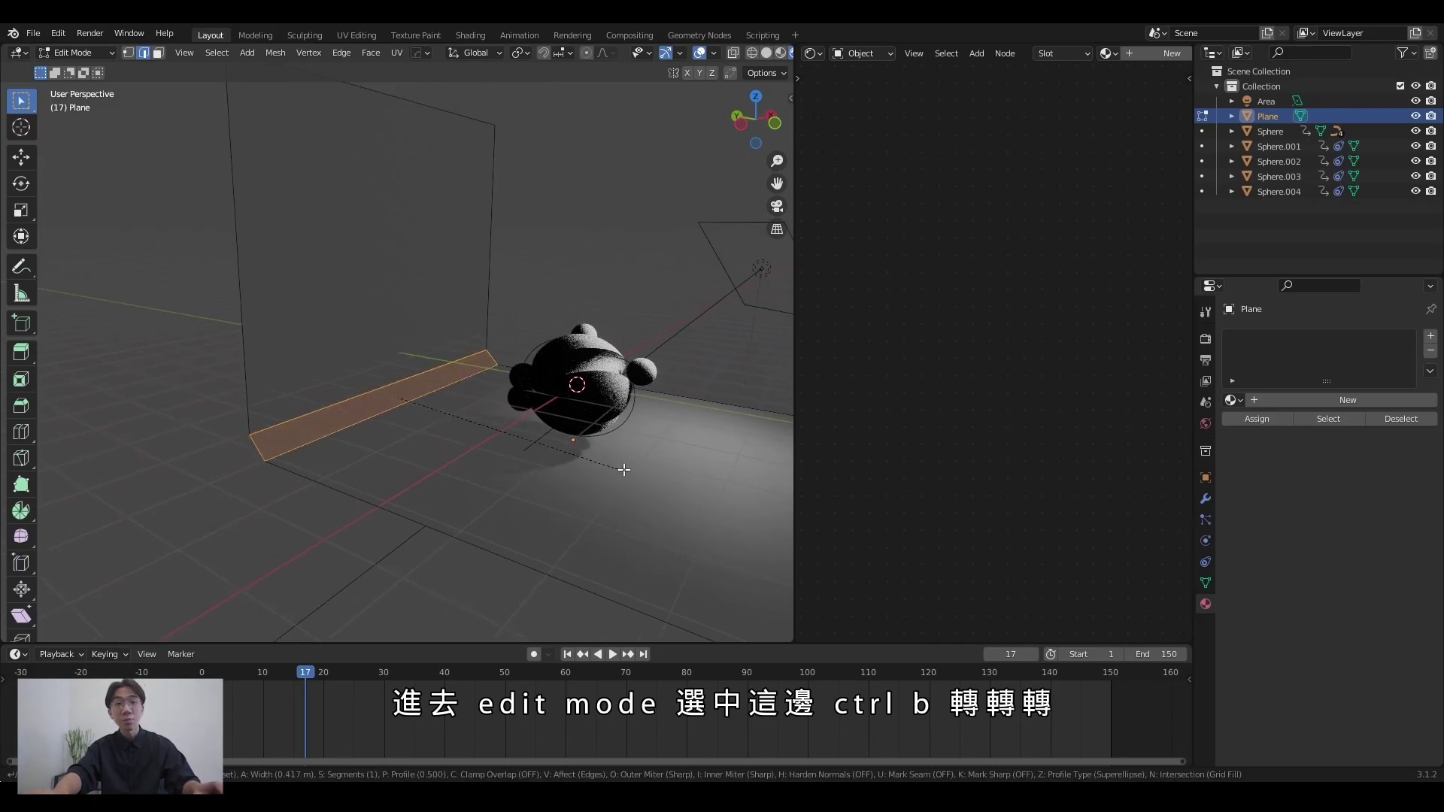
scroll(647, 479, "up", 11)
left_click(661, 480)
key("Tab")
scroll(611, 288, "down", 3)
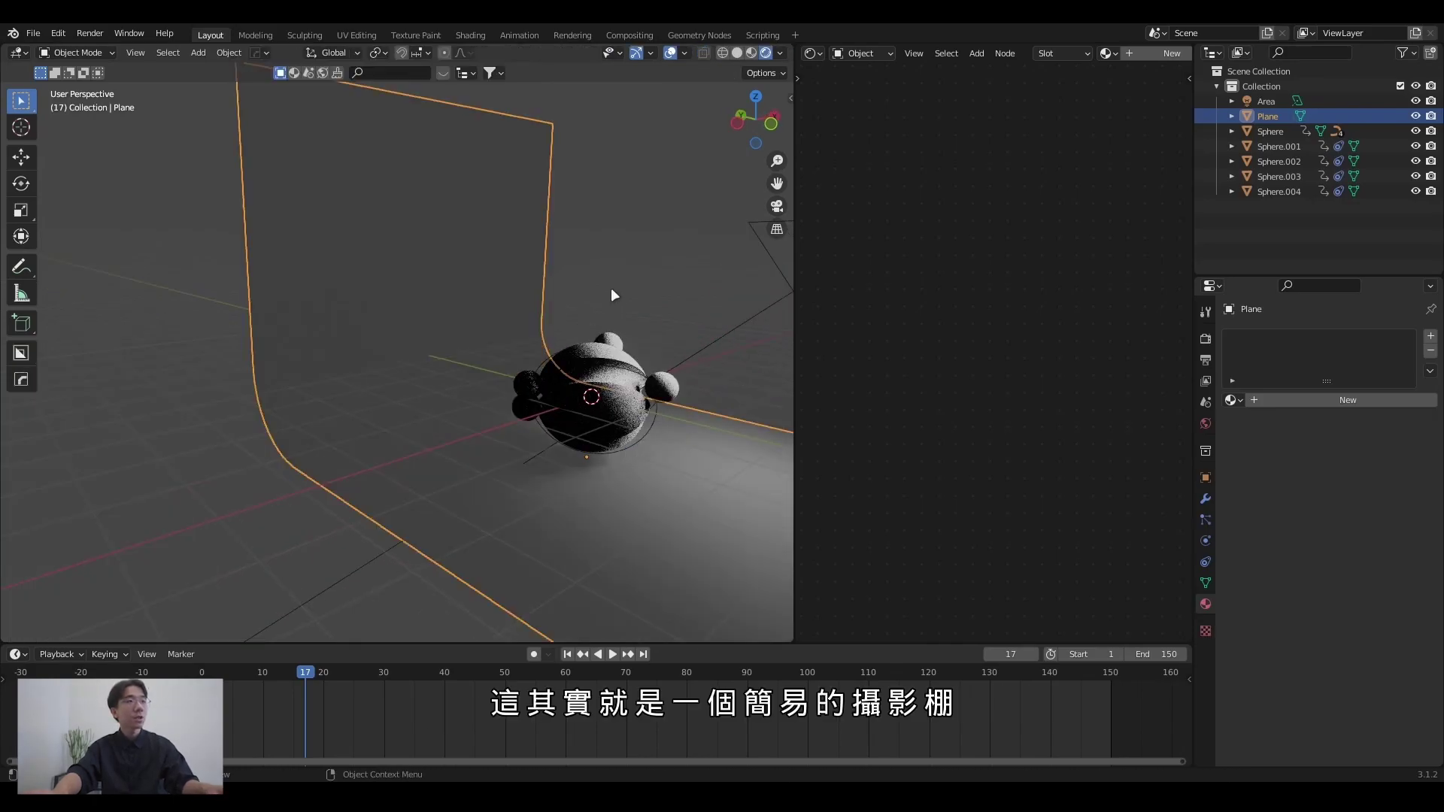
right_click(603, 369)
key("Escape")
Link the main Sphere's material to the backdrop, then select the backdrop plane.
middle_click_drag(604, 369, 561, 381)
scroll(564, 382, "up", 3)
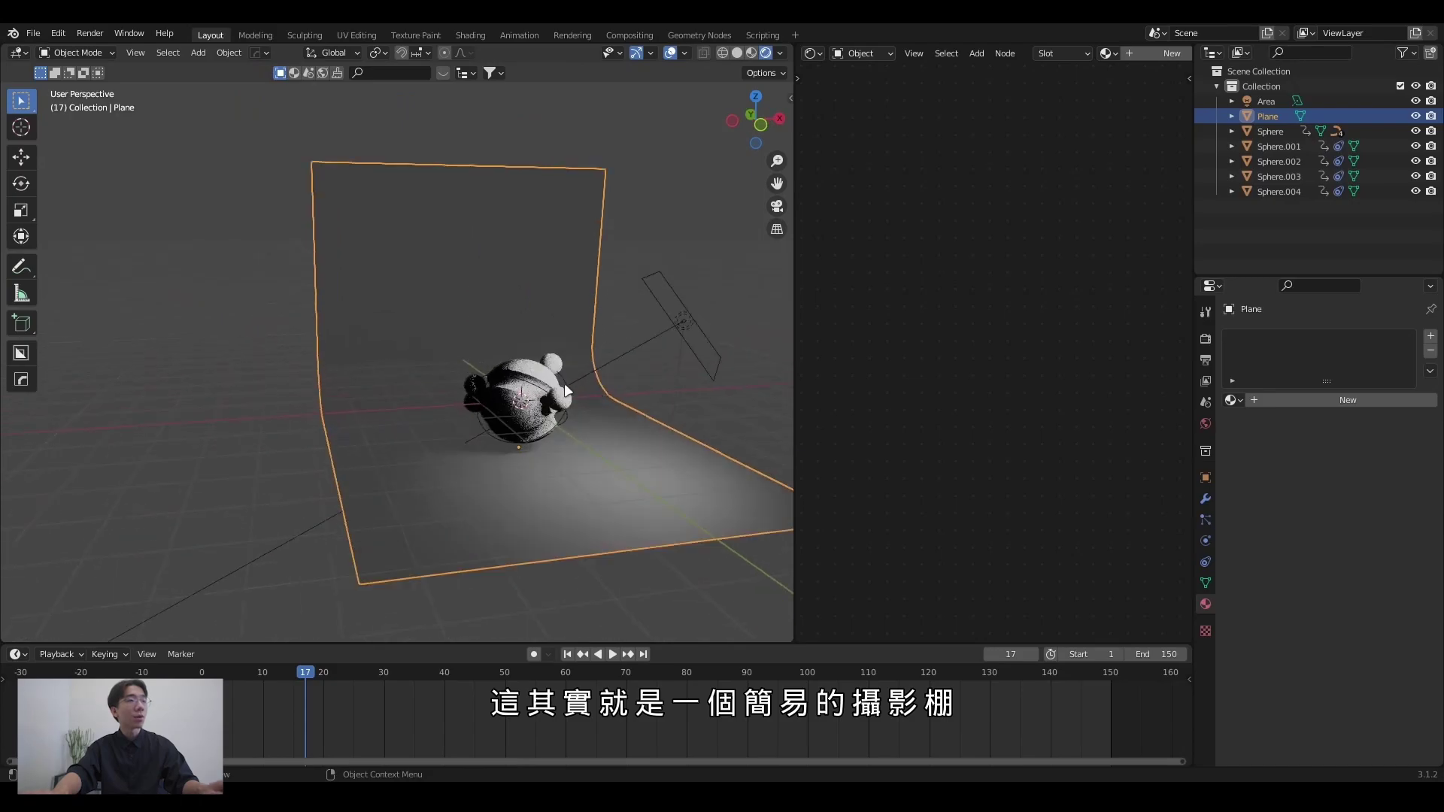
scroll(565, 383, "up", 5)
left_click(383, 328, "shift")
key("ctrl+l")
left_click(384, 328)
scroll(383, 328, "down", 3)
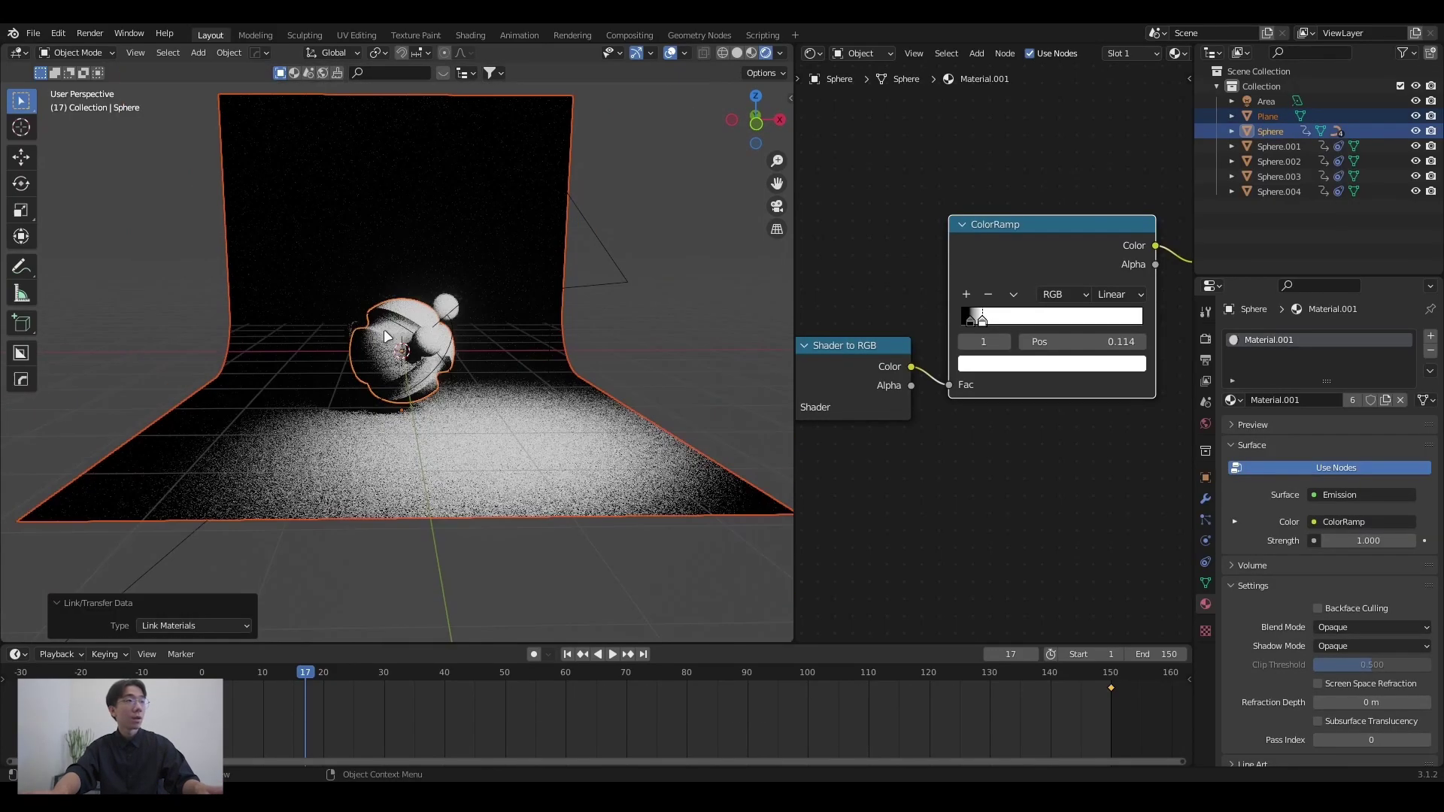
left_click(638, 349)
mouse_move(638, 349)
middle_mouse_down()
mouse_move(611, 363)
mouse_move(537, 347)
mouse_move(571, 362)
middle_mouse_up()
scroll(615, 373, "up", 4)
scroll(558, 359, "down", 3)
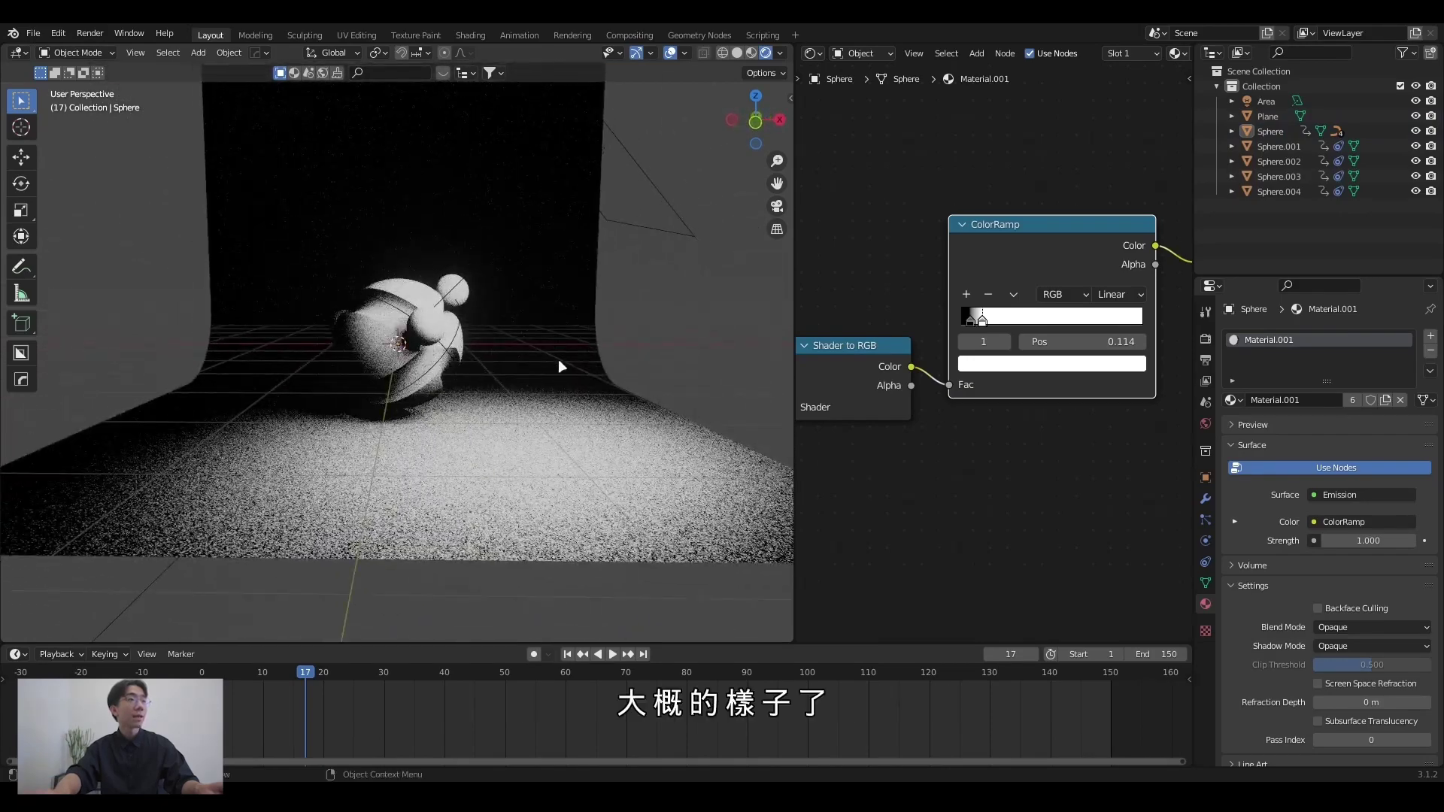
scroll(526, 435, "down", 3)
left_click(638, 336)
scroll(638, 336, "up", 5)
Add a camera and align it to the front view.
key("shift+a")
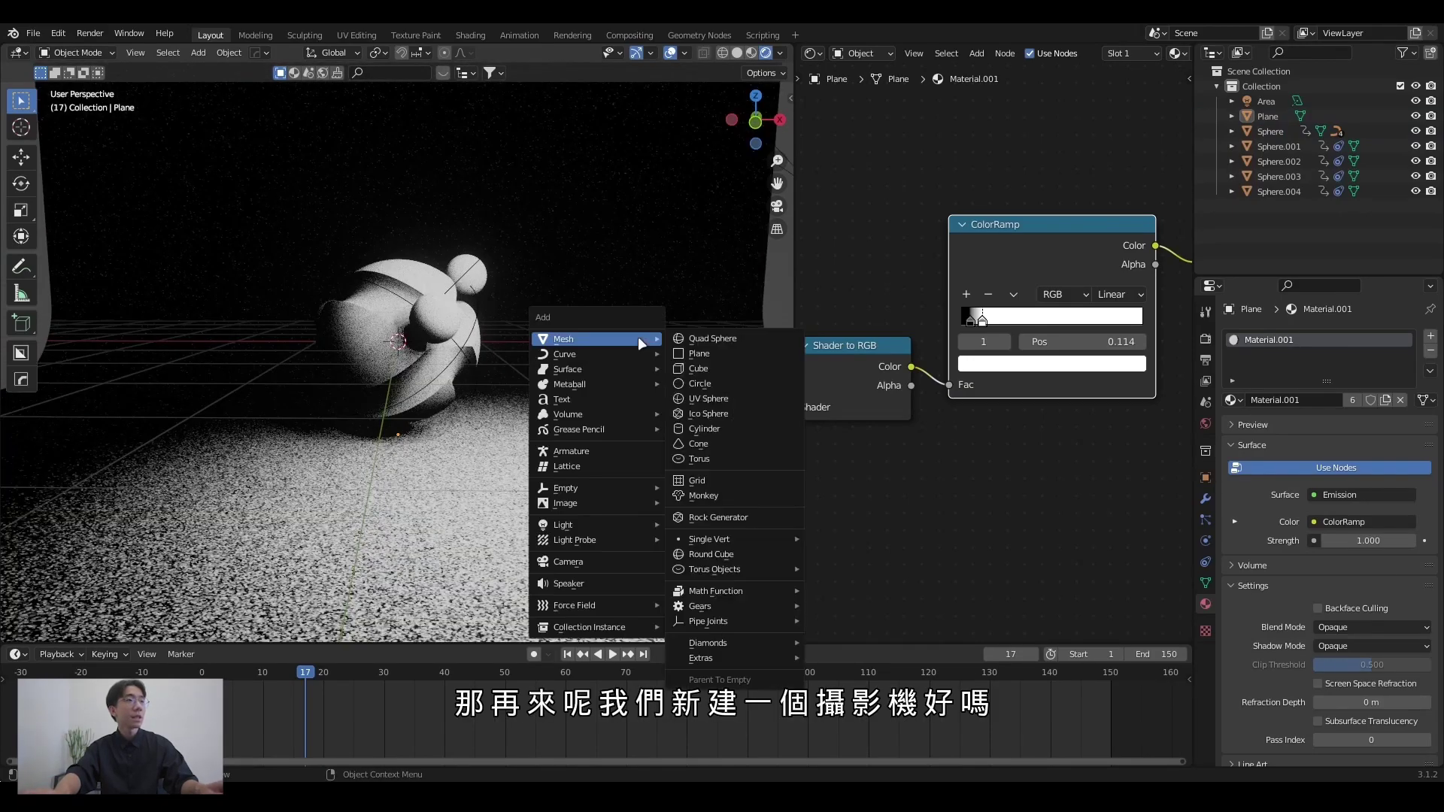
left_click(594, 559)
key("KP_1")
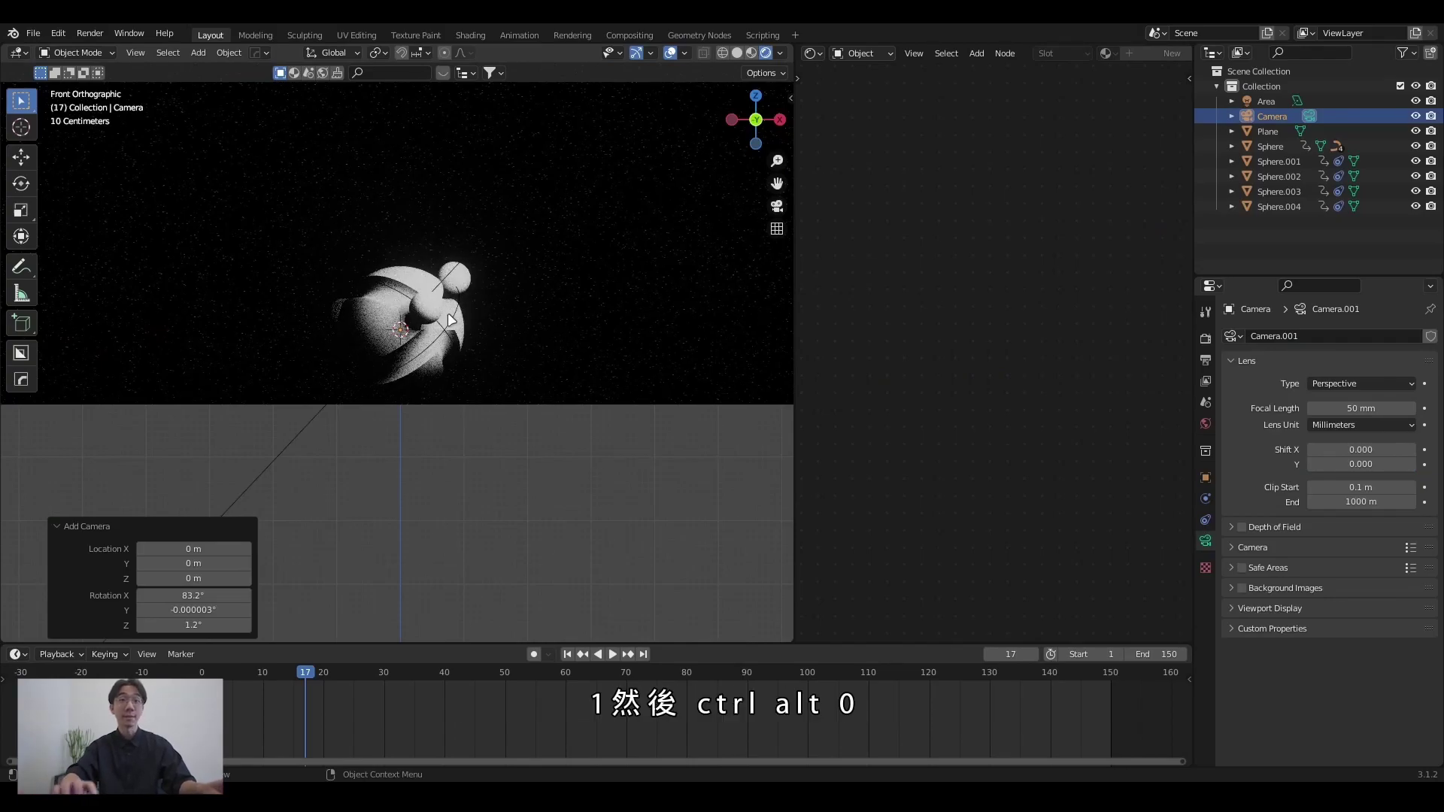
key("ctrl+alt+KP_0")
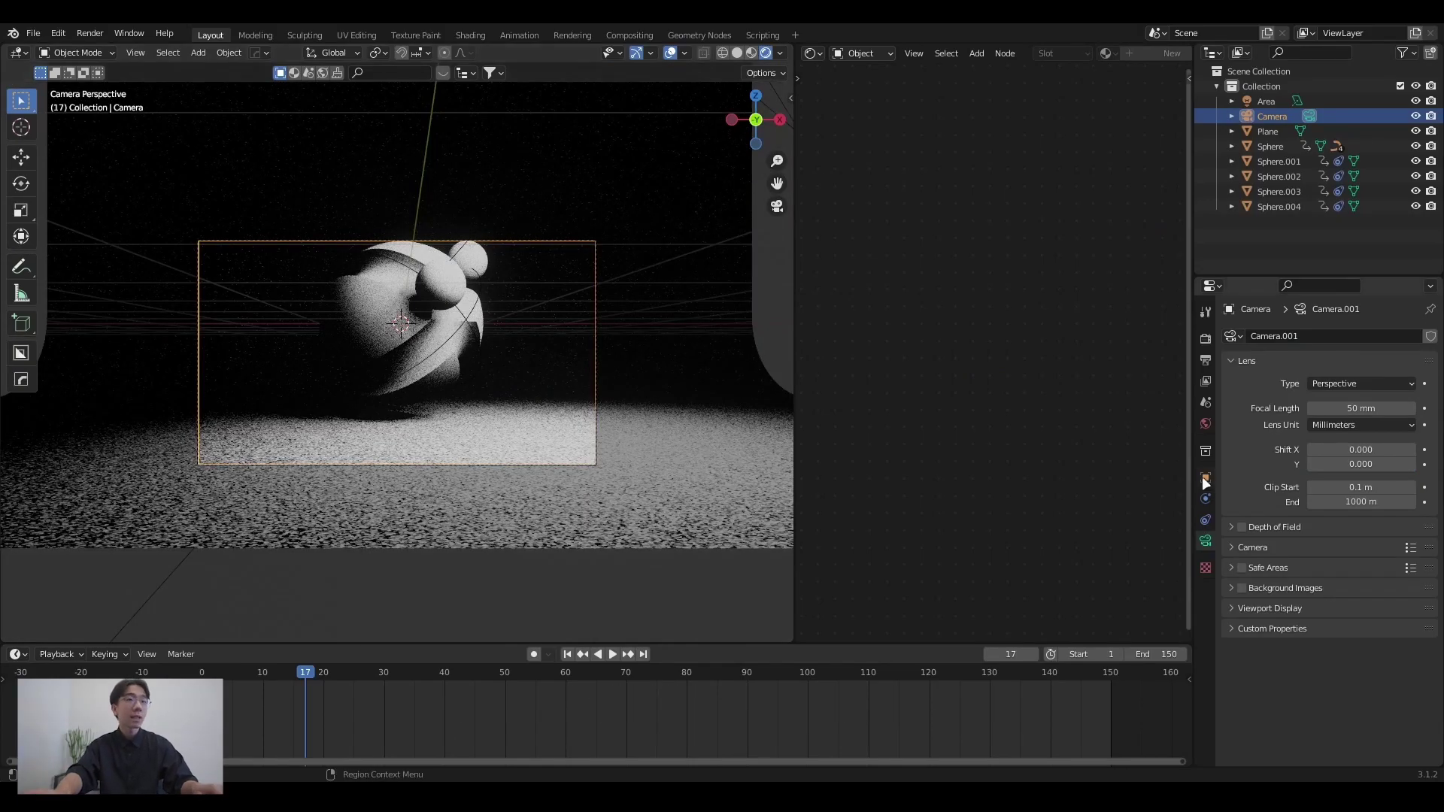
Set the camera's Location X to 0 m and play the animation through it.
left_click(1205, 478)
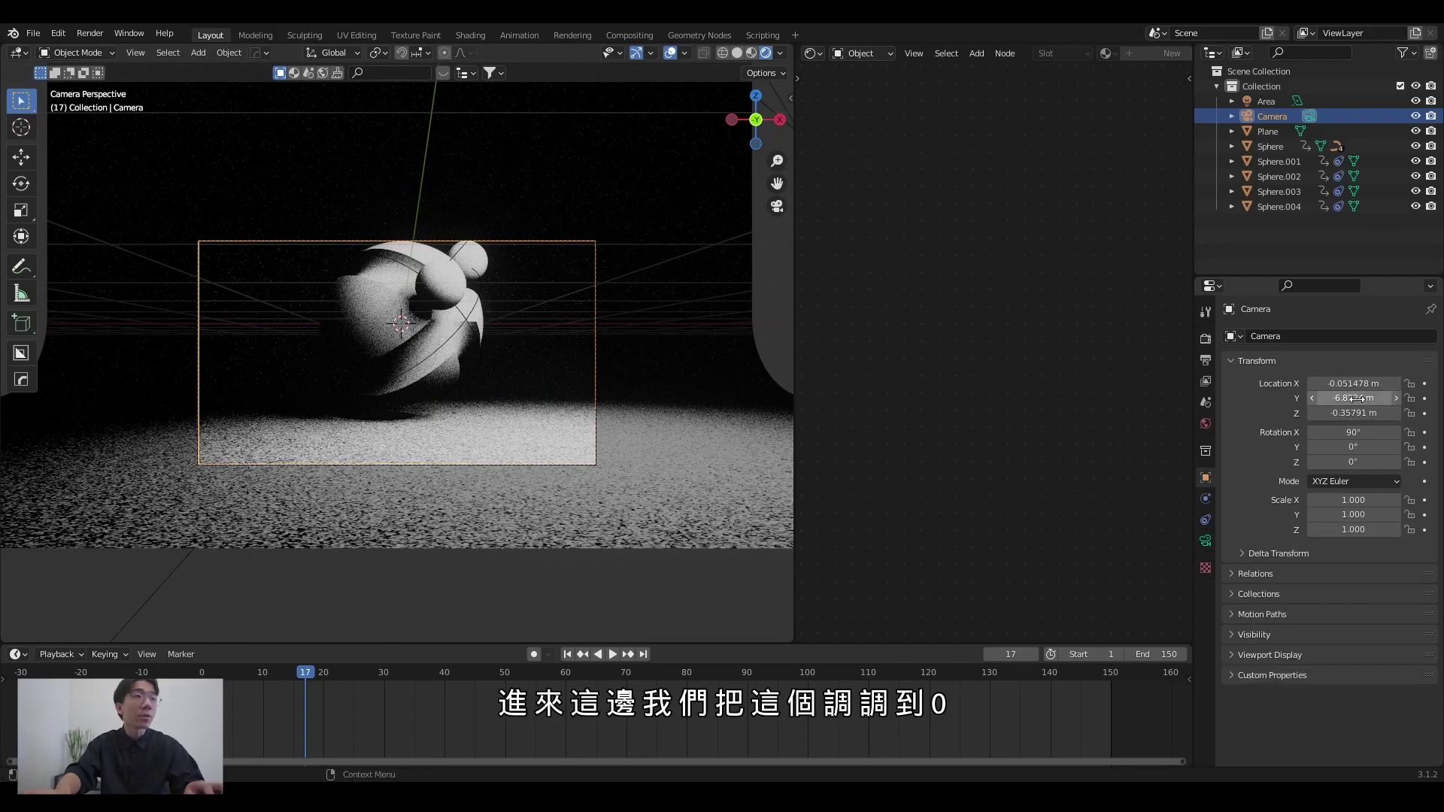
type("0")
key("Return")
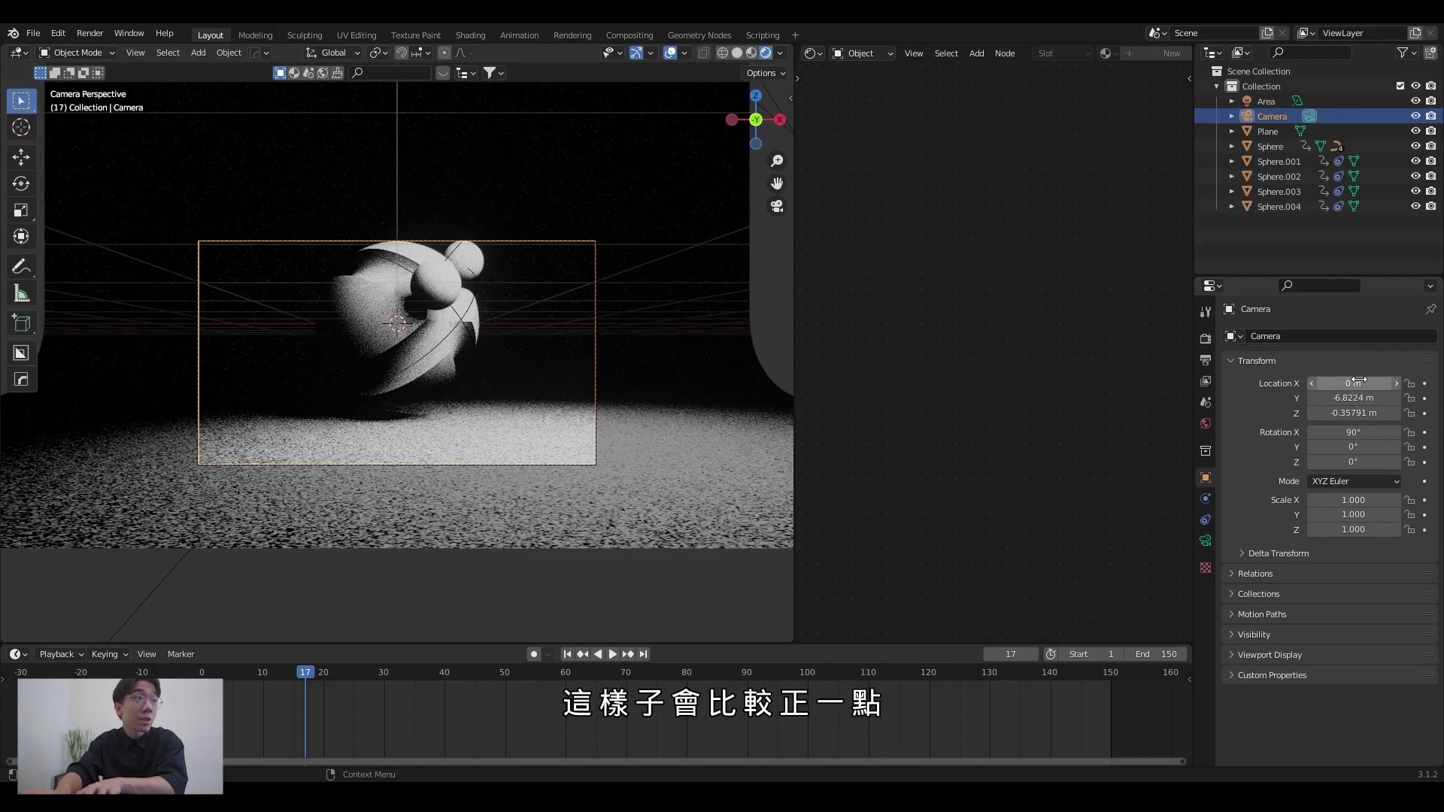
type("0")
key("Return")
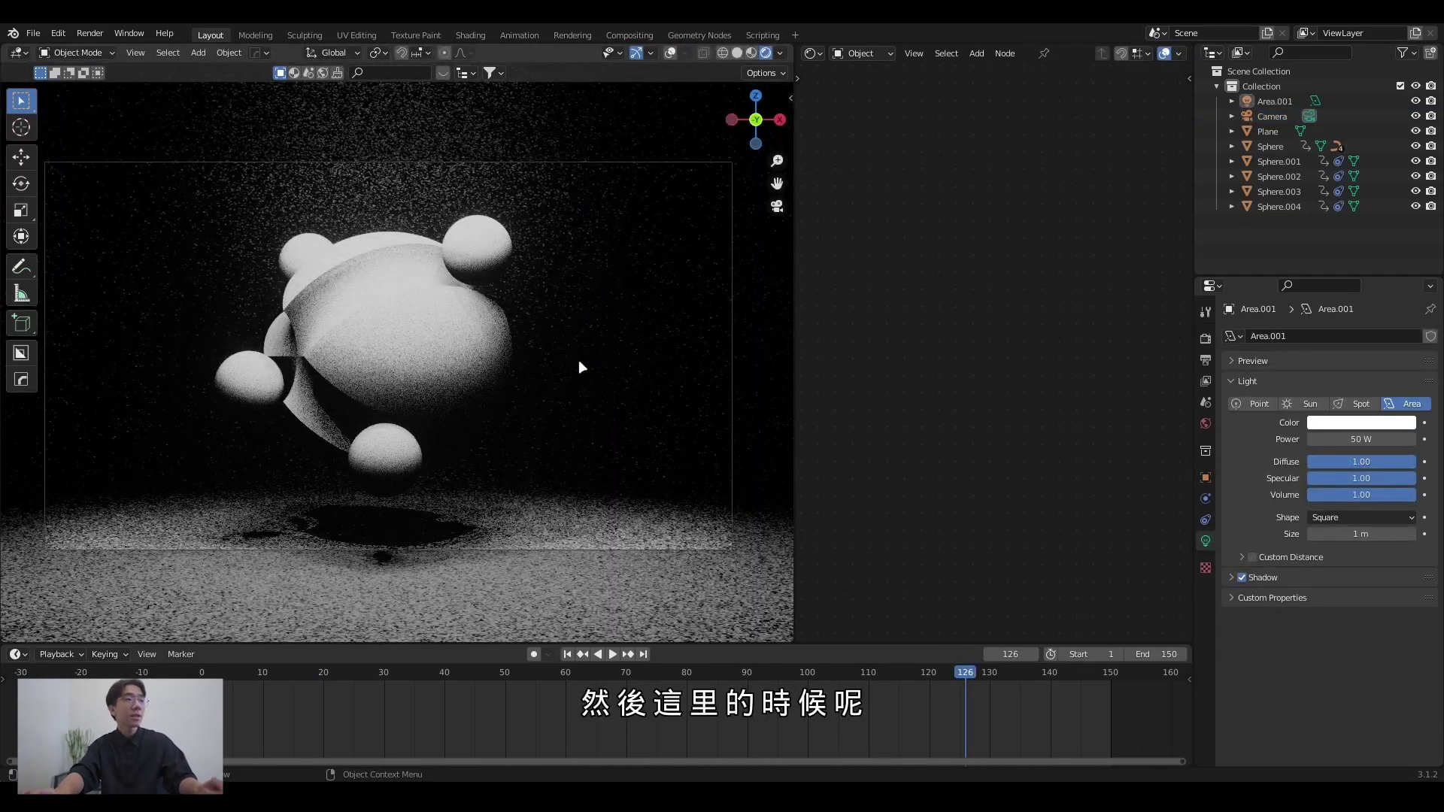
key("space")
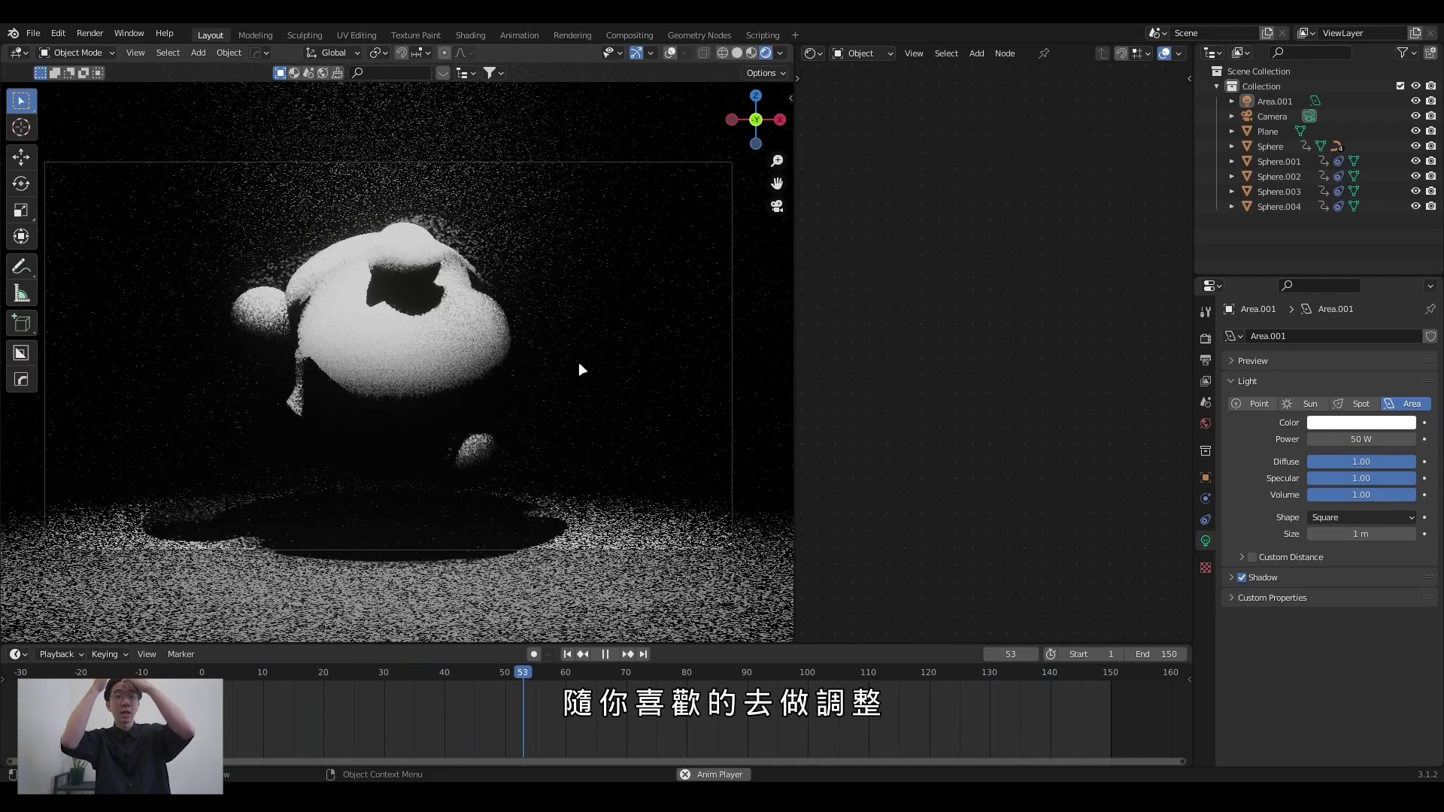
Move Area.001 to the side and trackball-rotate it to about 45° toward the spheres.
scroll(587, 368, "down", 3)
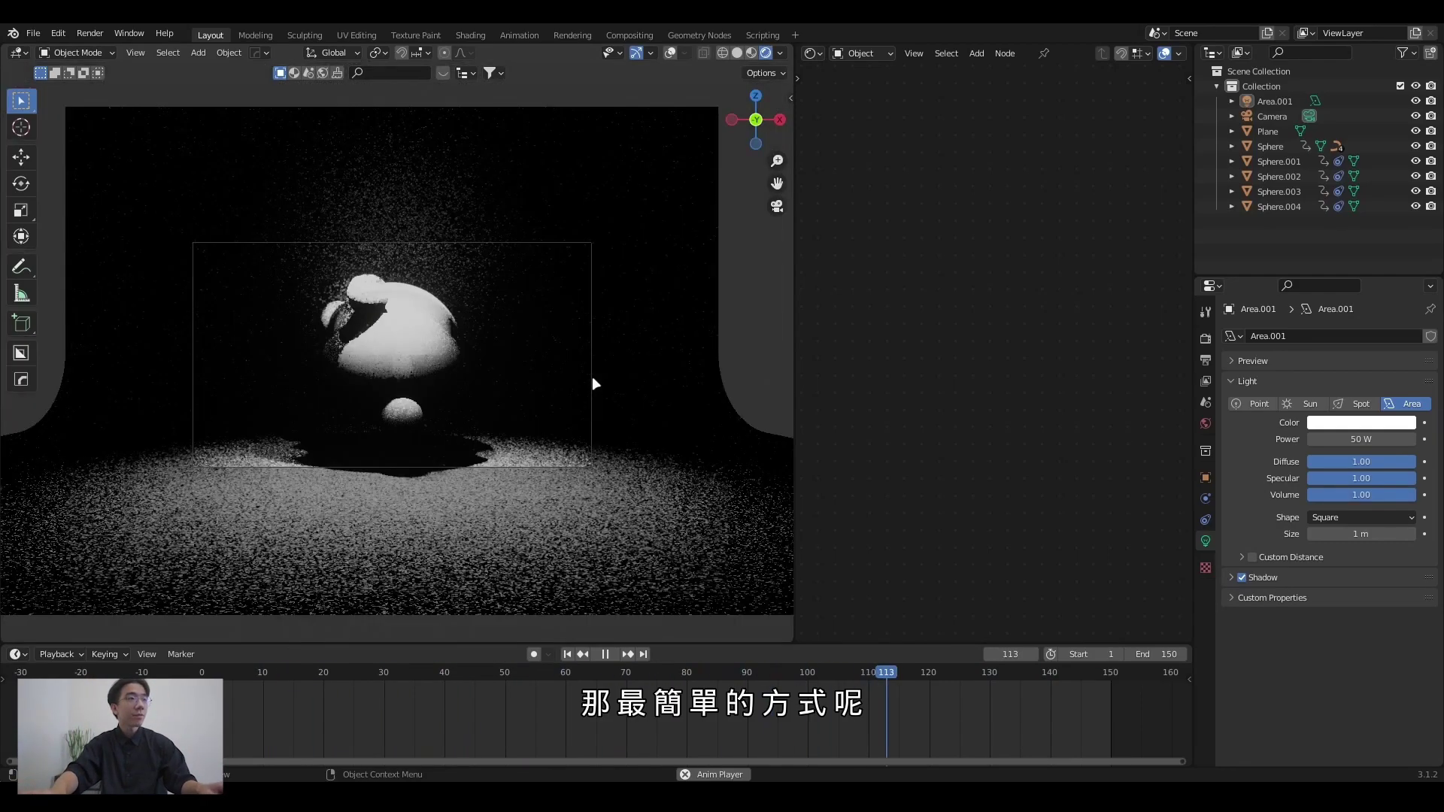
key("space")
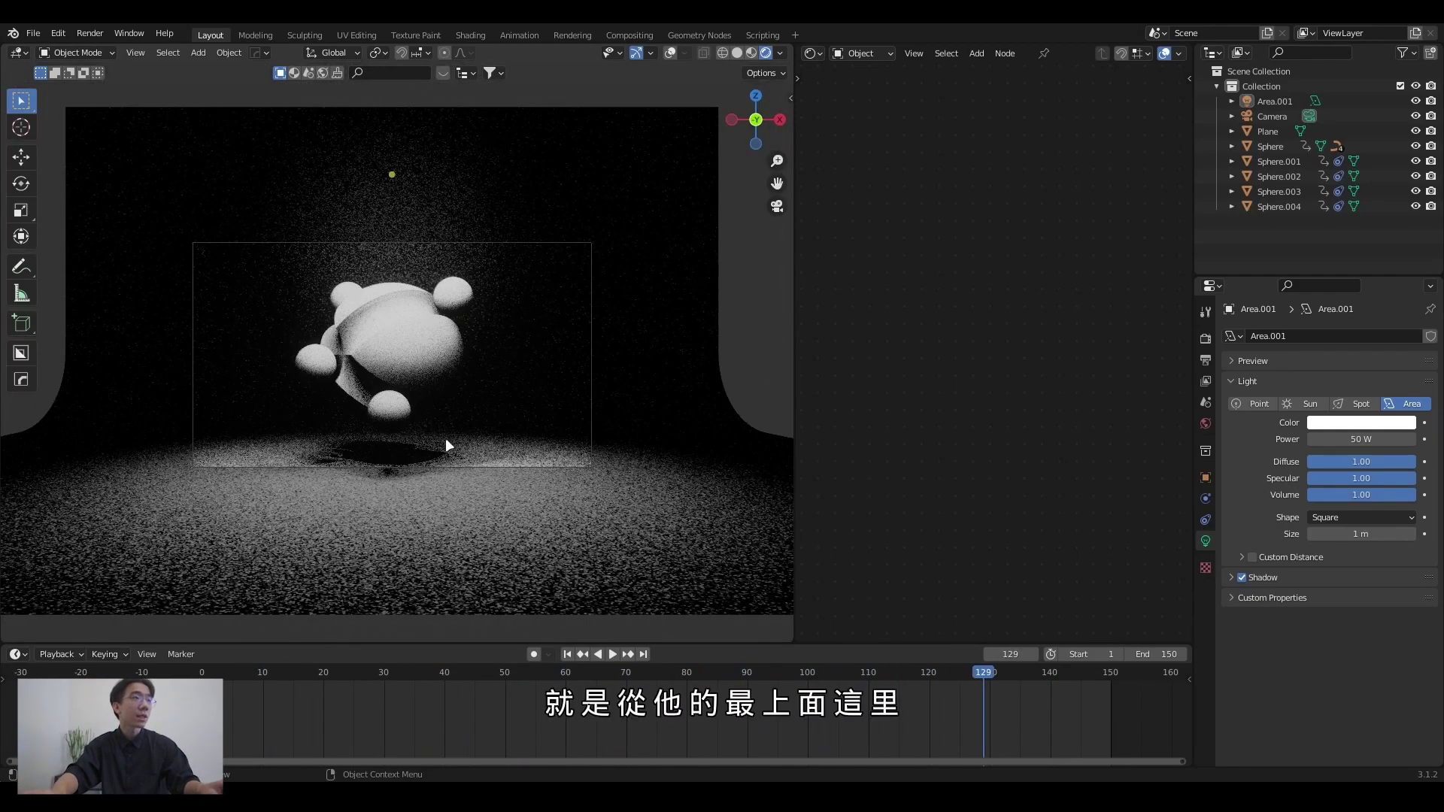
scroll(445, 438, "down", 1)
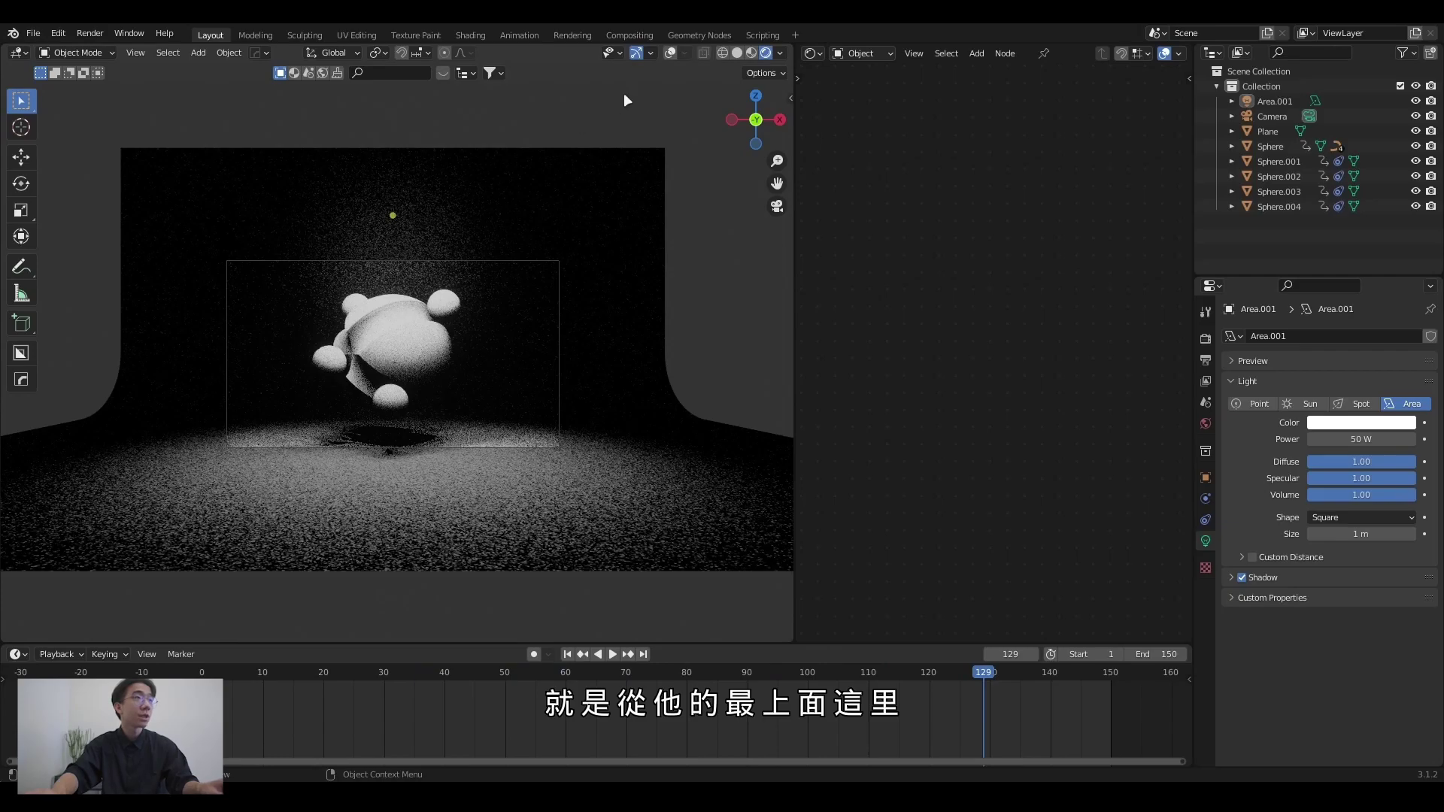
left_click(389, 137)
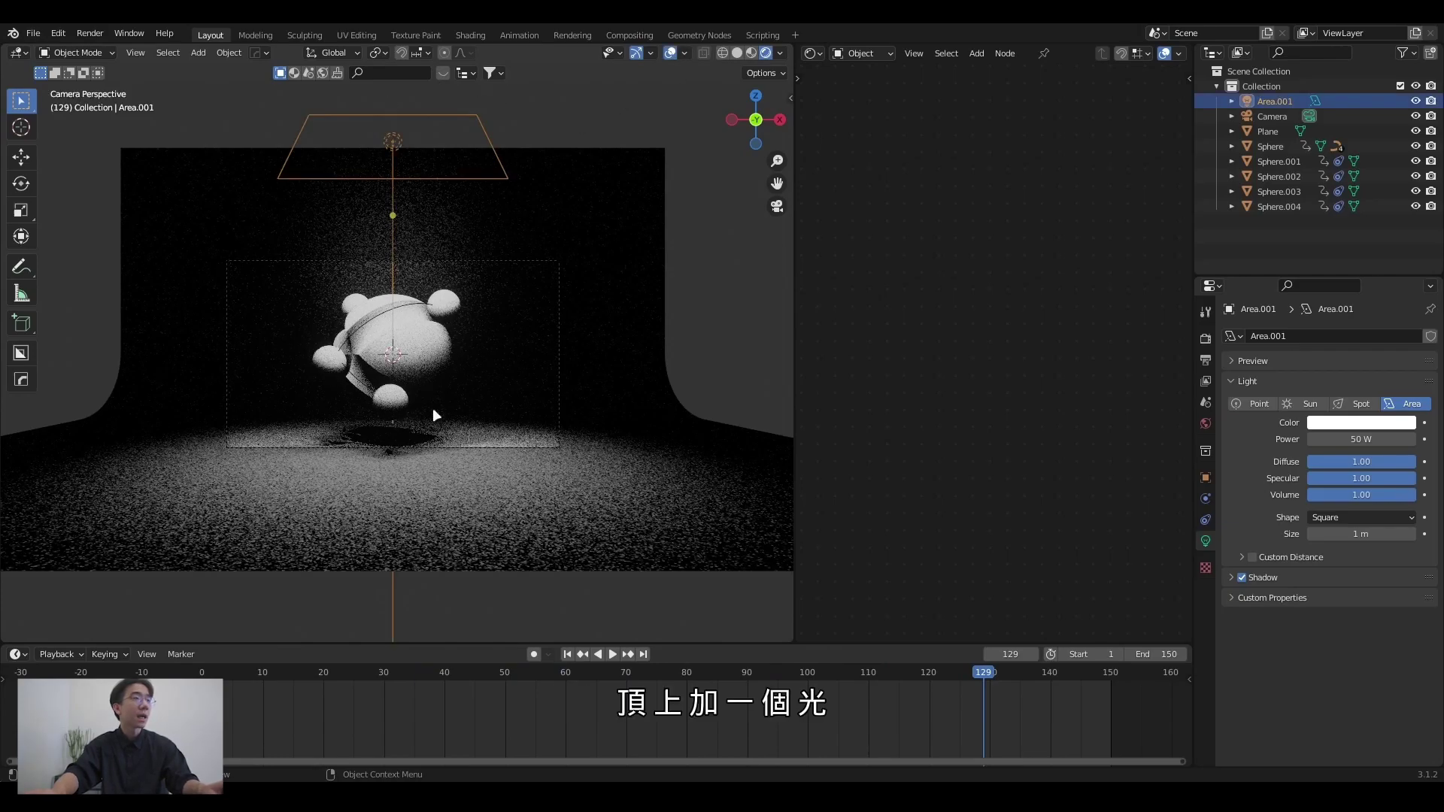
mouse_move(381, 199)
middle_mouse_down()
mouse_move(489, 231)
mouse_move(471, 201)
mouse_move(486, 240)
middle_mouse_up()
key("g")
left_click(750, 274)
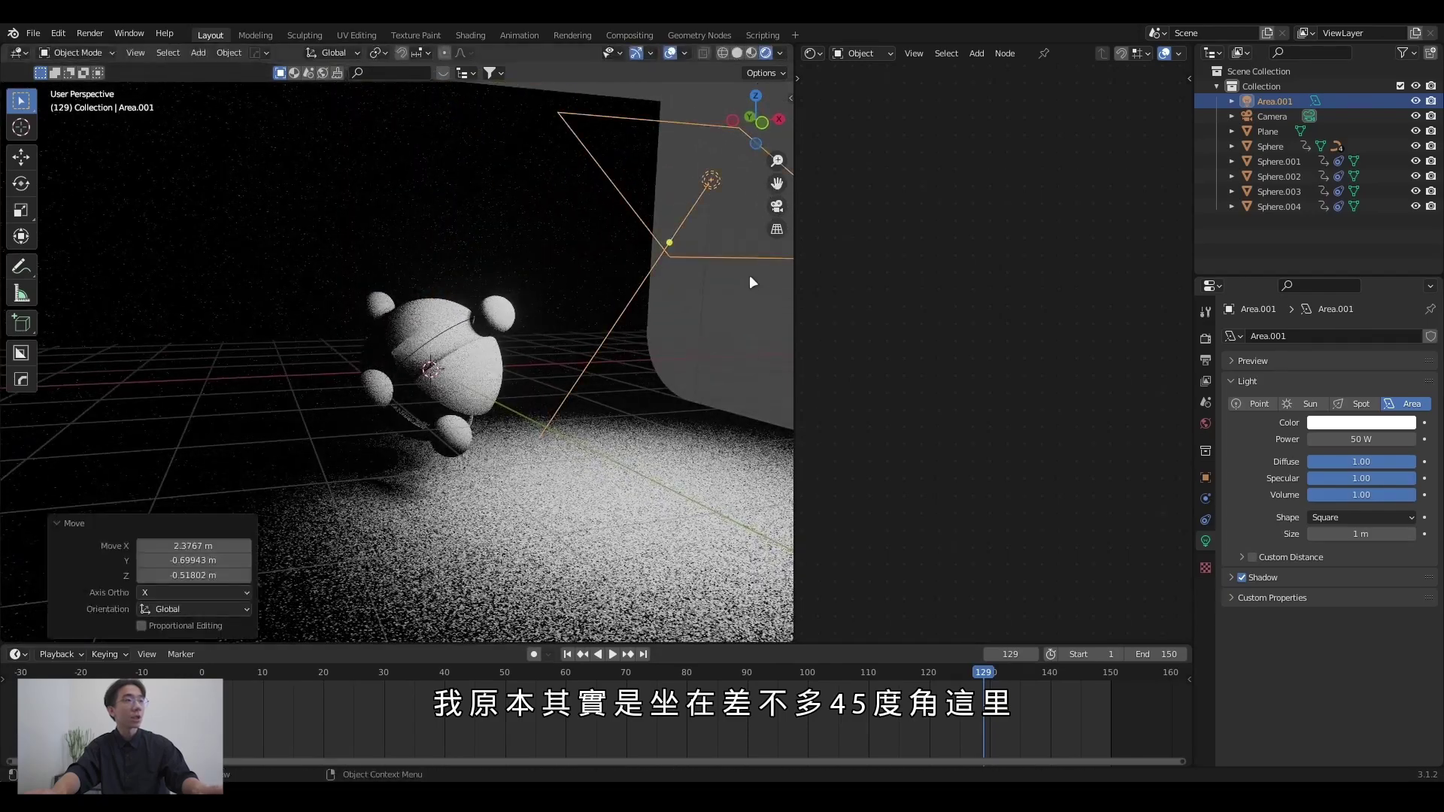
middle_click_drag(749, 274, 630, 323)
key("r")
key("r")
left_click(700, 299)
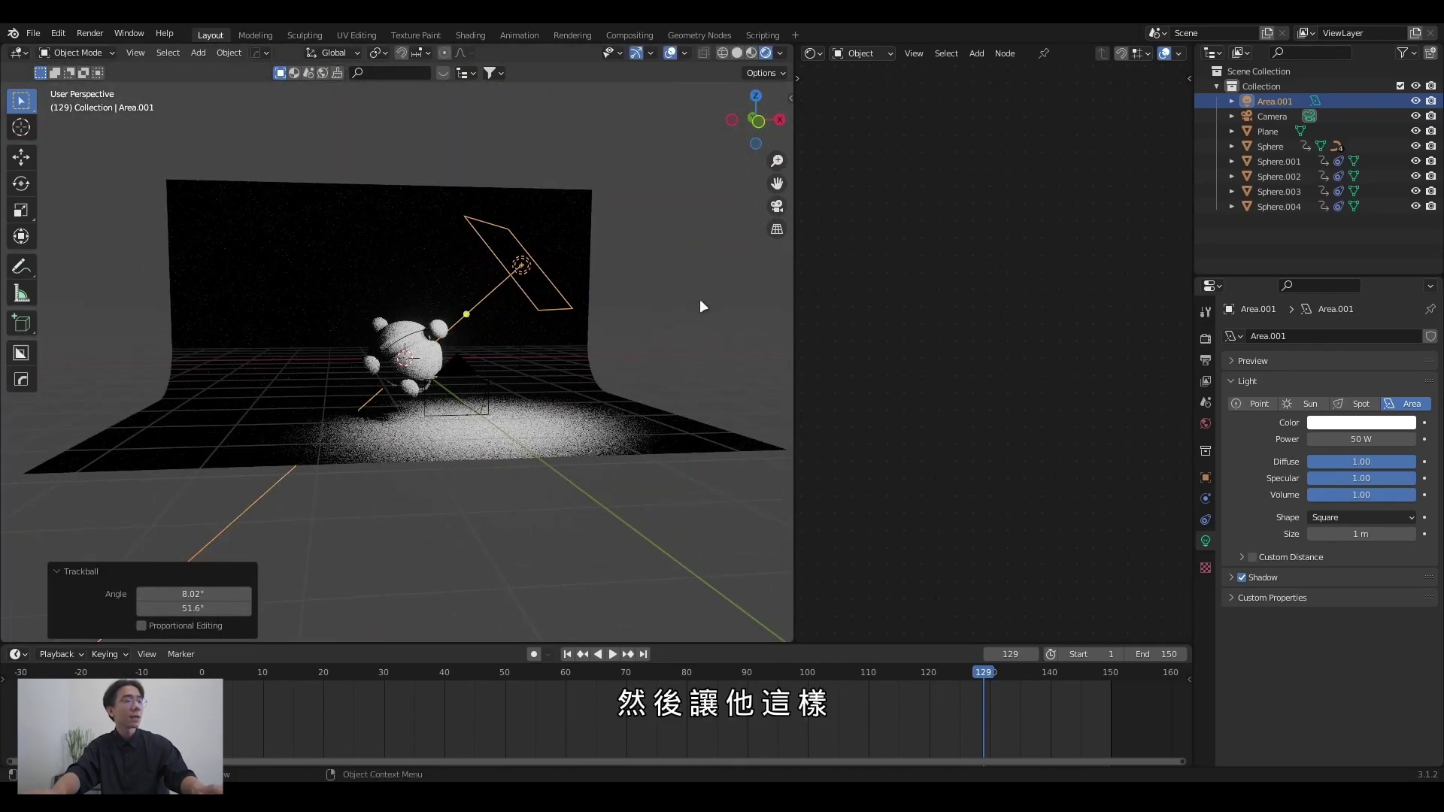
key("g")
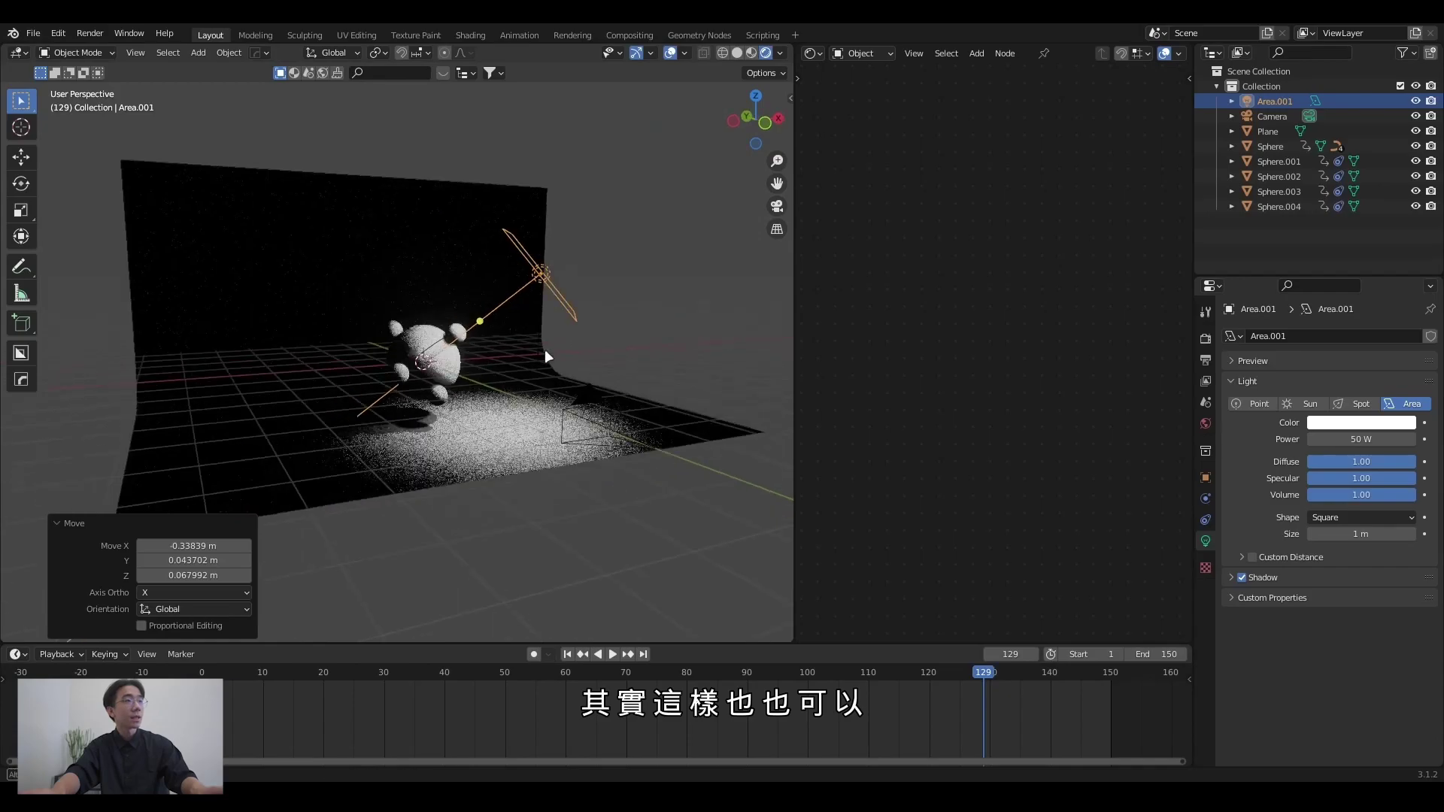
Preview the side lighting through the camera, then undo back to the overhead light.
key("KP_0")
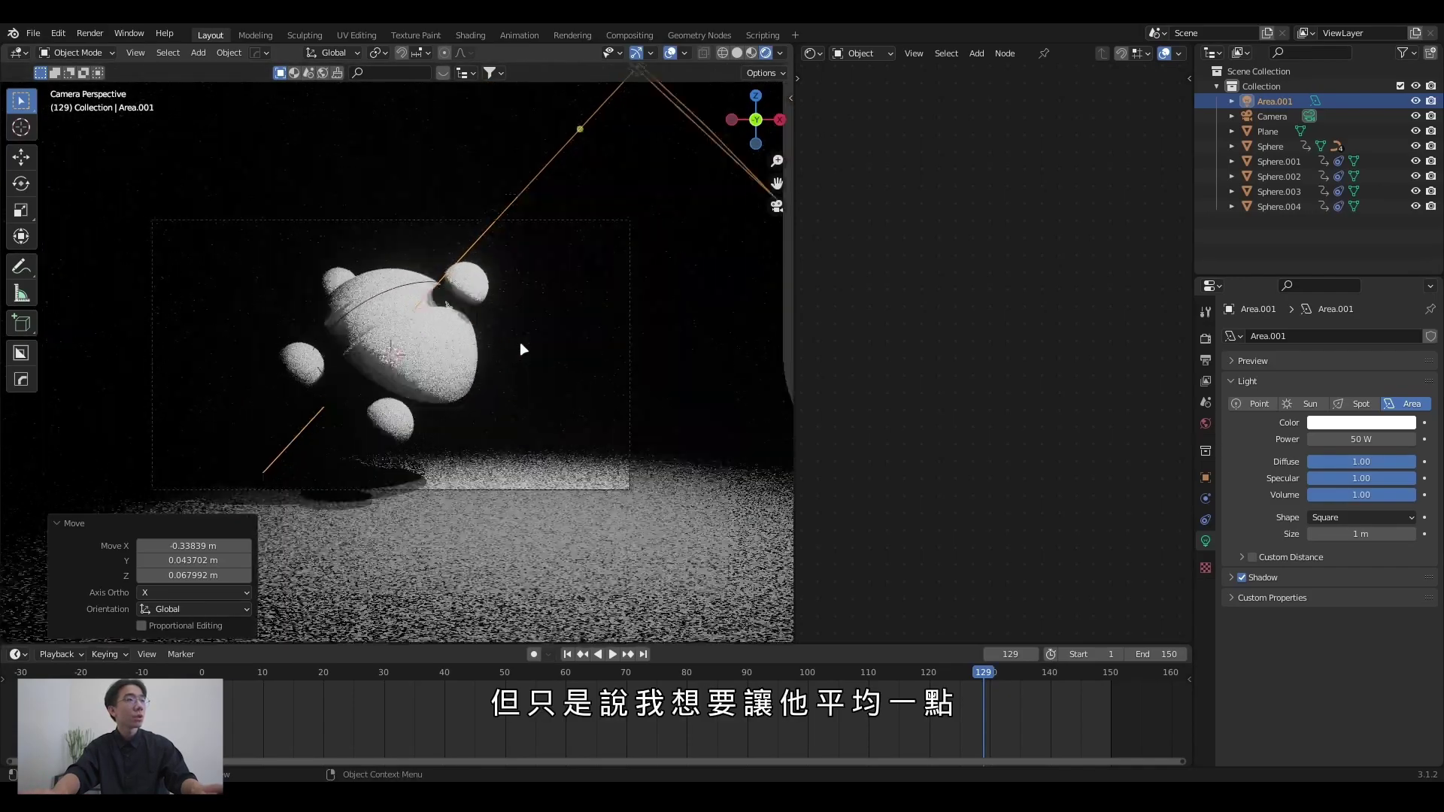
key("space")
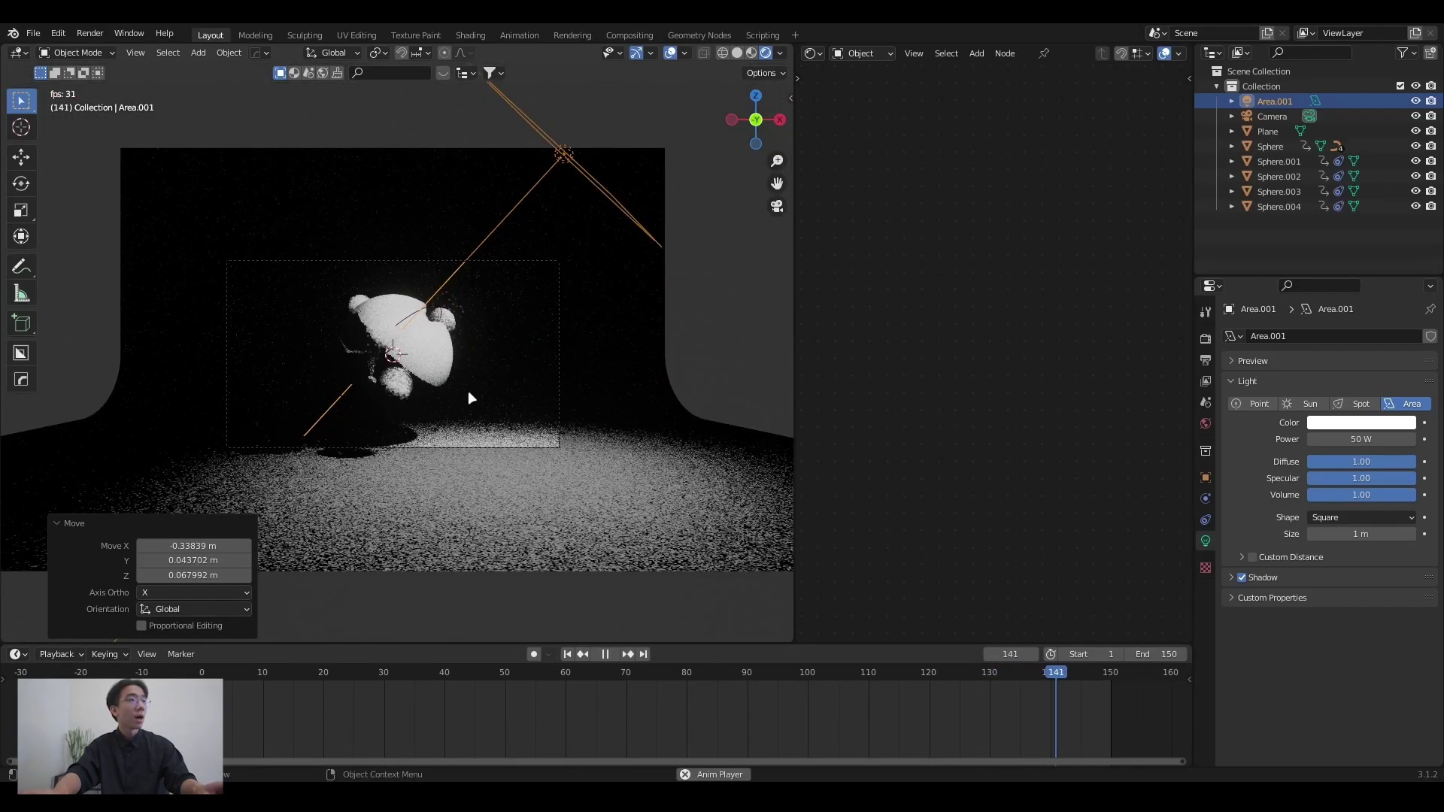
key("space")
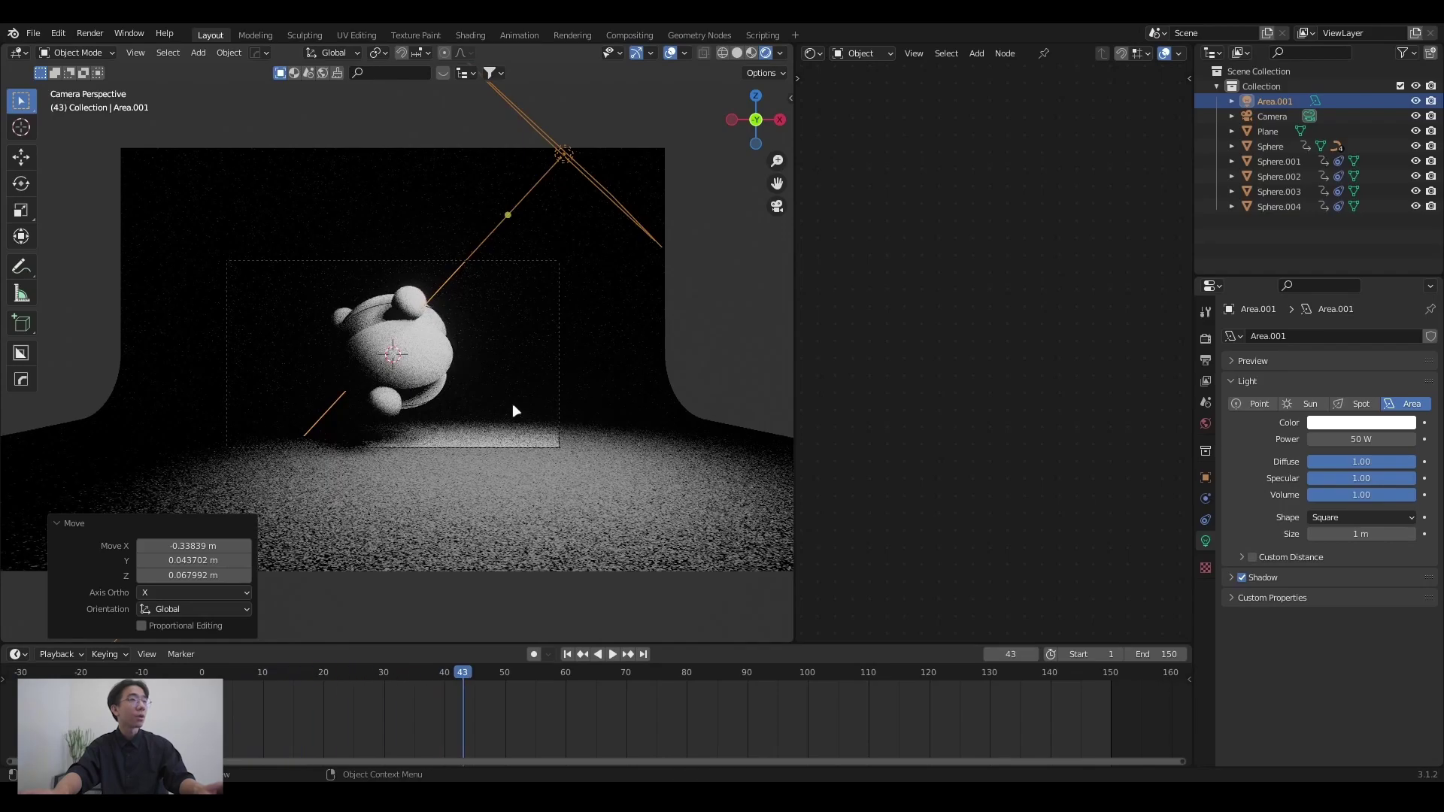
key("ctrl+z")
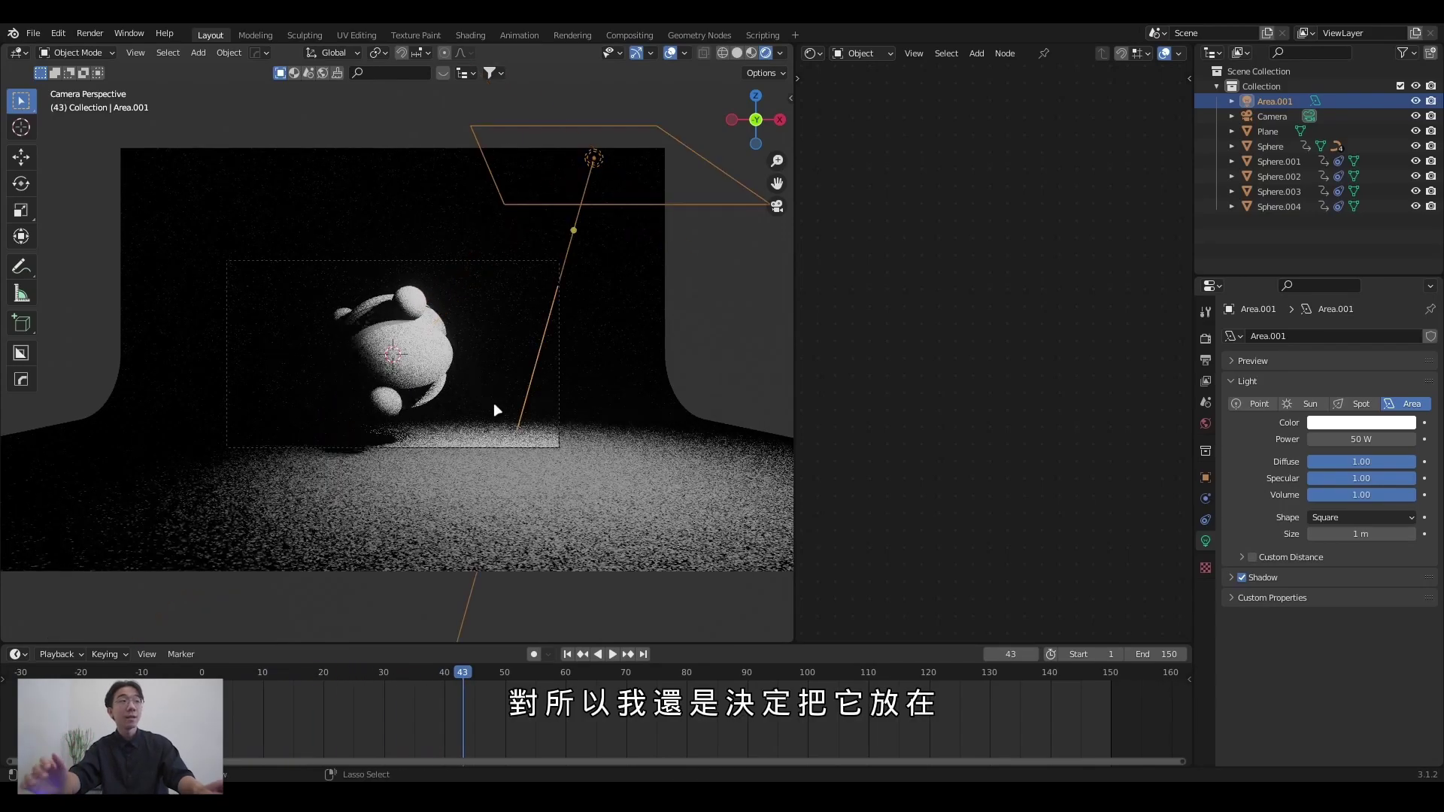
key("ctrl+z")
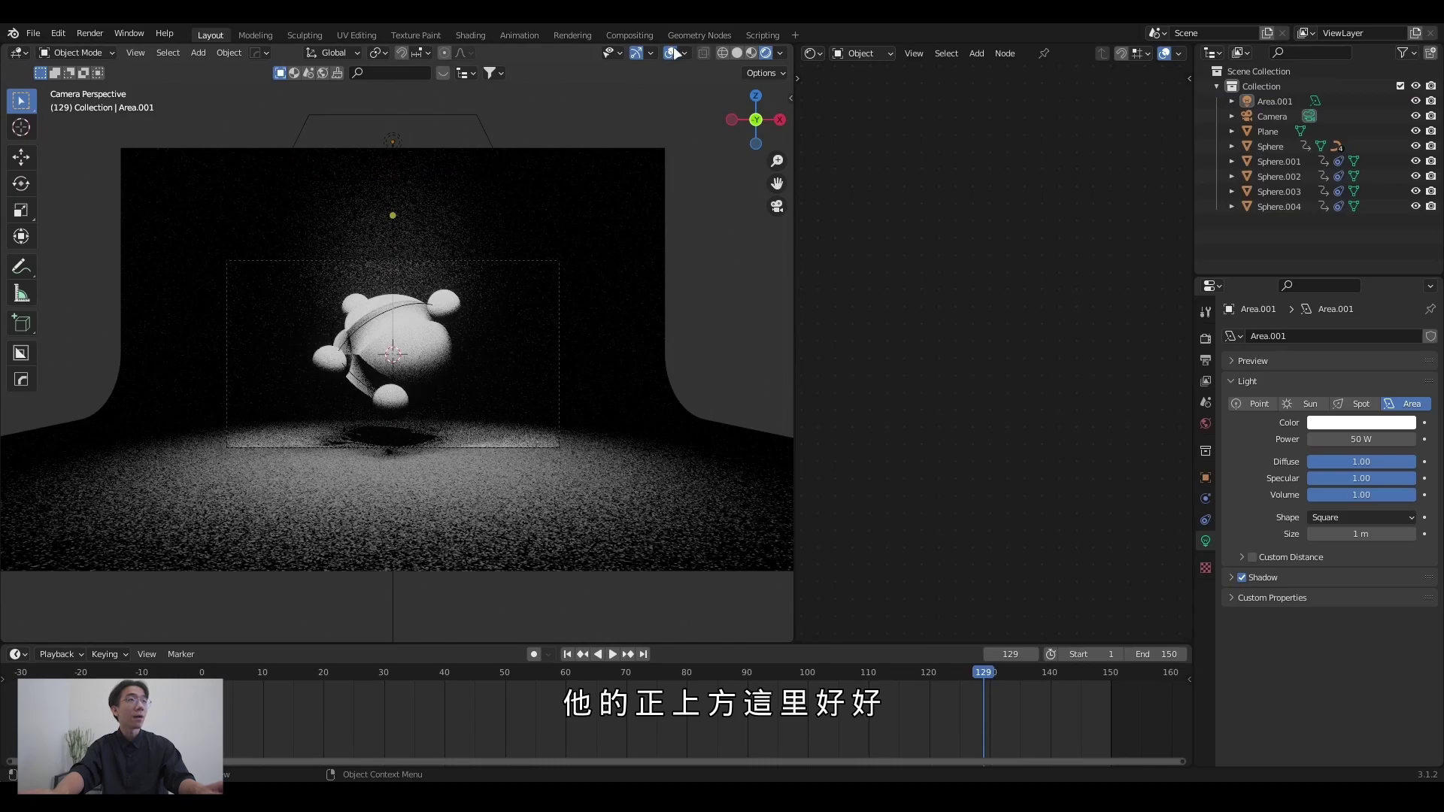
Toggle the viewport overlays and play the animation to check the overhead lighting.
left_click(674, 48)
scroll(500, 303, "up", 3)
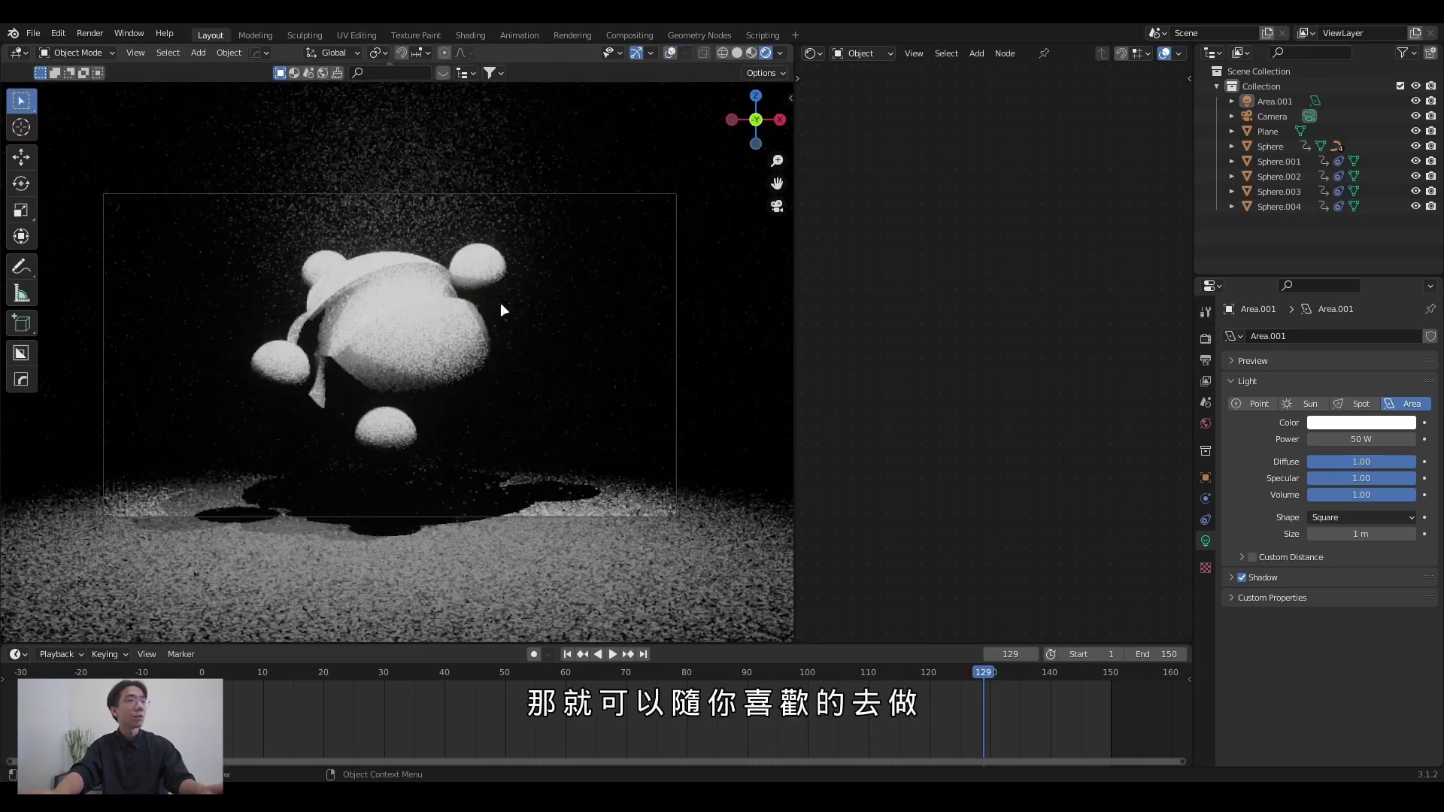
scroll(499, 302, "up", 2)
left_click(669, 52)
key("space")
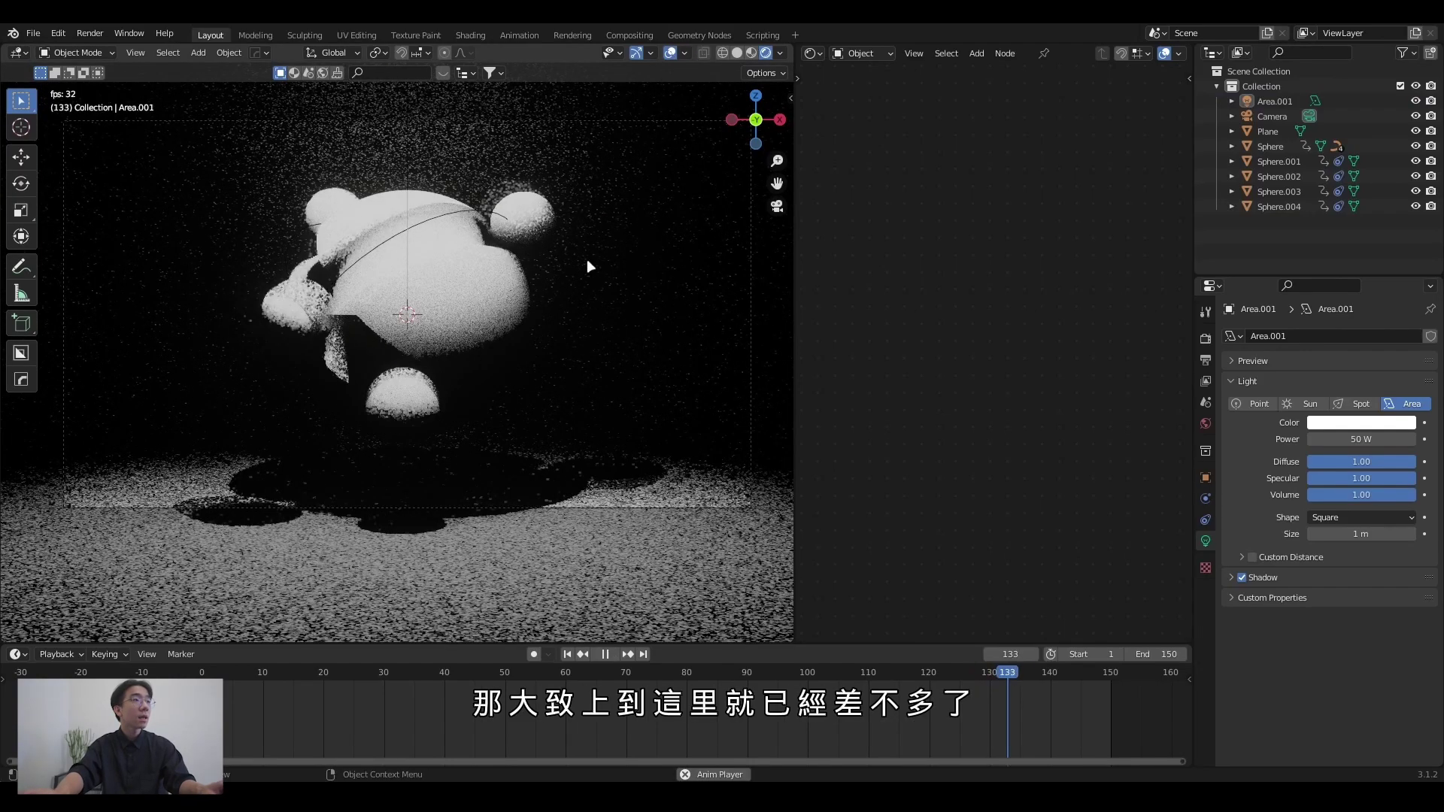
scroll(584, 288, "down", 3)
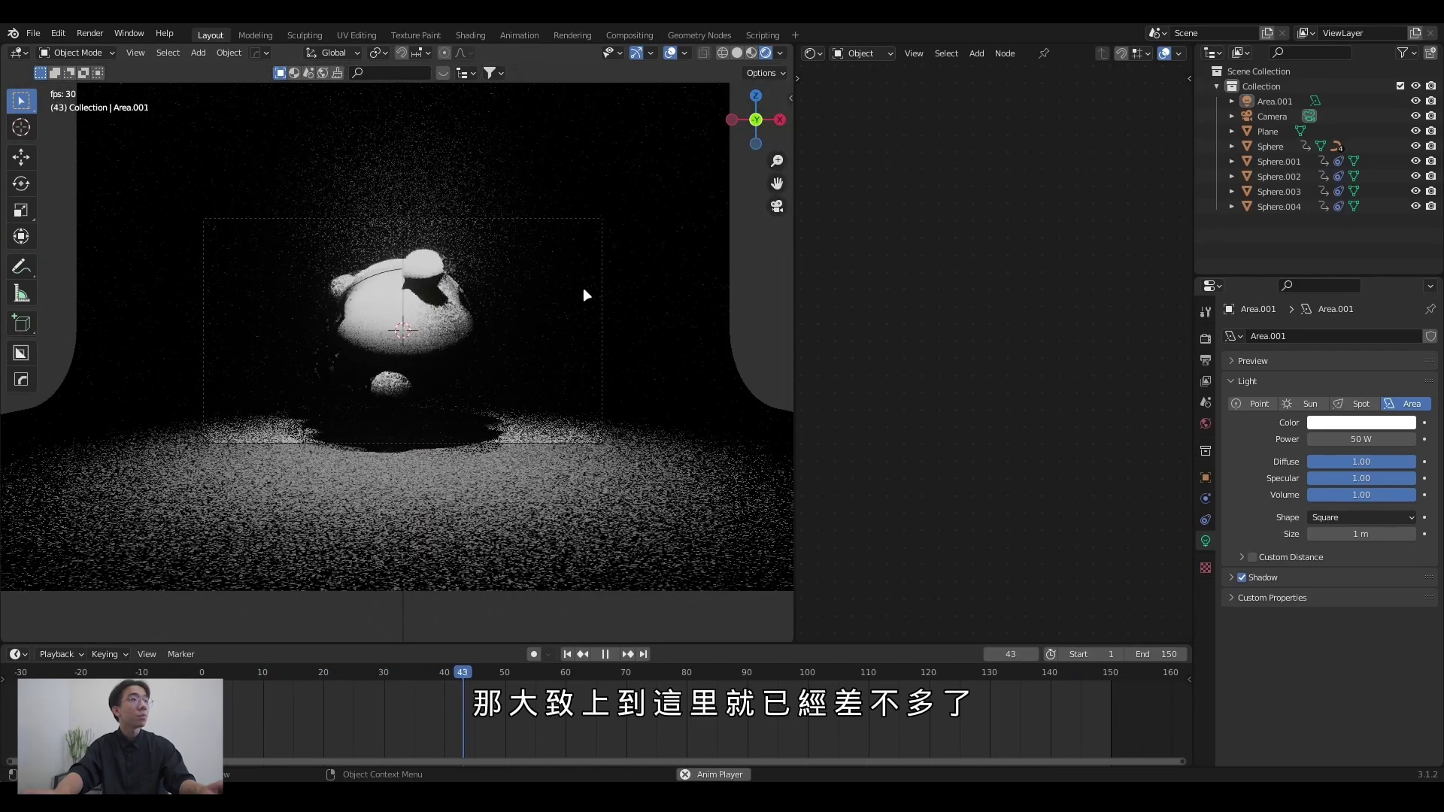
key("space")
scroll(586, 294, "down", 3)
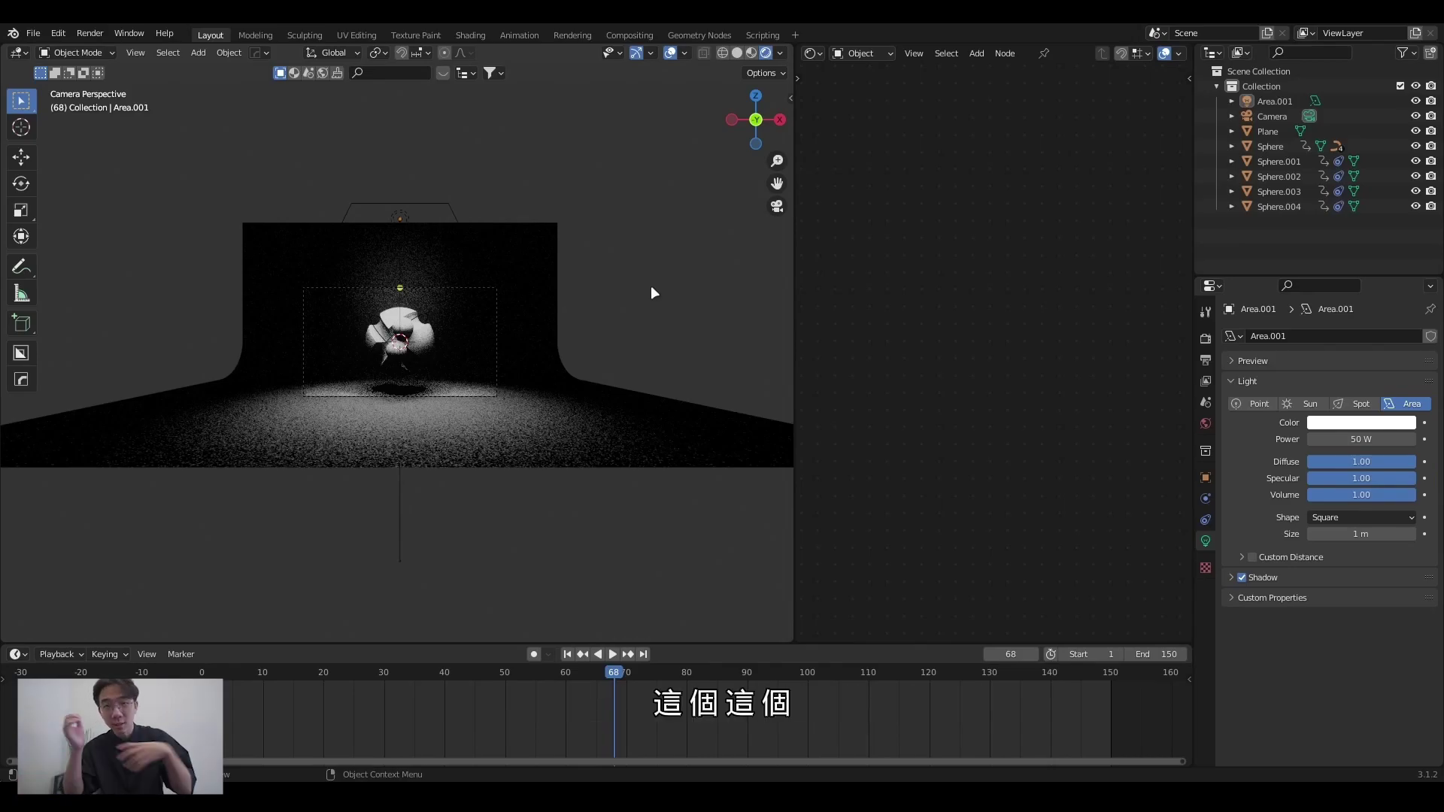
Tick Add Curve: Sapling Tree Gen in the Preferences add-ons list and close Preferences.
scroll(651, 287, "up", 5)
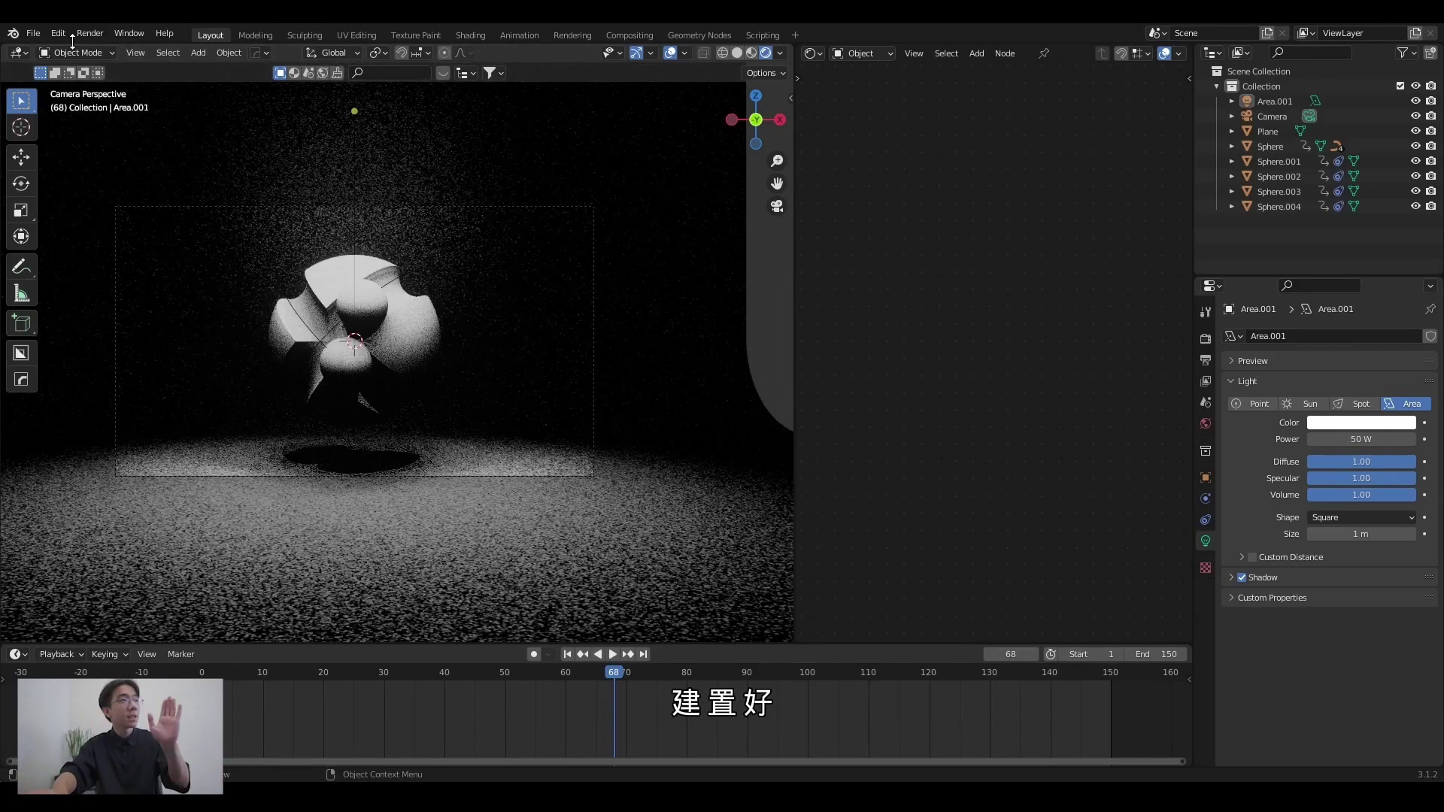
left_click(61, 34)
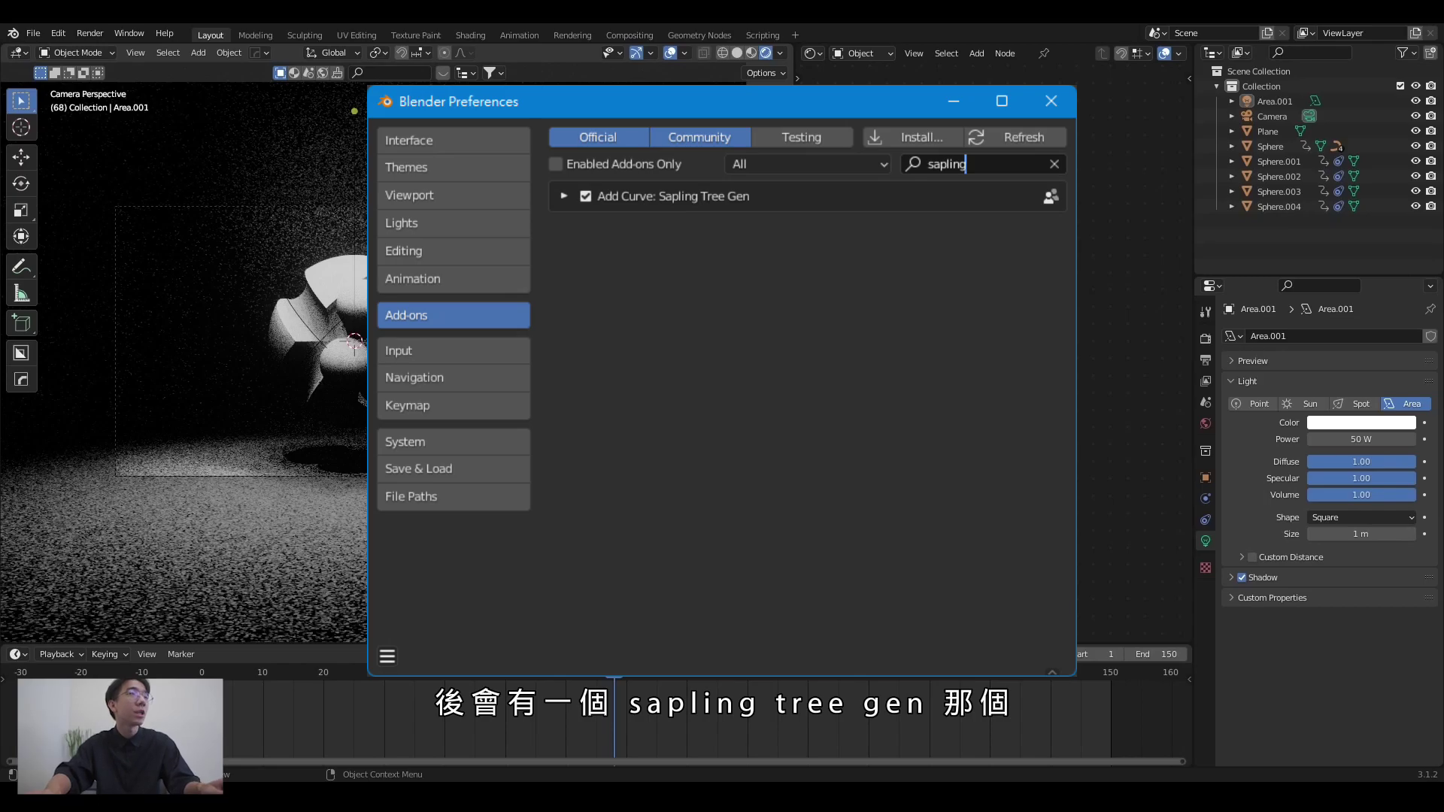
left_click(355, 143)
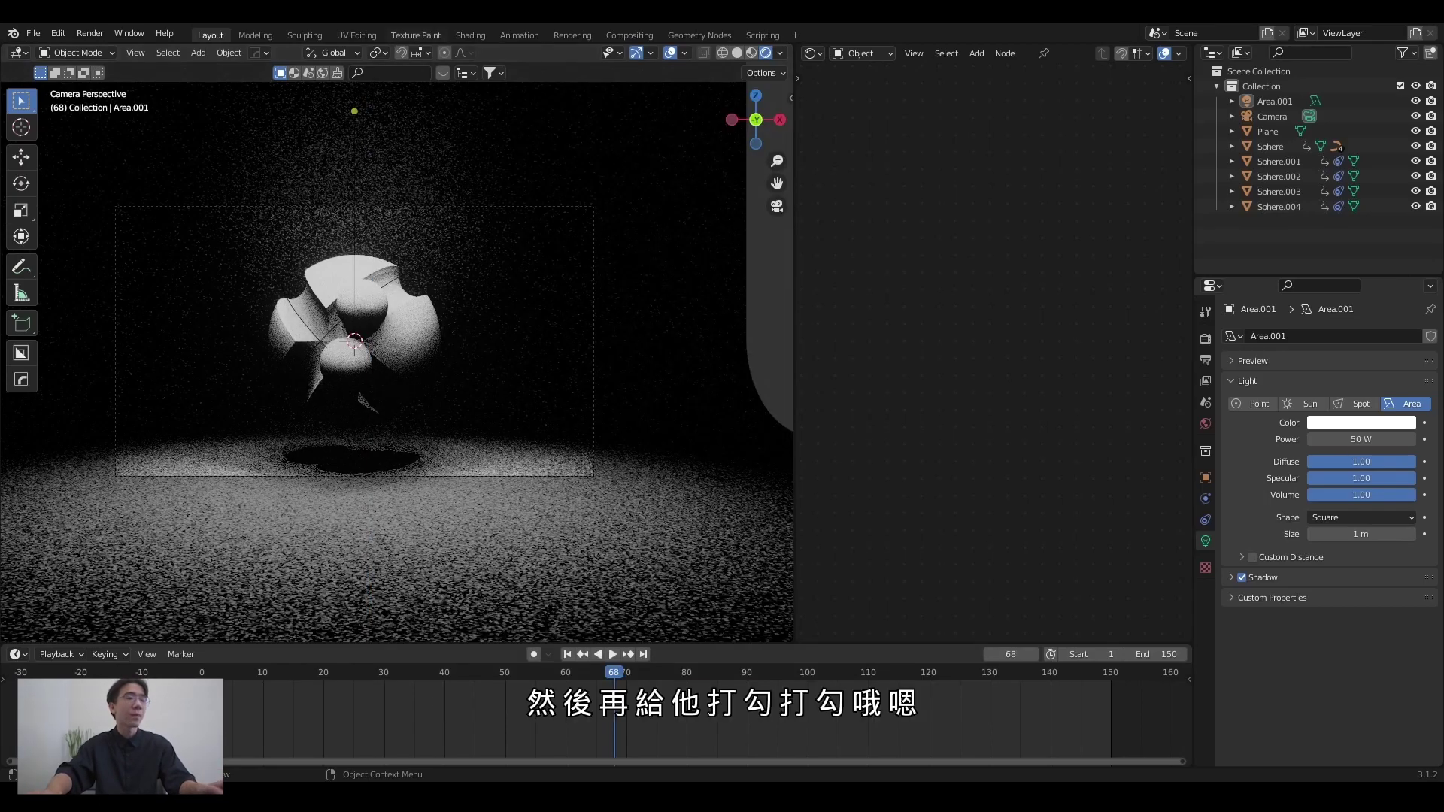
scroll(496, 268, "down", 3)
key("shift+a")
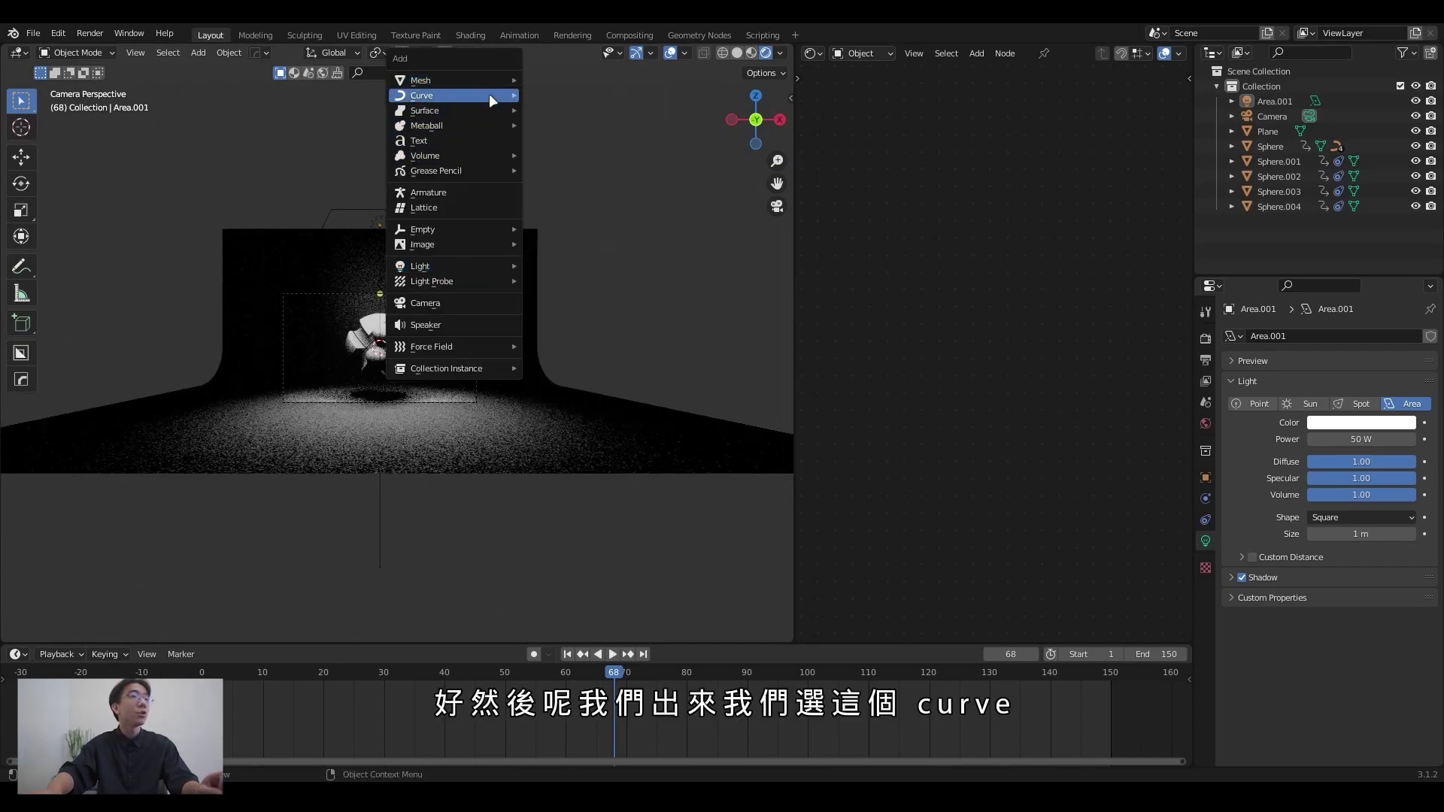
mouse_move(452, 95)
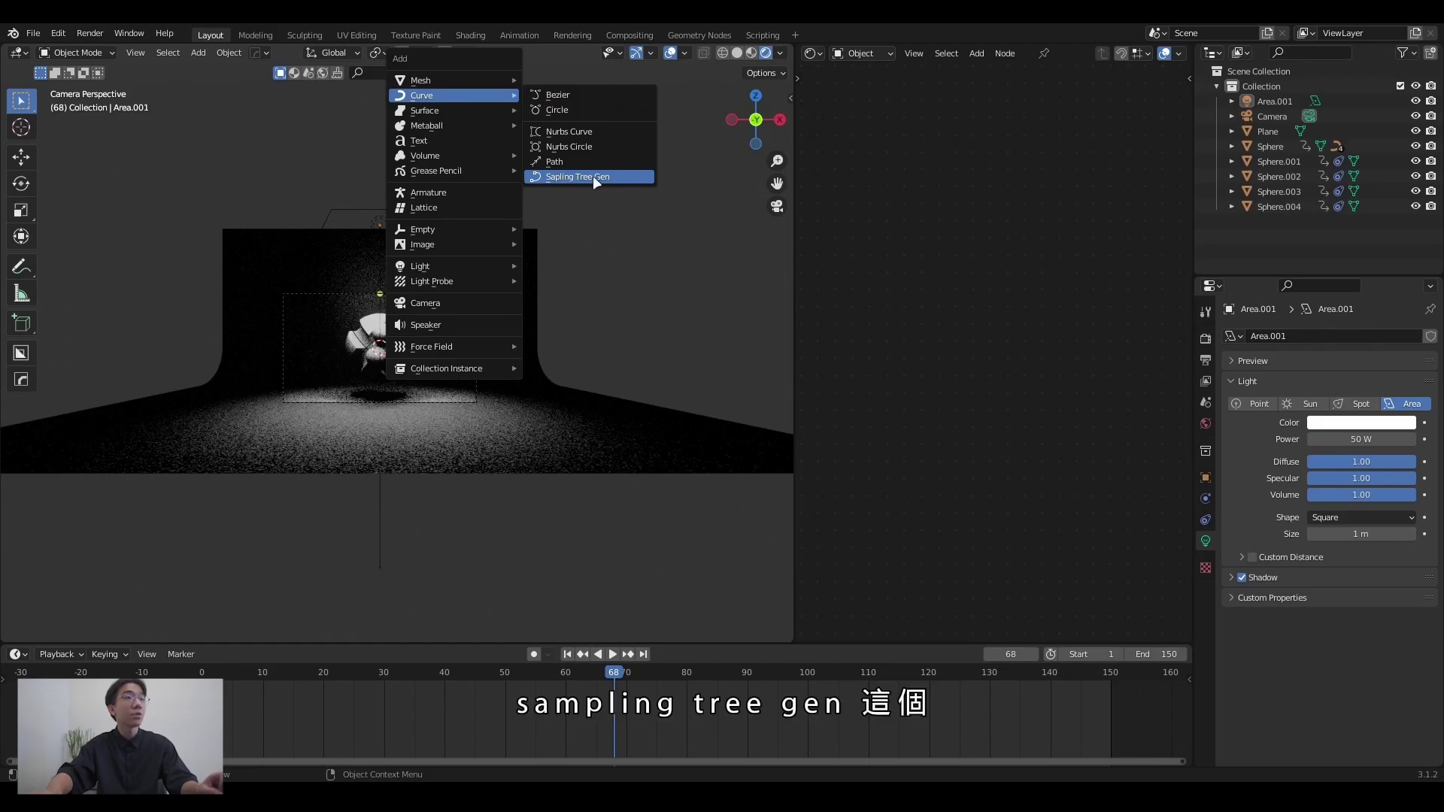
Add a Sapling tree and turn on its leaves.
left_click(593, 174)
left_click(164, 349)
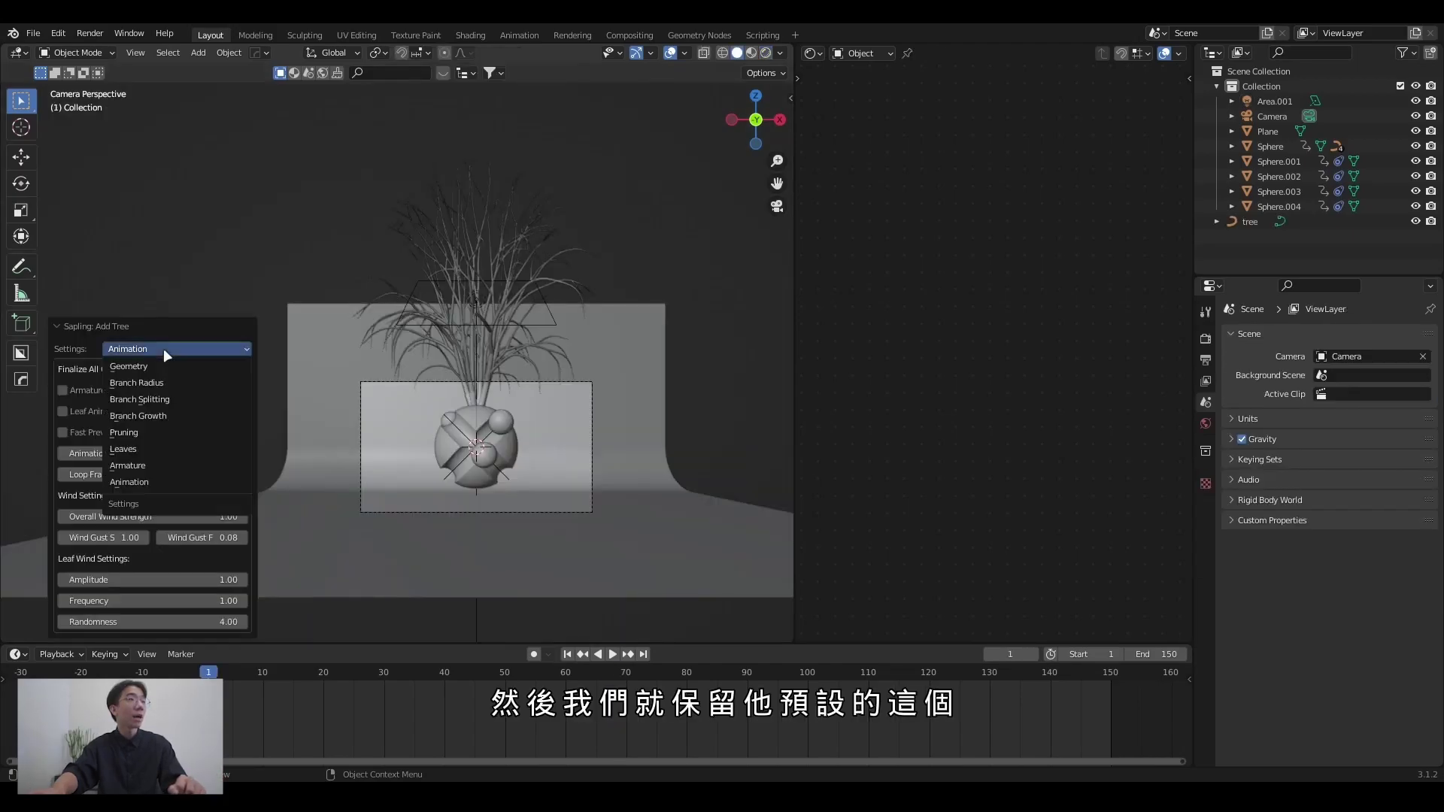
left_click(165, 365)
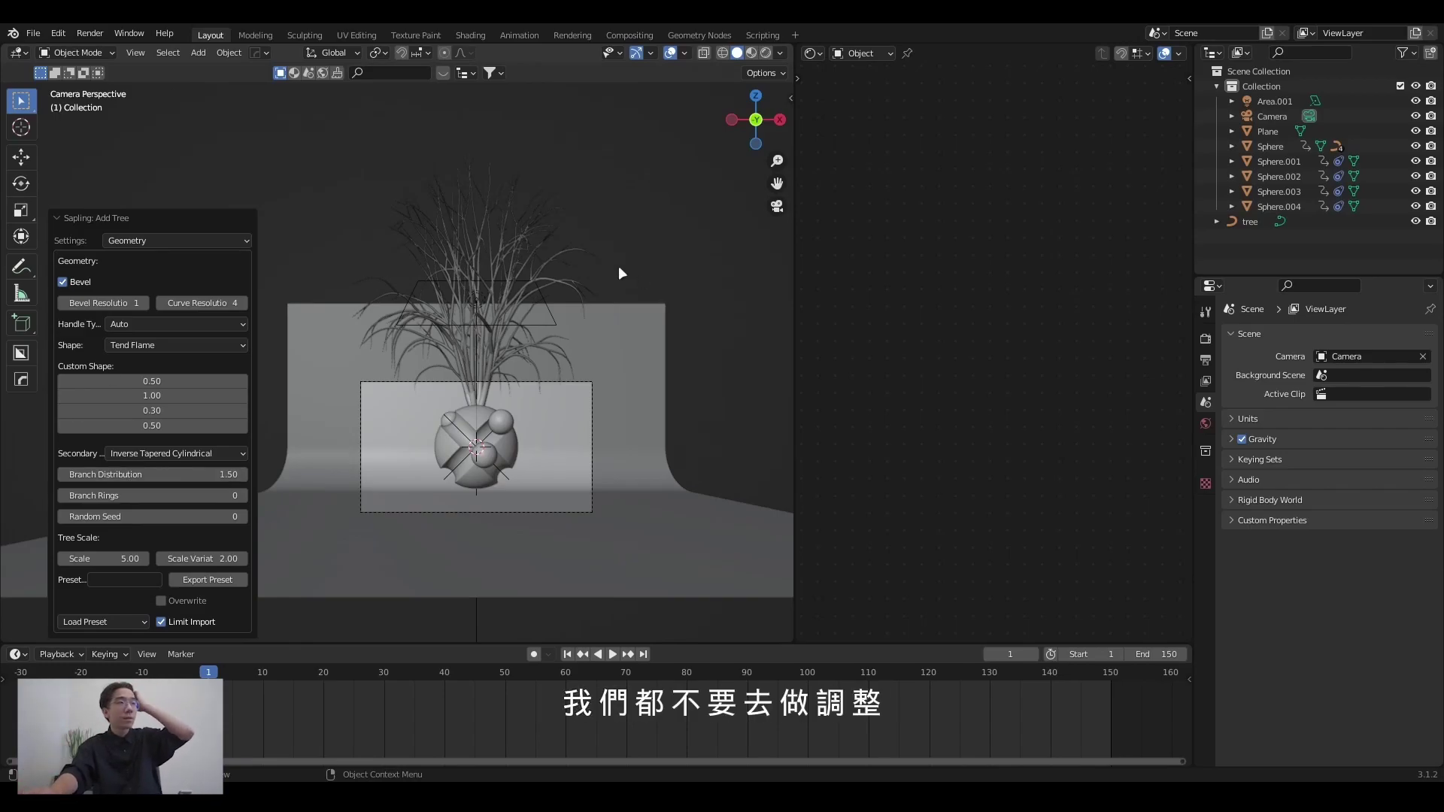
left_click(143, 239)
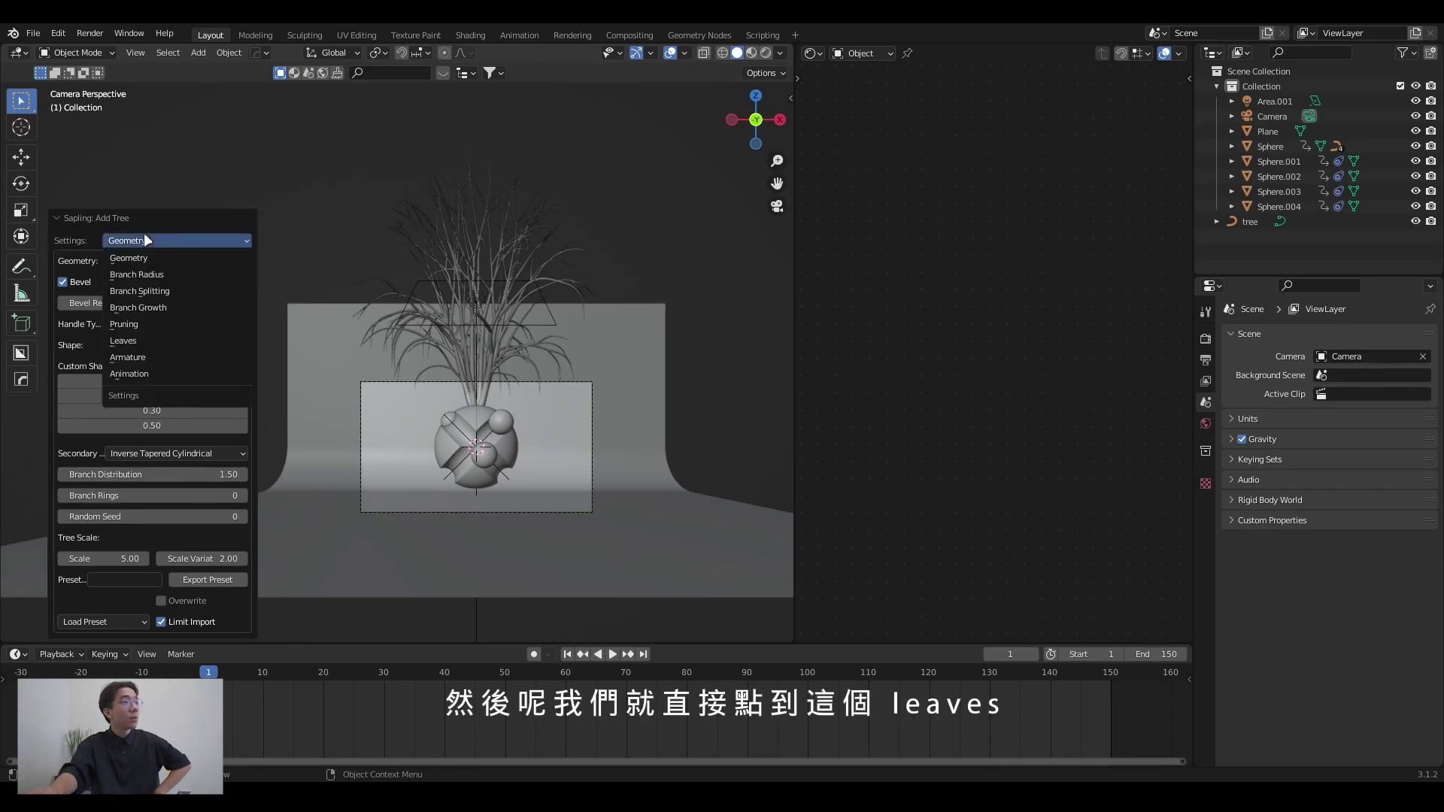
left_click(147, 336)
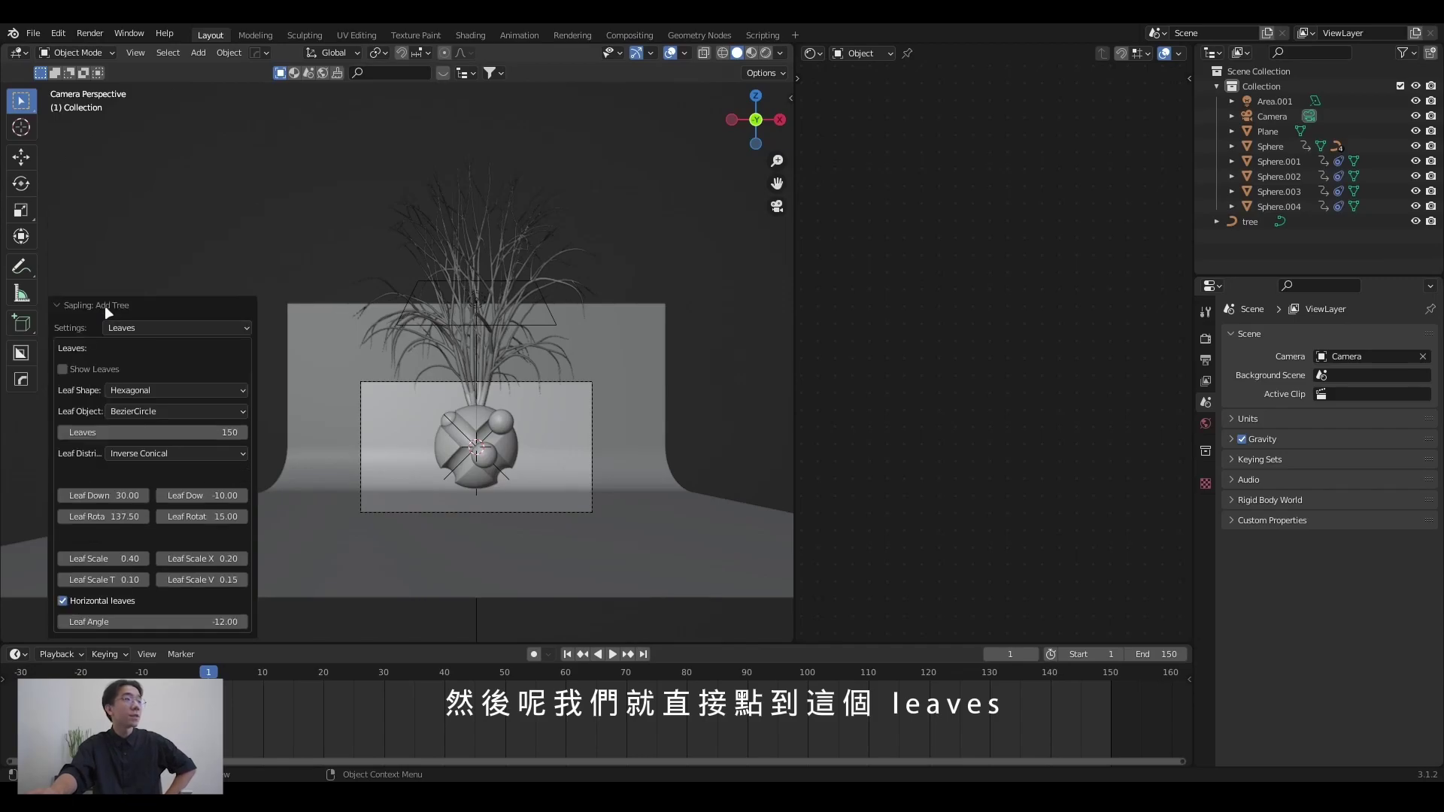
left_click(74, 368)
Give the tree an armature and switch the Sapling settings to Animation.
left_click(166, 327)
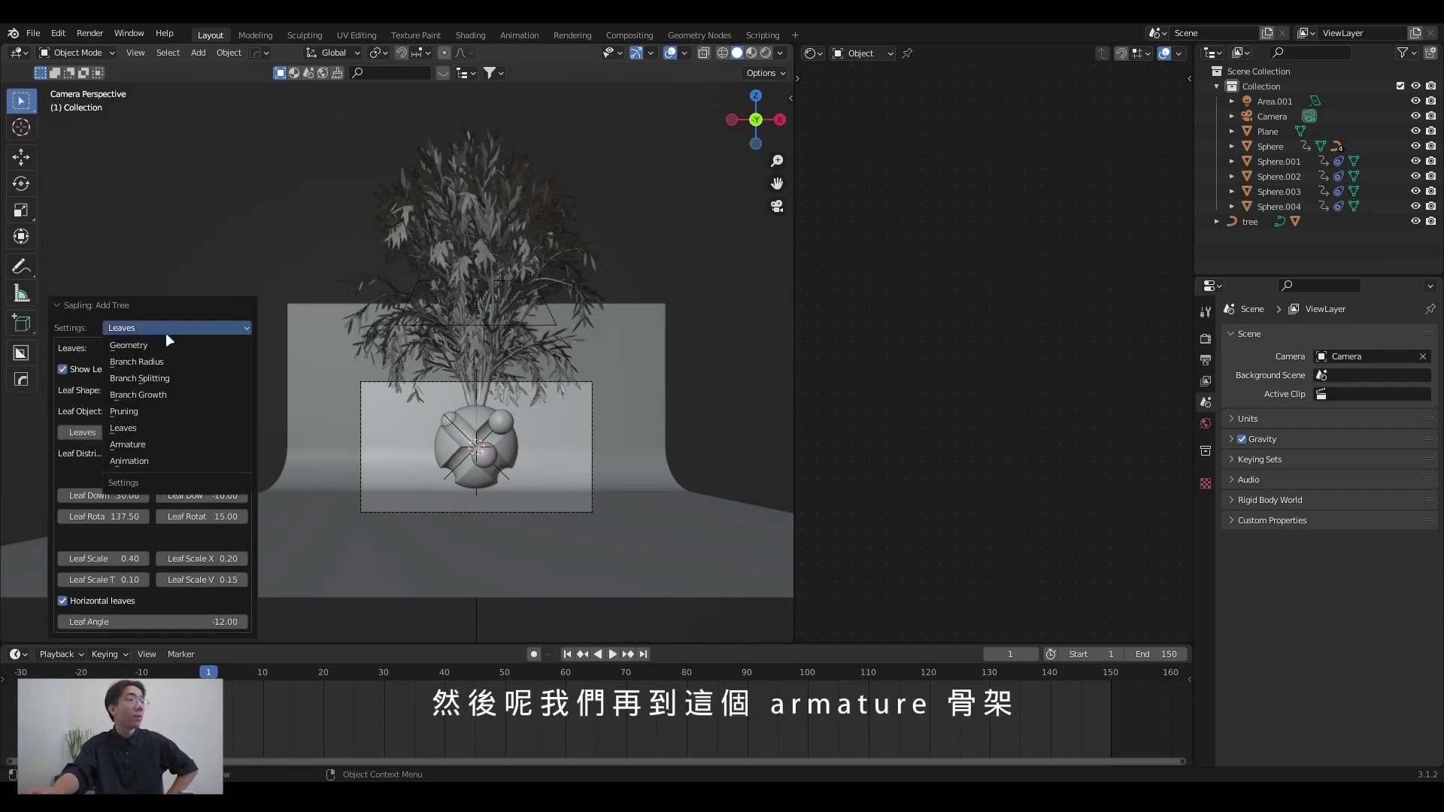
left_click(165, 441)
left_click(71, 472)
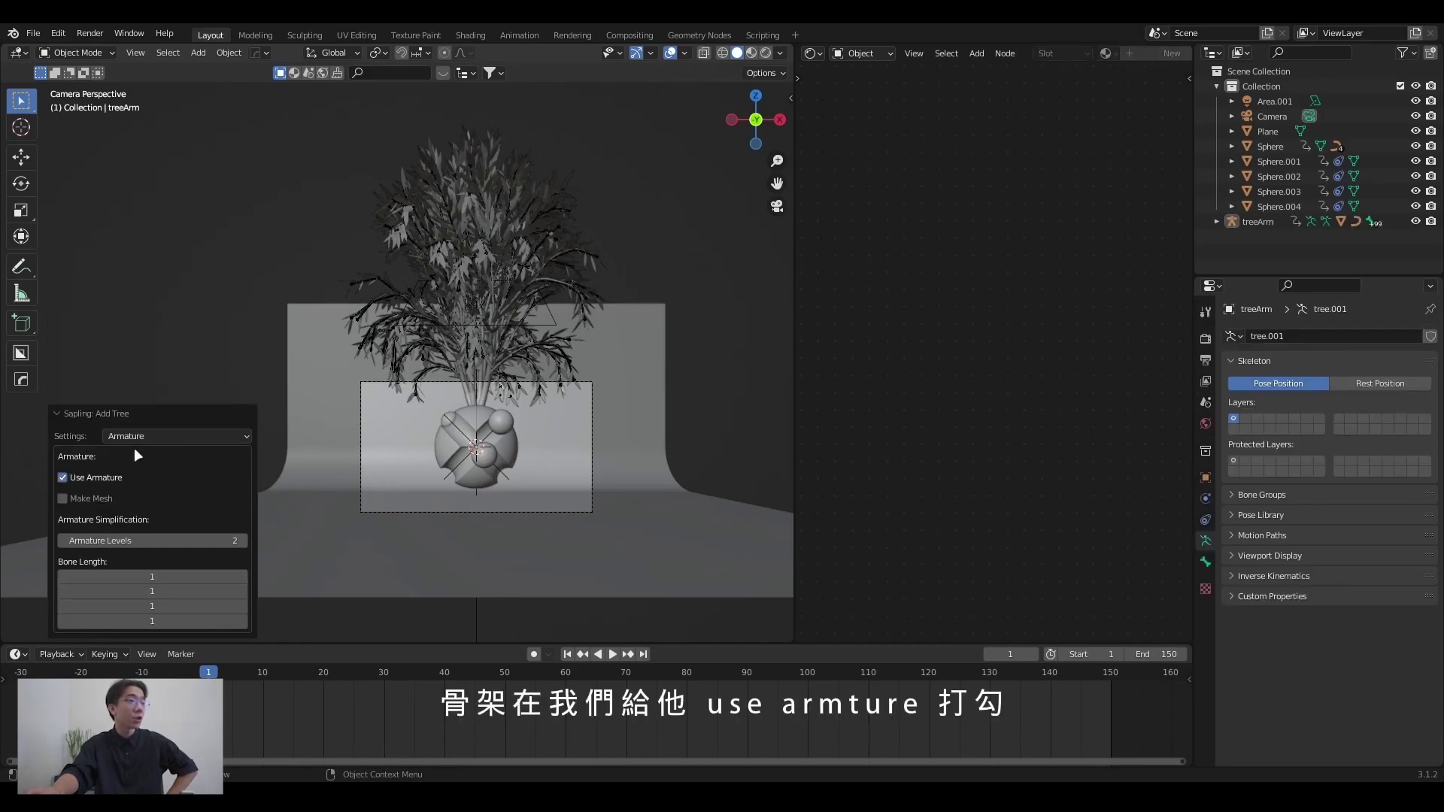
left_click(173, 430)
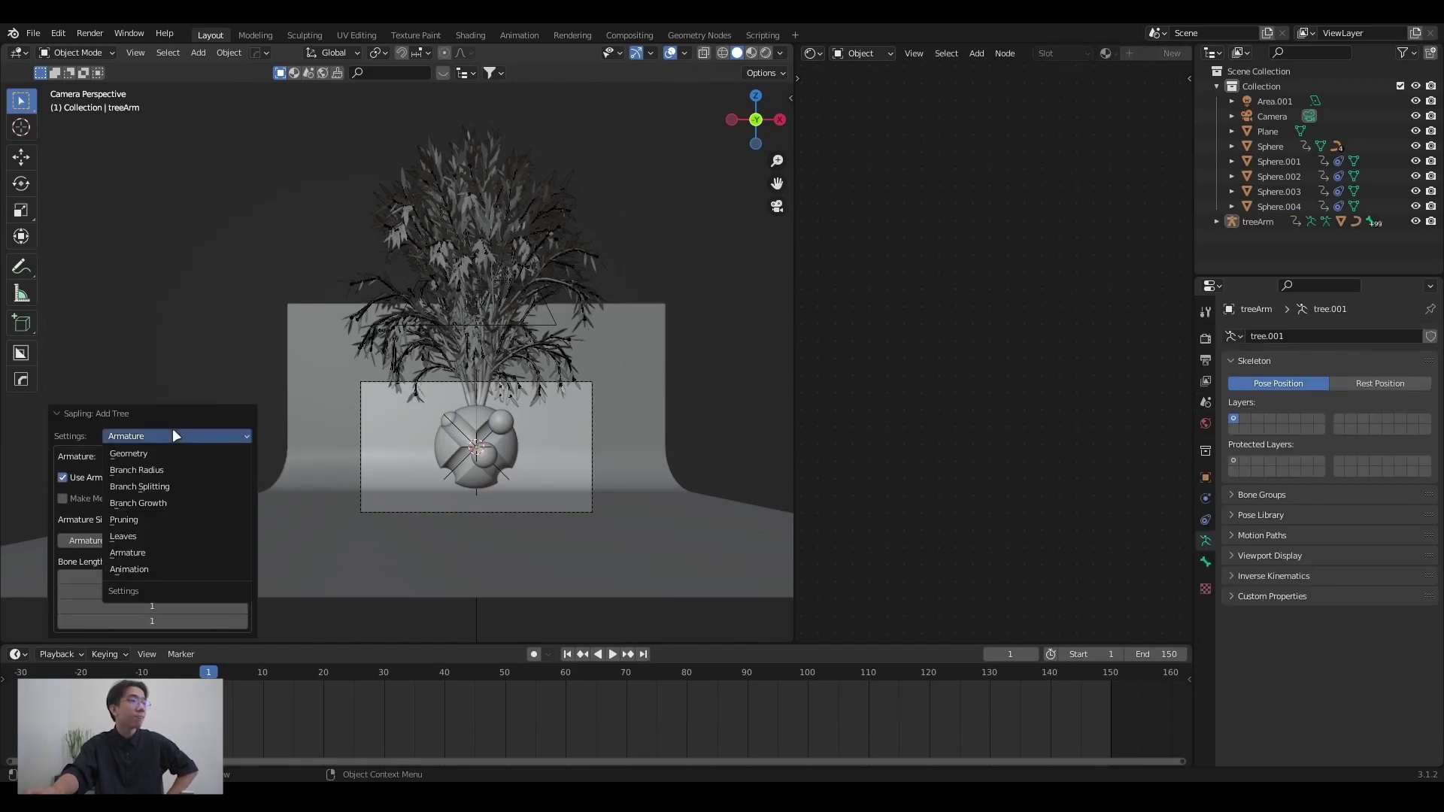
left_click(167, 568)
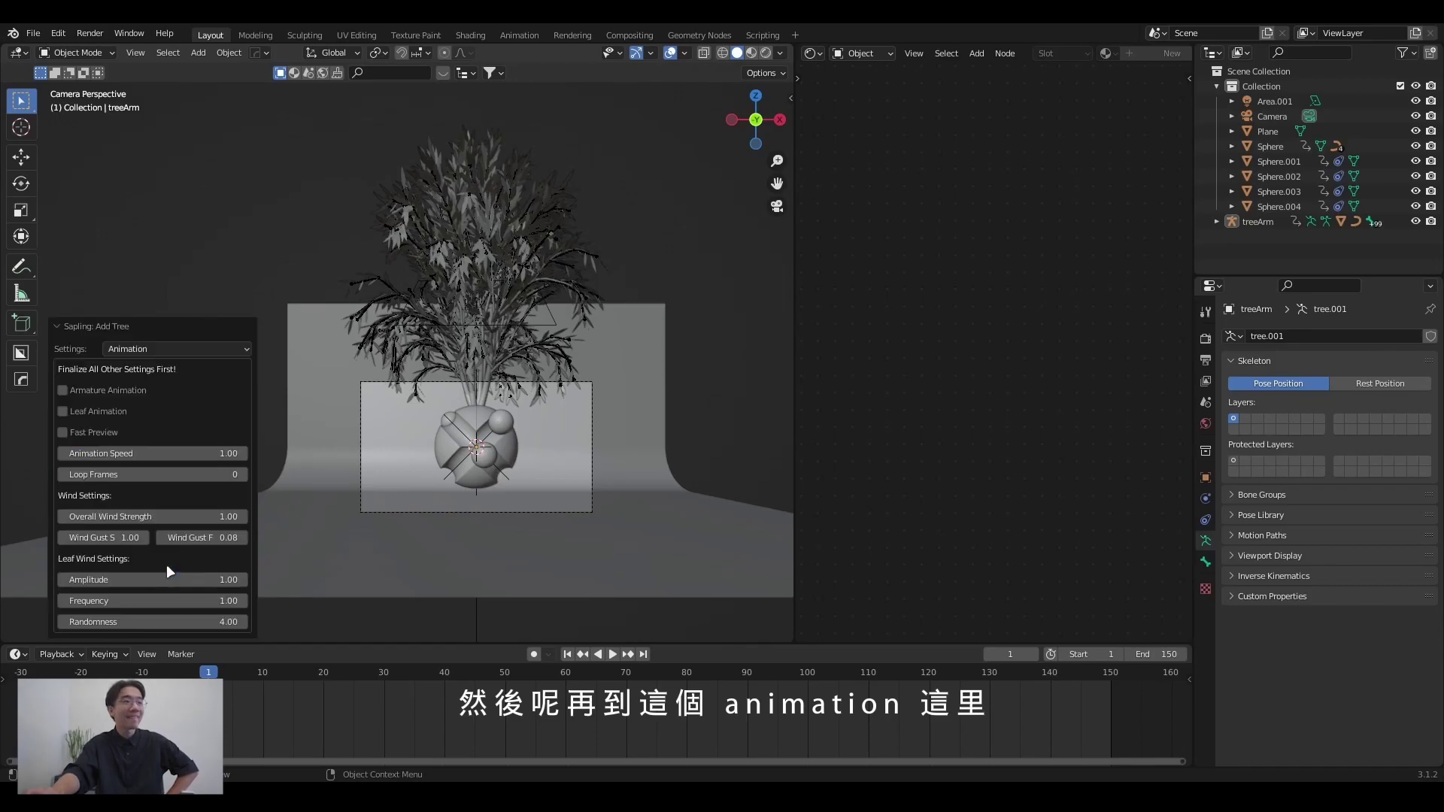
Turn on Armature Animation with speed 0.5 and 150 loop frames, previewing the sway.
left_click(93, 391)
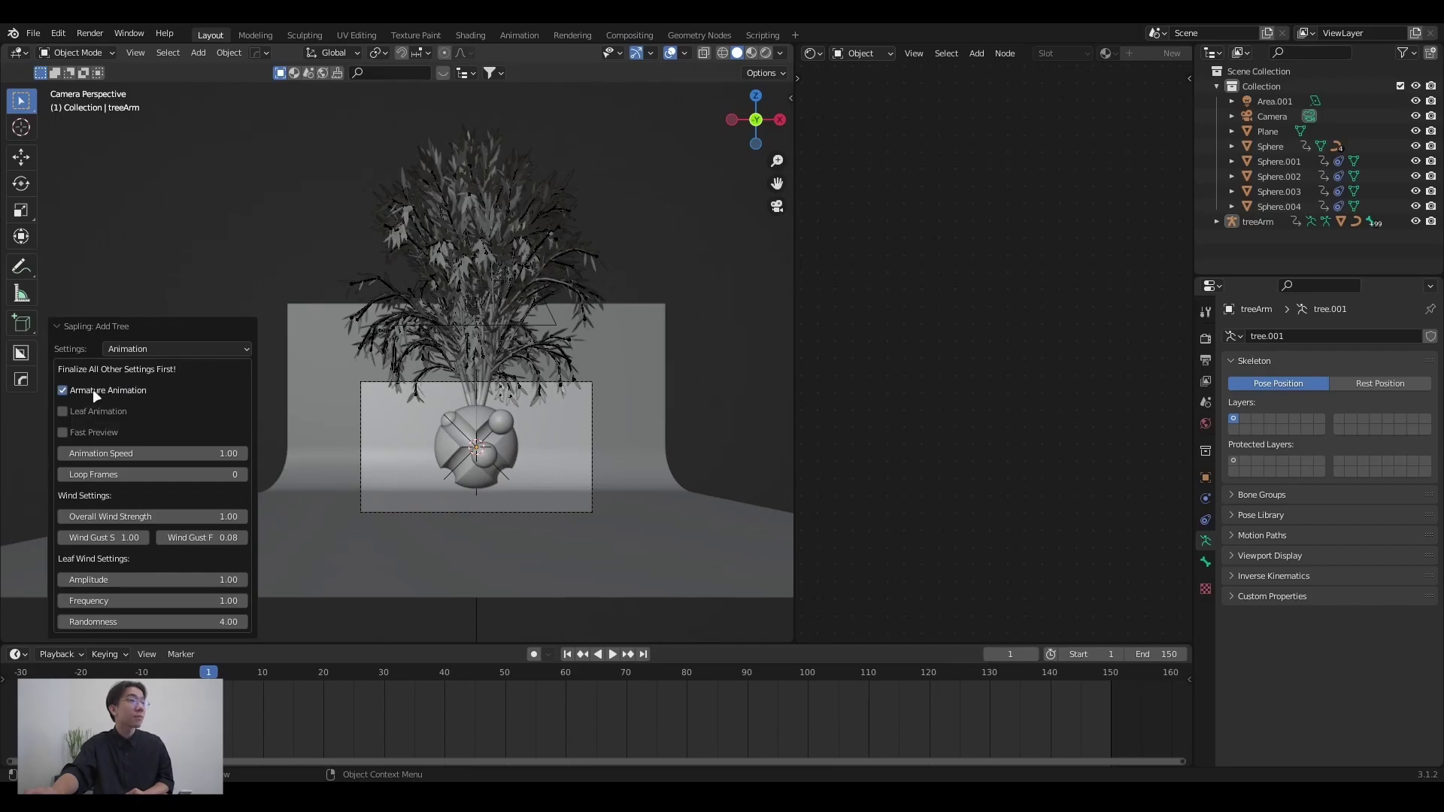
left_click(164, 453)
type(".5")
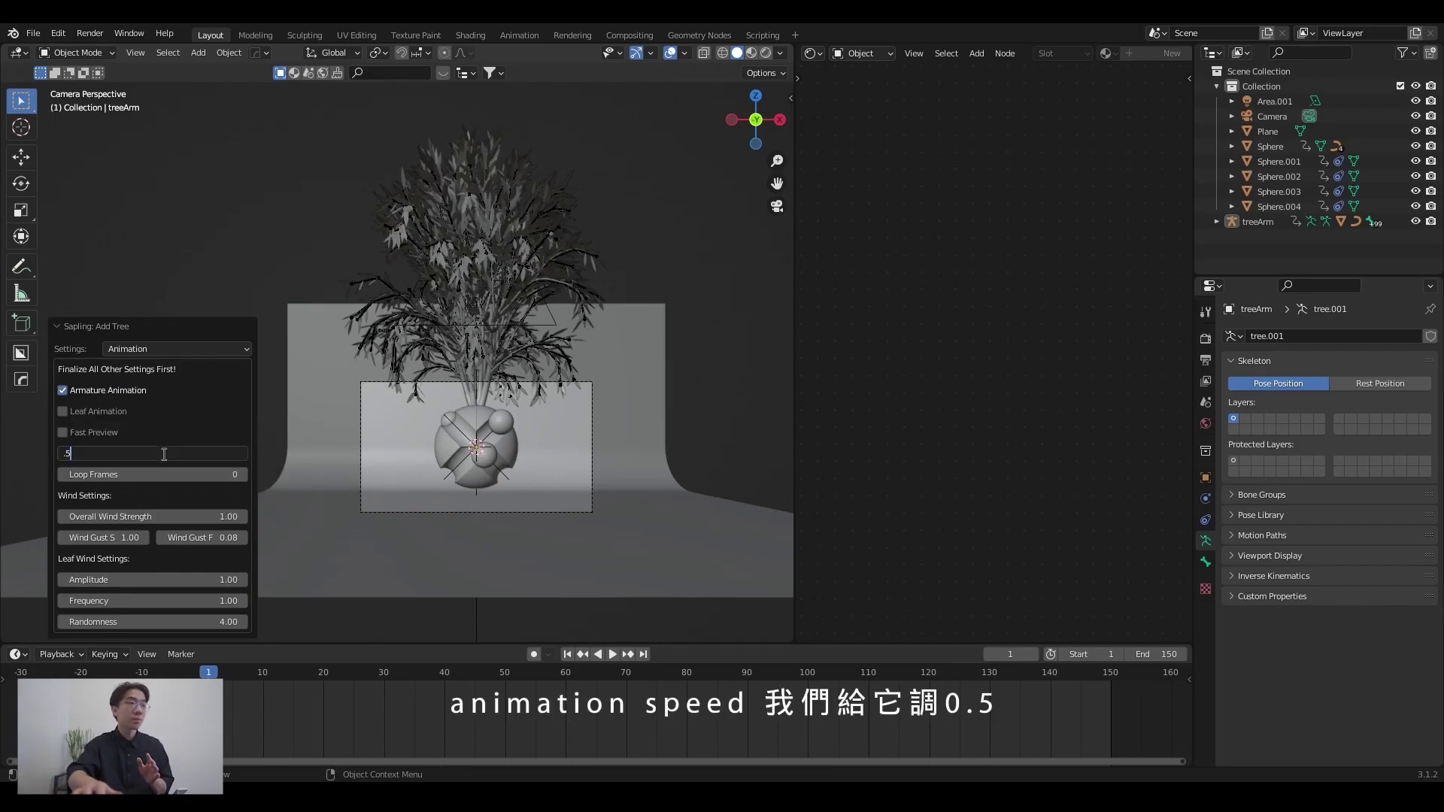
key("Return")
key("space")
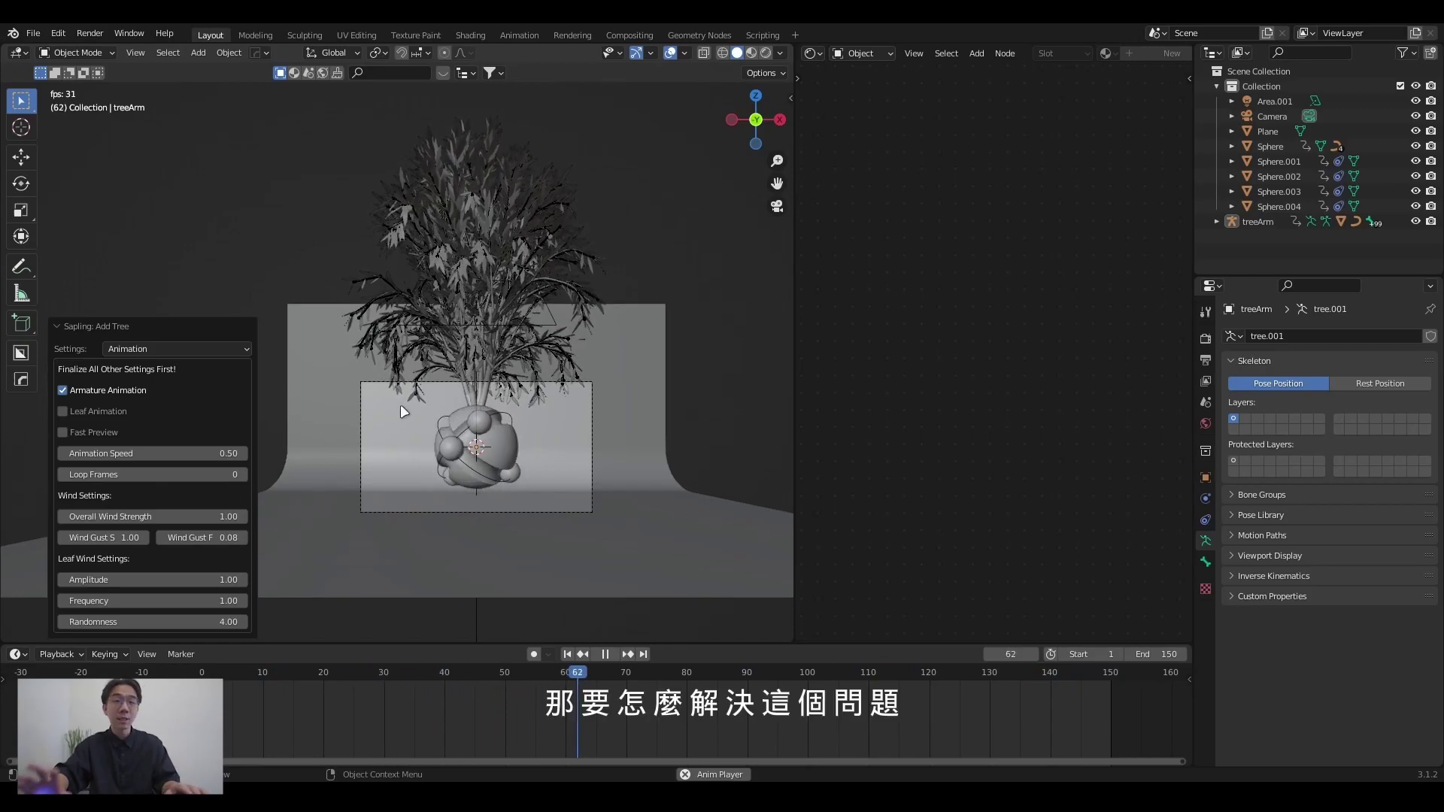
key("space")
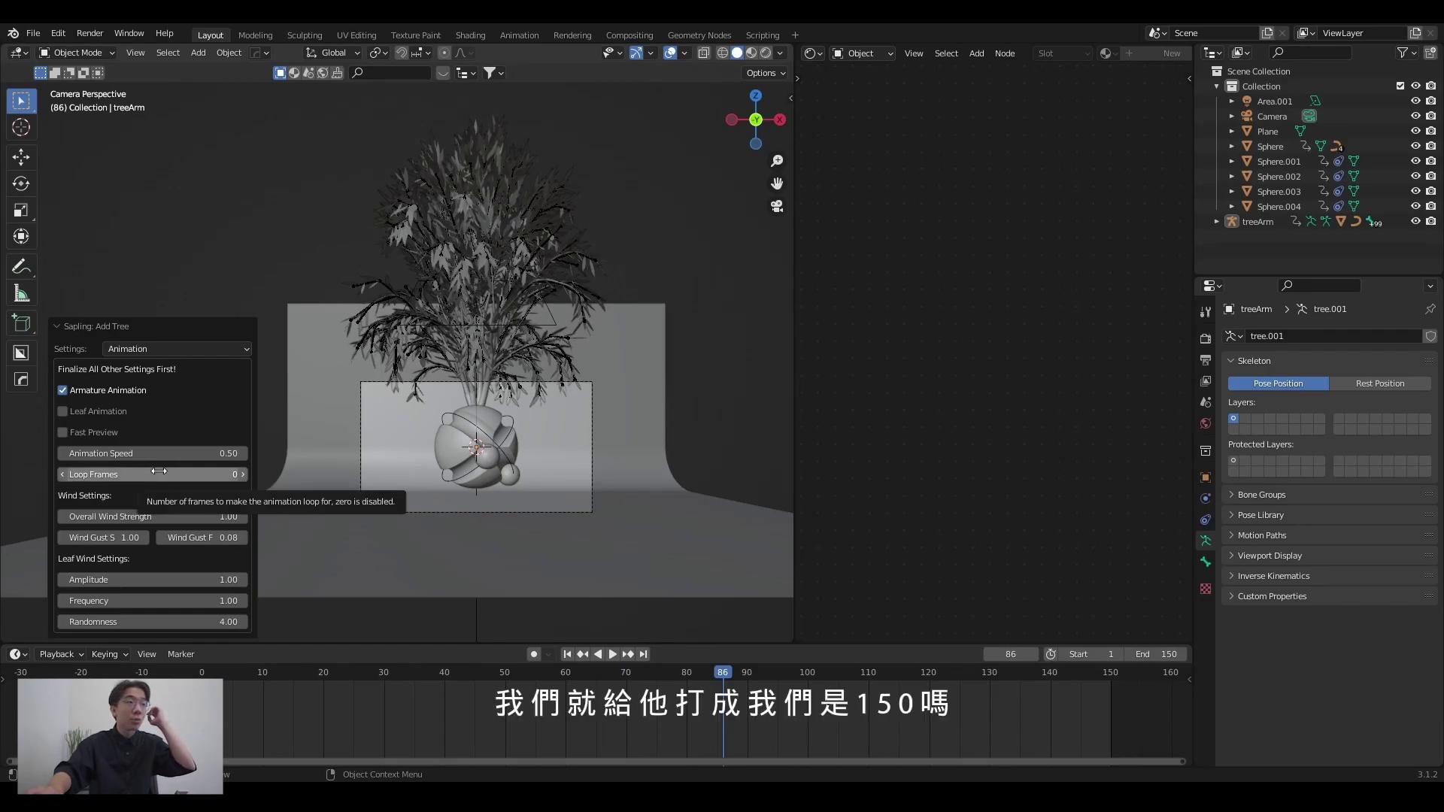
left_click(158, 473)
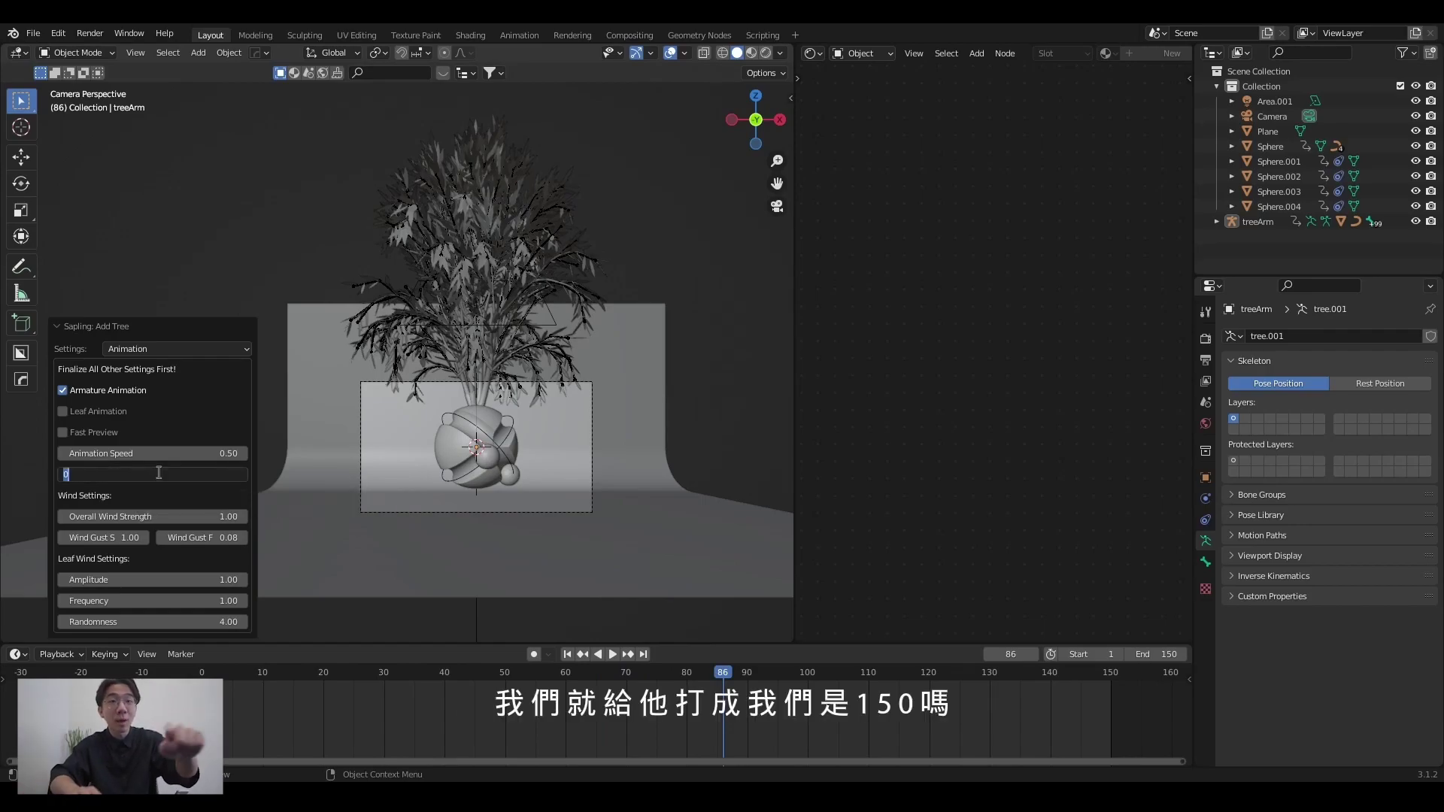
type("15")
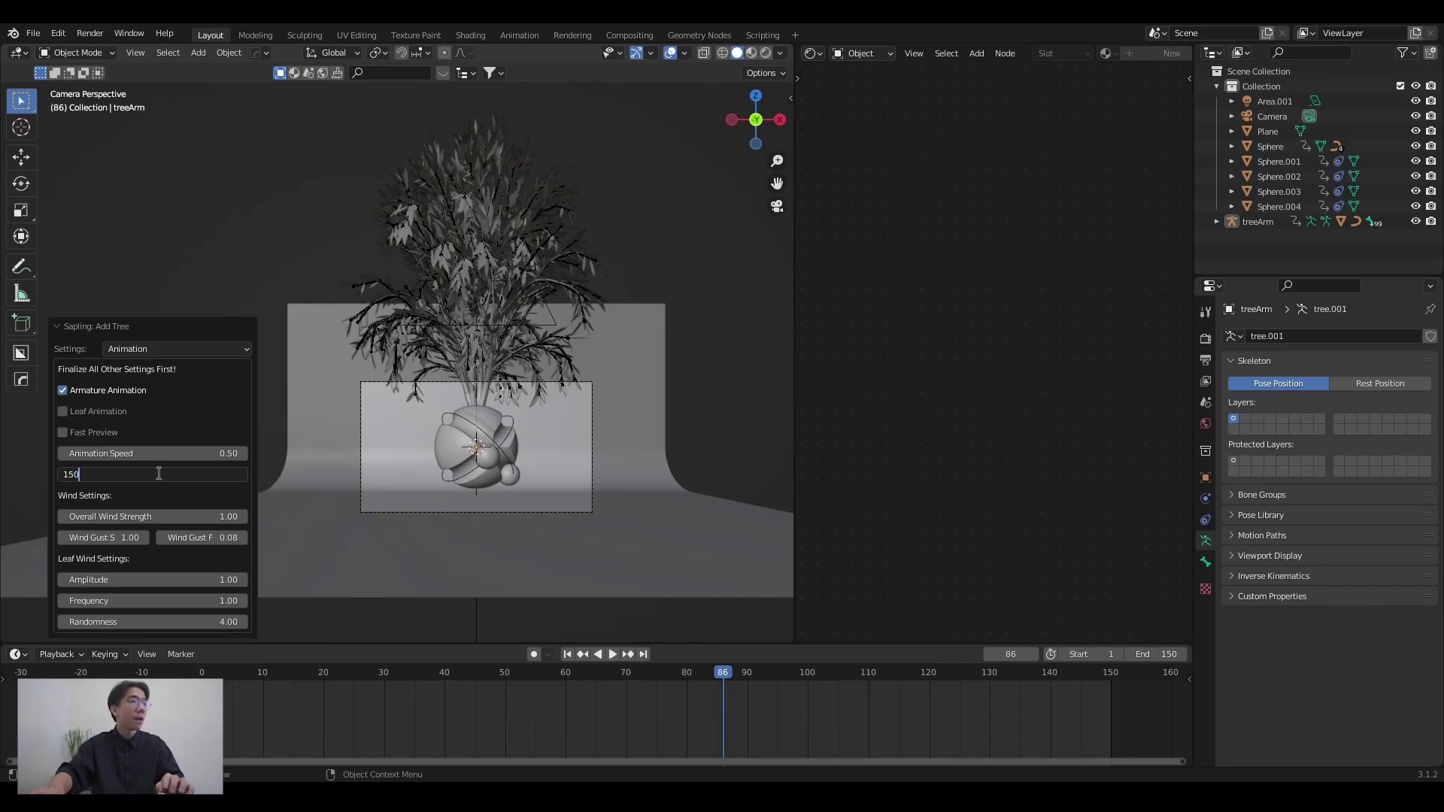
key("Return")
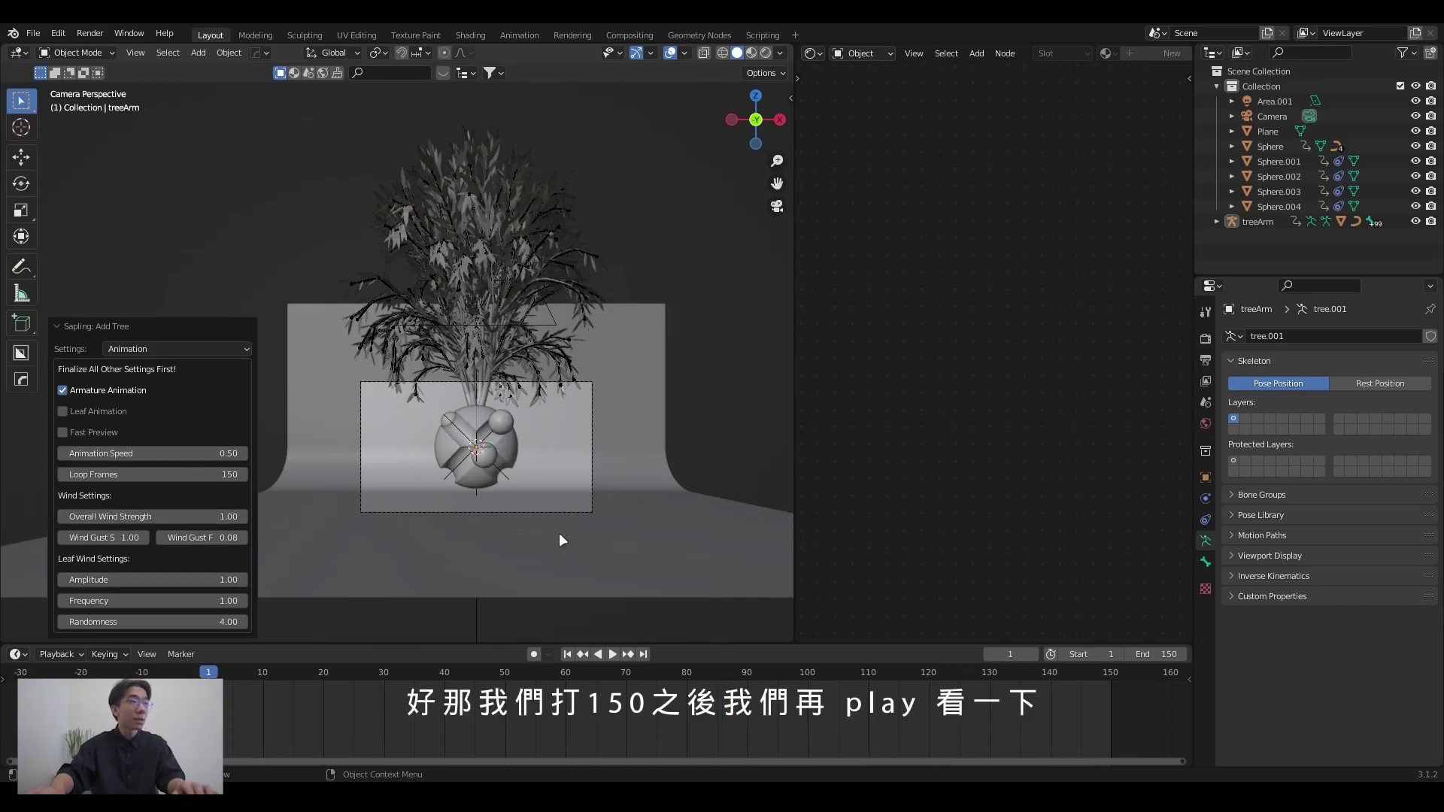
key("space")
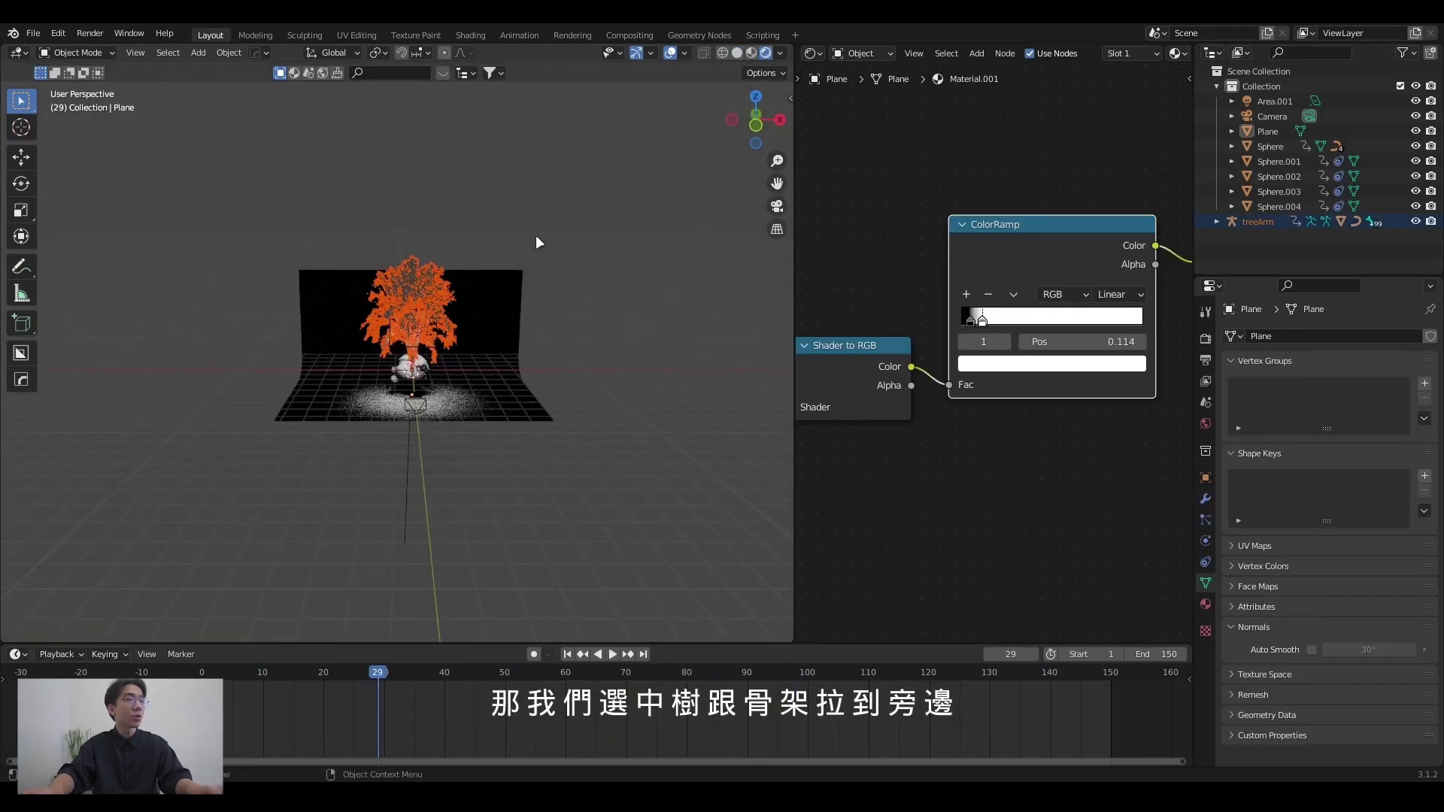
Move the tree left along X and scale it to about 1.887.
key("g")
key("x")
left_click(402, 246)
middle_click_drag(402, 245, 467, 245)
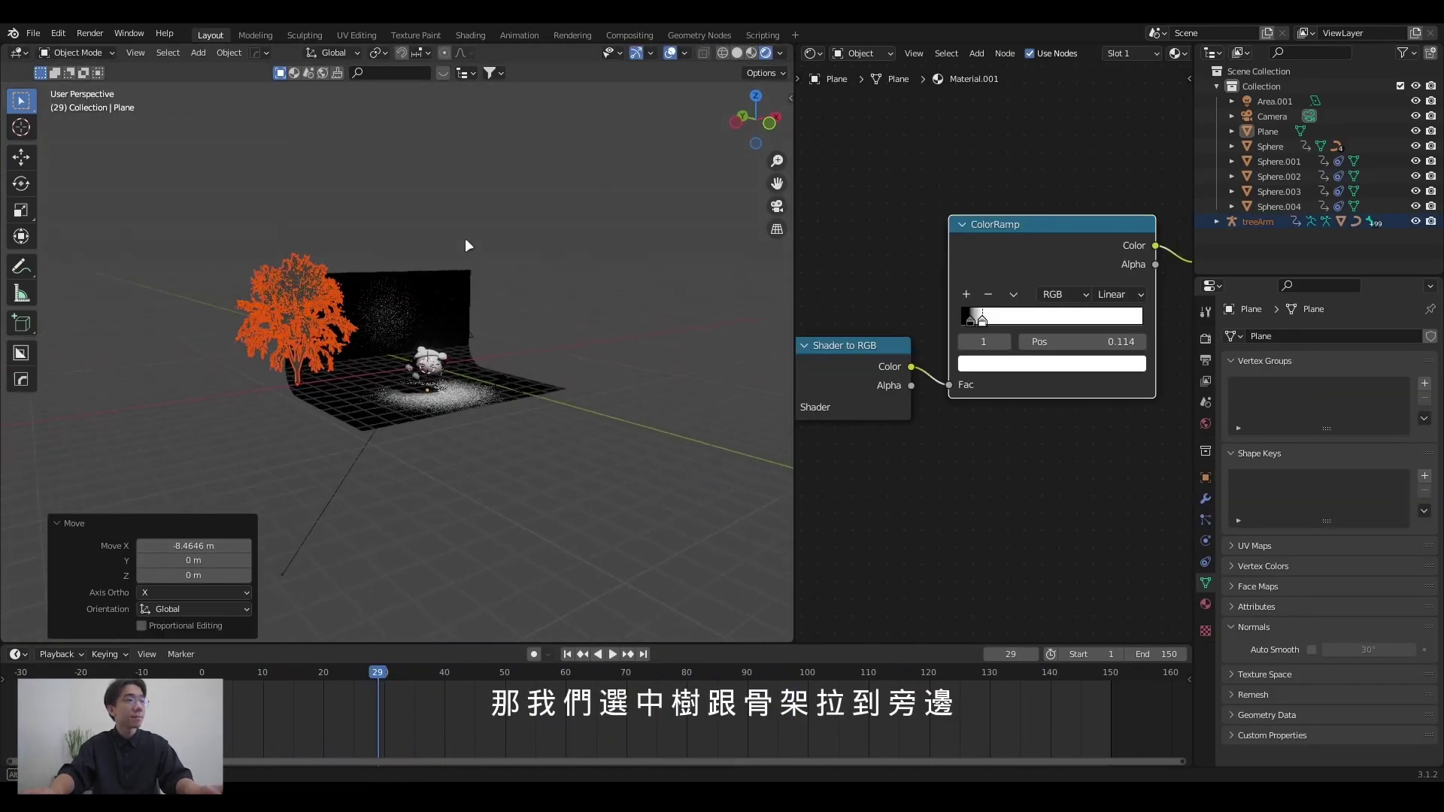
key("s")
left_click(625, 210)
key("s")
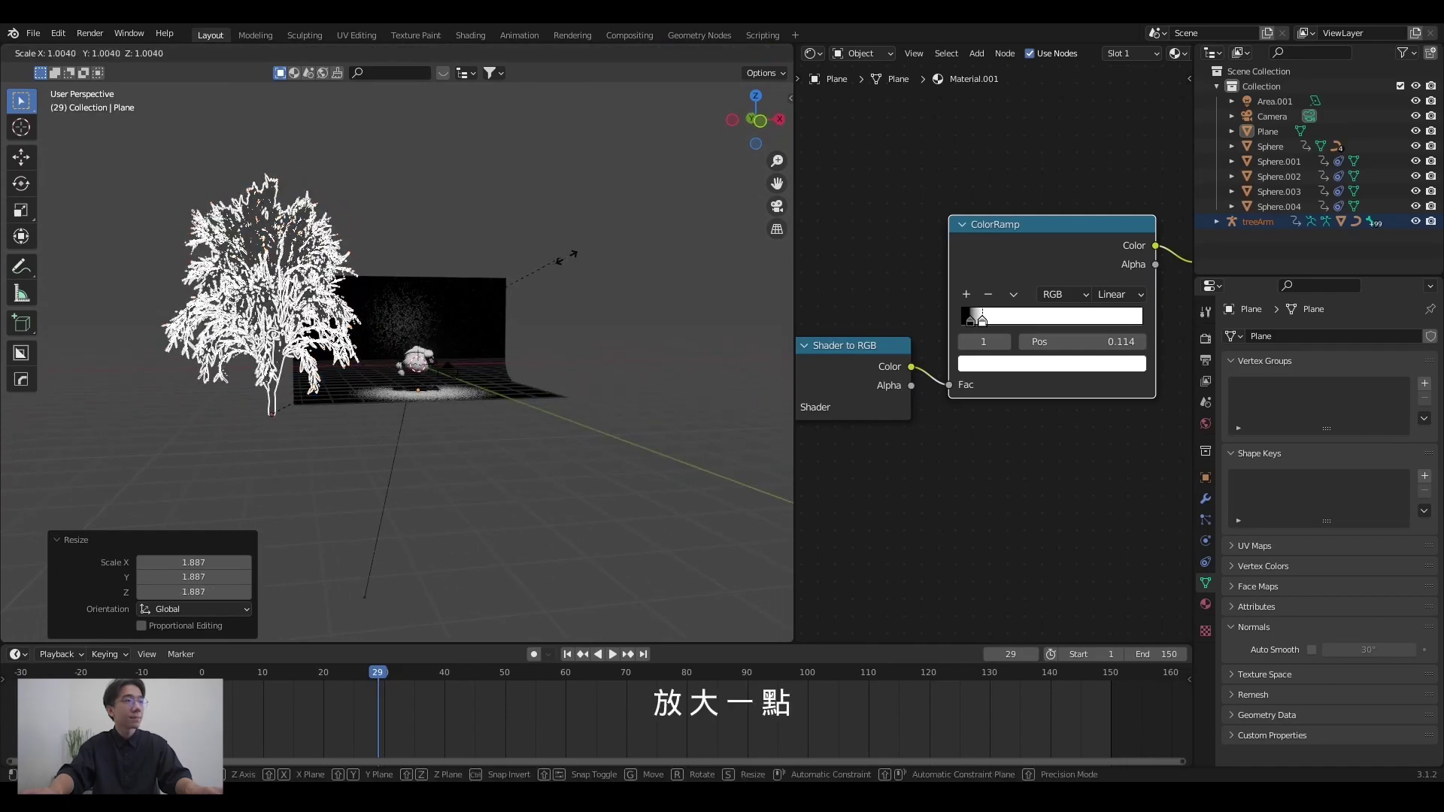
left_click(594, 253)
Shift the tree along X once more and select the area light.
key("g")
key("x")
scroll(562, 256, "up", 4)
scroll(542, 316, "up", 2)
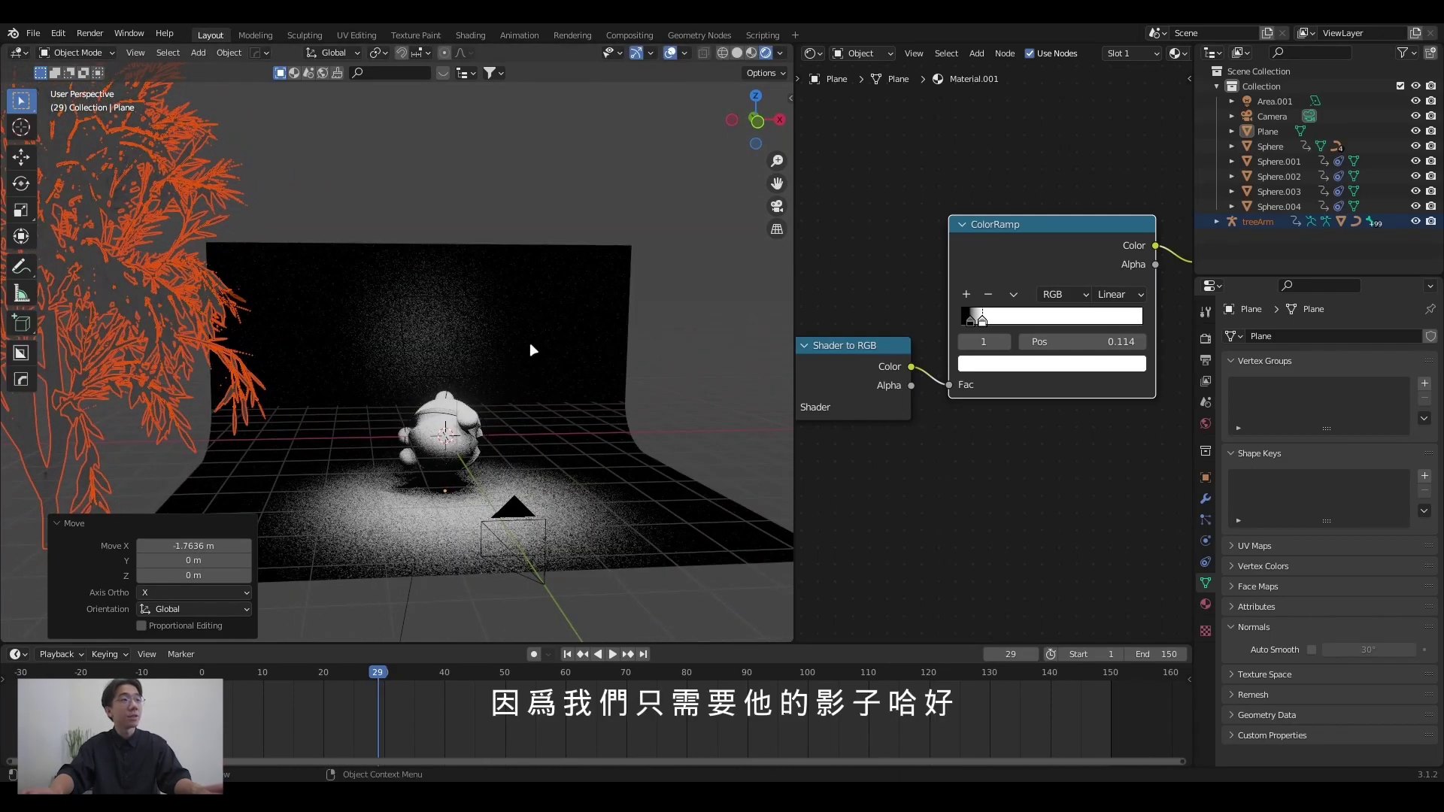
left_click(464, 332)
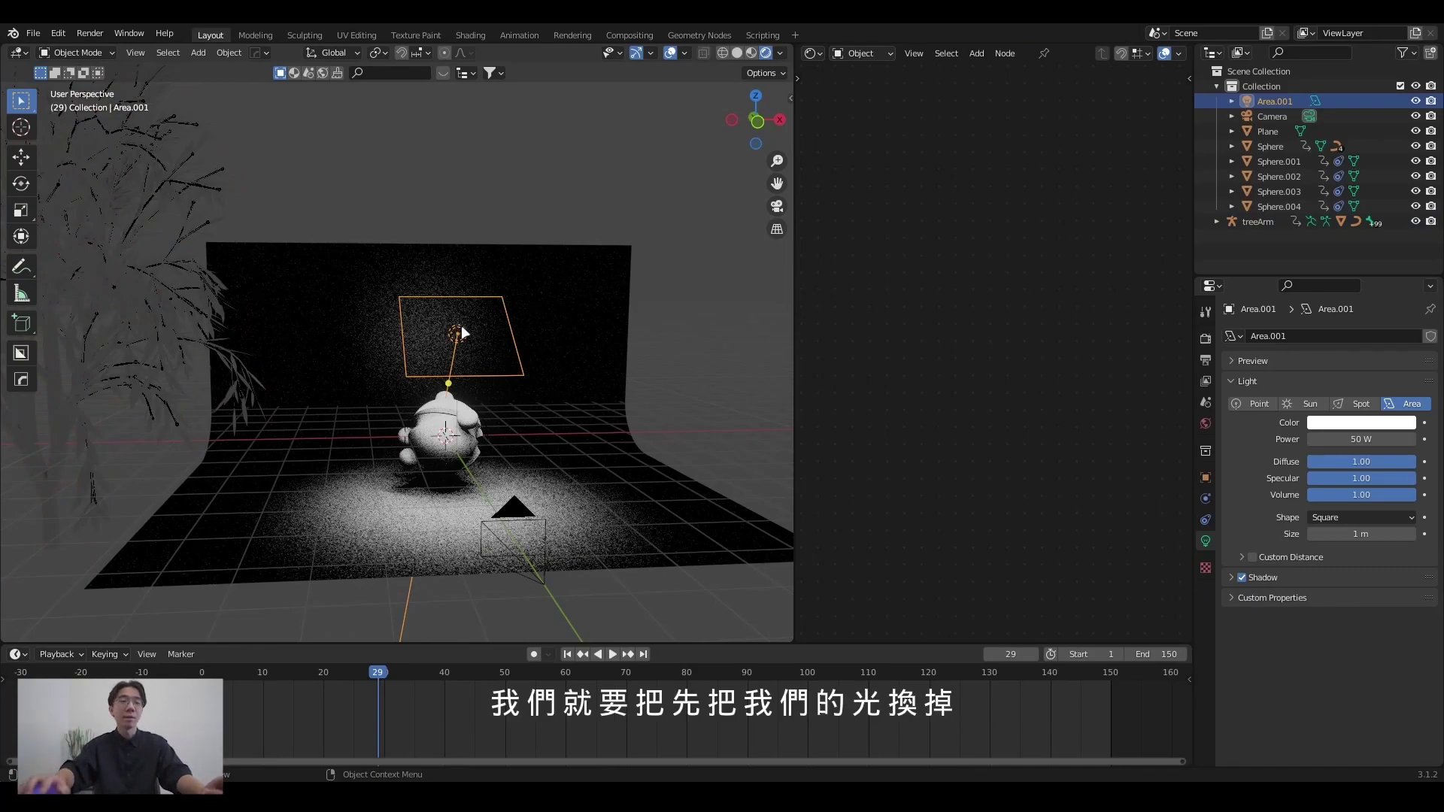
Replace Area.001 with a Sun light raised along Z, viewed through the camera.
key("Delete")
key("shift+a")
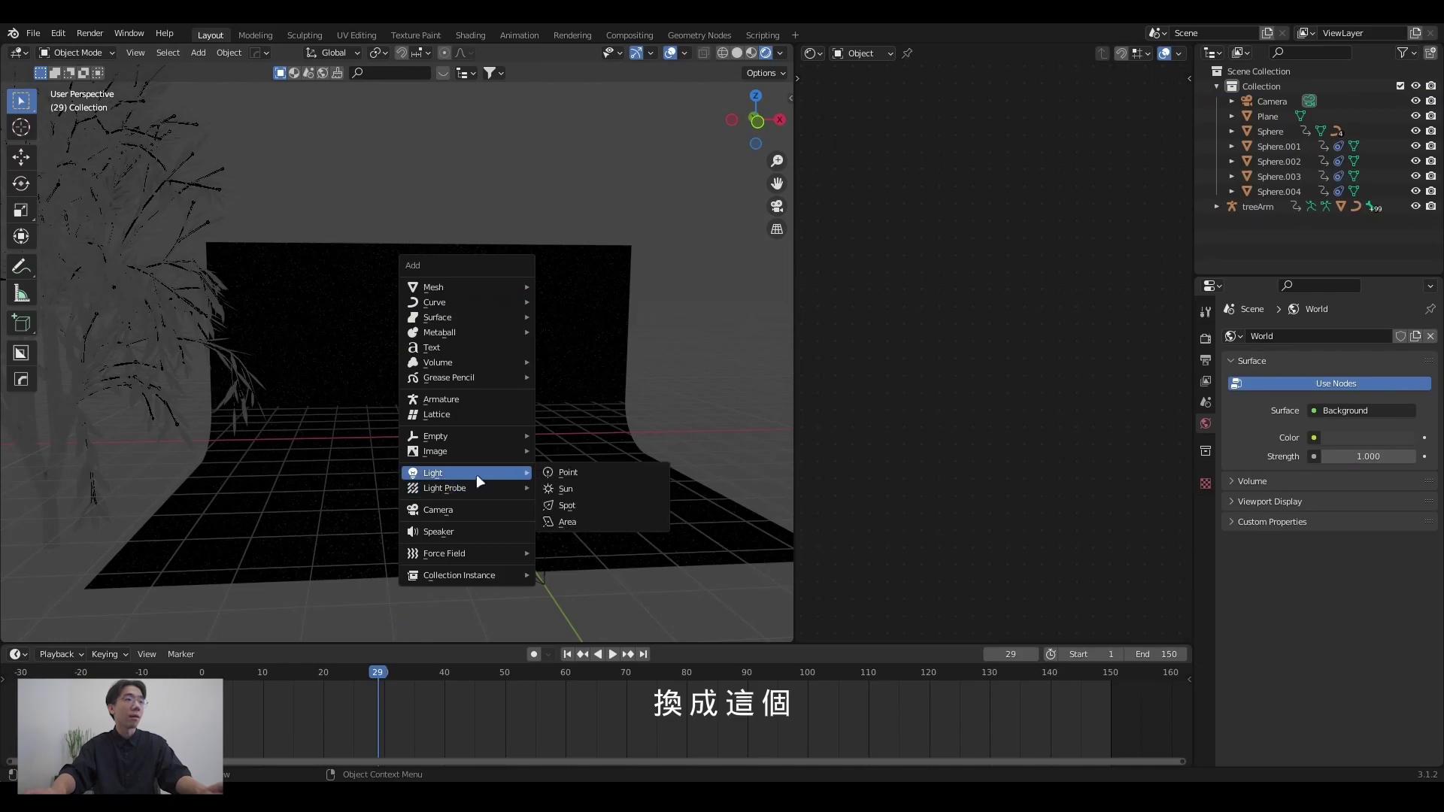
left_click(612, 495)
key("g")
key("z")
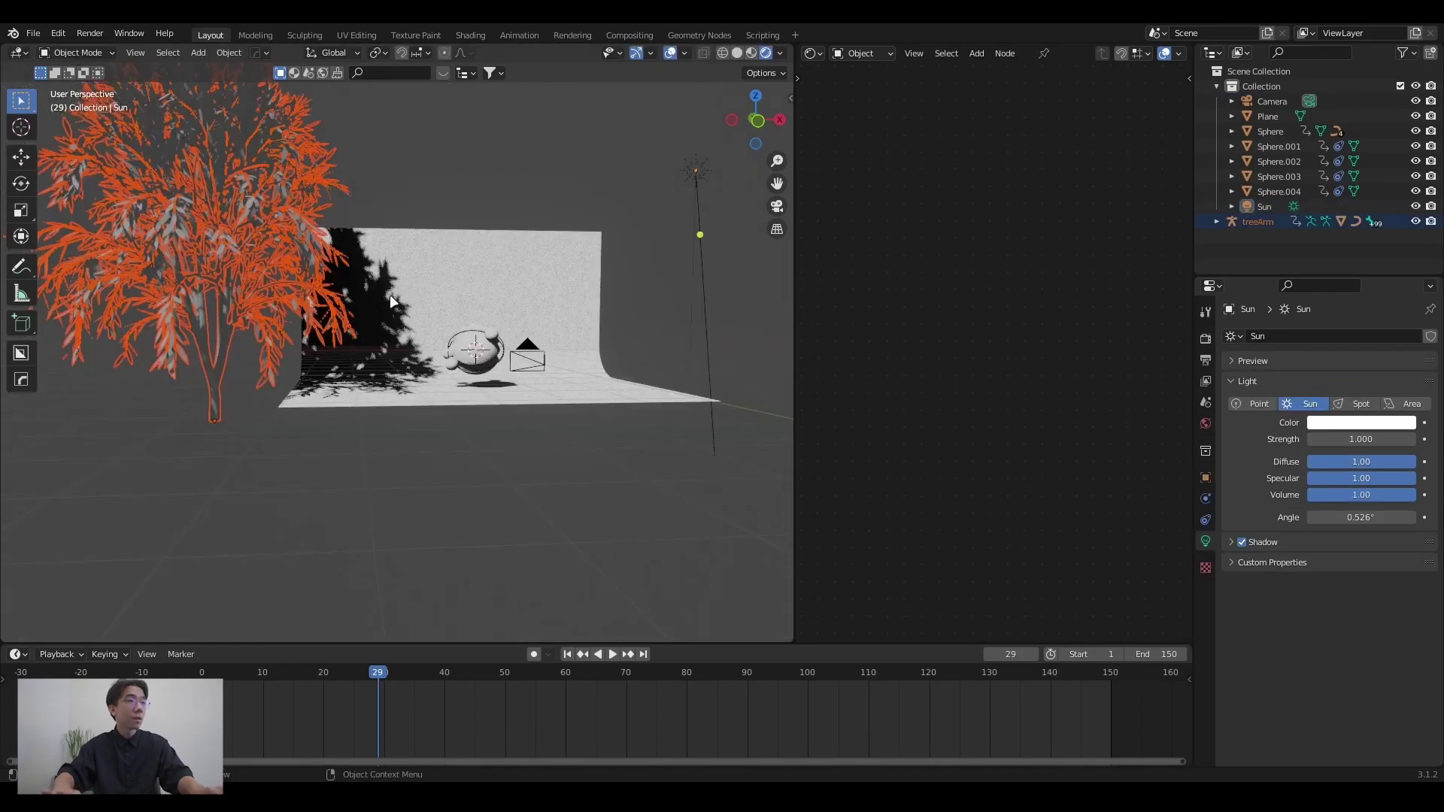
key("KP_0")
scroll(392, 302, "up", 2)
Reposition and resize the tree along X so its leaf shadows cross the backdrop.
key("g")
key("x")
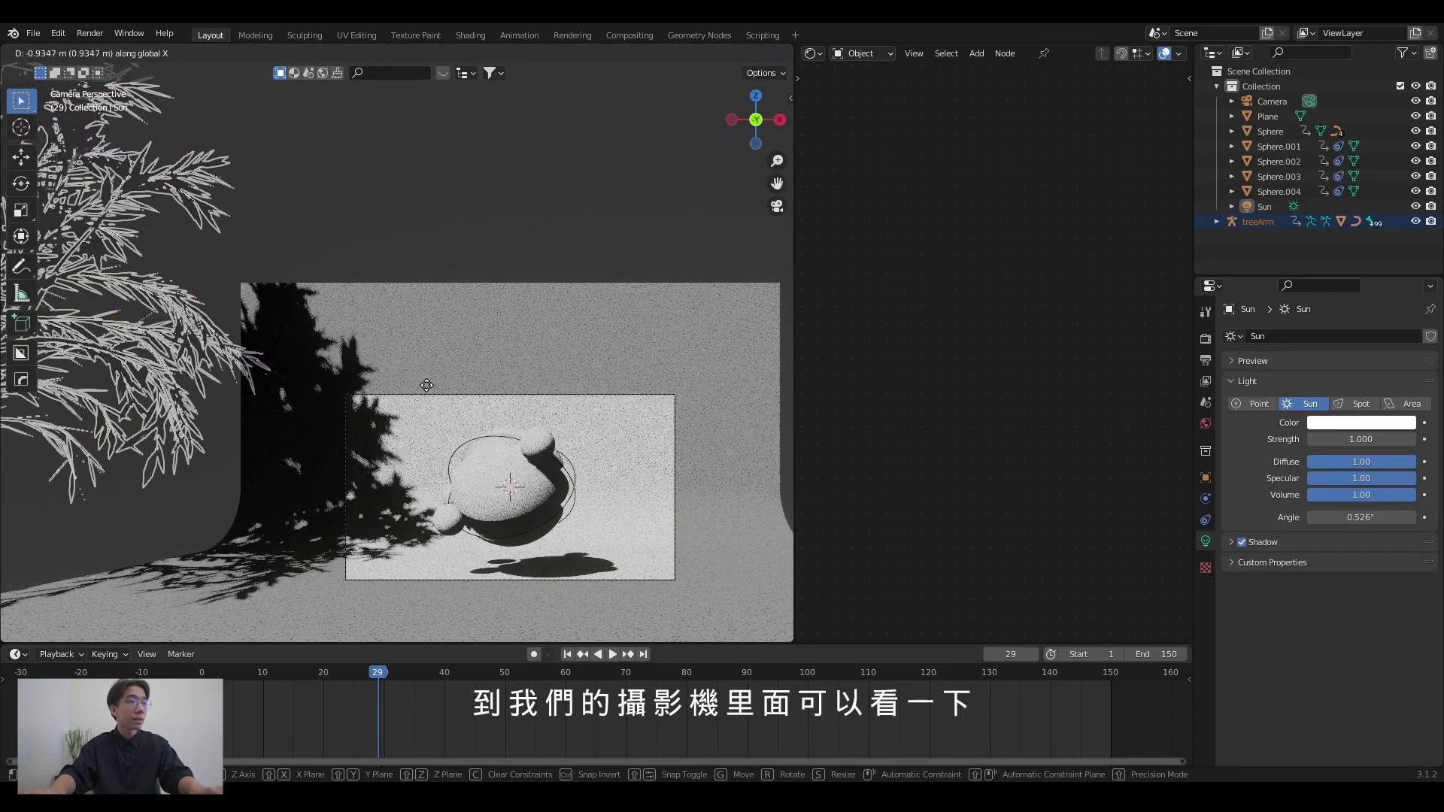
left_click(445, 395)
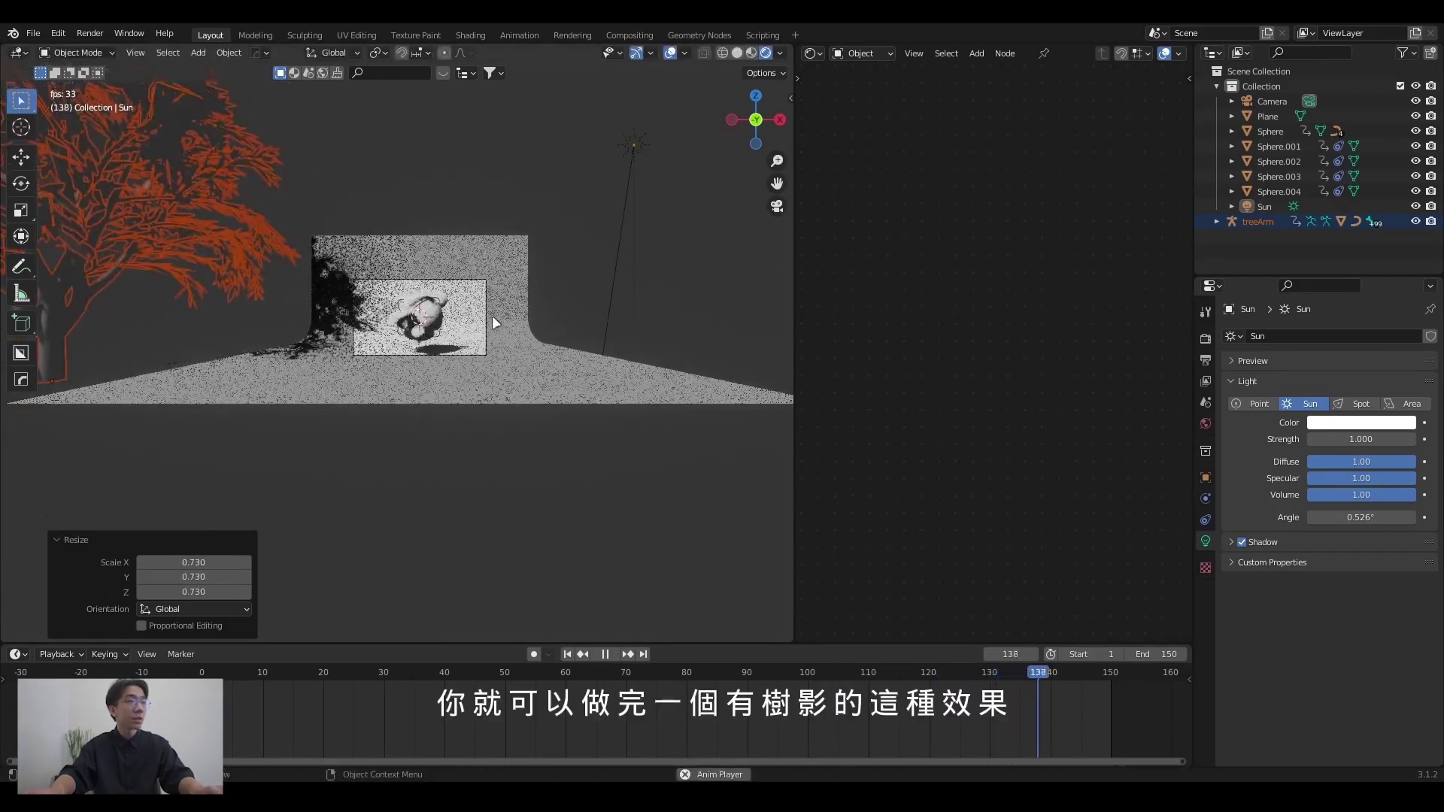
left_click(559, 321)
key("s")
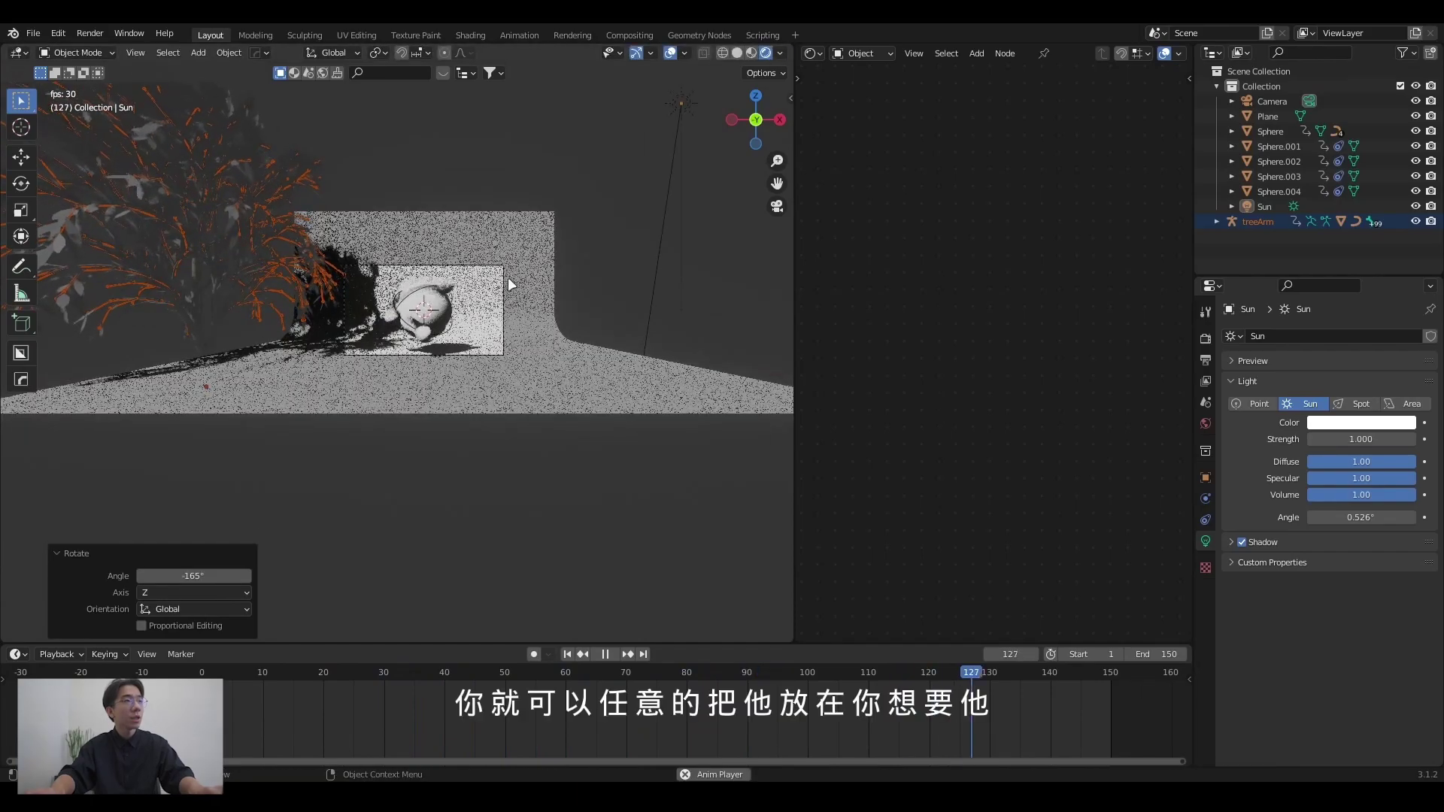
left_click(474, 279)
key("s")
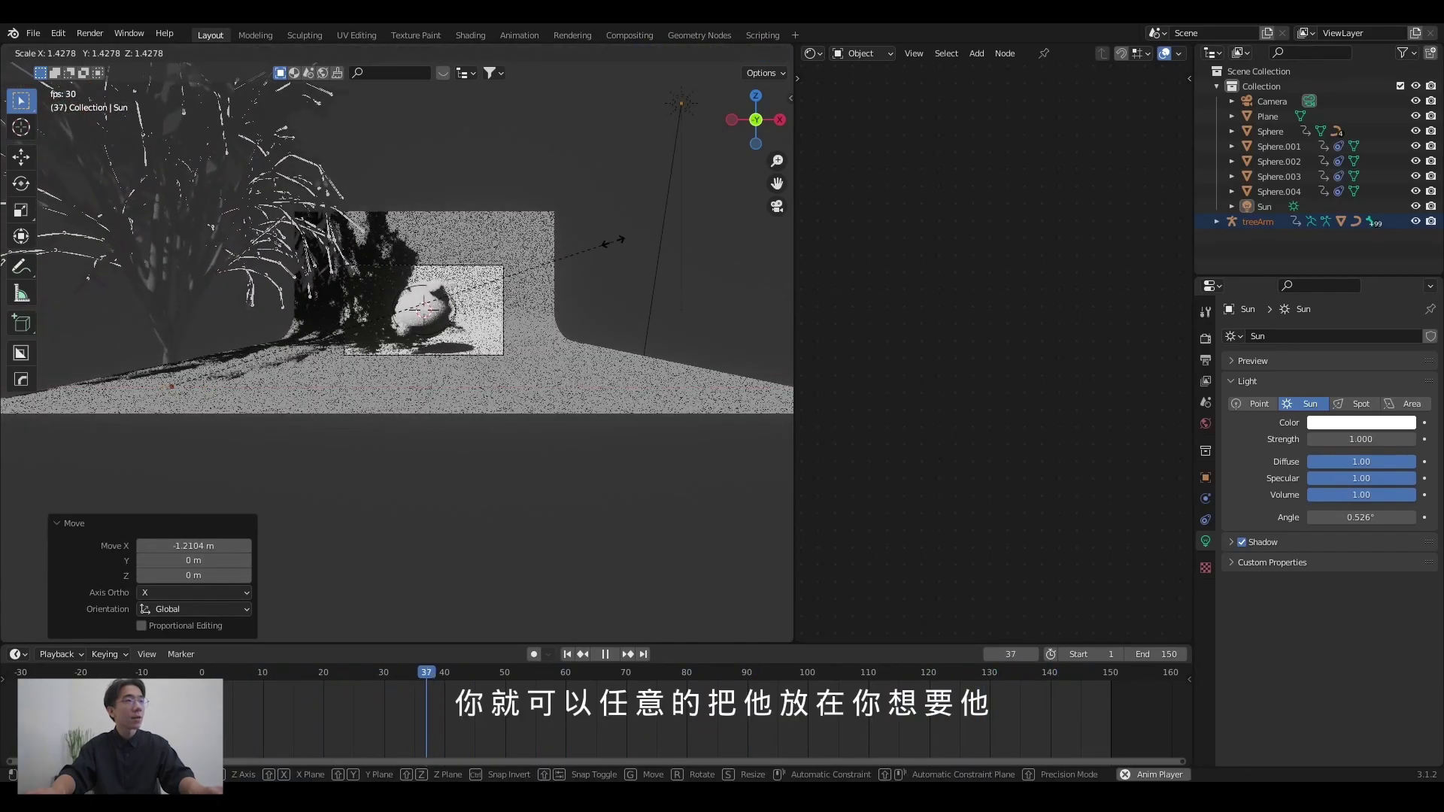
left_click(591, 289)
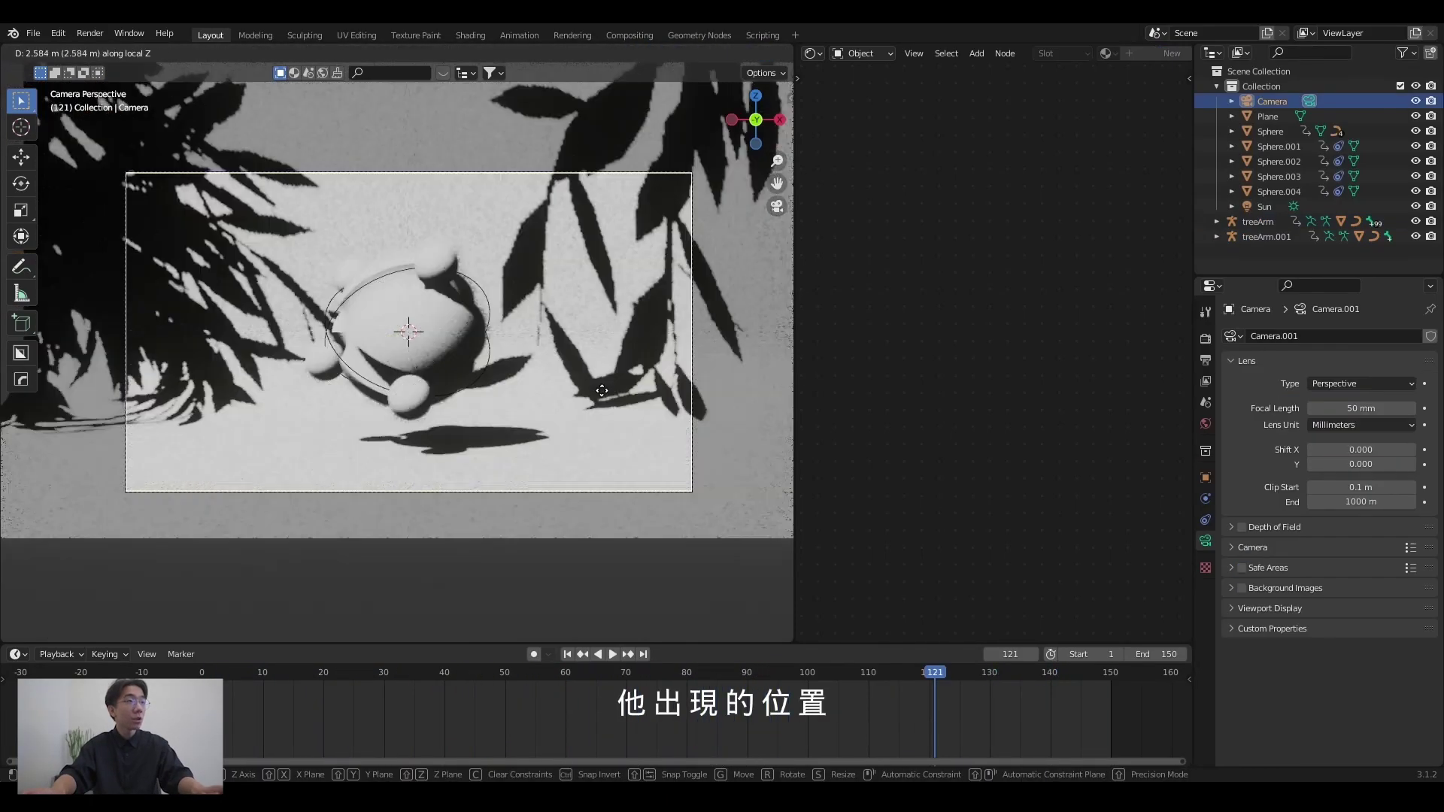
Add a UV sphere half-buried at the lower left and copy it to the lower right.
left_click(603, 374)
key("shift+a")
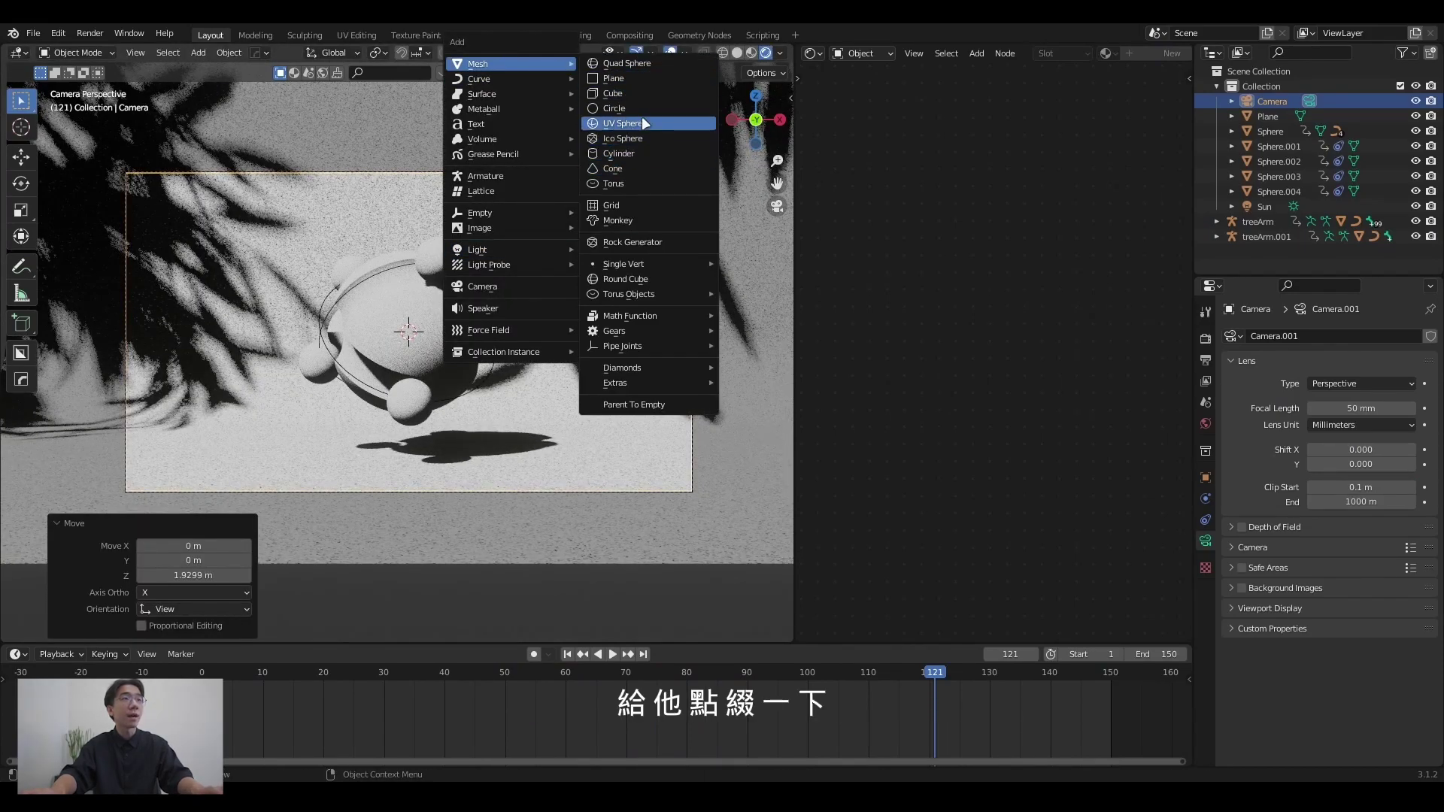
left_click(644, 122)
key("g")
key("y")
key("Return")
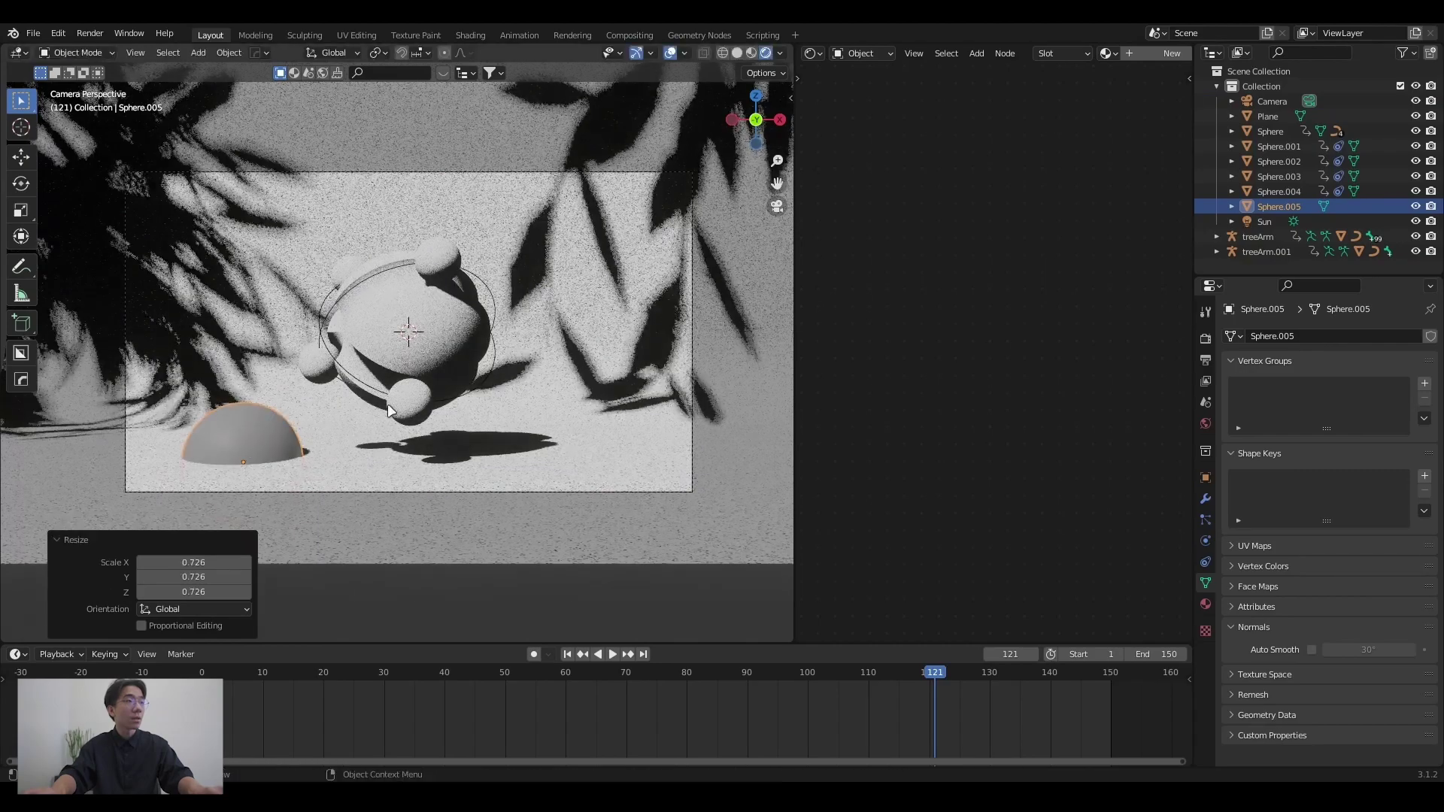
key("shift+d")
key("x")
left_click(751, 343)
Make a third sphere copy and link the main Sphere's material to all three.
key("shift+d")
left_click(564, 419)
left_click(256, 437, "shift")
left_click(651, 482, "shift")
left_click(405, 342, "shift")
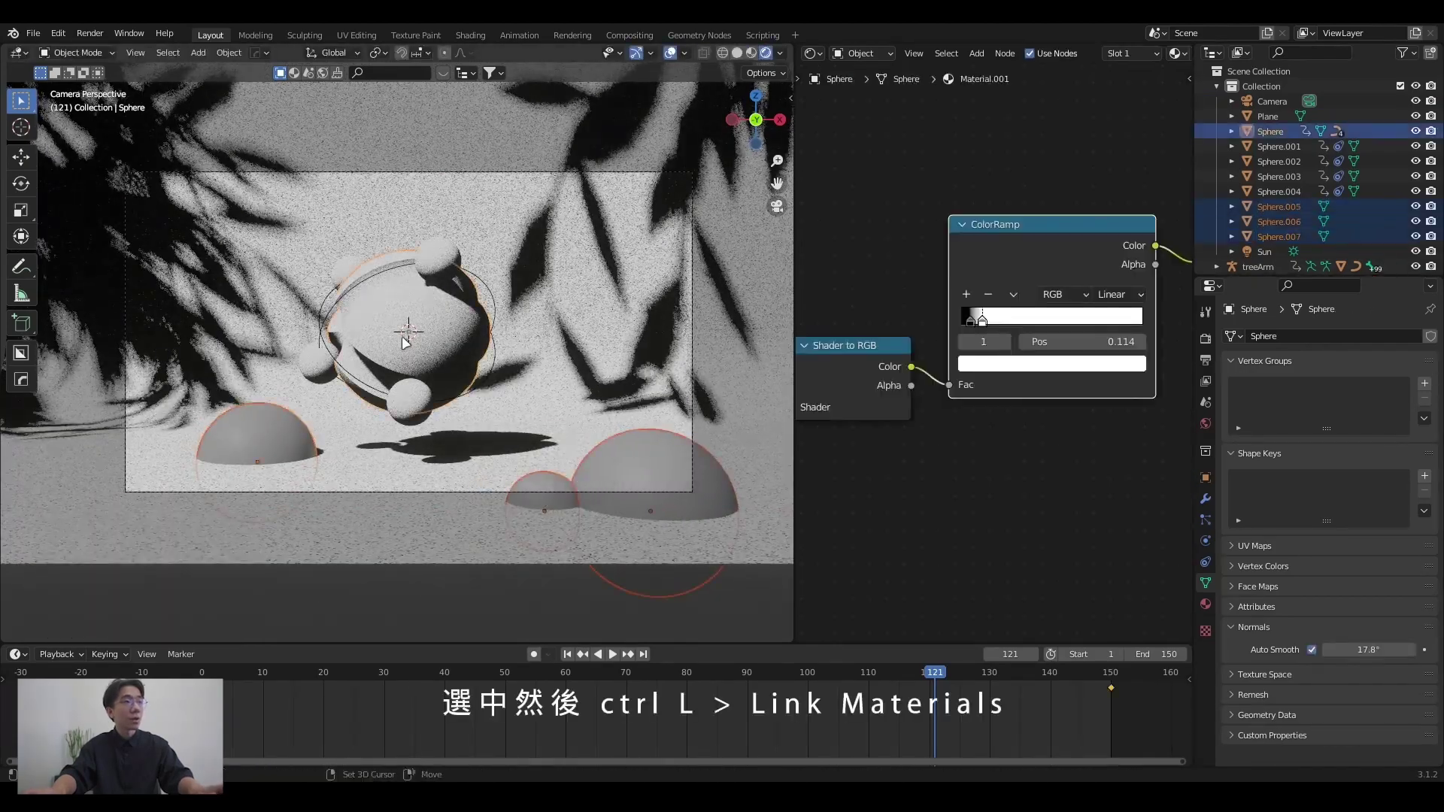
key("ctrl+l")
left_click(404, 338)
Play the animation to review the shot and re-centre the camera view.
key("alt+a")
scroll(442, 571, "down", 1)
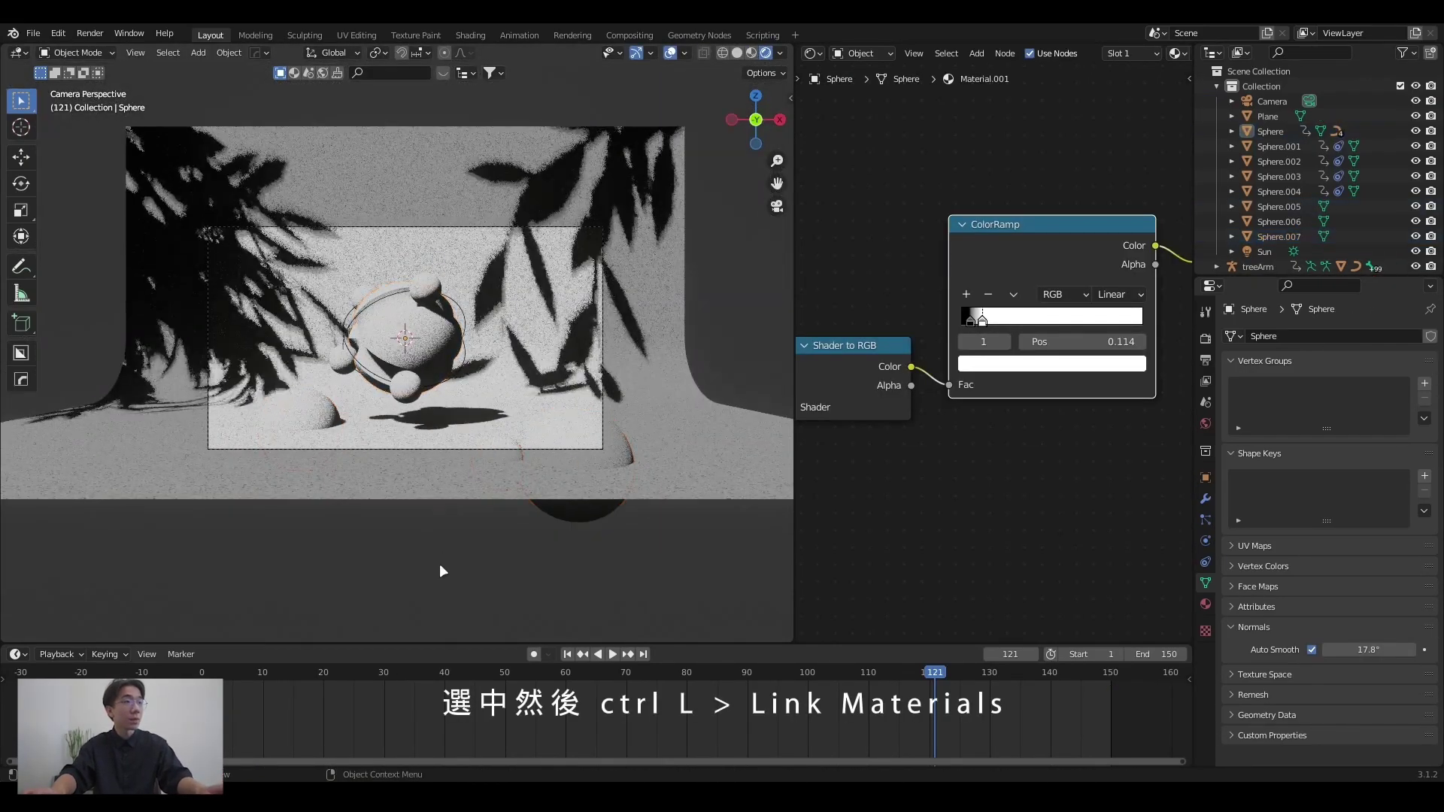
scroll(653, 468, "up", 2)
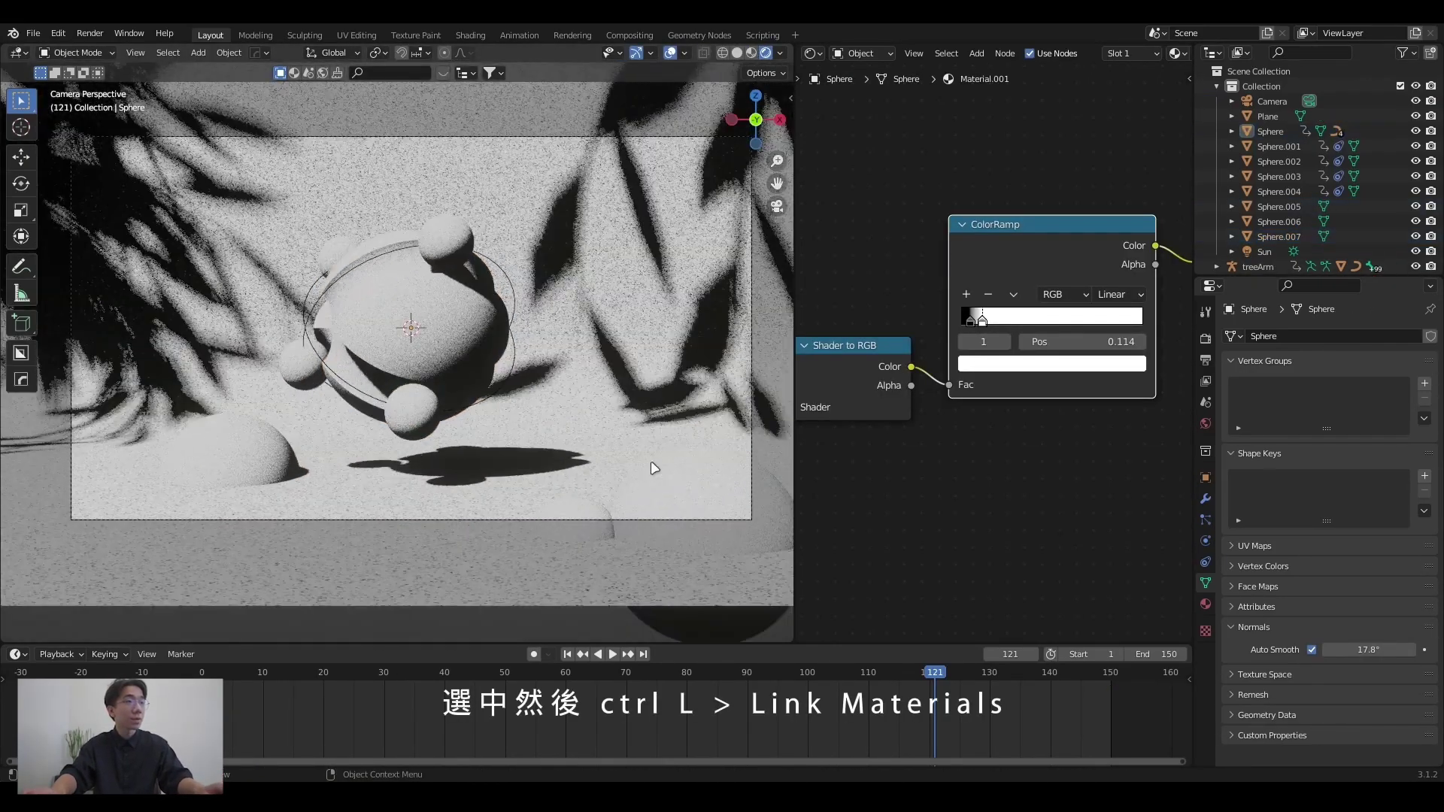
left_click(617, 503)
key("space")
scroll(569, 368, "down", 1)
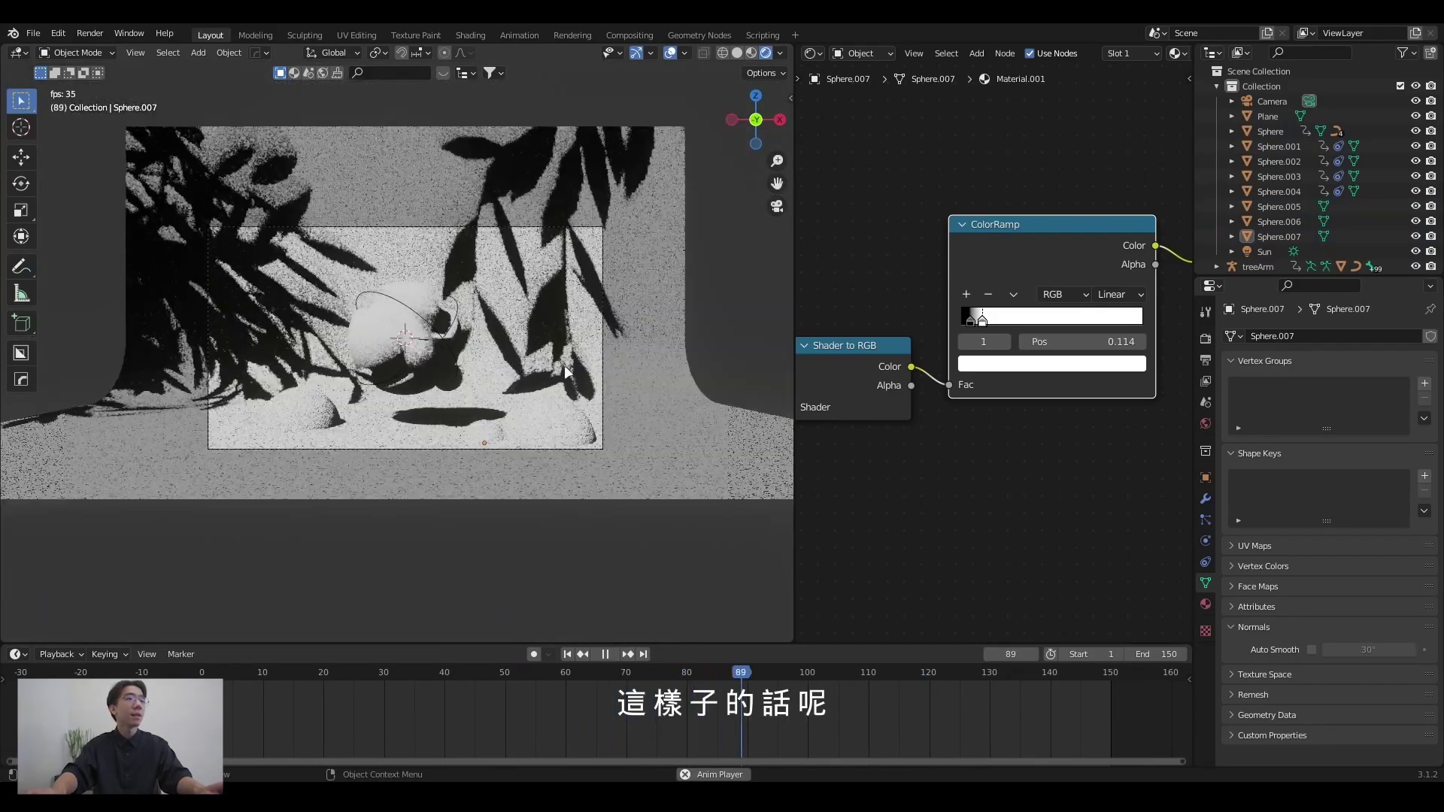
scroll(569, 369, "up", 1)
middle_click_drag(570, 368, 554, 387, "shift")
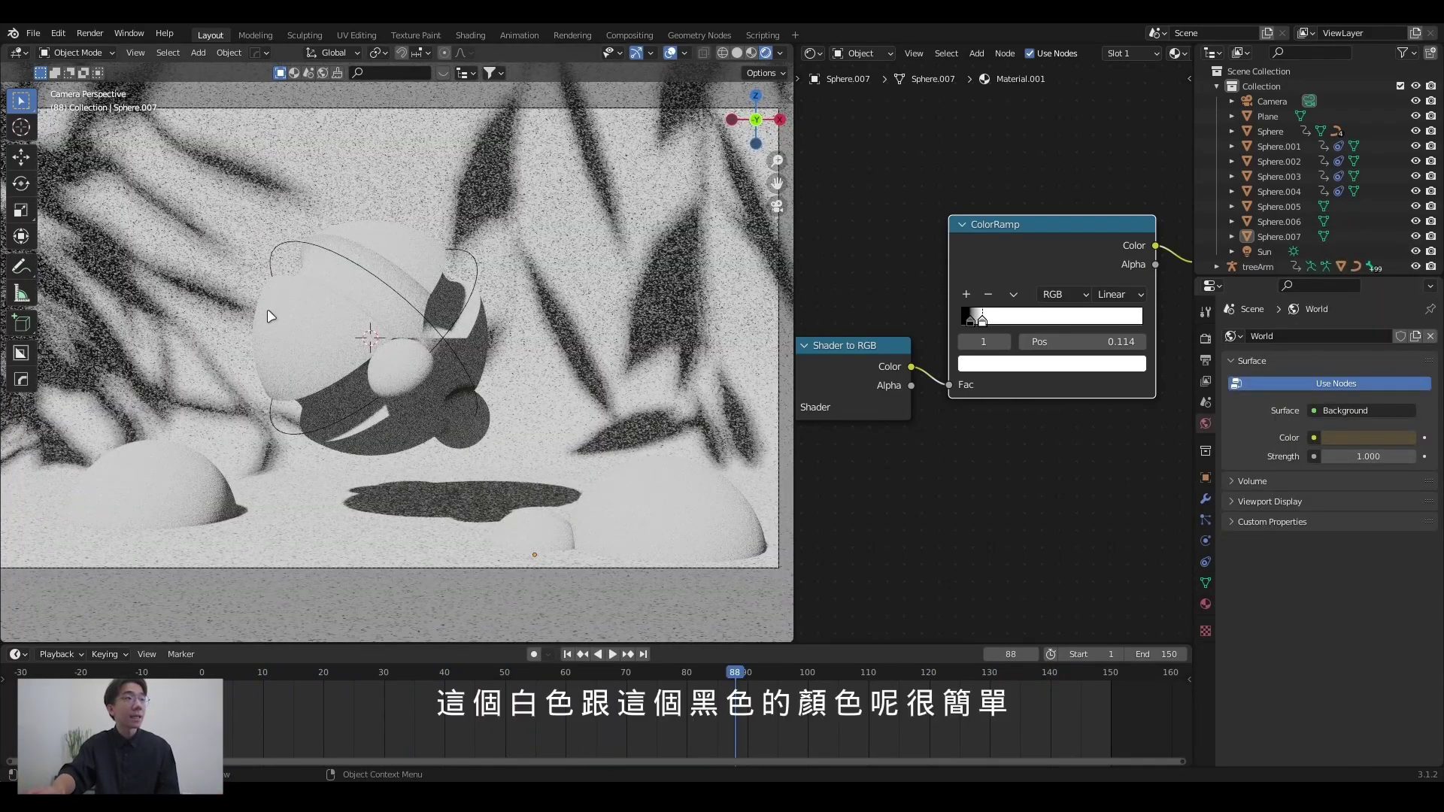
scroll(371, 392, "down", 2)
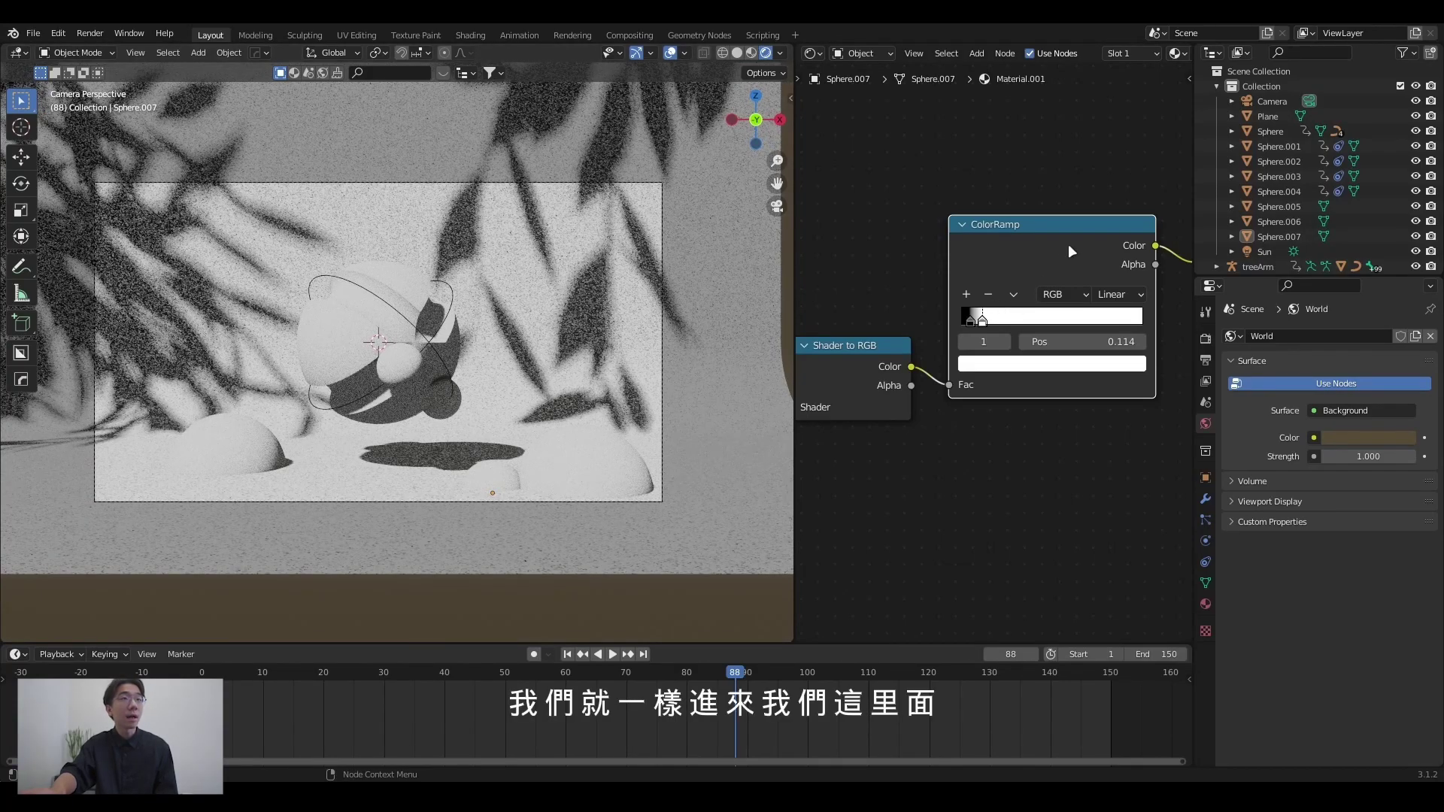
Select Sphere.001 and pick the ColorRamp's white stop in its material.
left_click(504, 419)
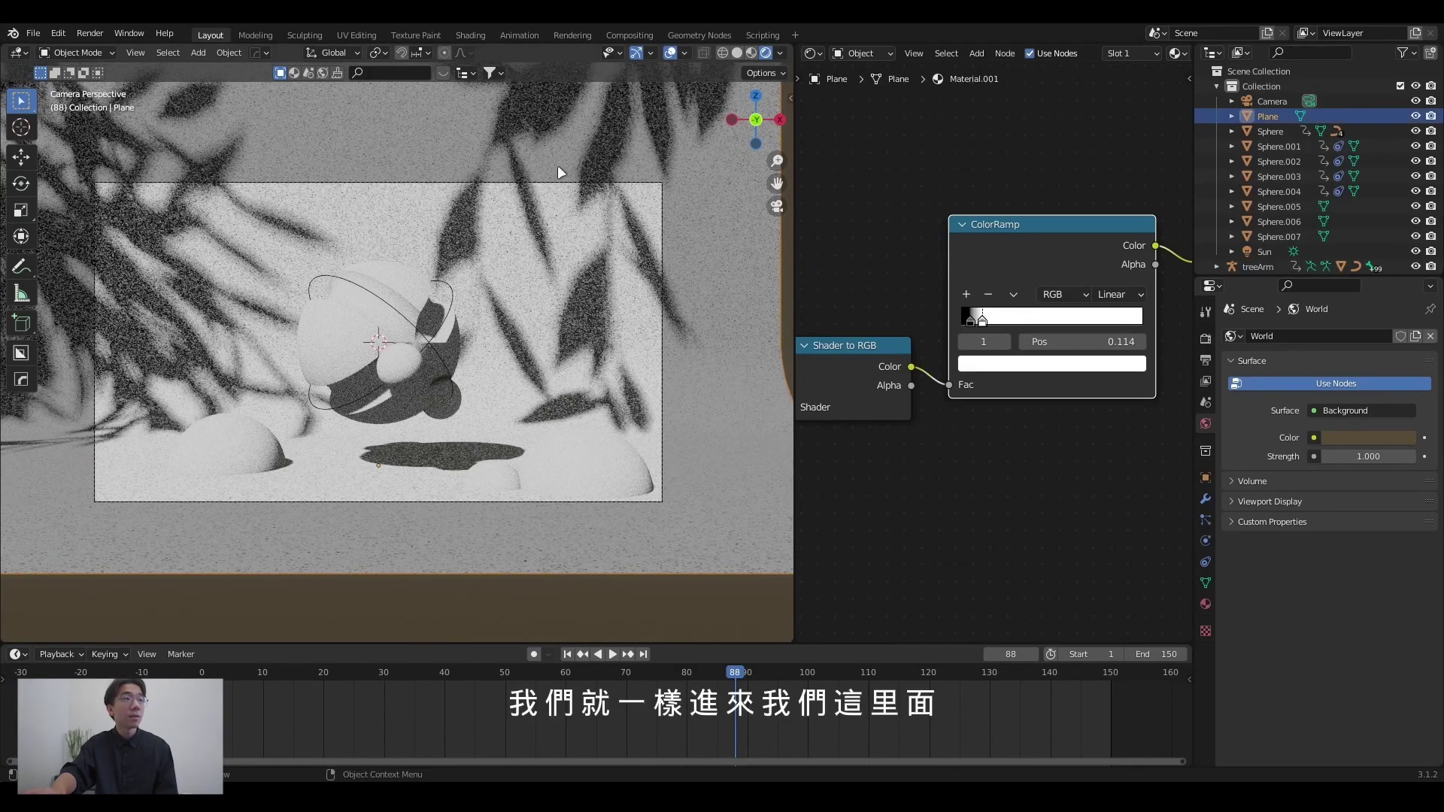
left_click(401, 366)
scroll(1041, 350, "down", 2)
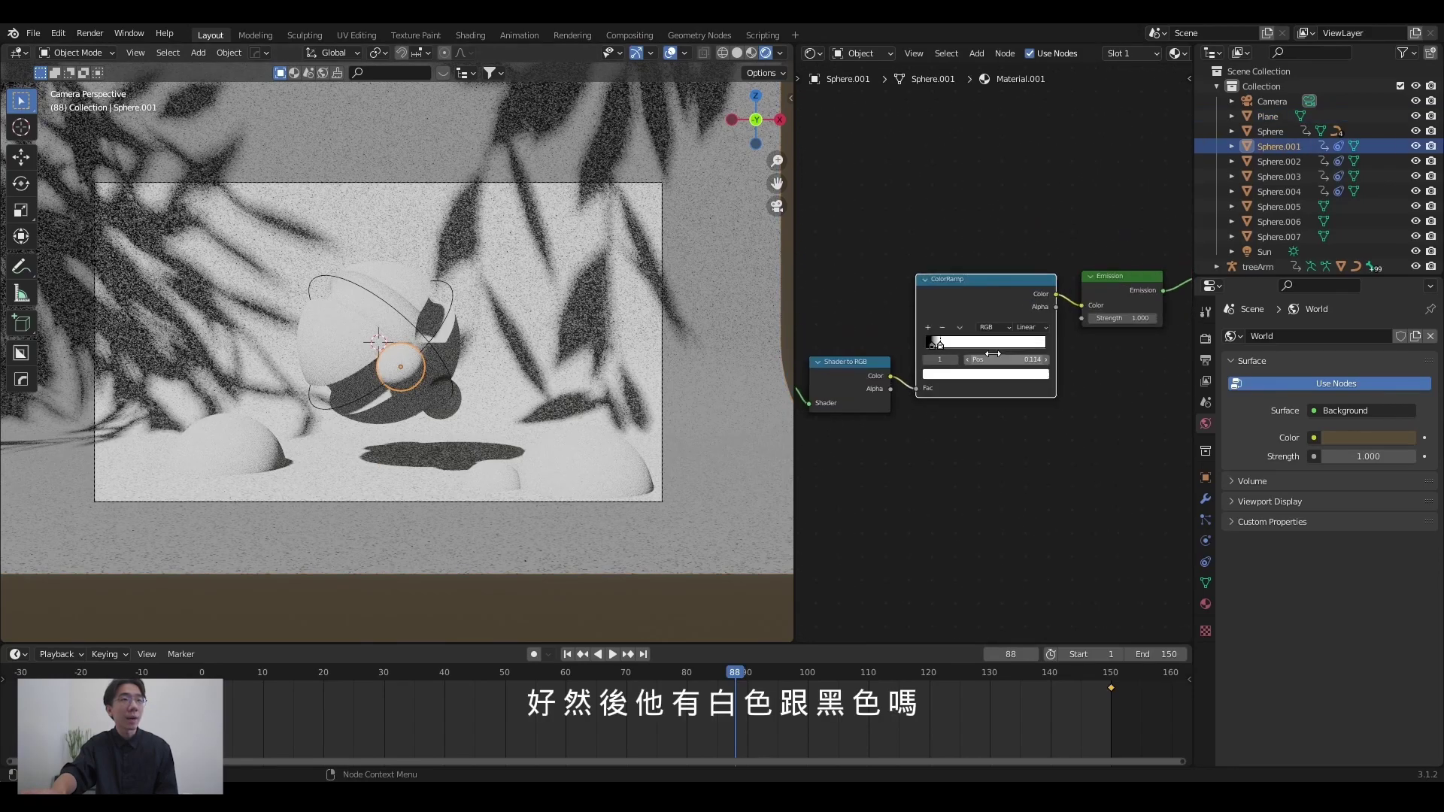
scroll(926, 364, "up", 3)
scroll(925, 364, "up", 2)
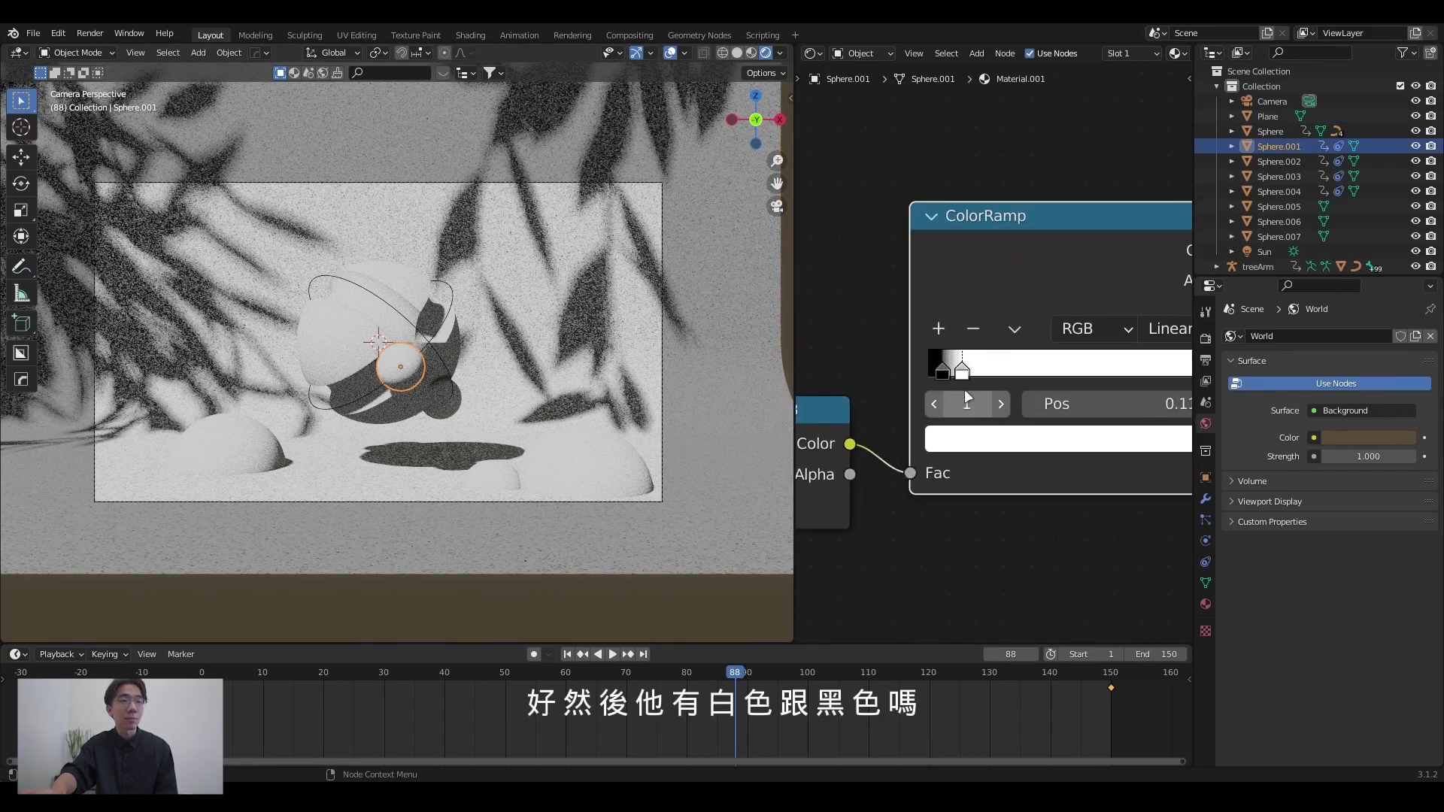
left_click(979, 448)
scroll(868, 353, "down", 3)
scroll(911, 372, "down", 2)
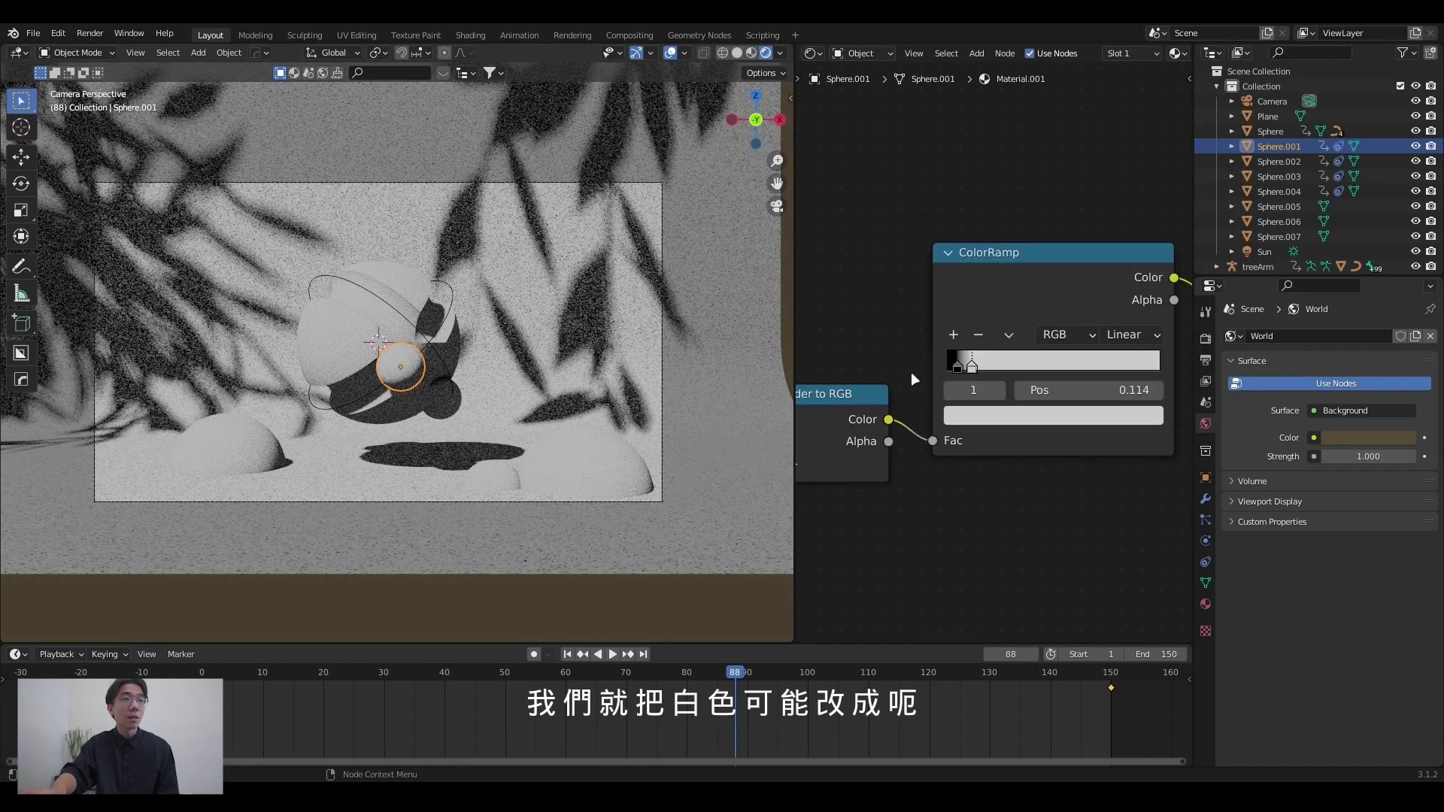
Change the ramp's light stop colour to orange, then select the small centre sphere.
left_click(1045, 411)
mouse_move(1076, 364)
left_mouse_down()
mouse_move(1044, 350)
mouse_move(1031, 226)
left_mouse_up()
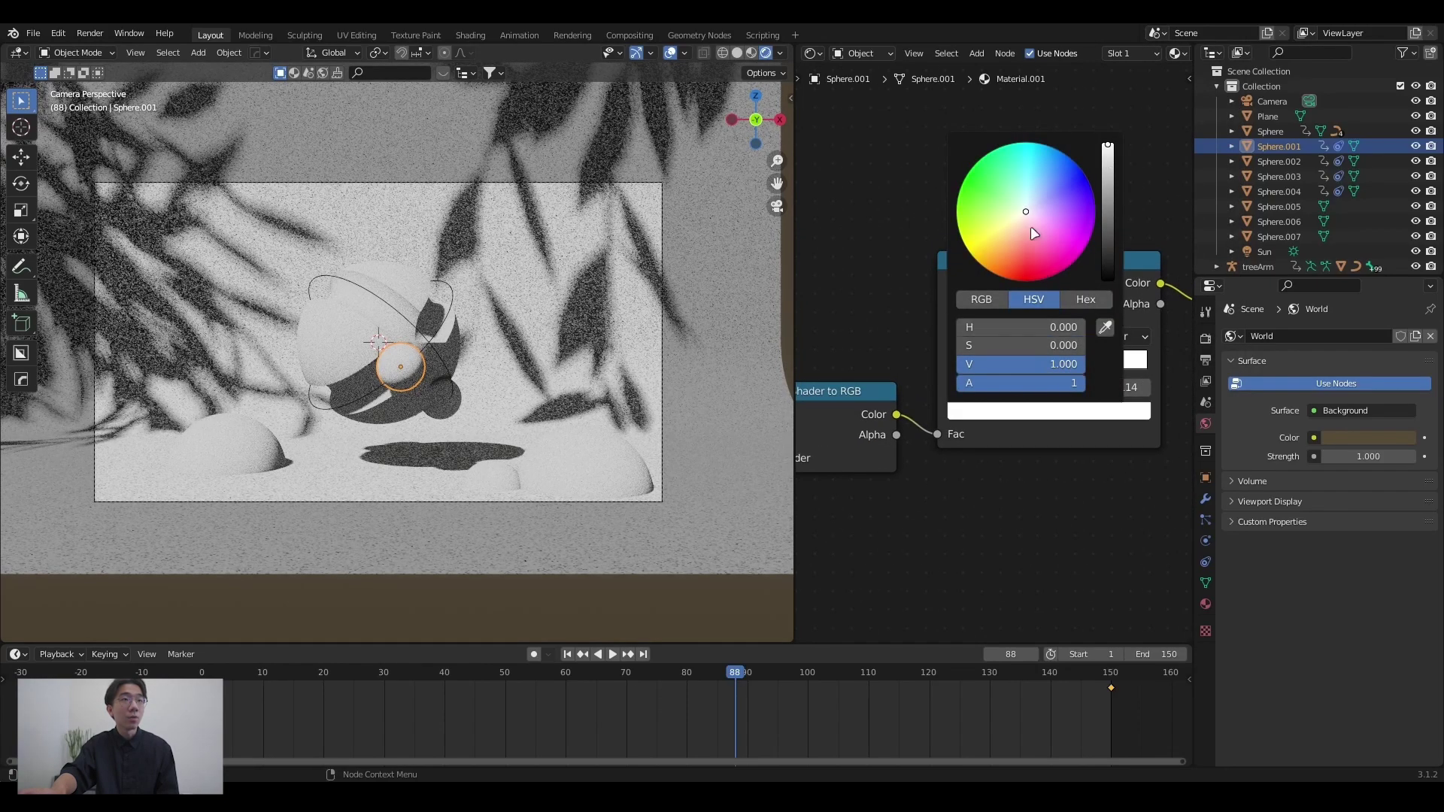
left_click(1055, 182)
key("ctrl+z")
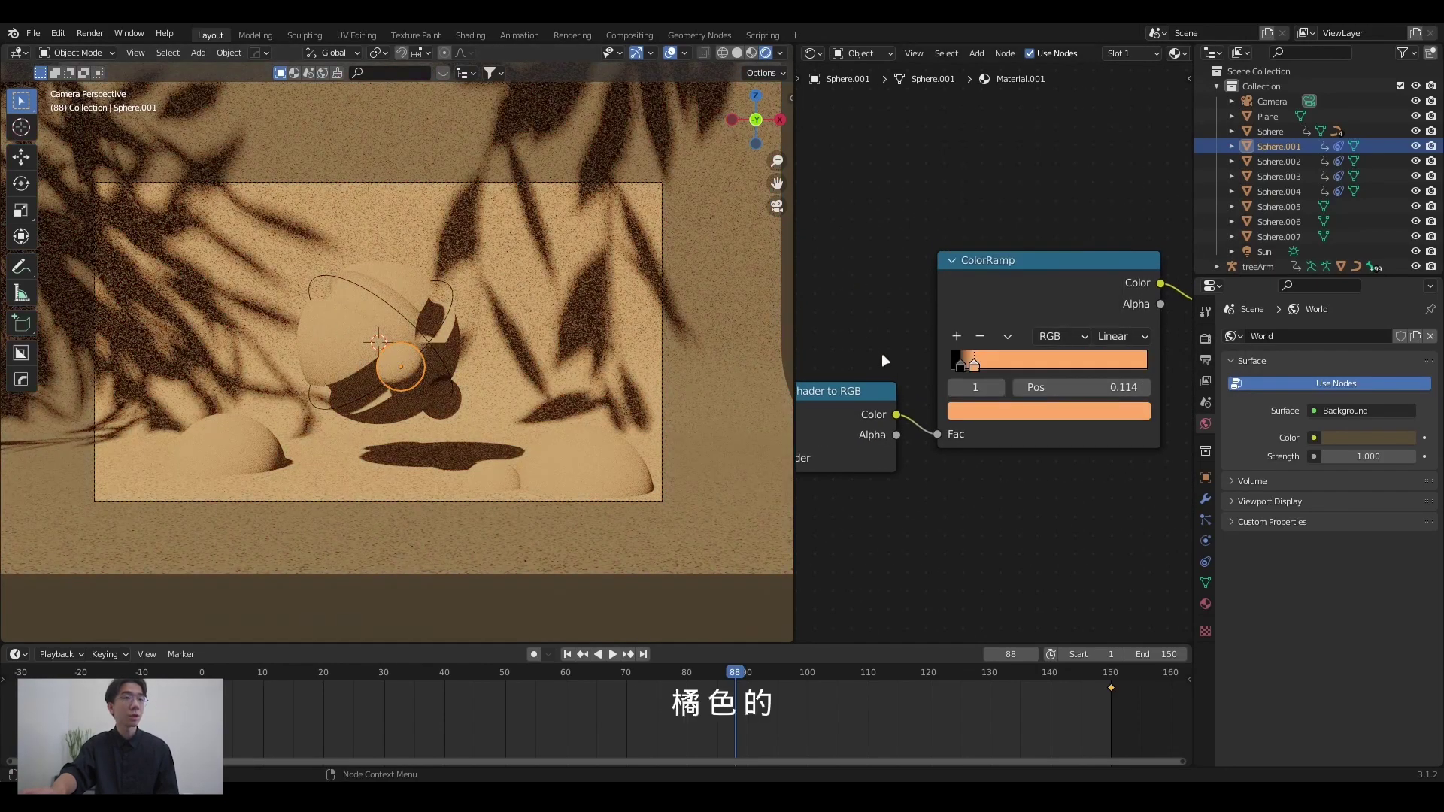
left_click(598, 450)
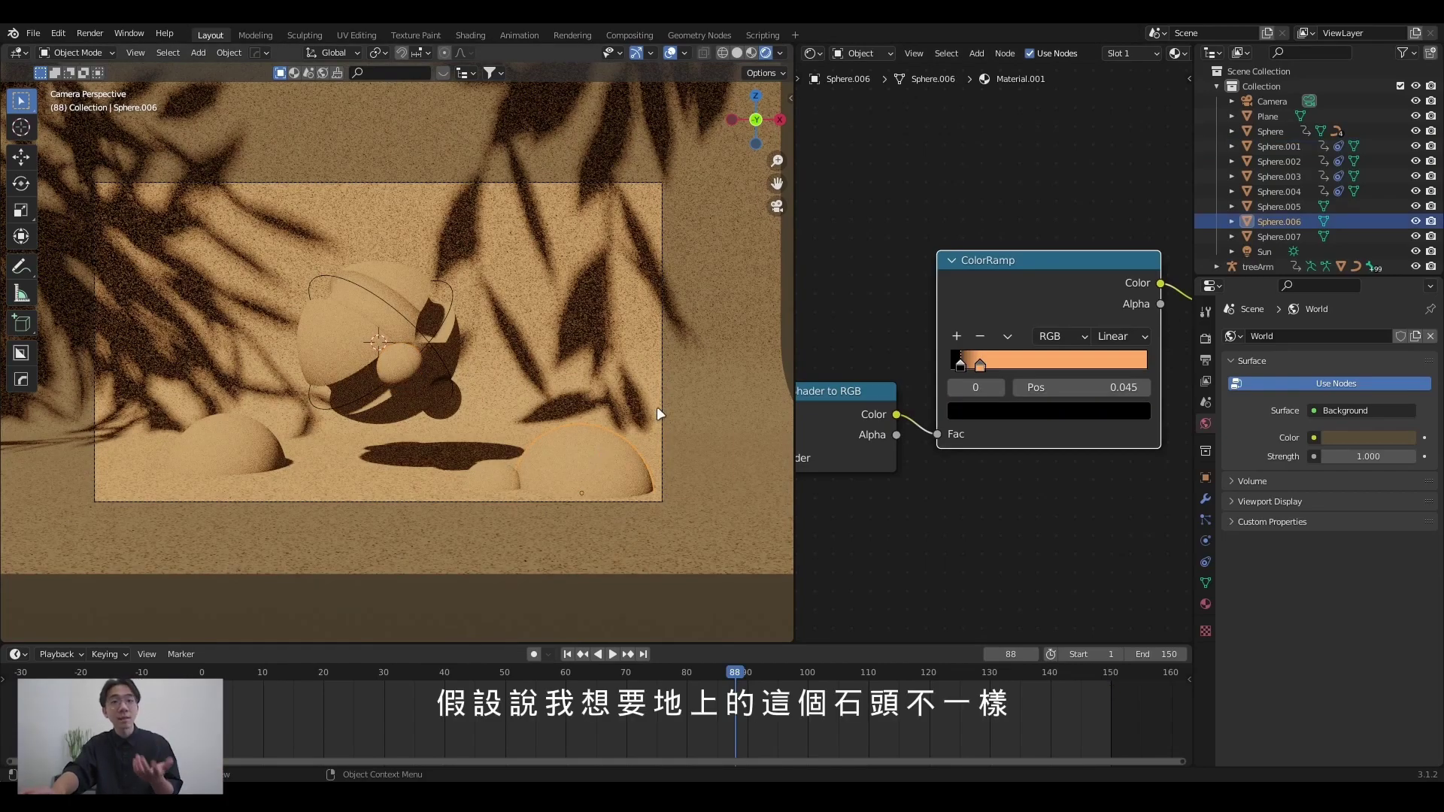
left_click(406, 366)
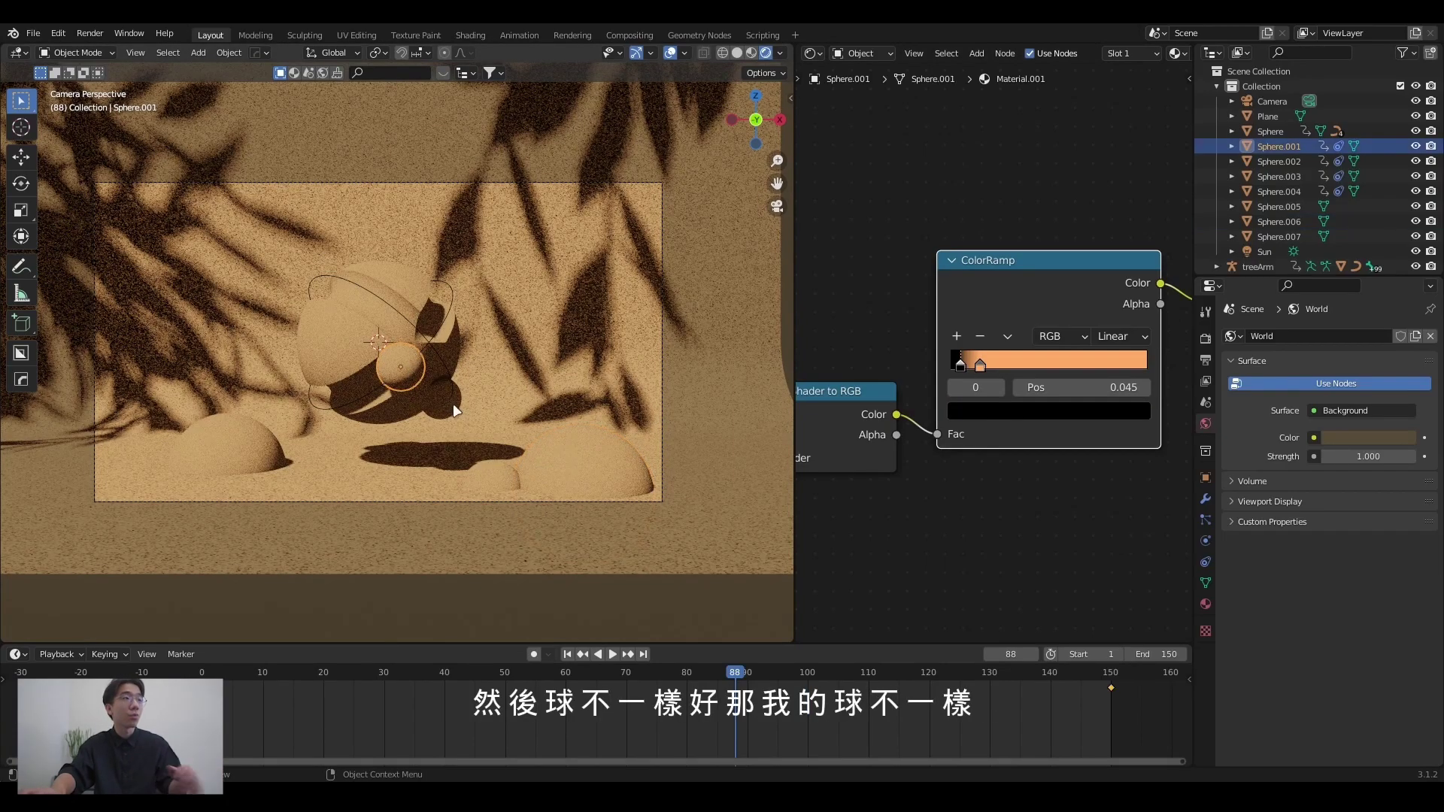
left_click(1205, 604)
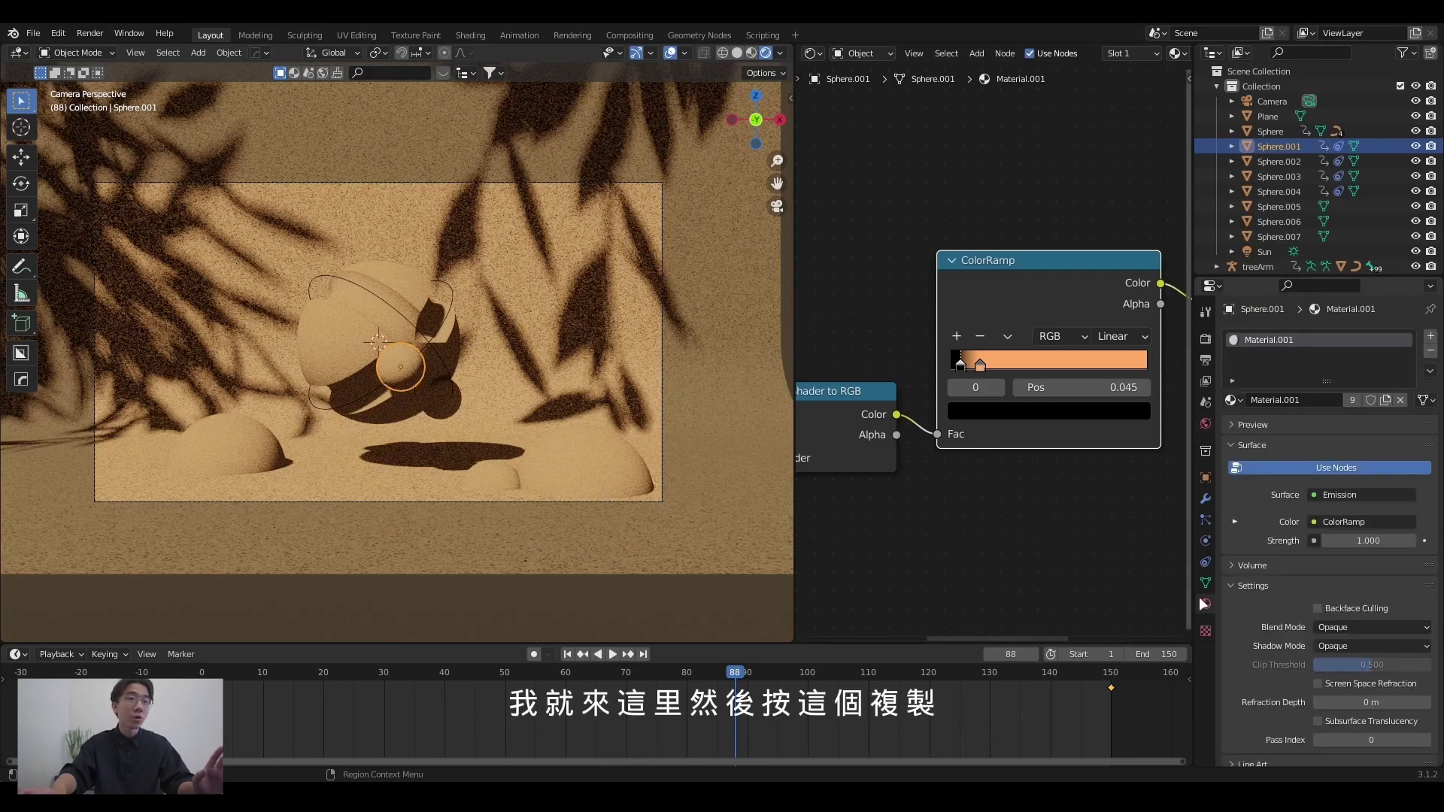
Link a mint-green copy of Material.001 to the small balls and rocks, then preview playback.
left_click(1385, 400)
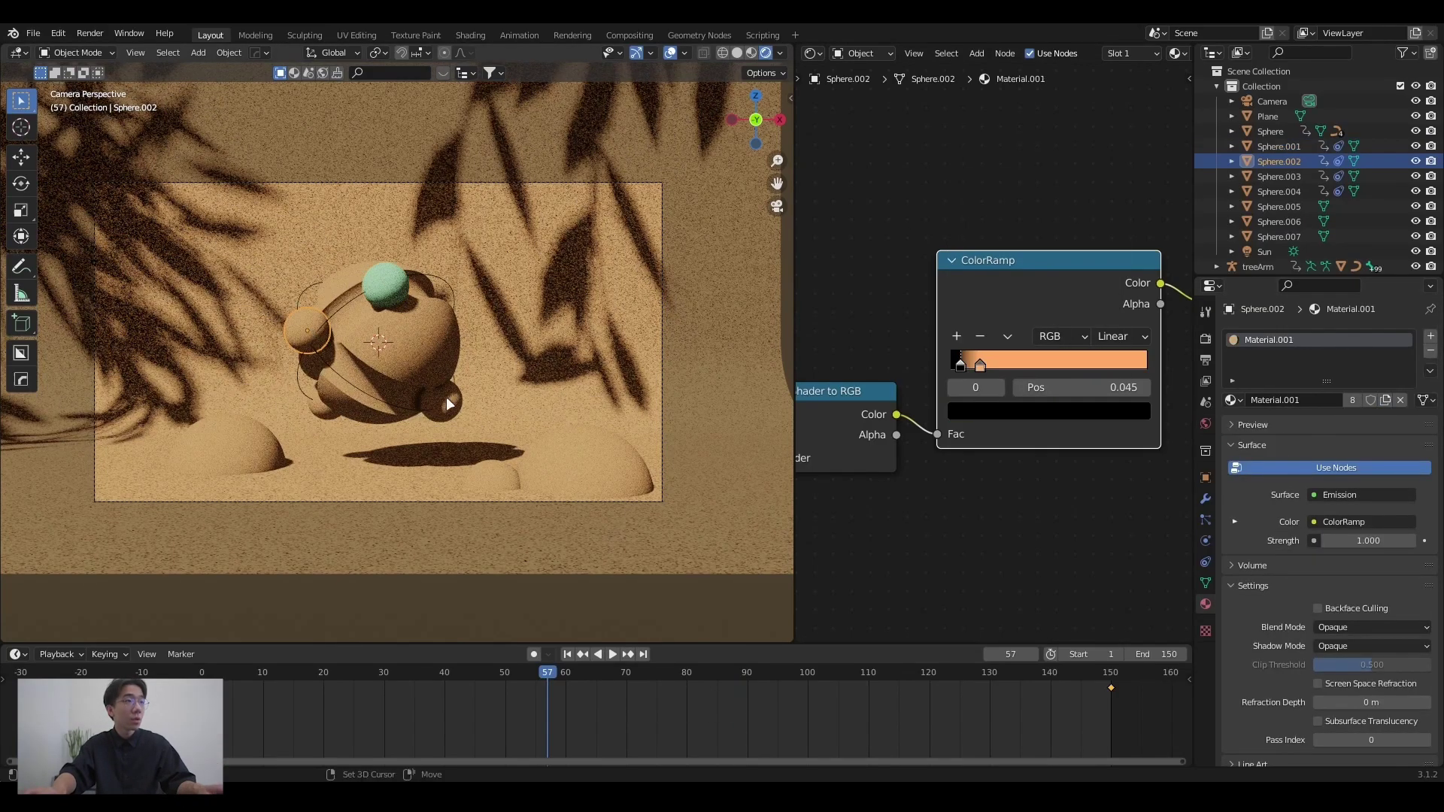
left_click(446, 396, "shift")
left_click(318, 409, "shift")
left_click(389, 458, "shift")
left_click(506, 468, "shift")
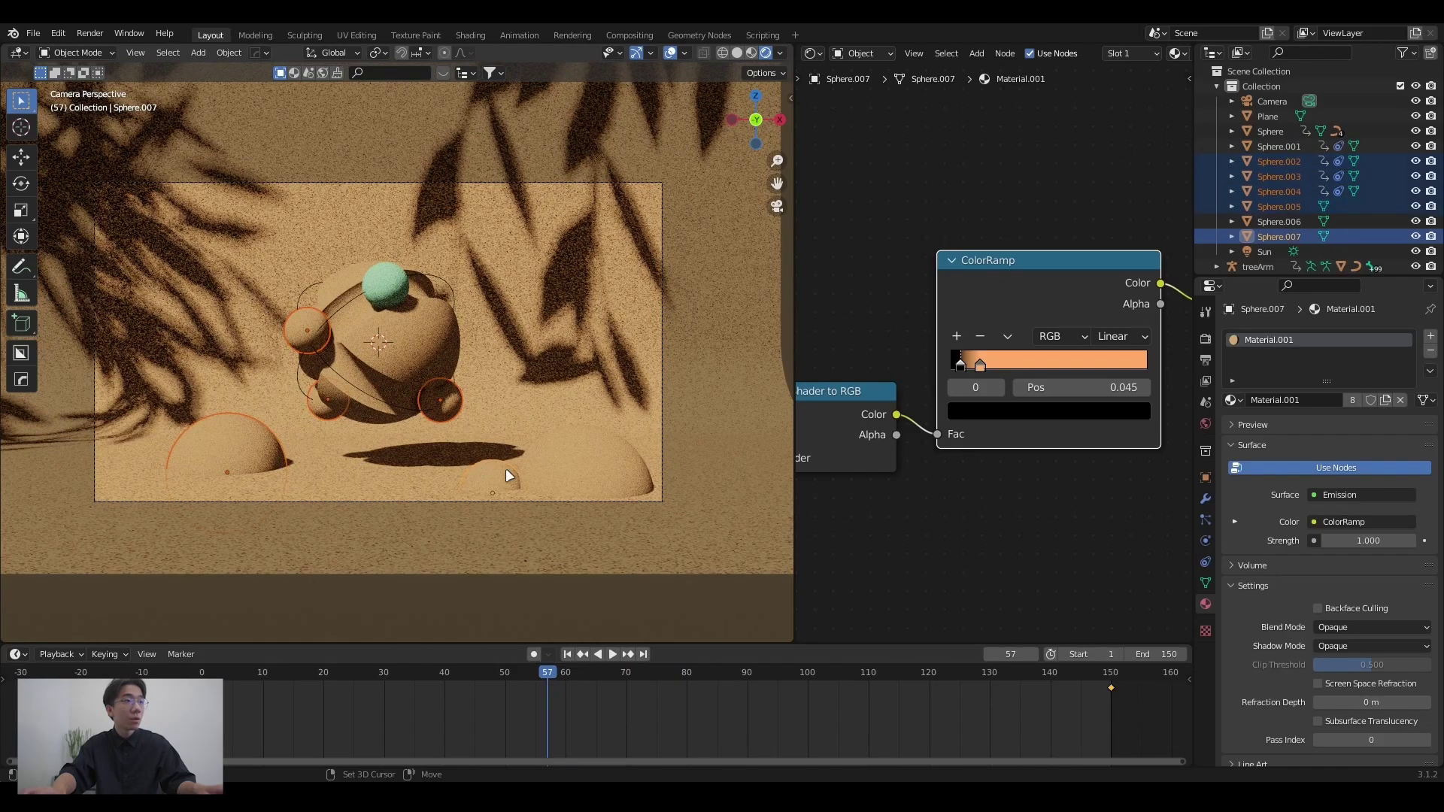
left_click(549, 452, "shift")
left_click(386, 288, "shift")
key("ctrl+l")
left_click(386, 287)
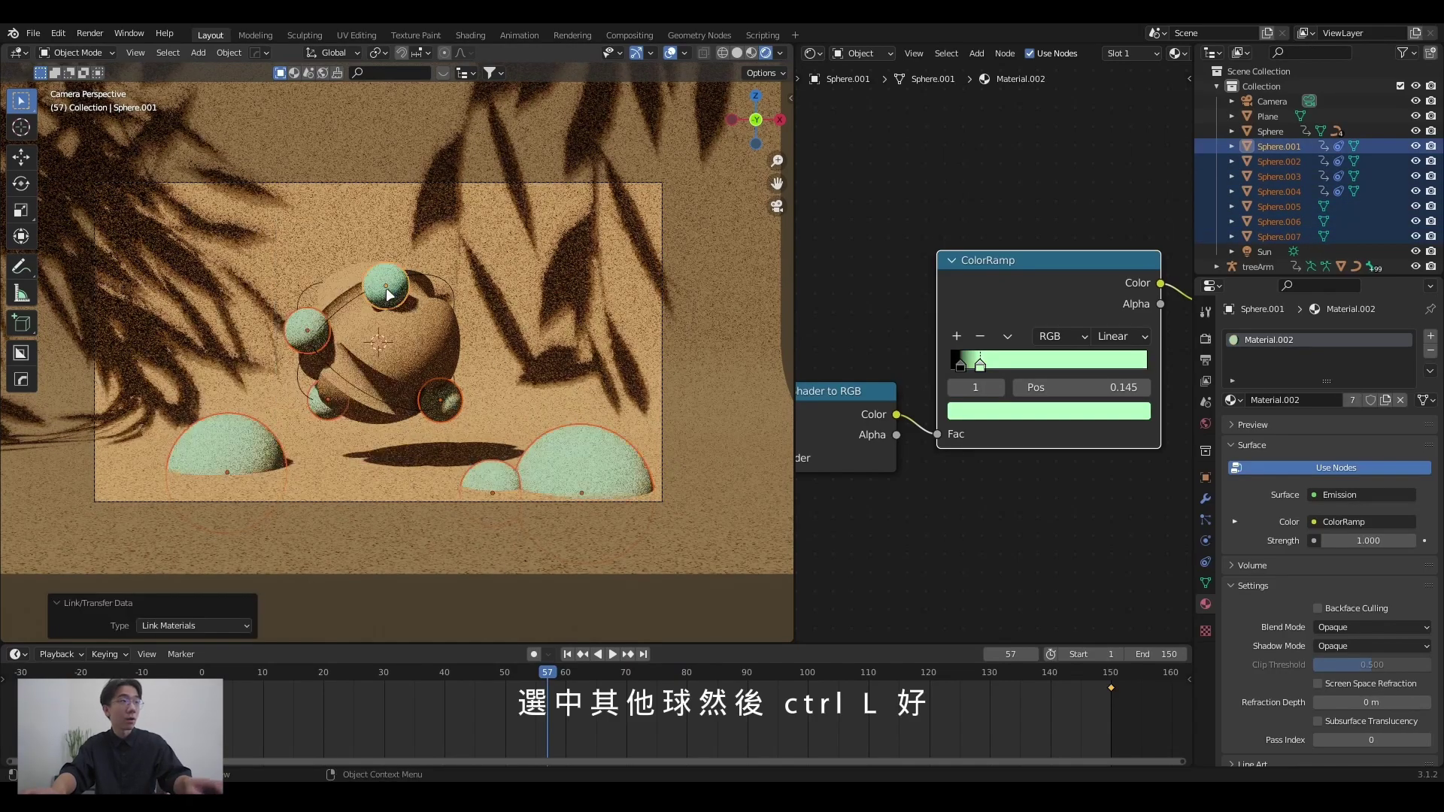
key("space")
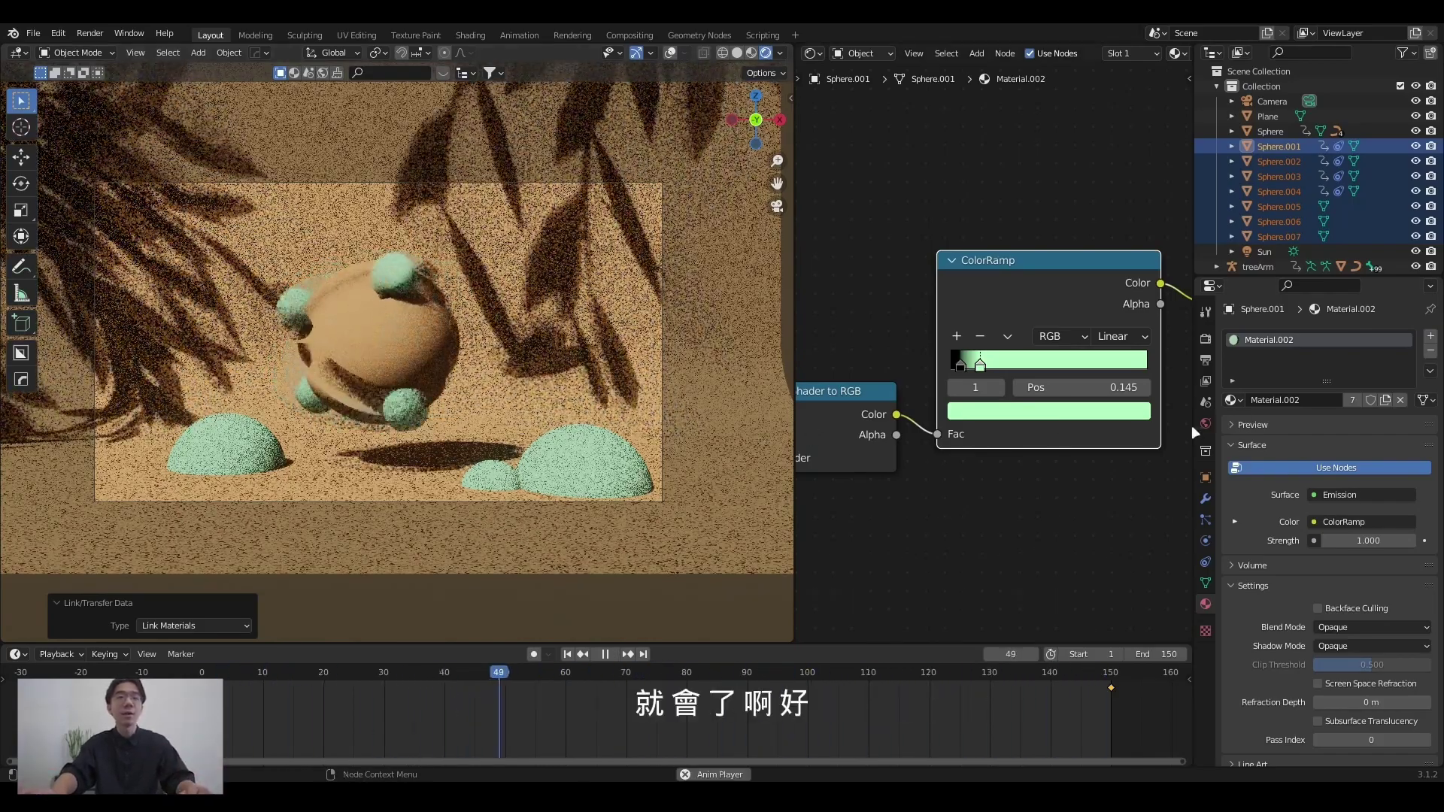
left_click(1206, 339)
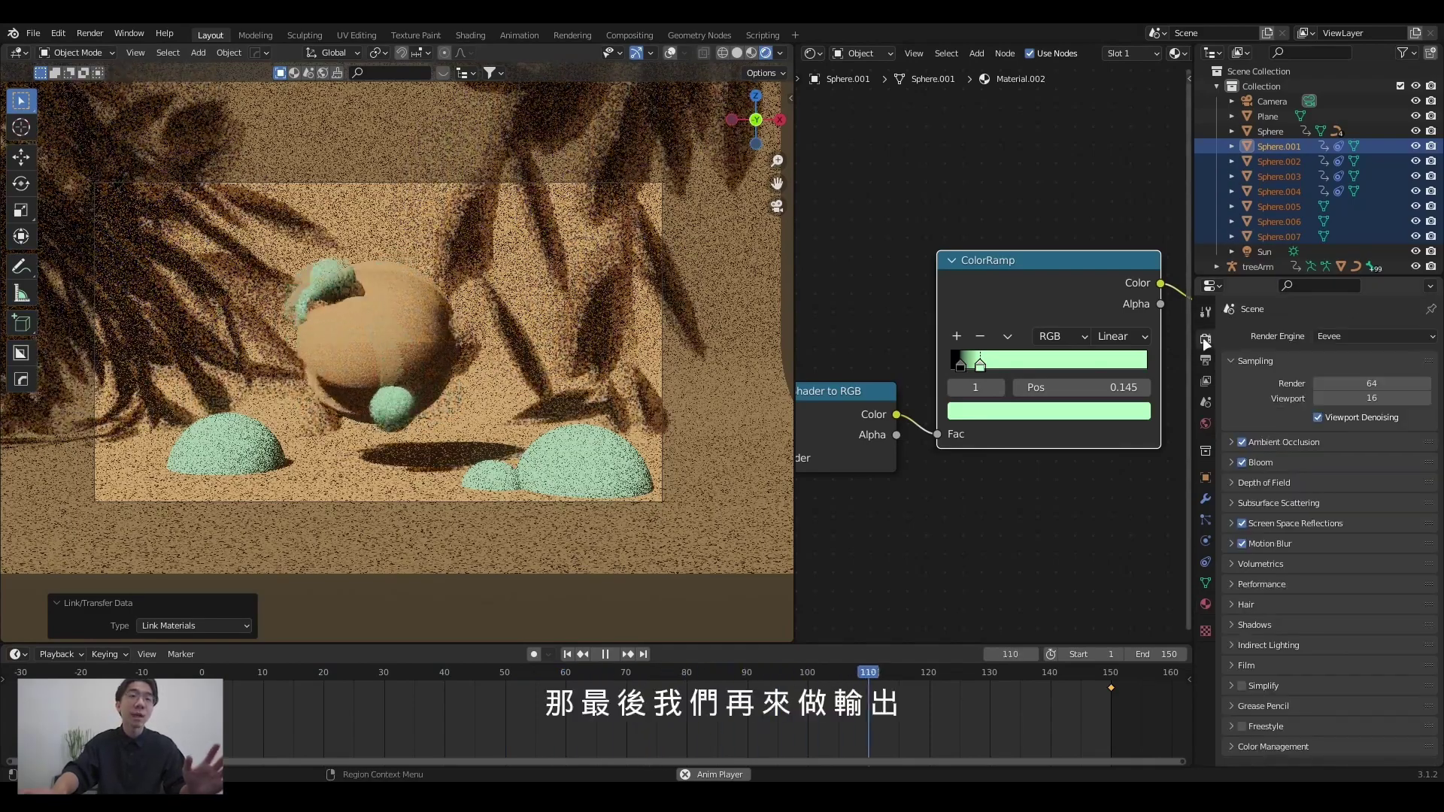
Set Eevee shadow Cube Size and Cascade Size to 2048 px and toggle High Bit Depth.
key("space")
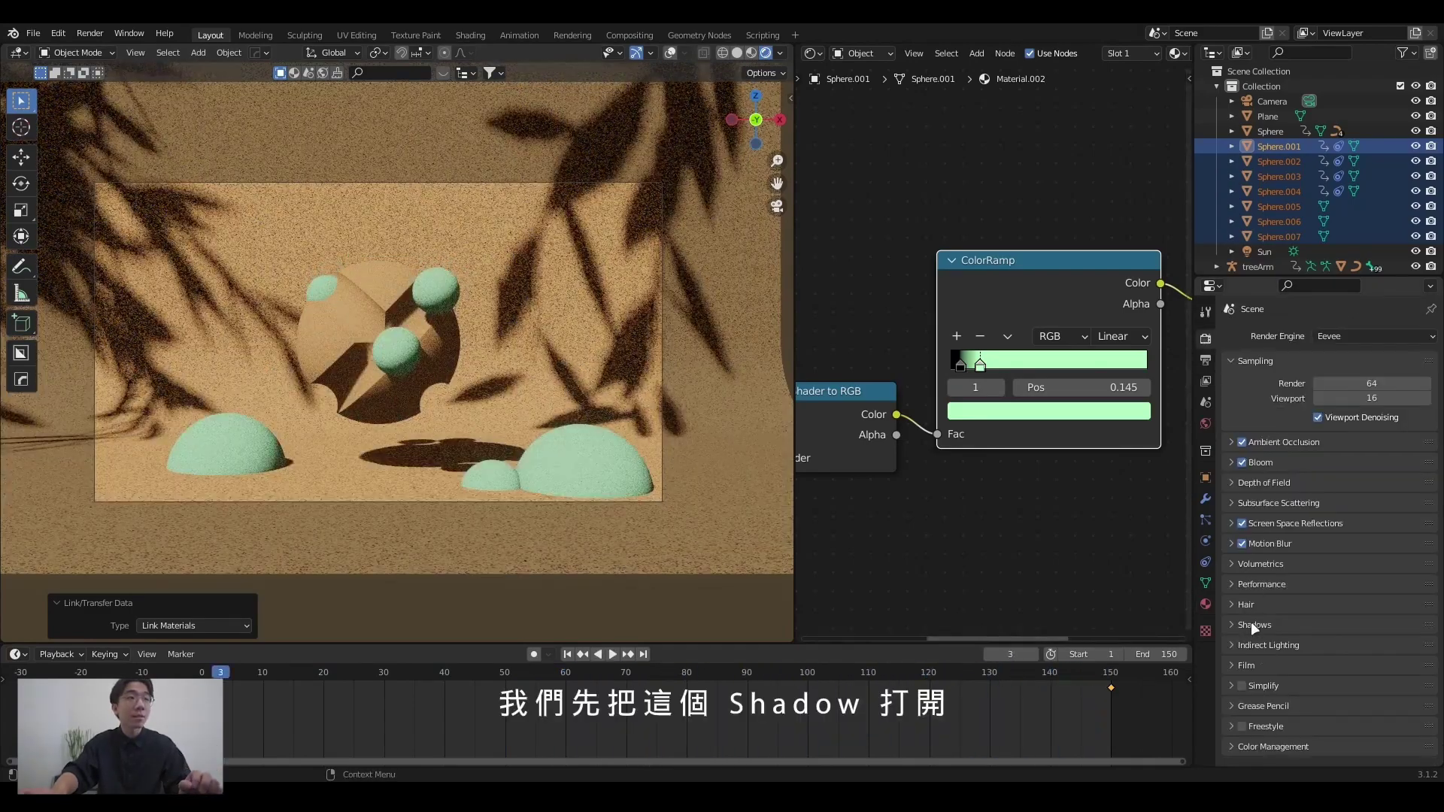
left_click(1252, 626)
scroll(1256, 620, "down", 2)
left_click(1330, 586)
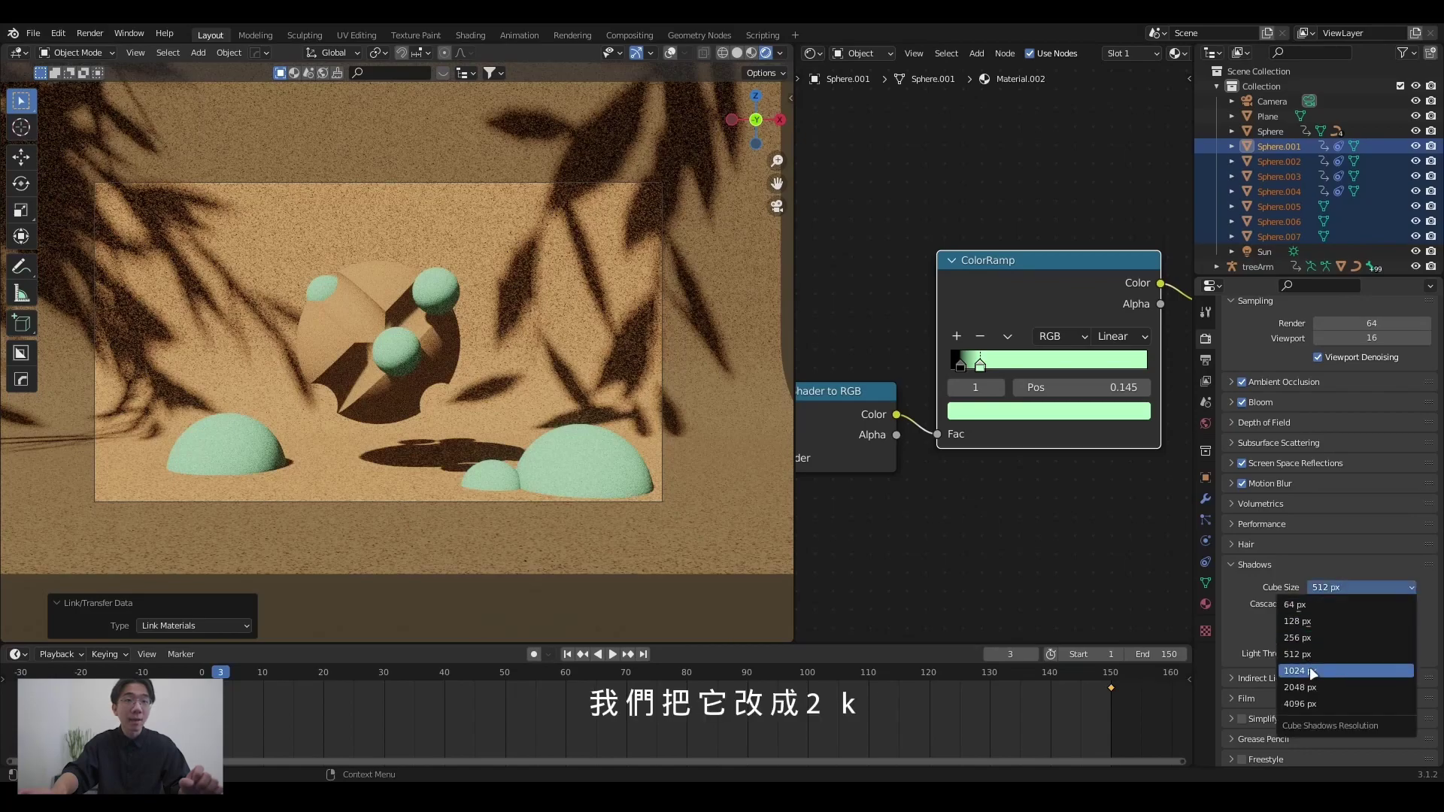
left_click(1301, 688)
left_click(1333, 604)
left_click(1308, 708)
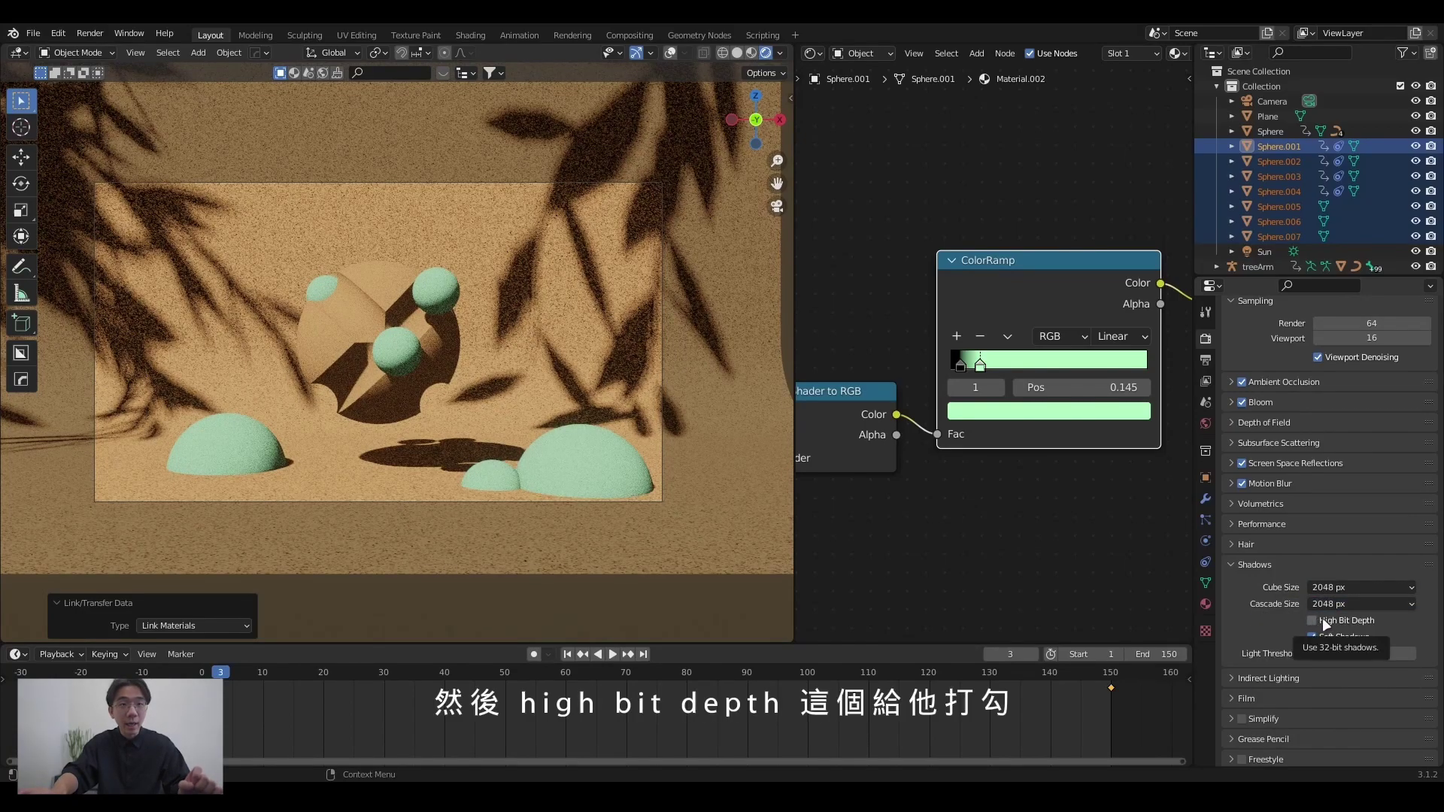
left_click(1324, 626)
left_click(1324, 626)
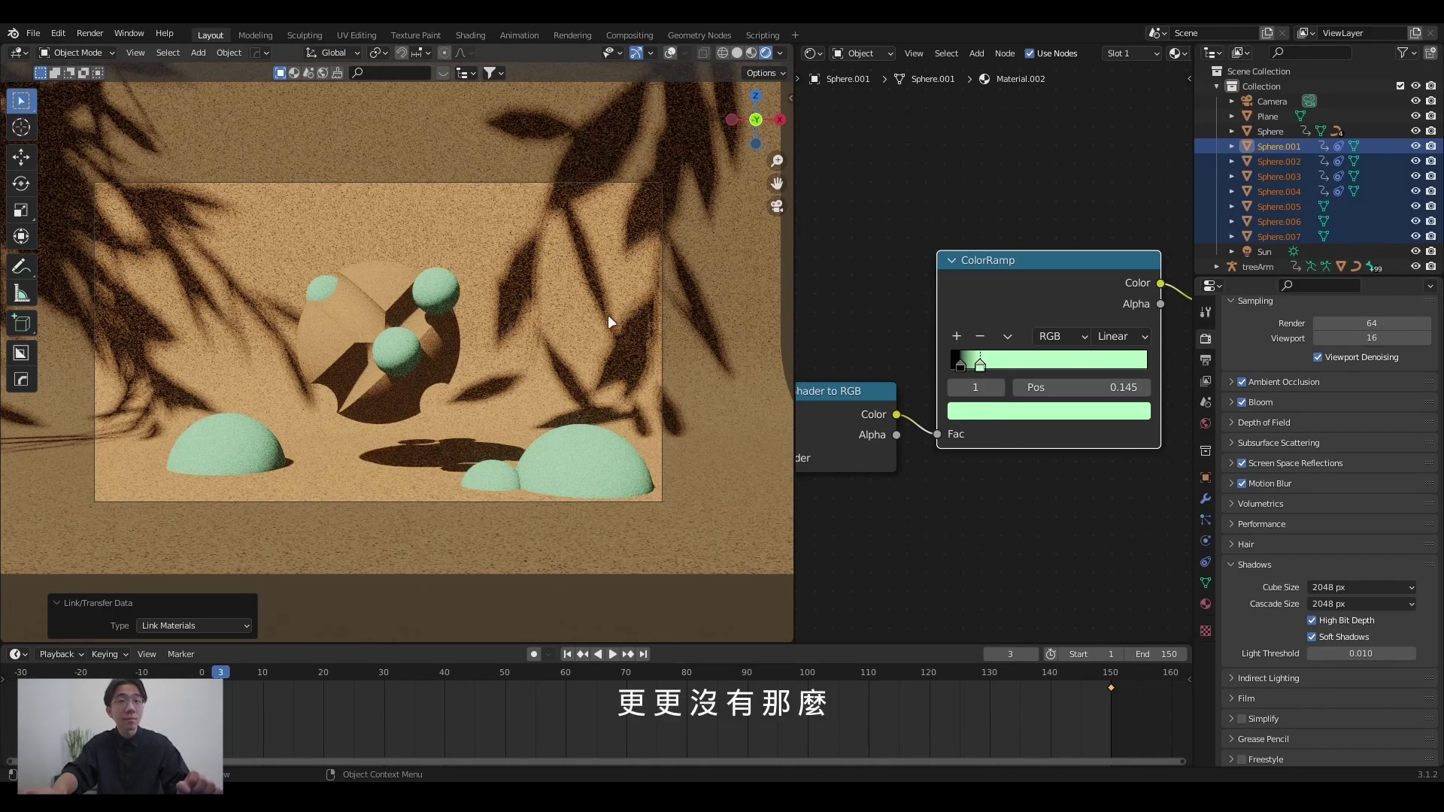
left_click(1312, 623)
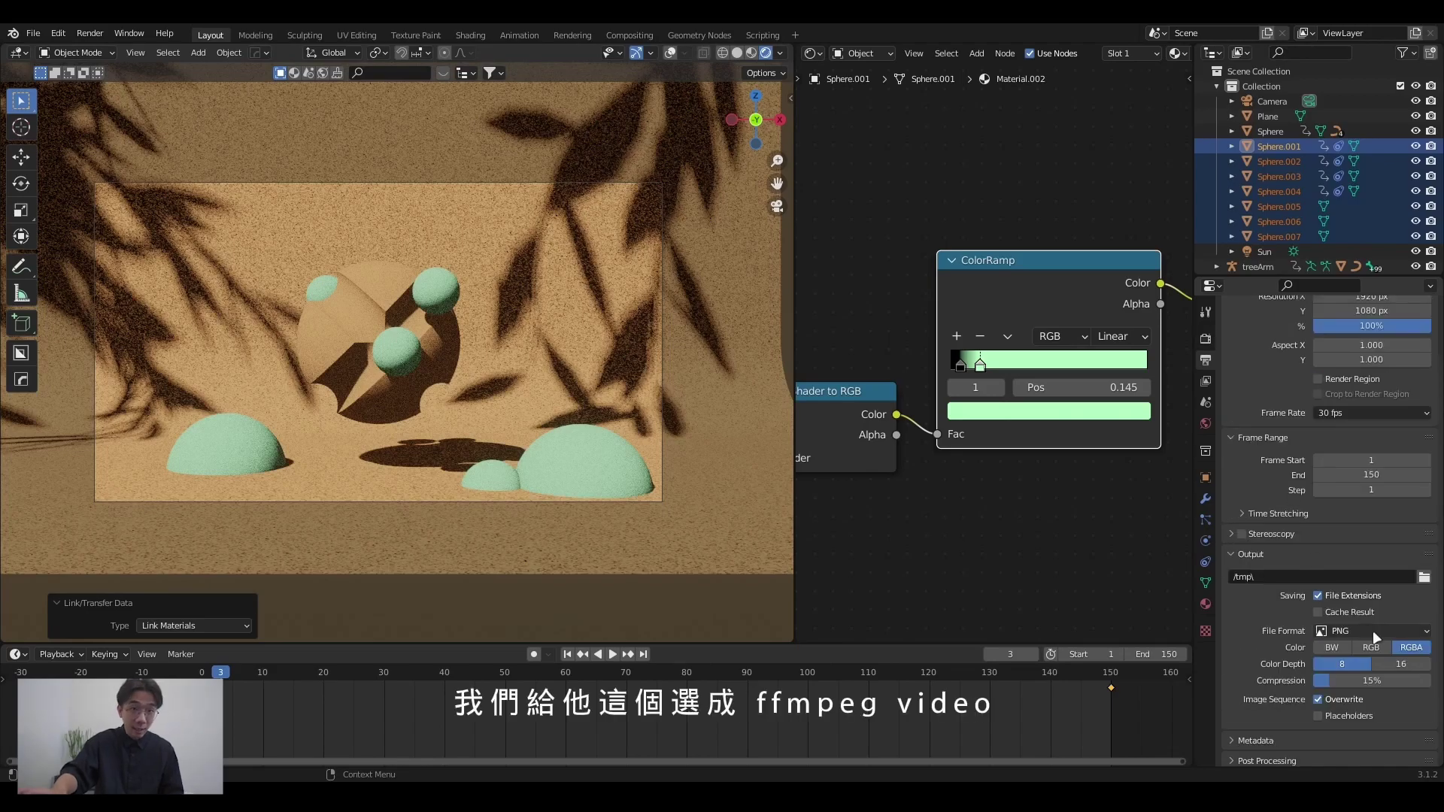
Set the output file format to FFmpeg Video with the H264 in MP4 preset.
left_click(1374, 631)
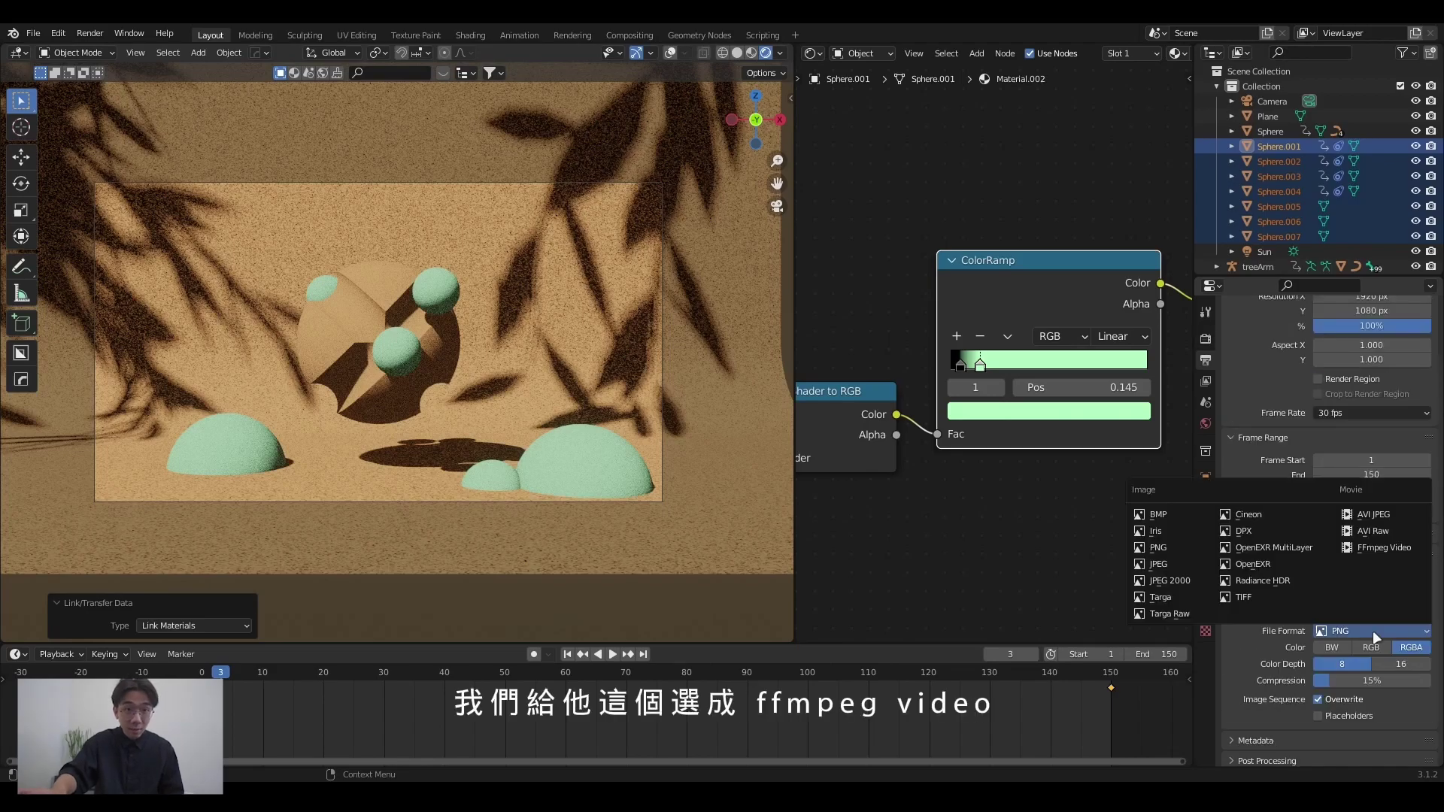
left_click(1366, 548)
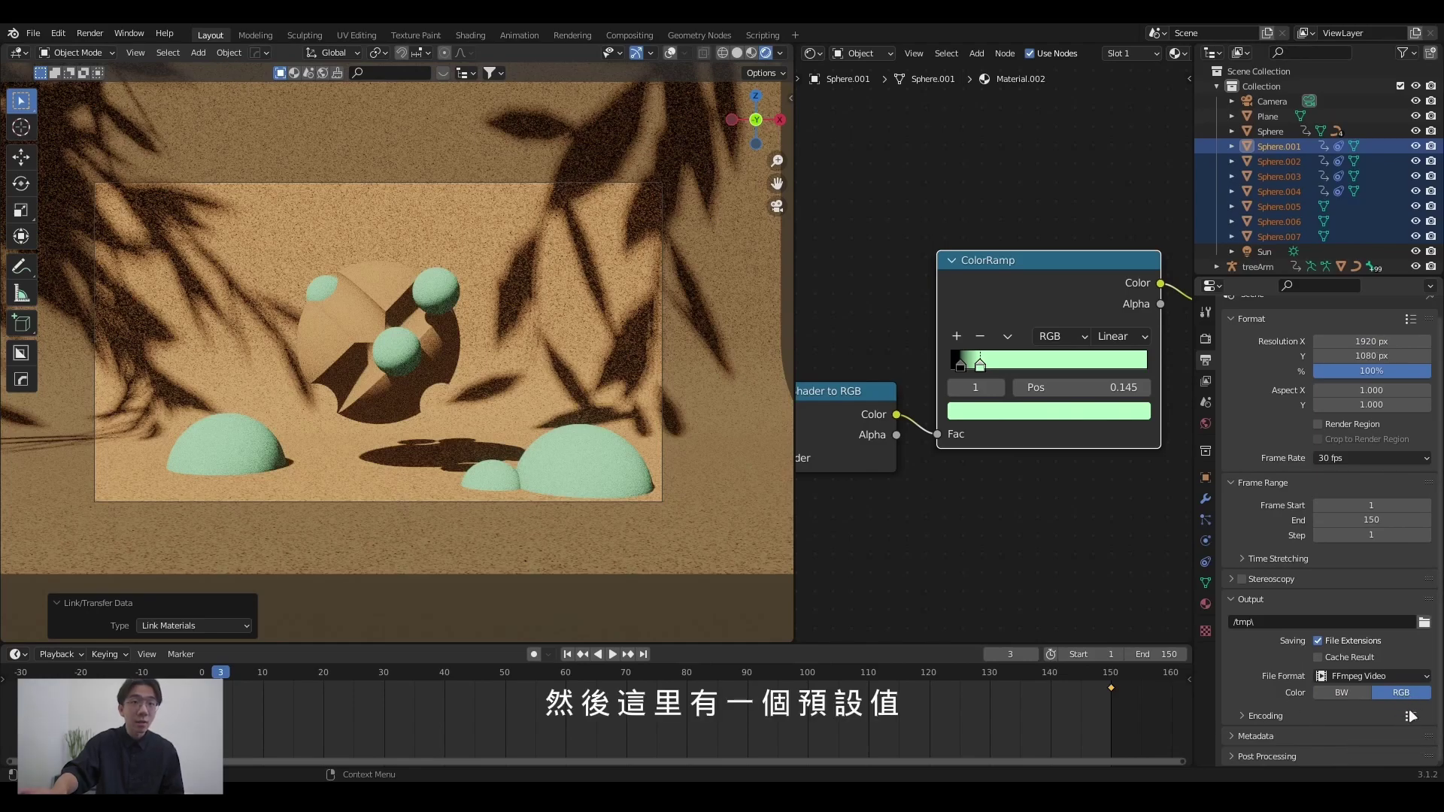
left_click(1410, 716)
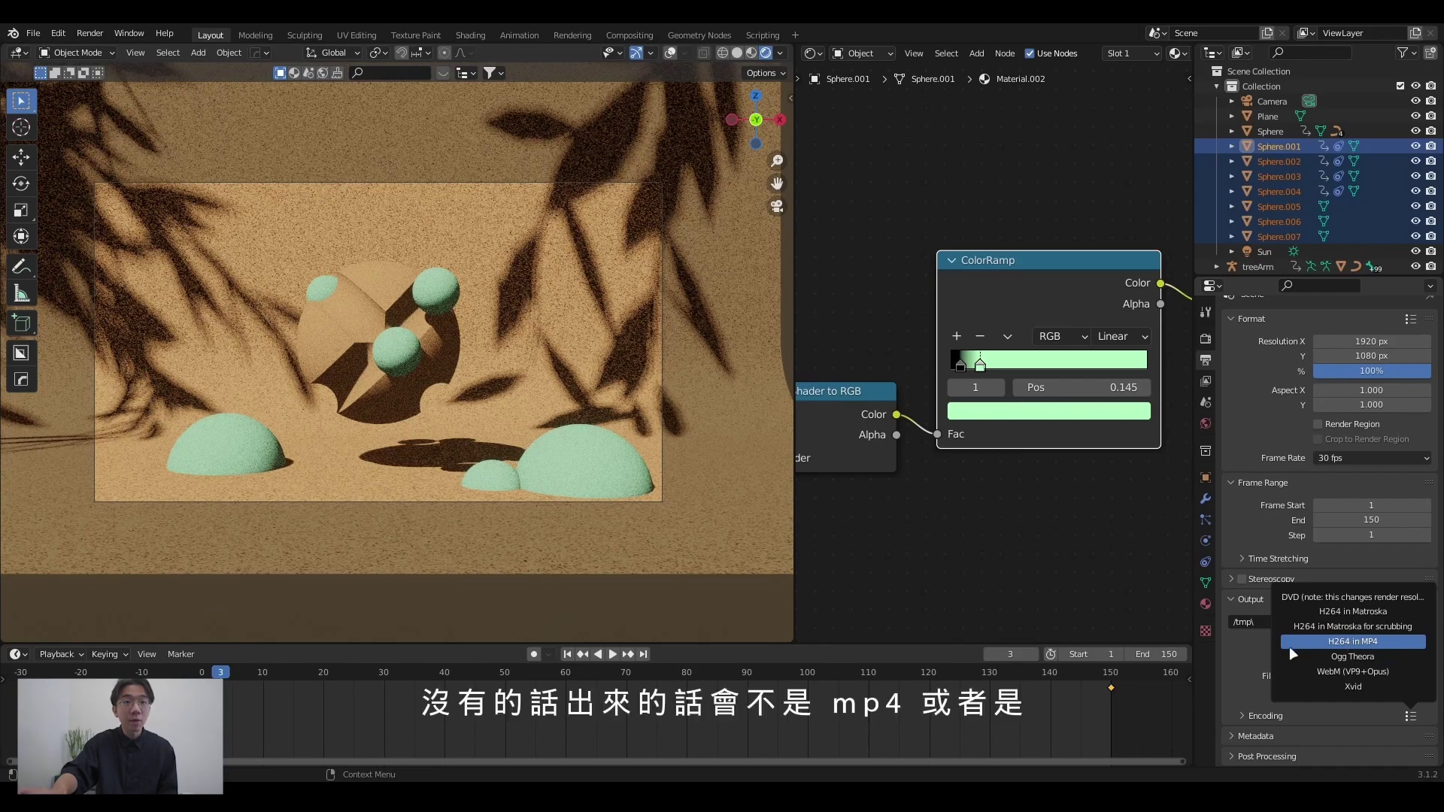
left_click(1350, 641)
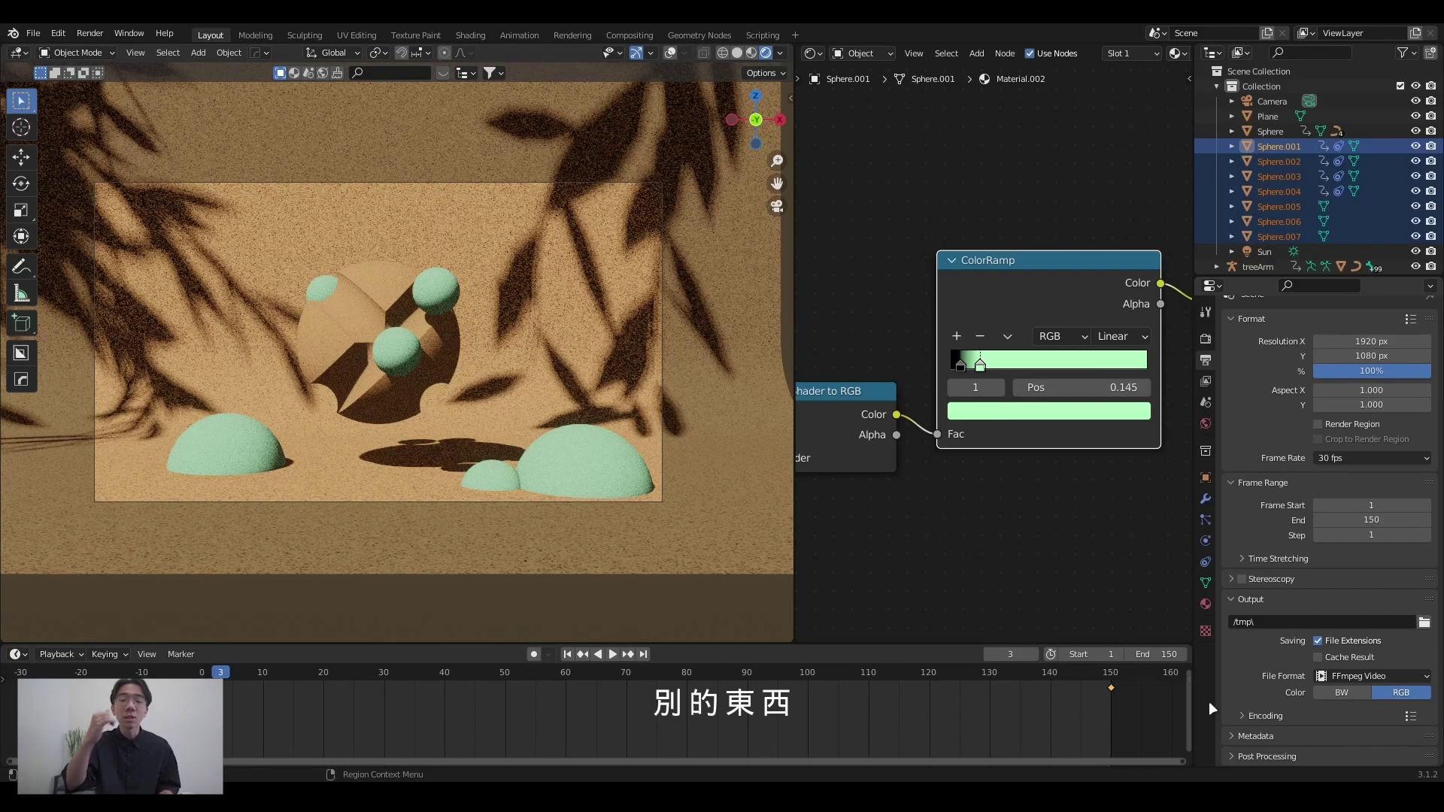
Paste the project folder as the render output path.
key("ctrl+v")
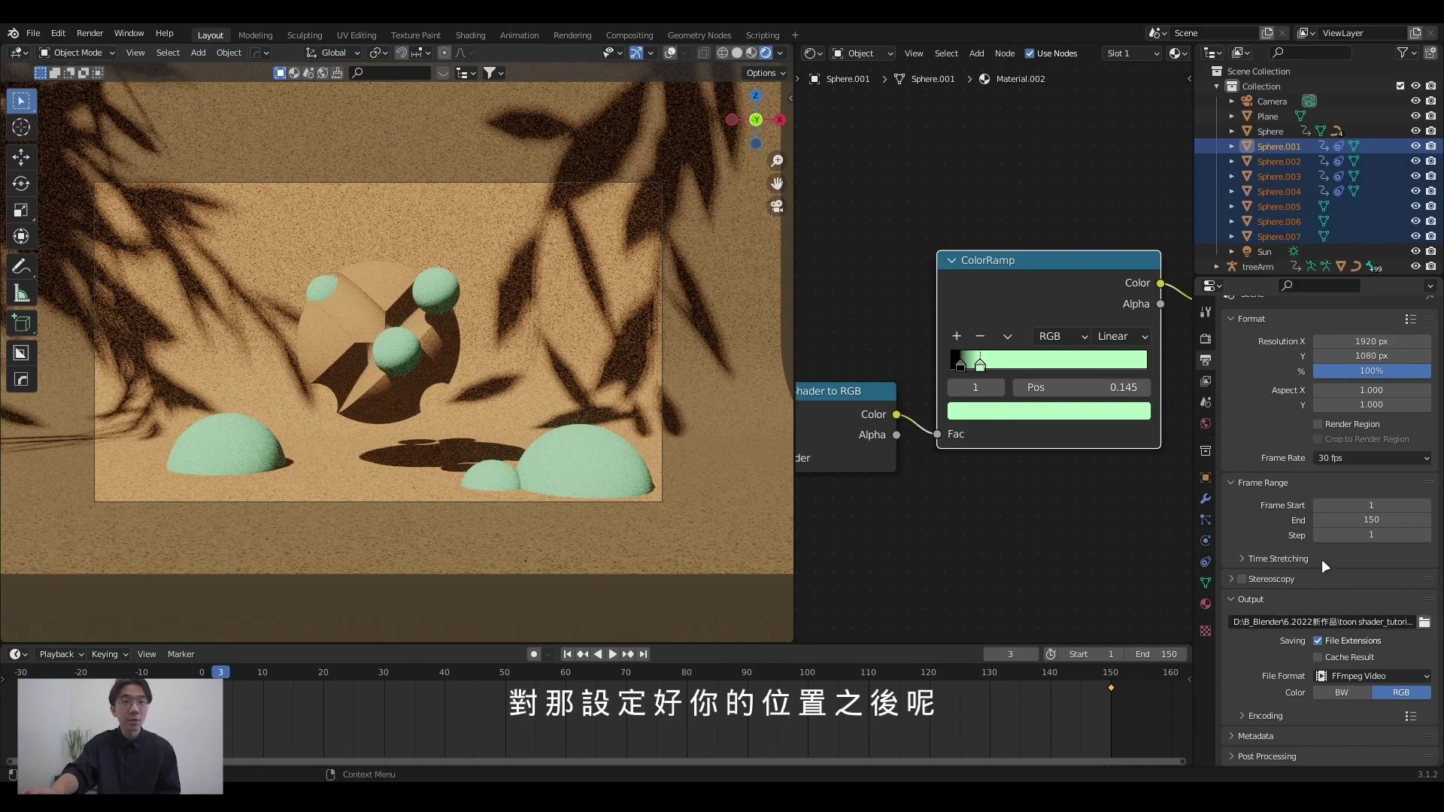
scroll(1339, 482, "up", 1)
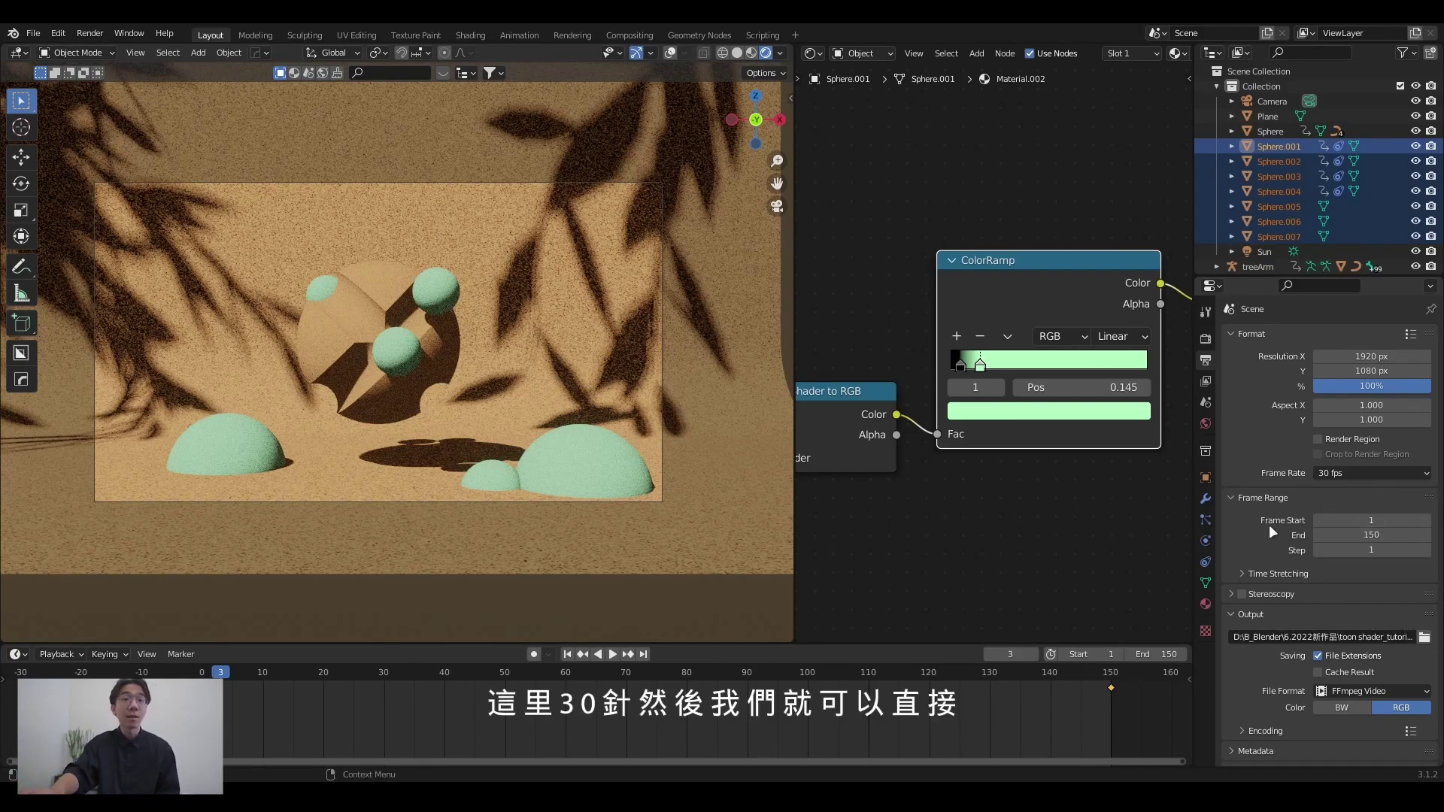
left_click(1205, 340)
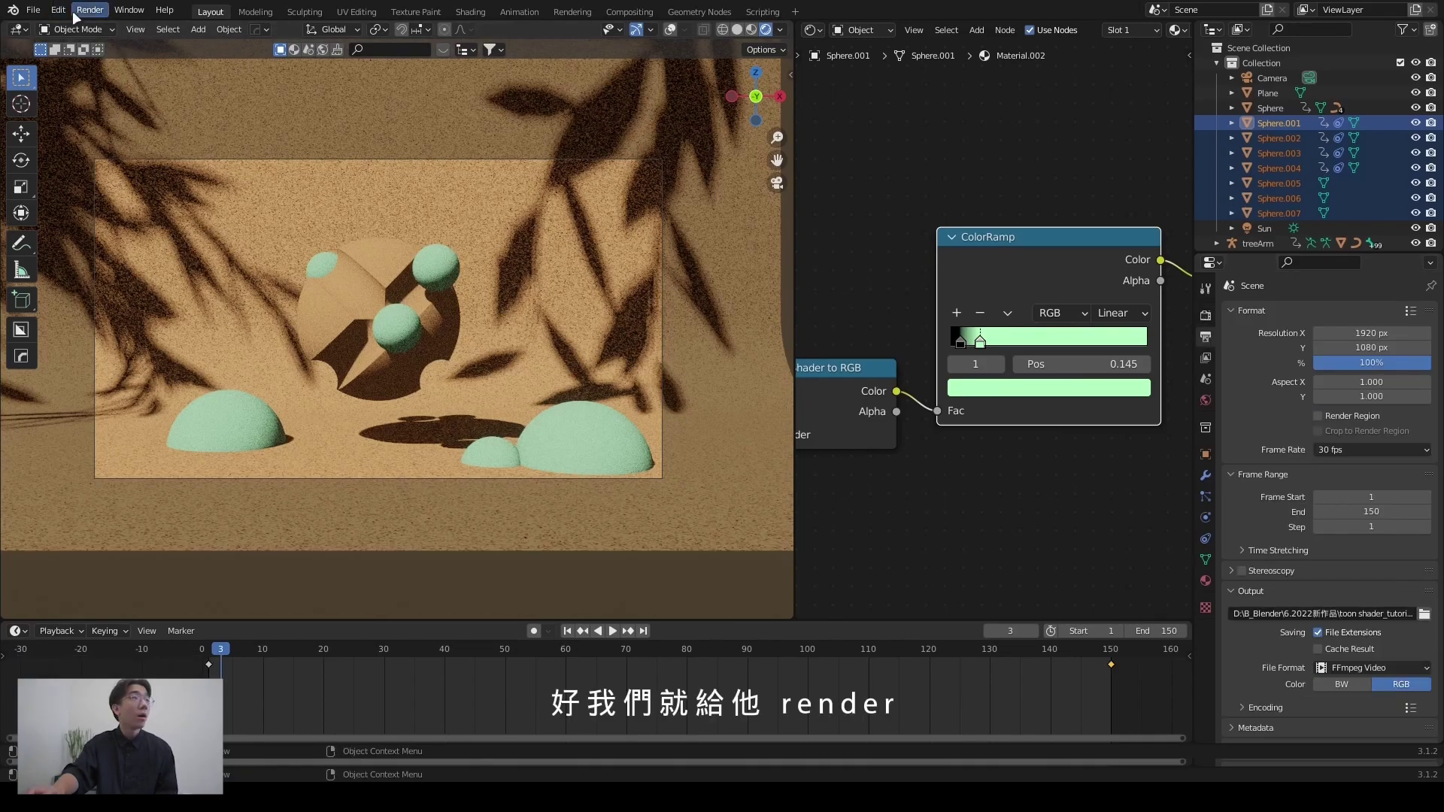
Render the full 150-frame animation to video from the Render menu.
left_click(86, 9)
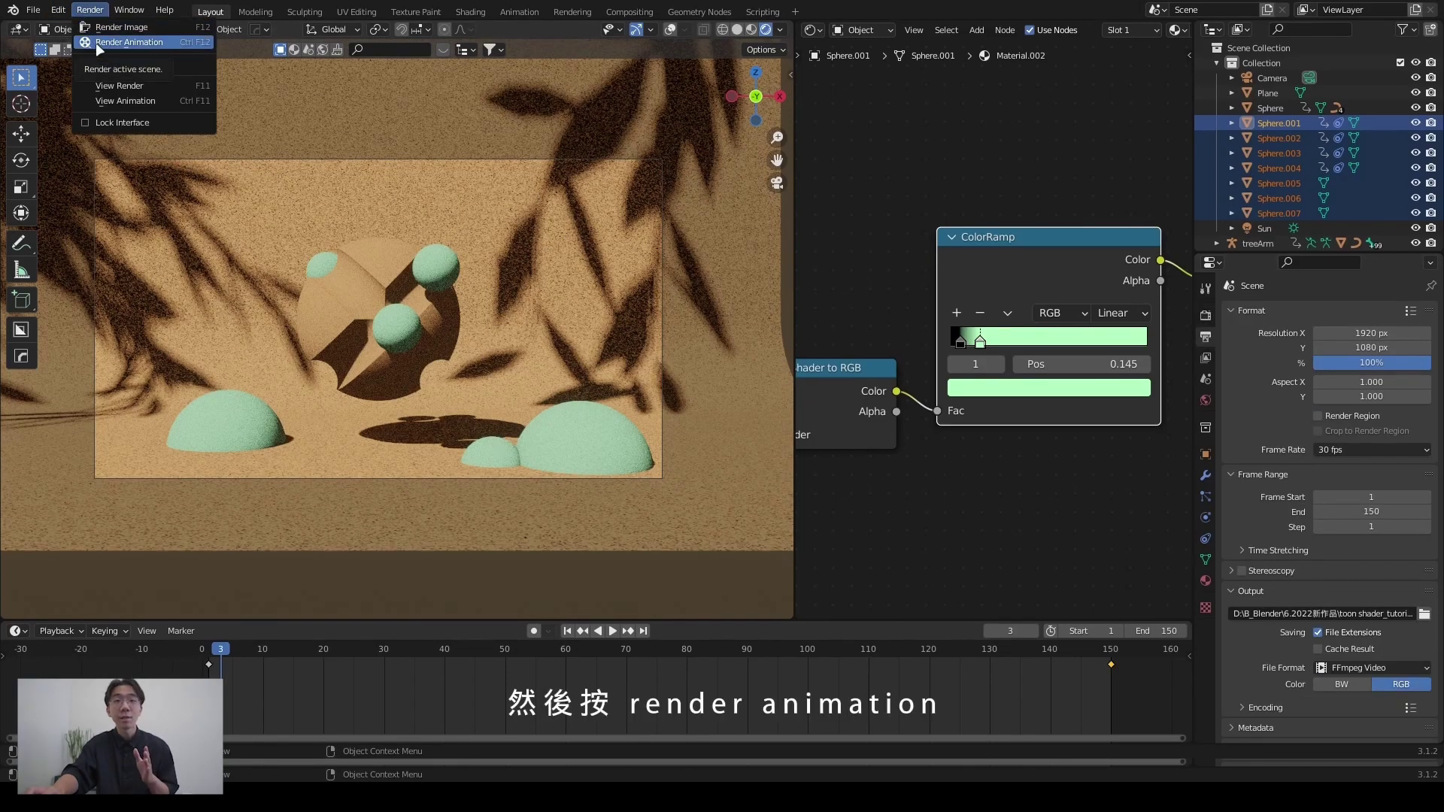
left_click(97, 42)
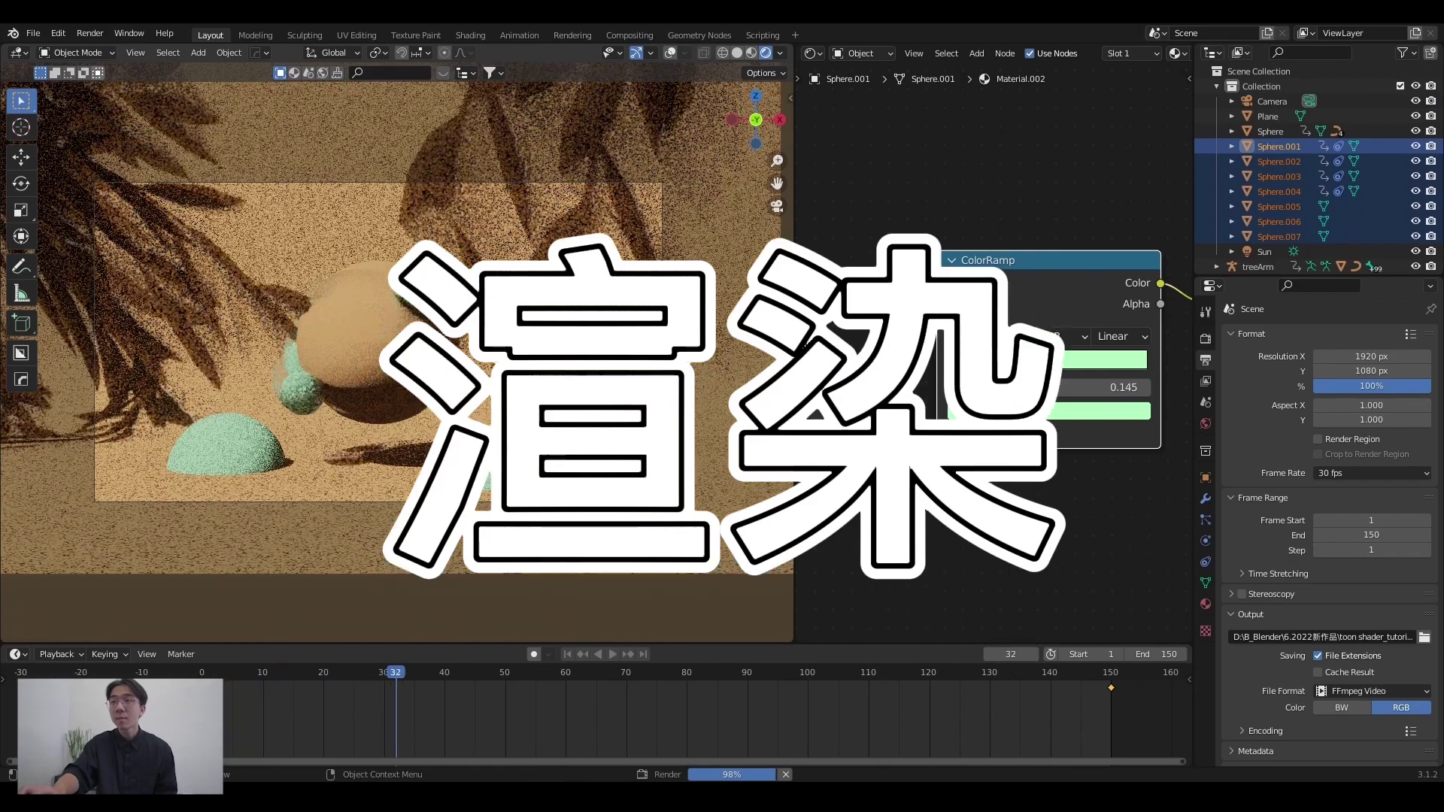